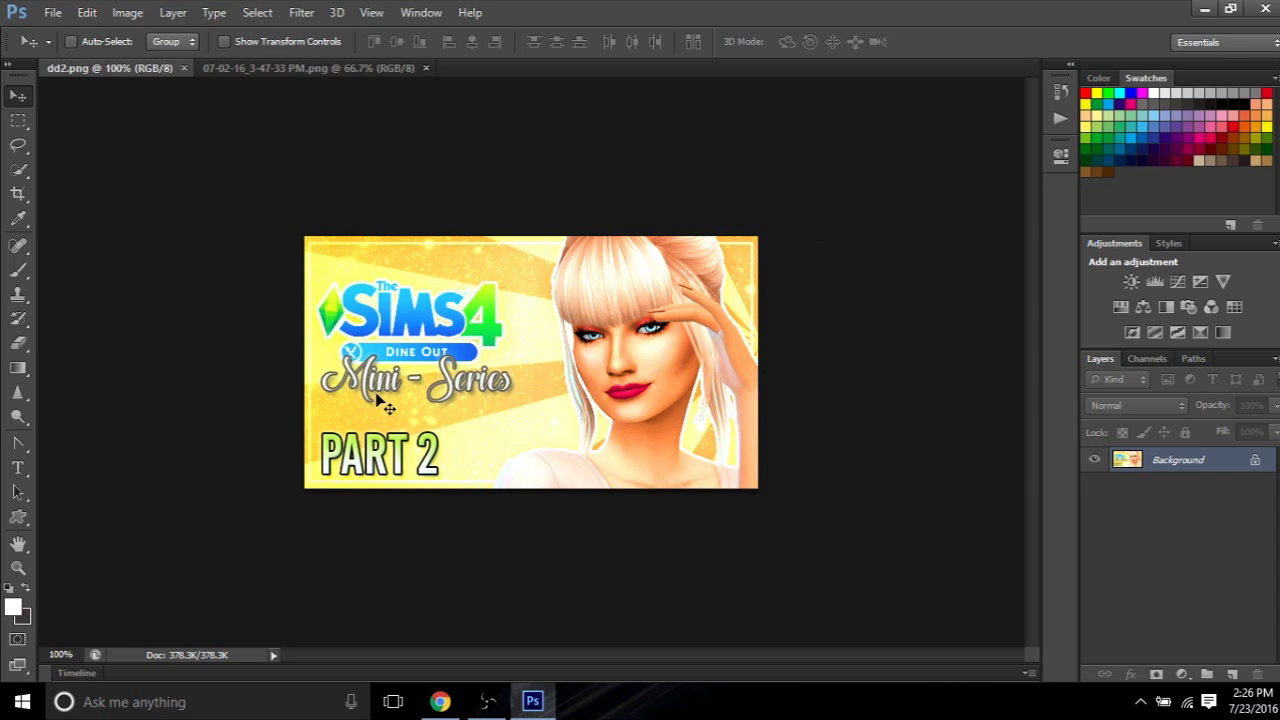
Open the File menu in the menu bar
left_click(53, 14)
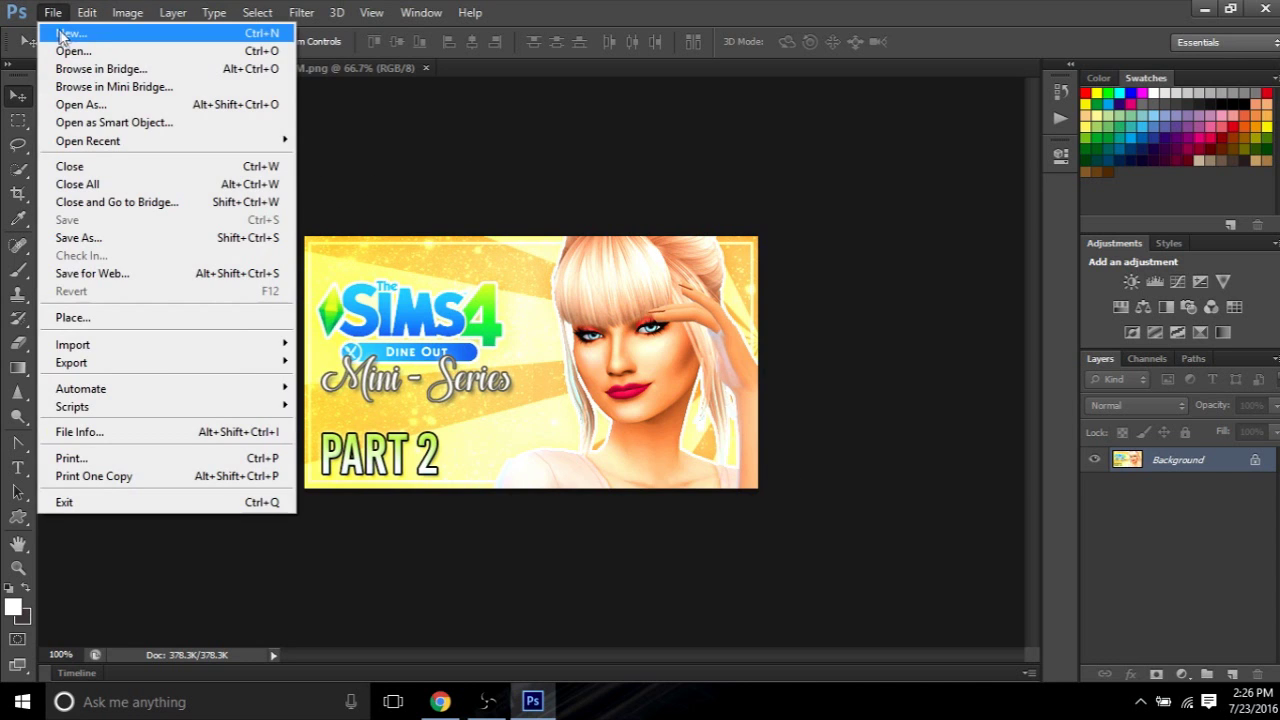
Create Untitled-1, a new white 480 × 269 px document at 72 pixels/inch
left_click(64, 36)
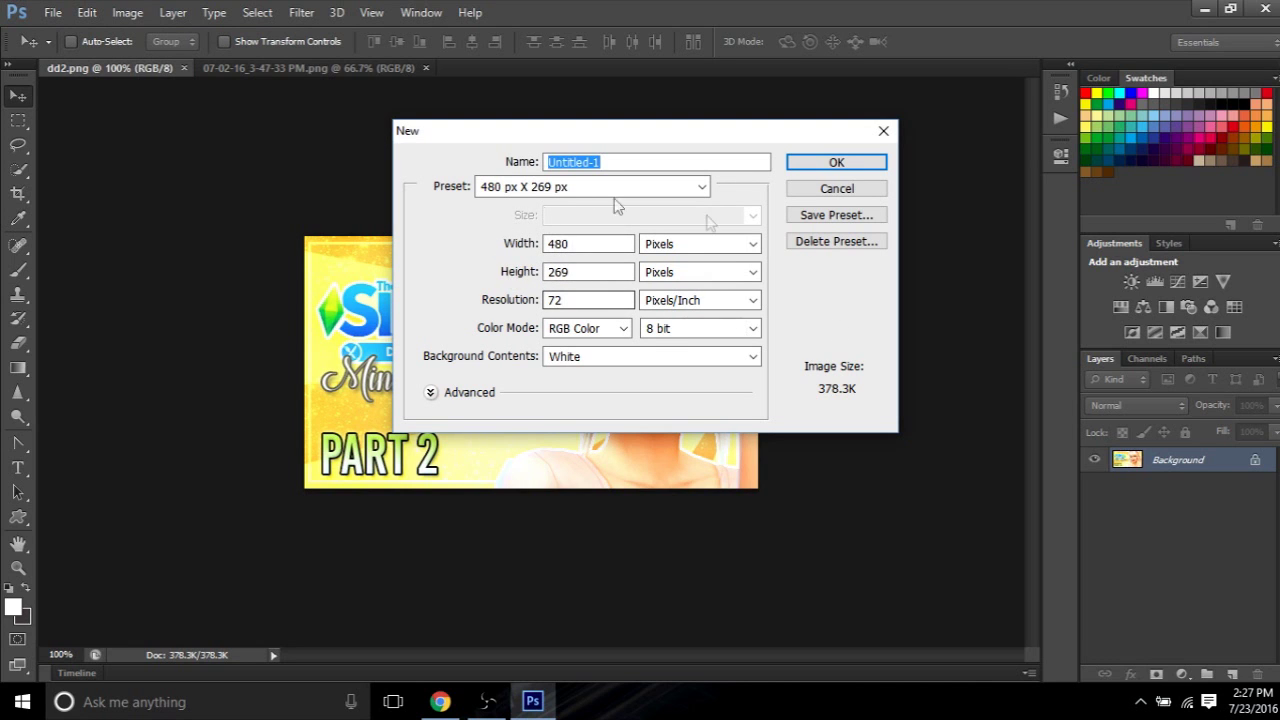
left_click(849, 165)
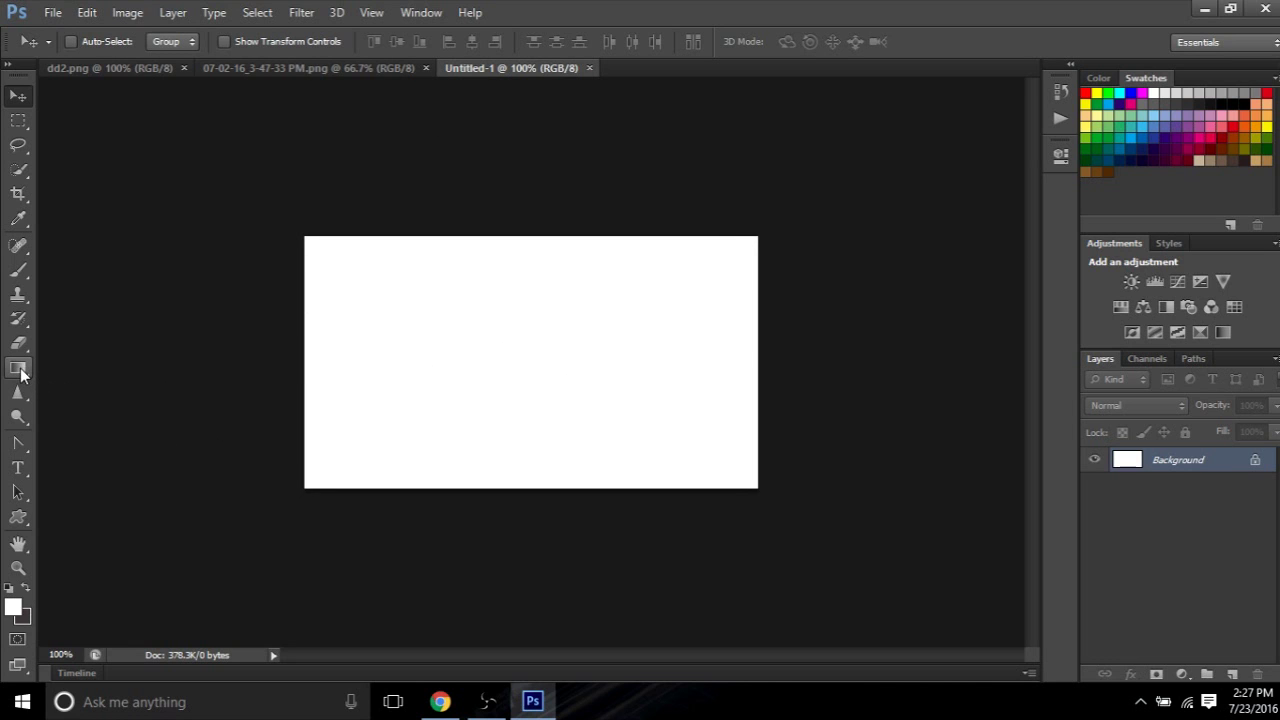
left_click(21, 370)
Choose the Gradient Tool and set the solid red preset in the Gradient Editor
right_click(21, 370)
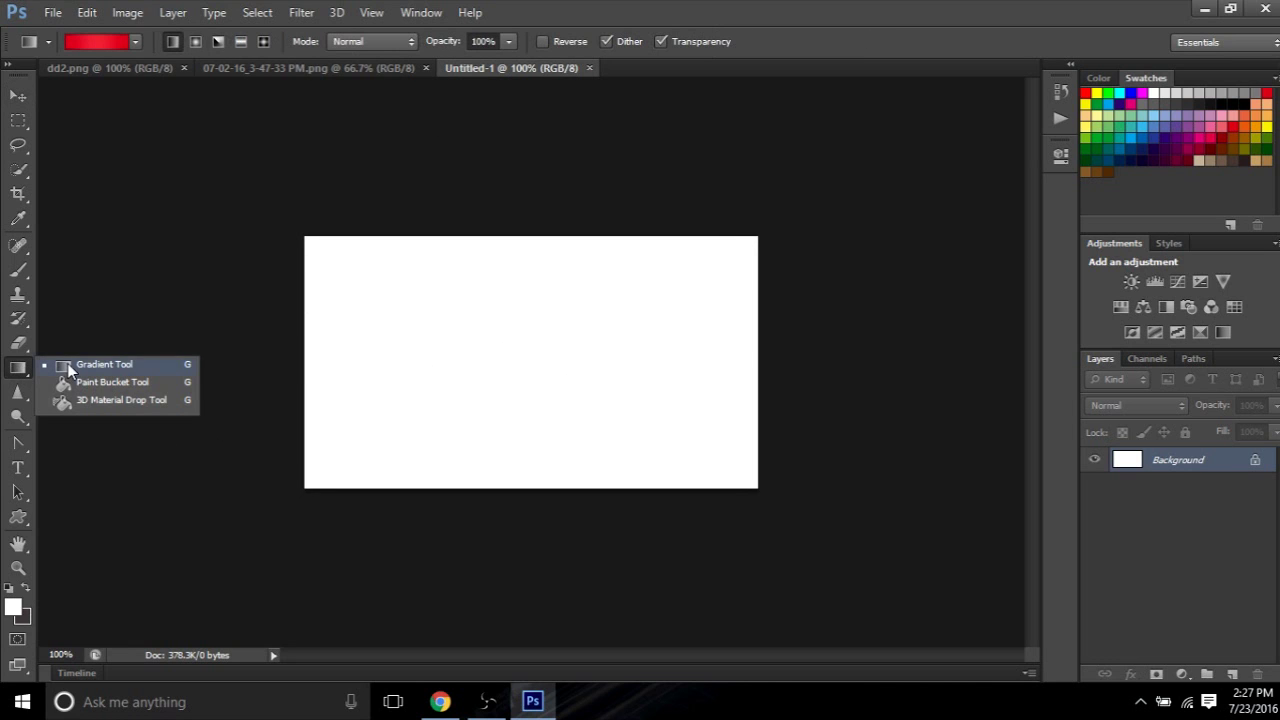
left_click(24, 373)
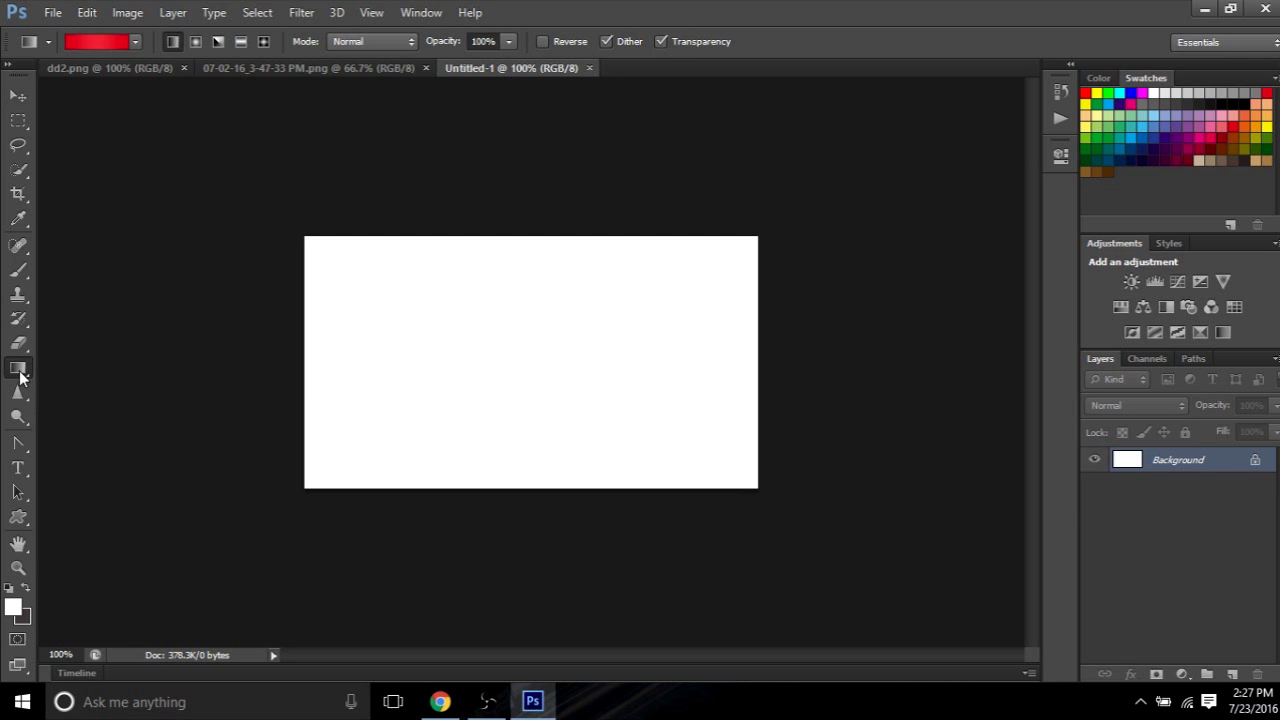
left_click(108, 45)
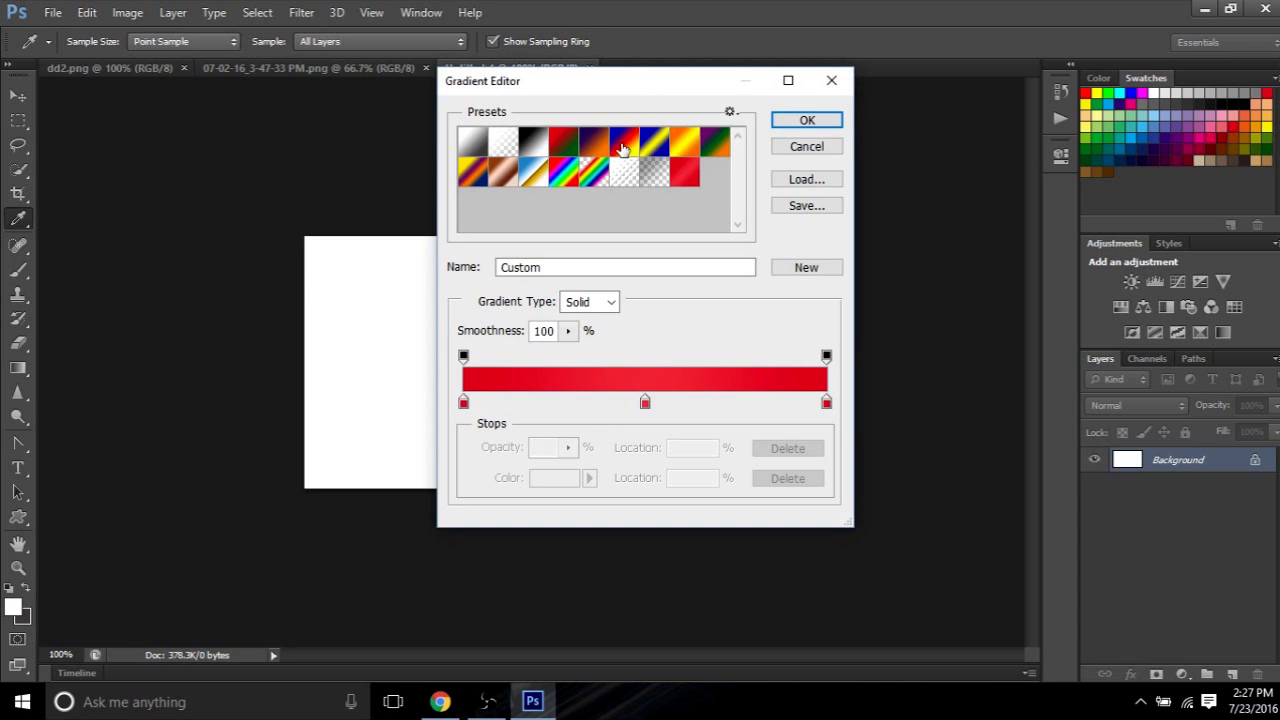
left_click(622, 148)
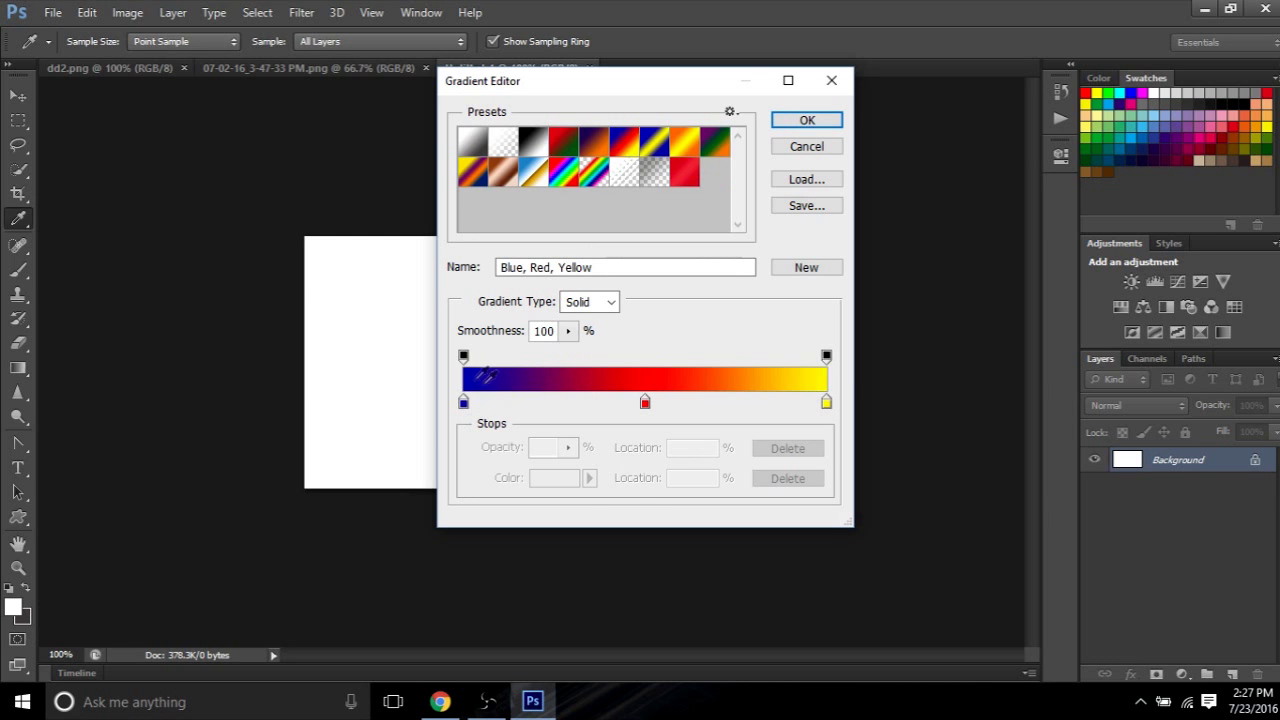
left_click(463, 403)
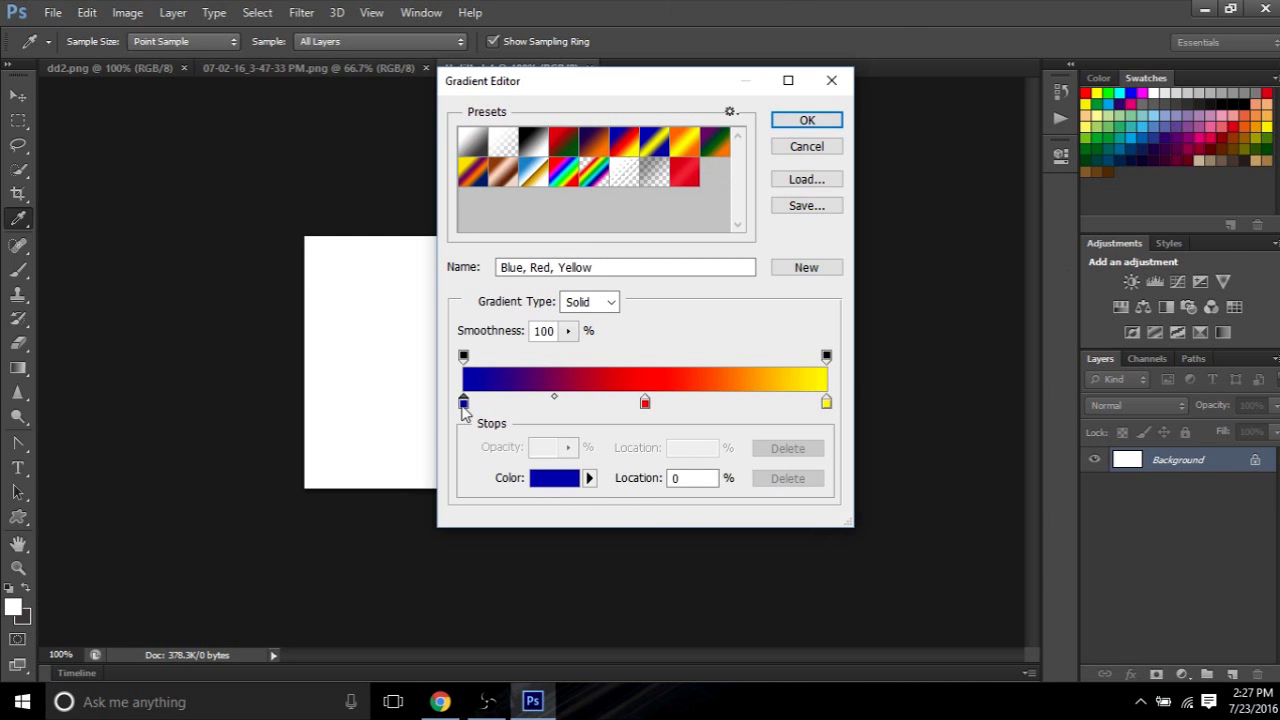
left_click(555, 482)
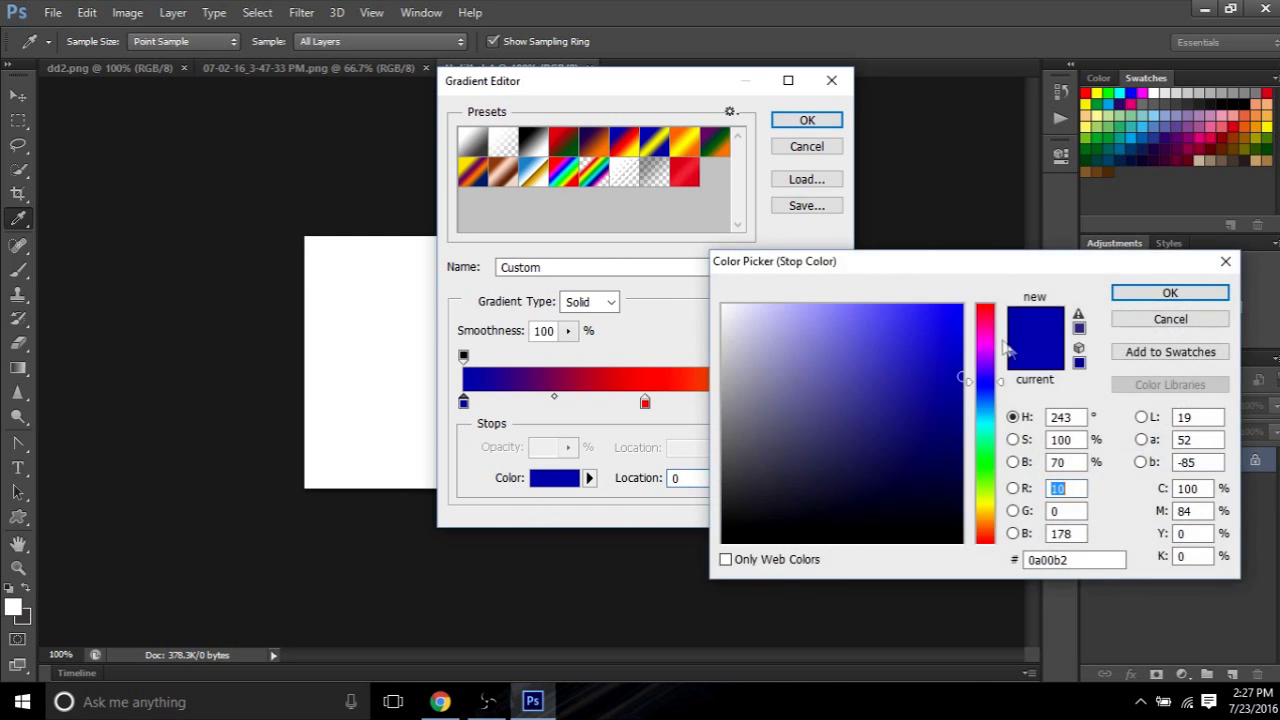
left_click_drag(870, 316, 852, 387)
left_click(1140, 322)
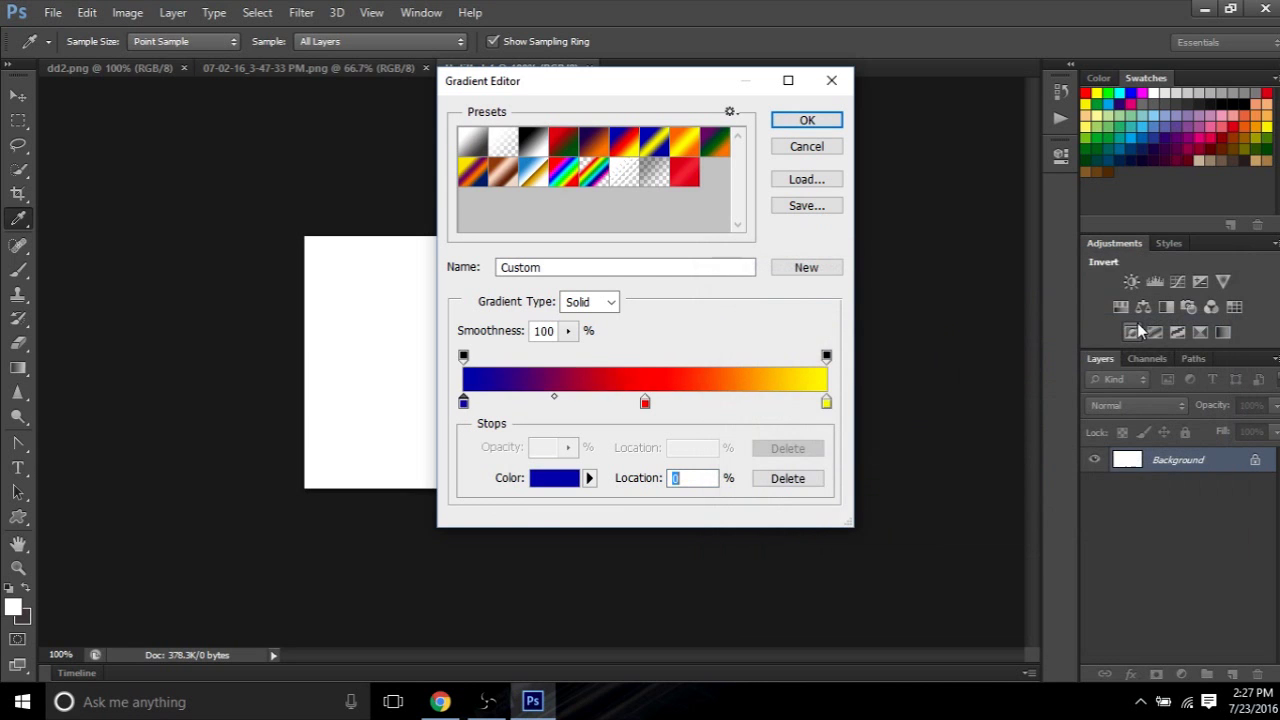
left_click(695, 183)
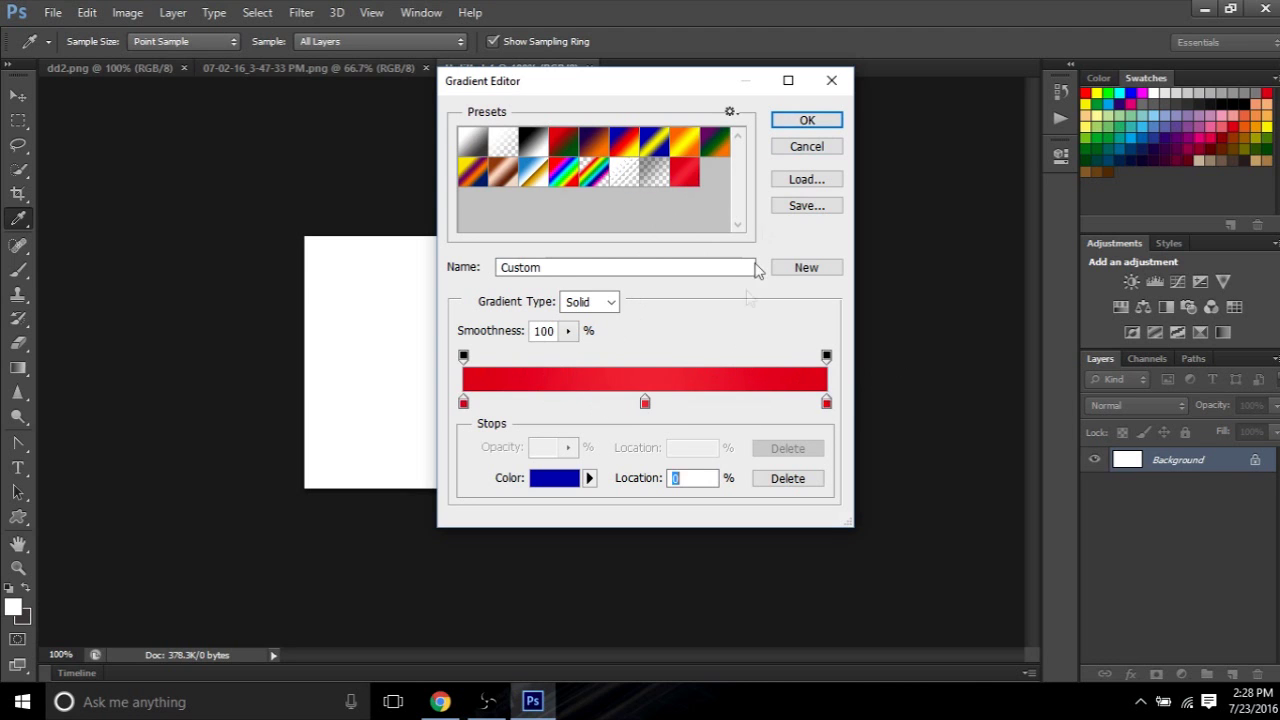
left_click(782, 124)
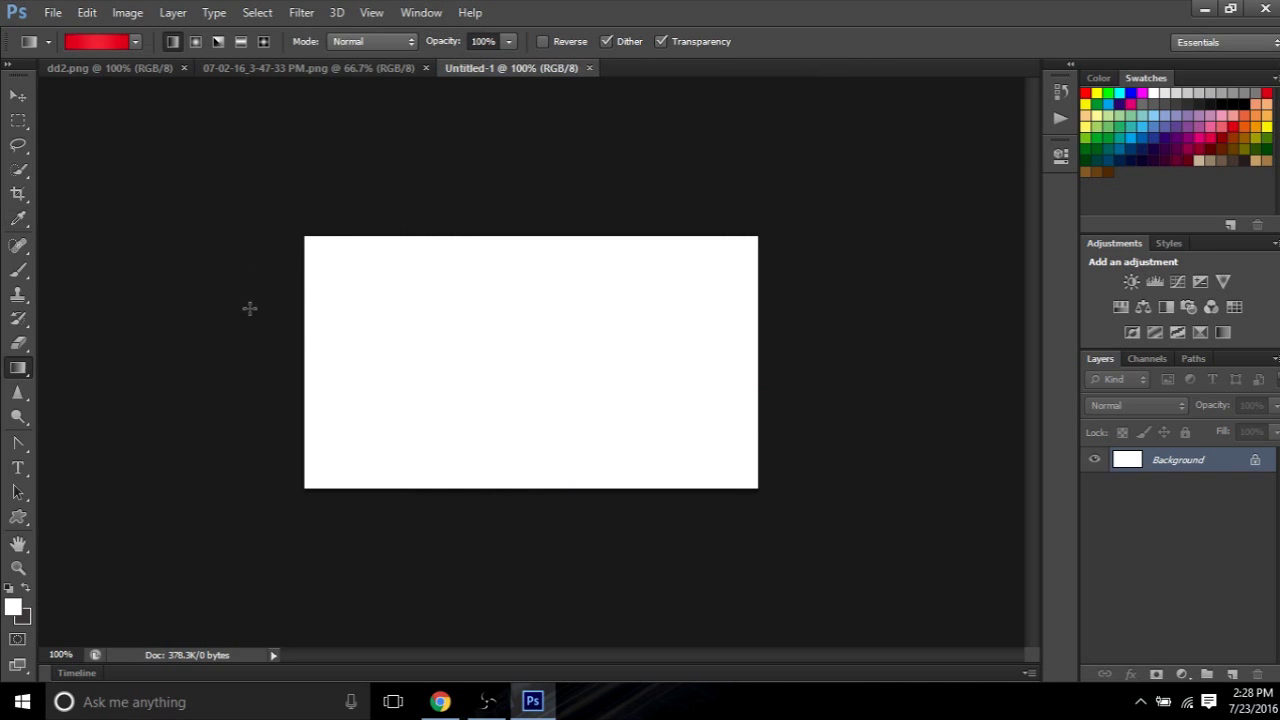
Drag the red gradient across the canvas, step back and redraw it, then select the Move tool
left_click_drag(244, 357, 215, 346)
left_click(52, 14)
mouse_move(81, 20)
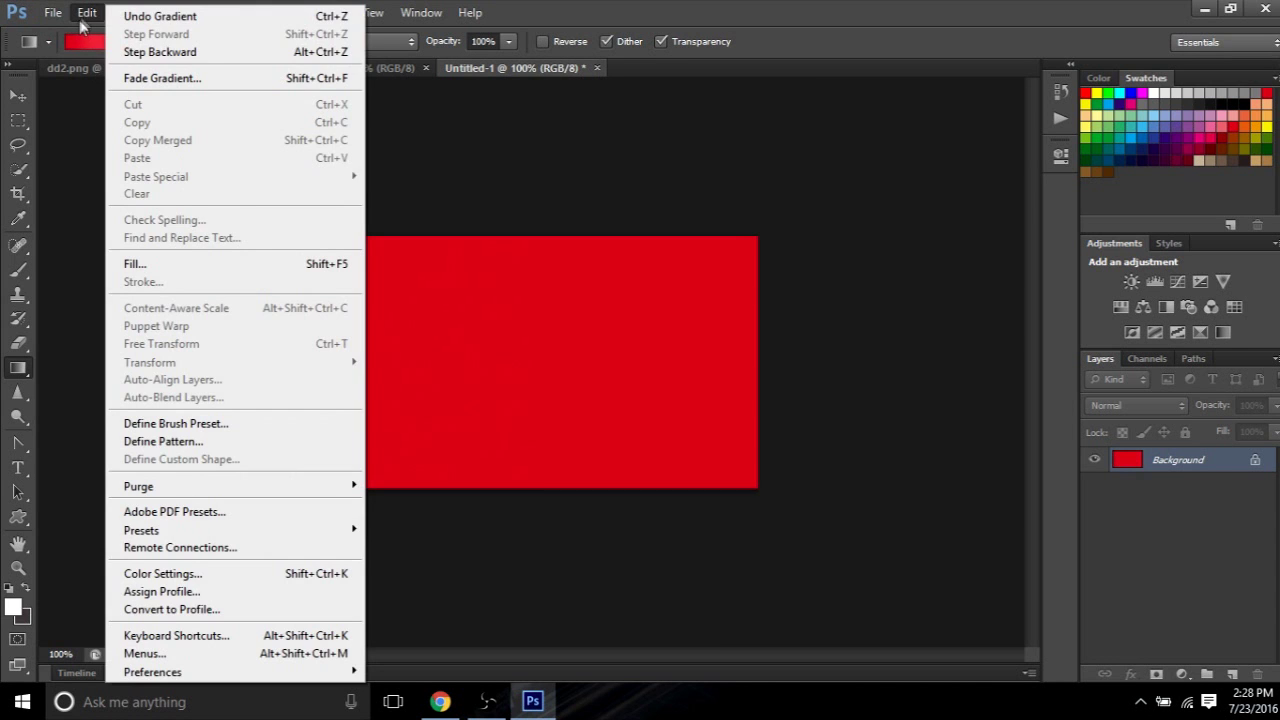
left_click(160, 52)
left_click_drag(215, 357, 864, 428)
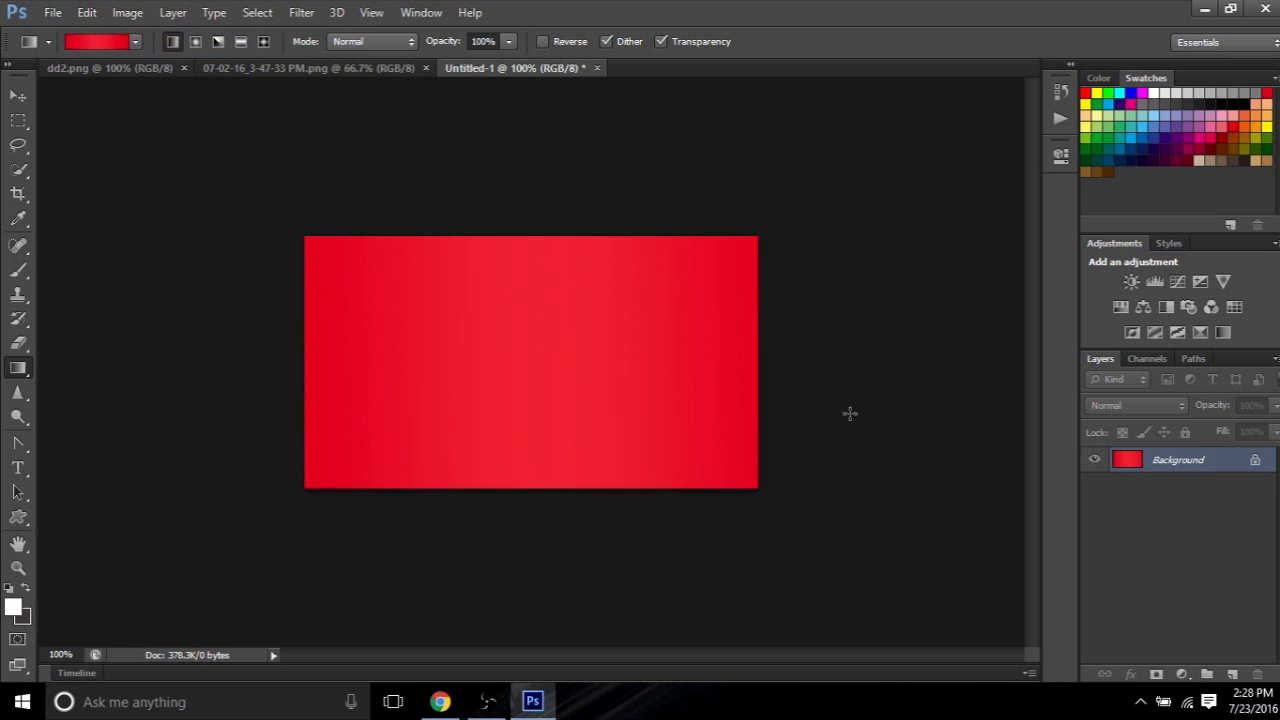
left_click(68, 12)
left_click(517, 204)
left_click(17, 93)
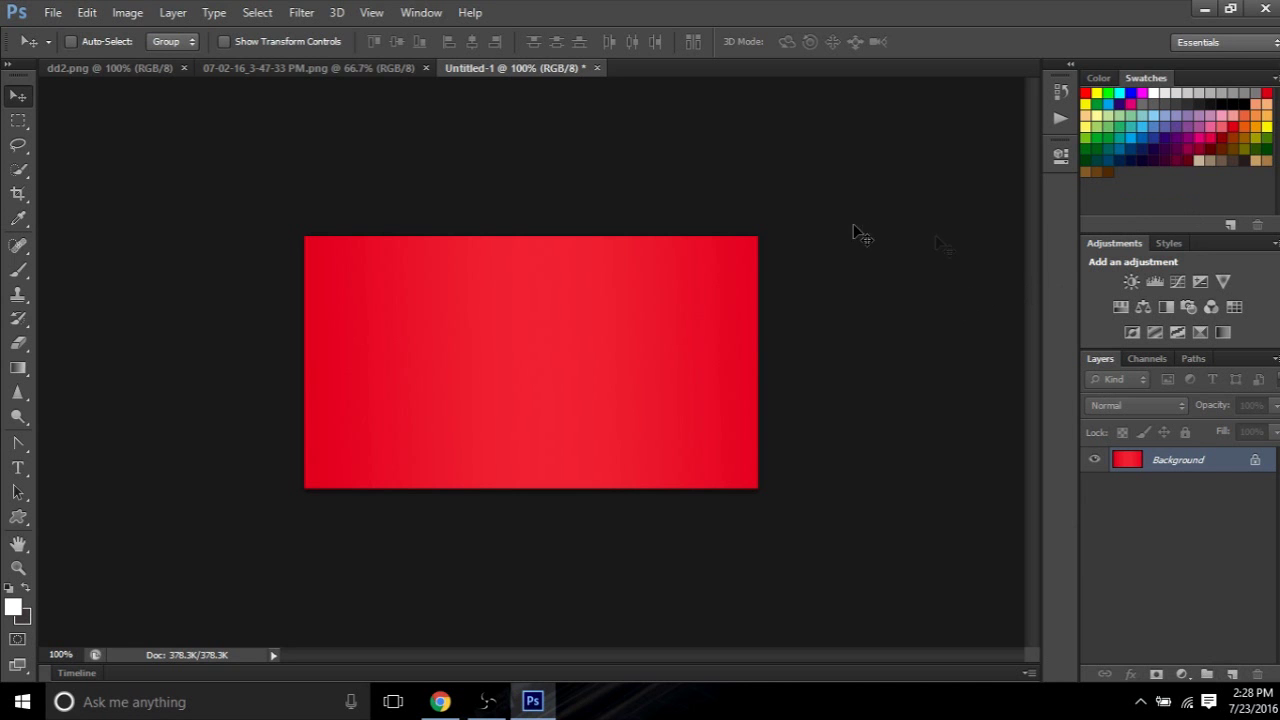
left_click(130, 14)
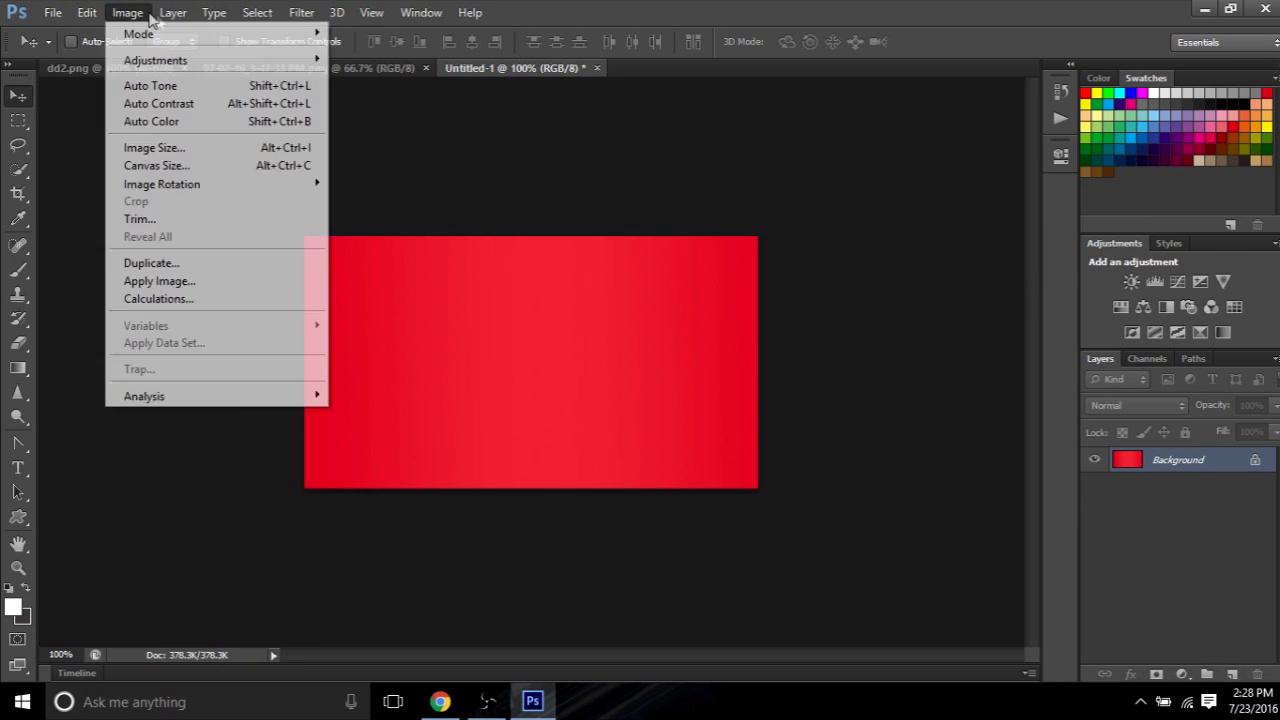
left_click(700, 165)
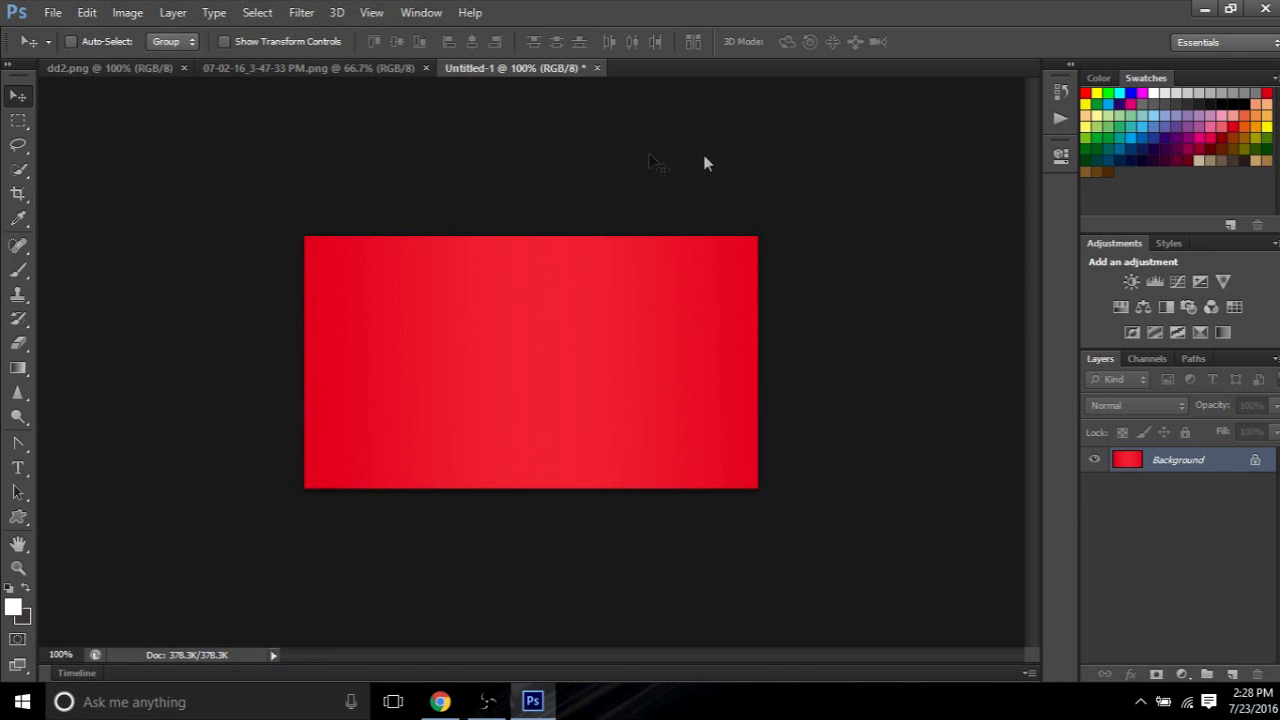
Add an empty layer above the red background and switch to the 07-02-16_3-47-33 PM.png screenshot
left_click(1236, 677)
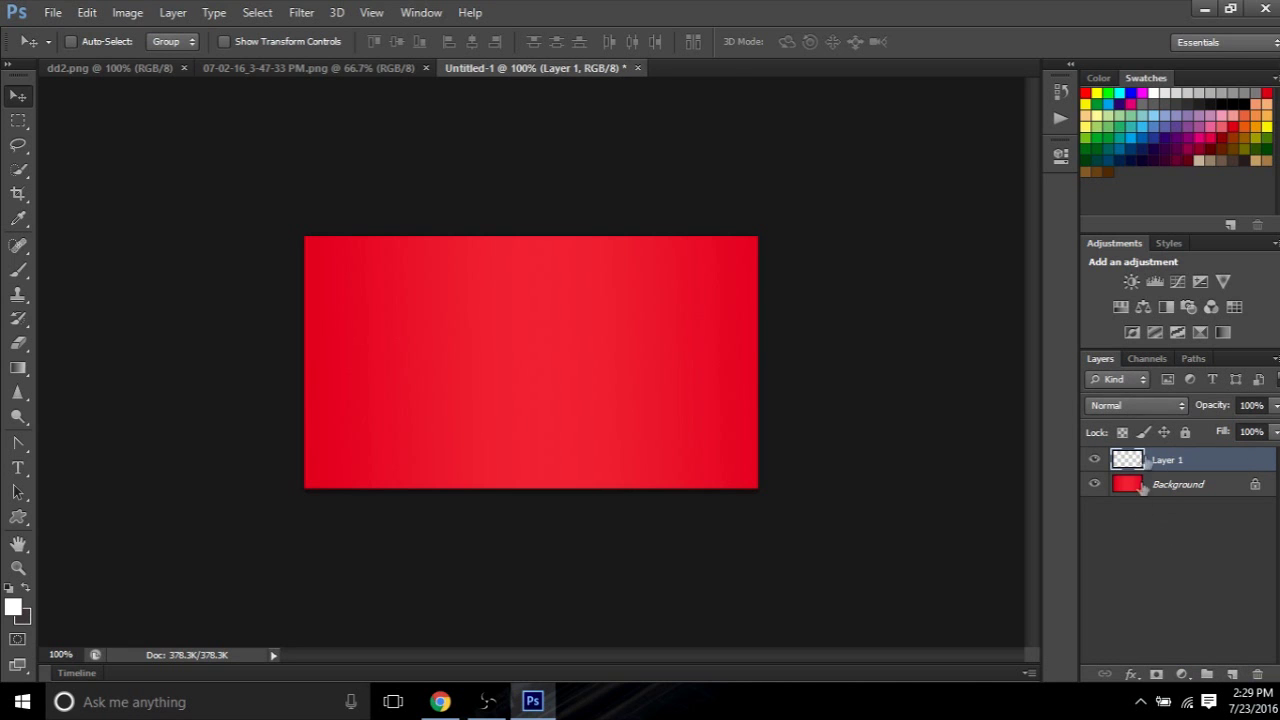
left_click(335, 73)
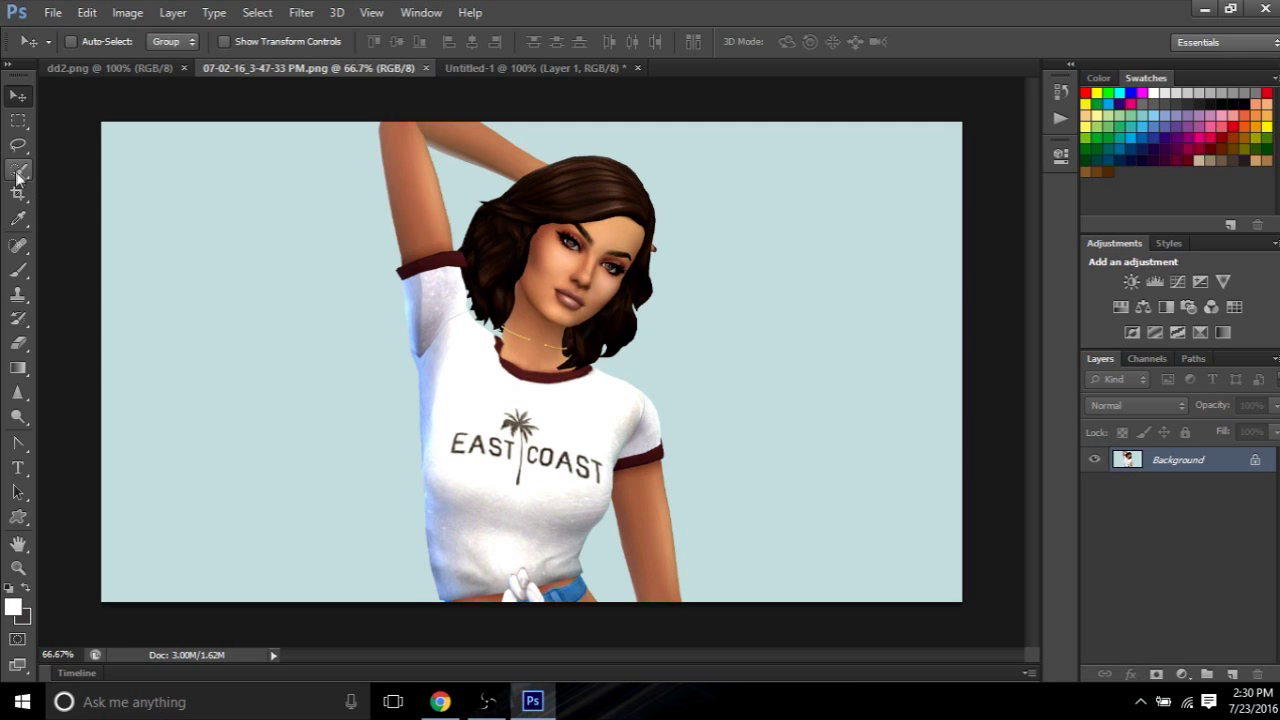
Quick-select the Sim's hair, face and body and drag her into Untitled-1 as Layer 1
left_click_drag(20, 172, 98, 188)
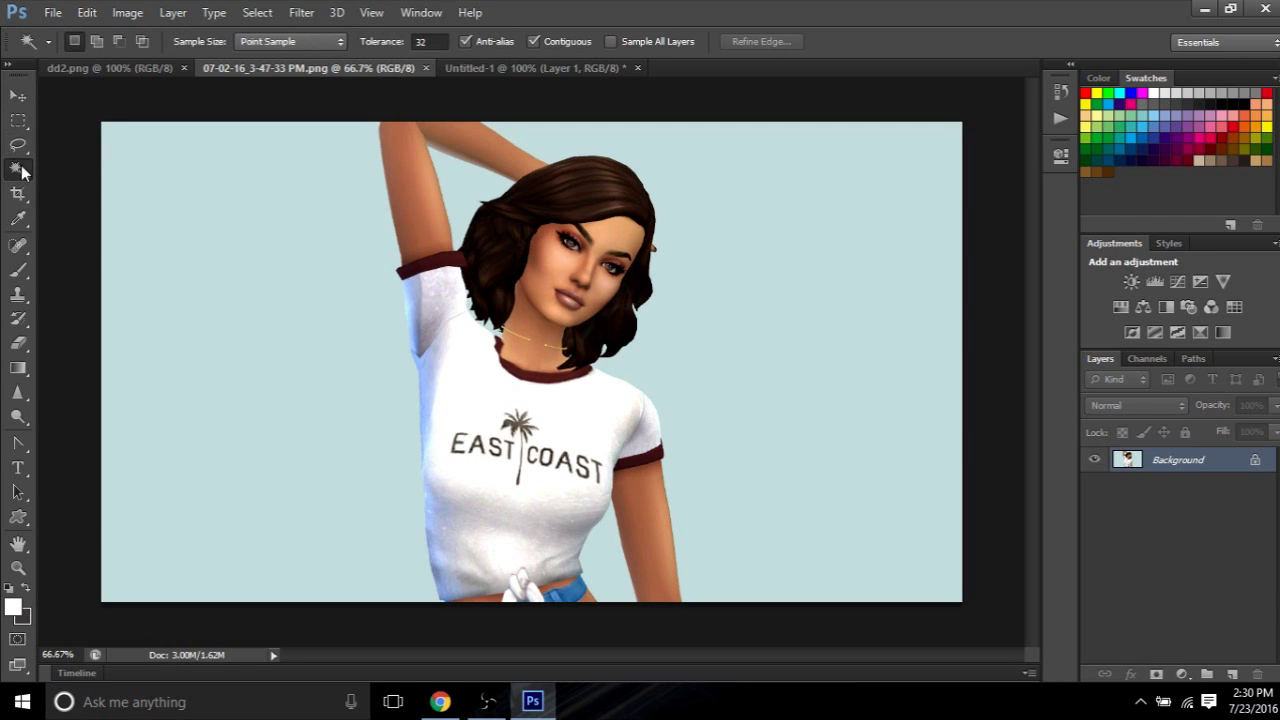
left_click_drag(20, 172, 80, 190)
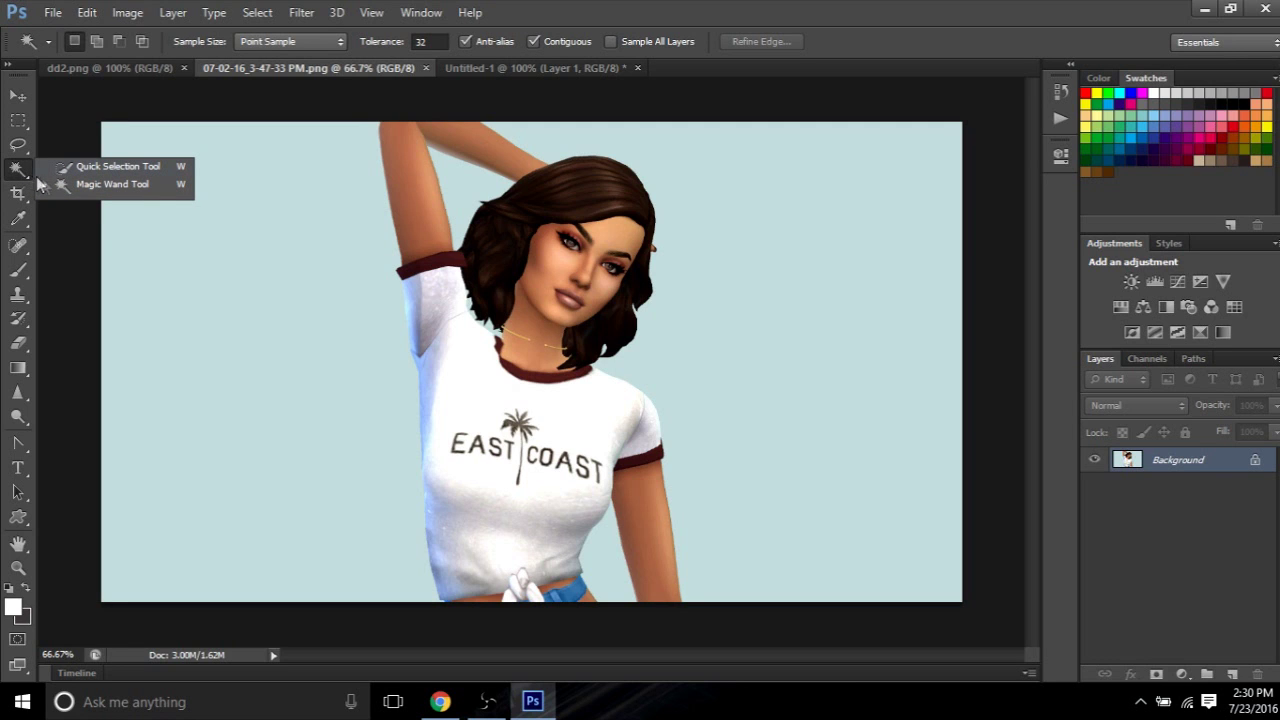
left_click(102, 168)
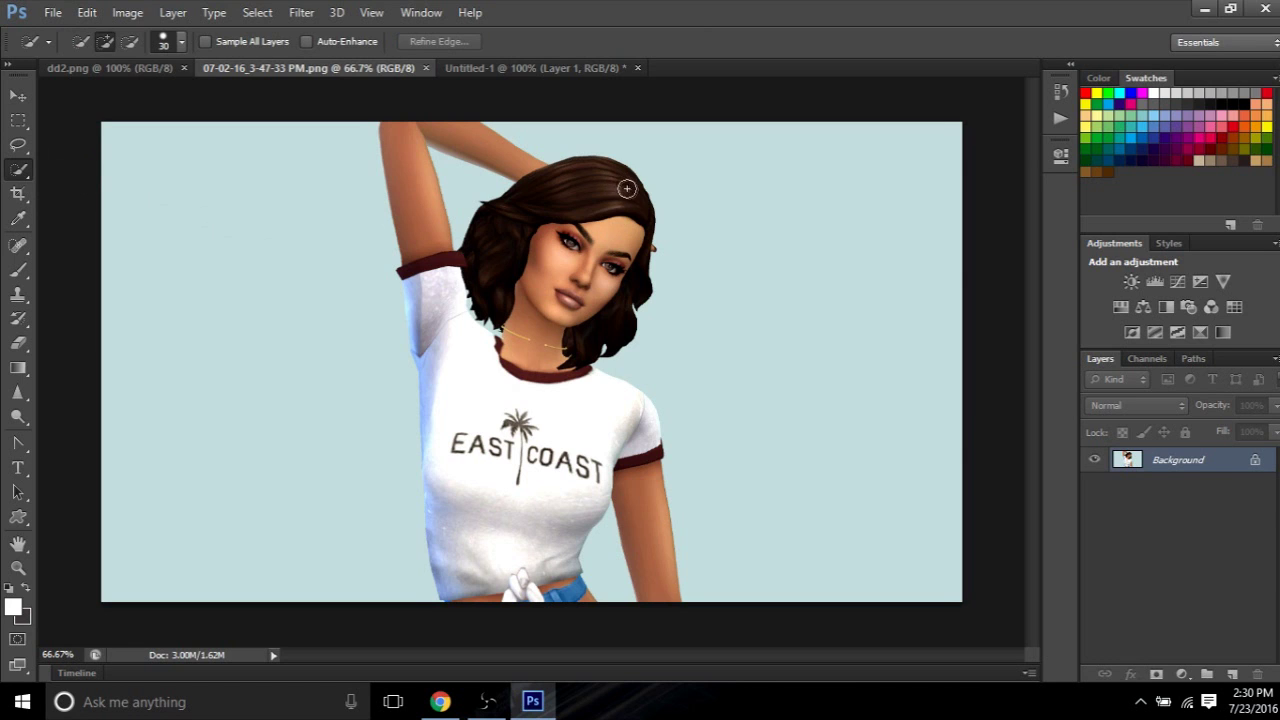
mouse_move(634, 196)
left_mouse_down()
mouse_move(578, 298)
mouse_move(424, 148)
mouse_move(441, 335)
mouse_move(420, 272)
mouse_move(420, 308)
mouse_move(442, 430)
mouse_move(515, 566)
mouse_move(599, 429)
mouse_move(628, 441)
mouse_move(662, 531)
mouse_move(666, 578)
mouse_move(627, 604)
left_mouse_up()
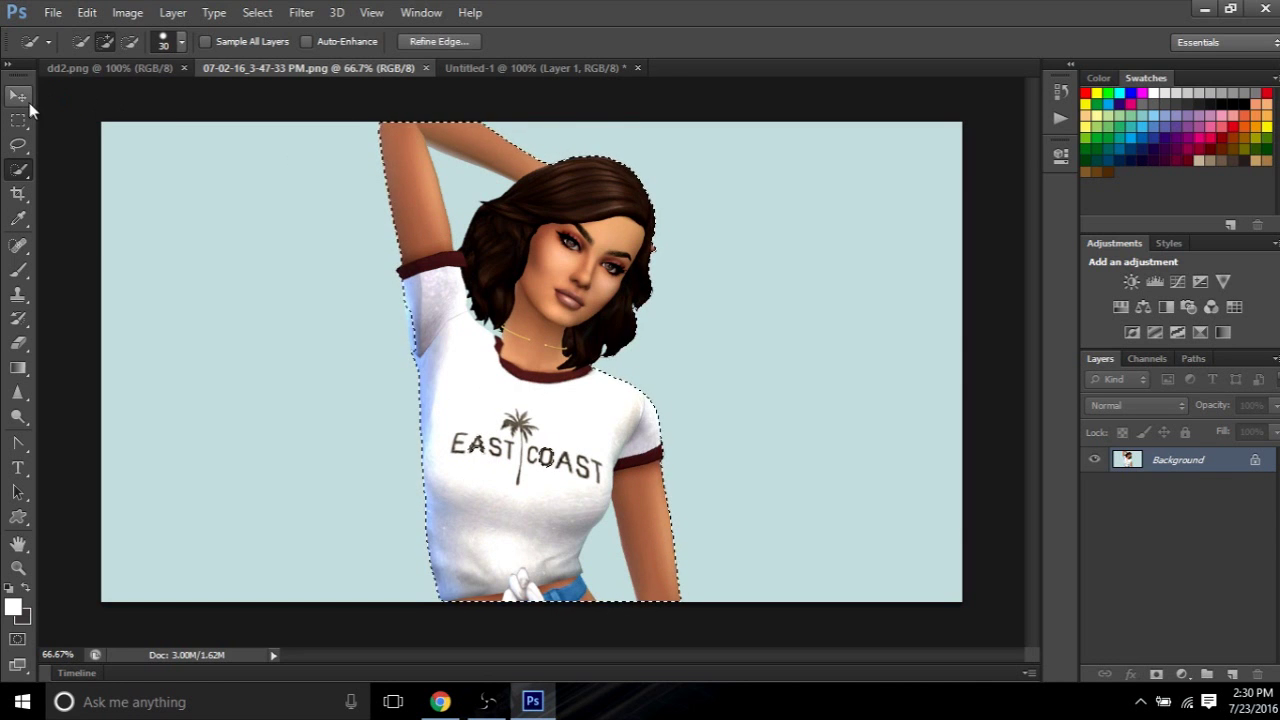
left_click(18, 97)
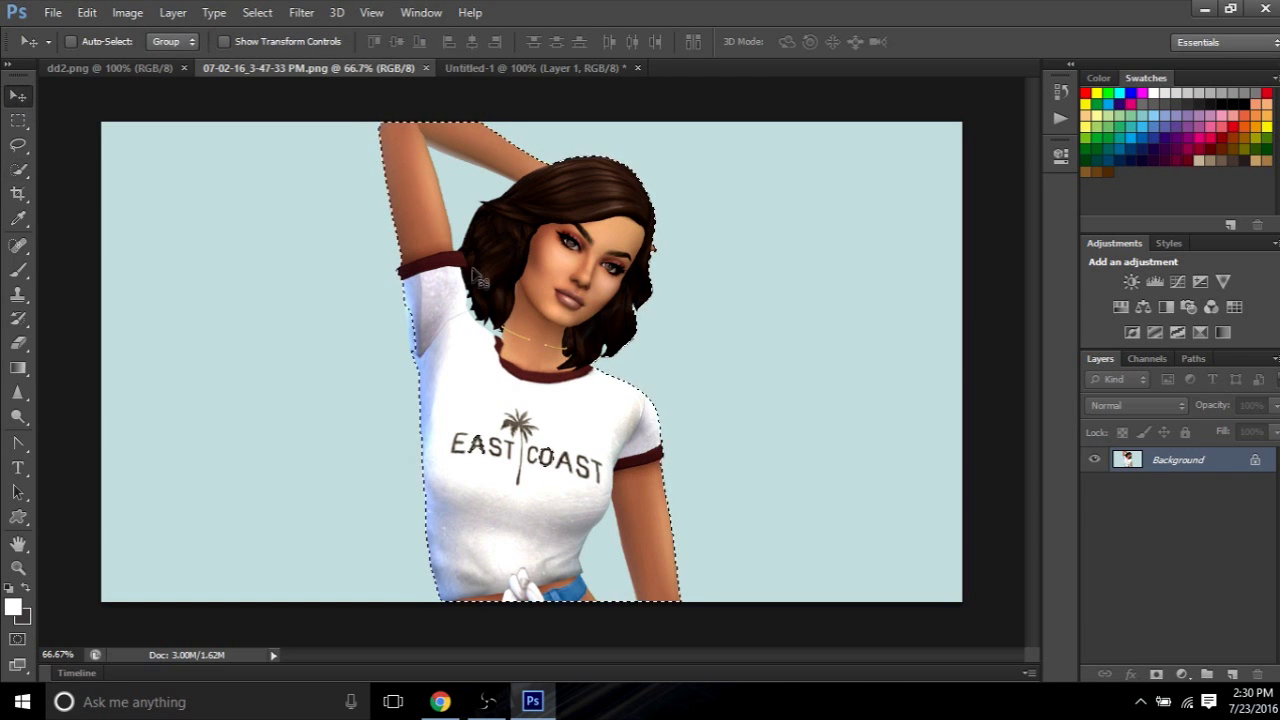
left_click_drag(558, 432, 522, 412)
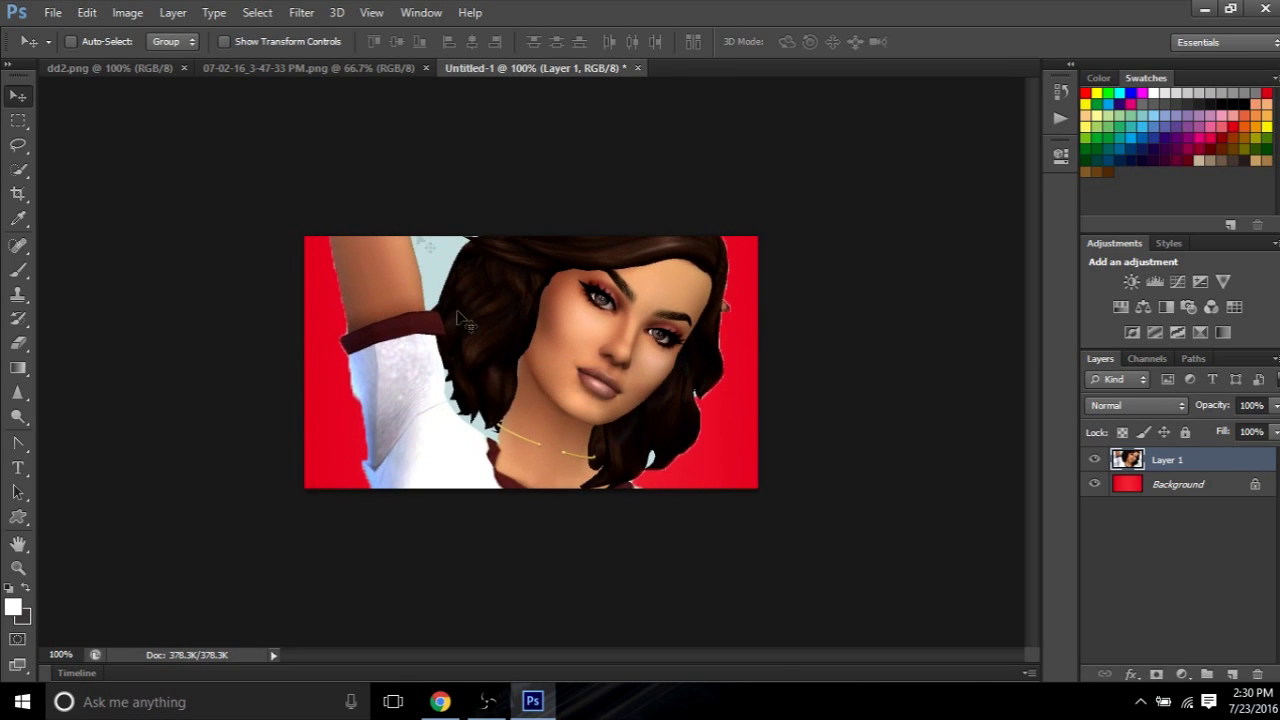
Free-transform Layer 1 to W 79.13% and H 79.04%, move it right and down, and apply
left_click(90, 13)
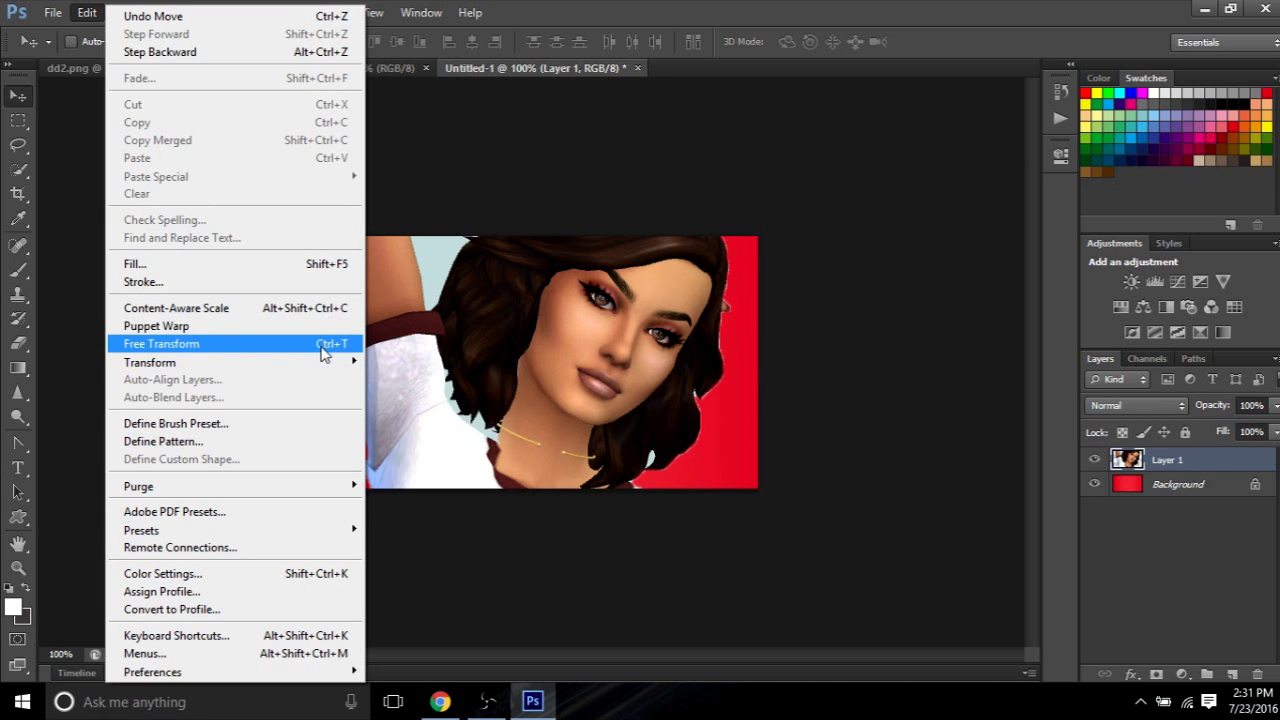
left_click(321, 349)
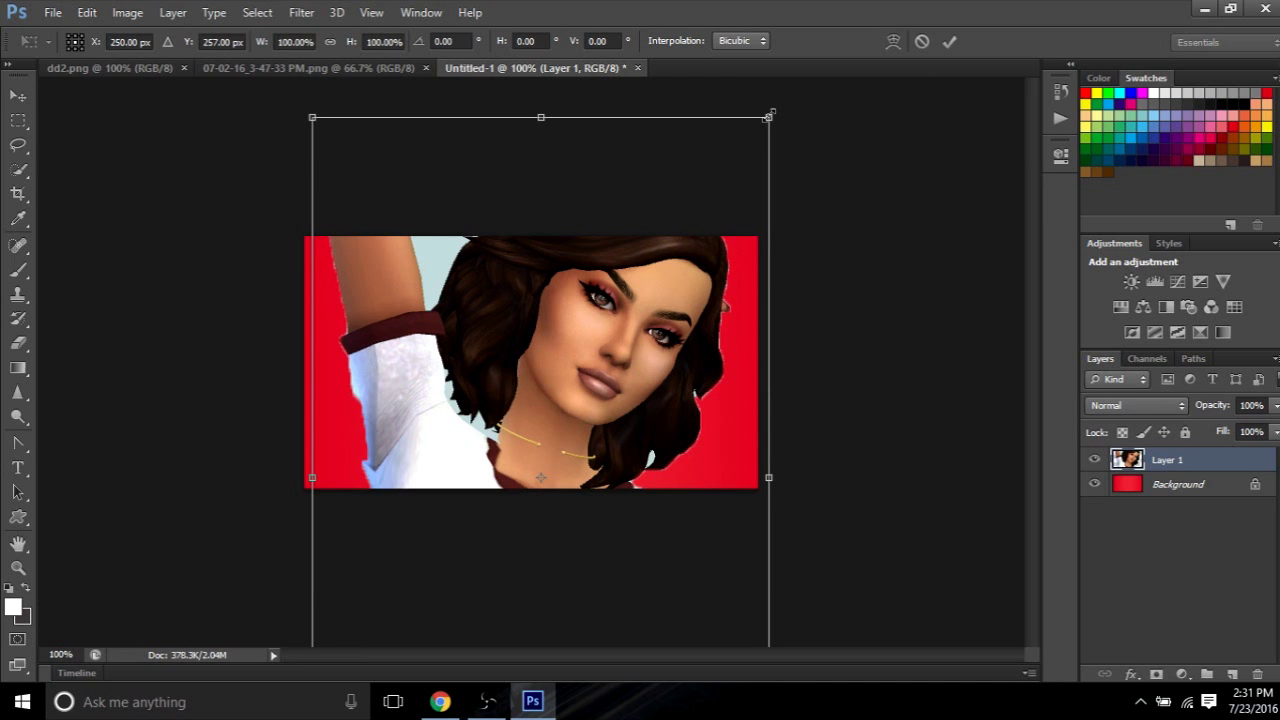
left_click_drag(770, 116, 788, 145)
left_click(87, 12)
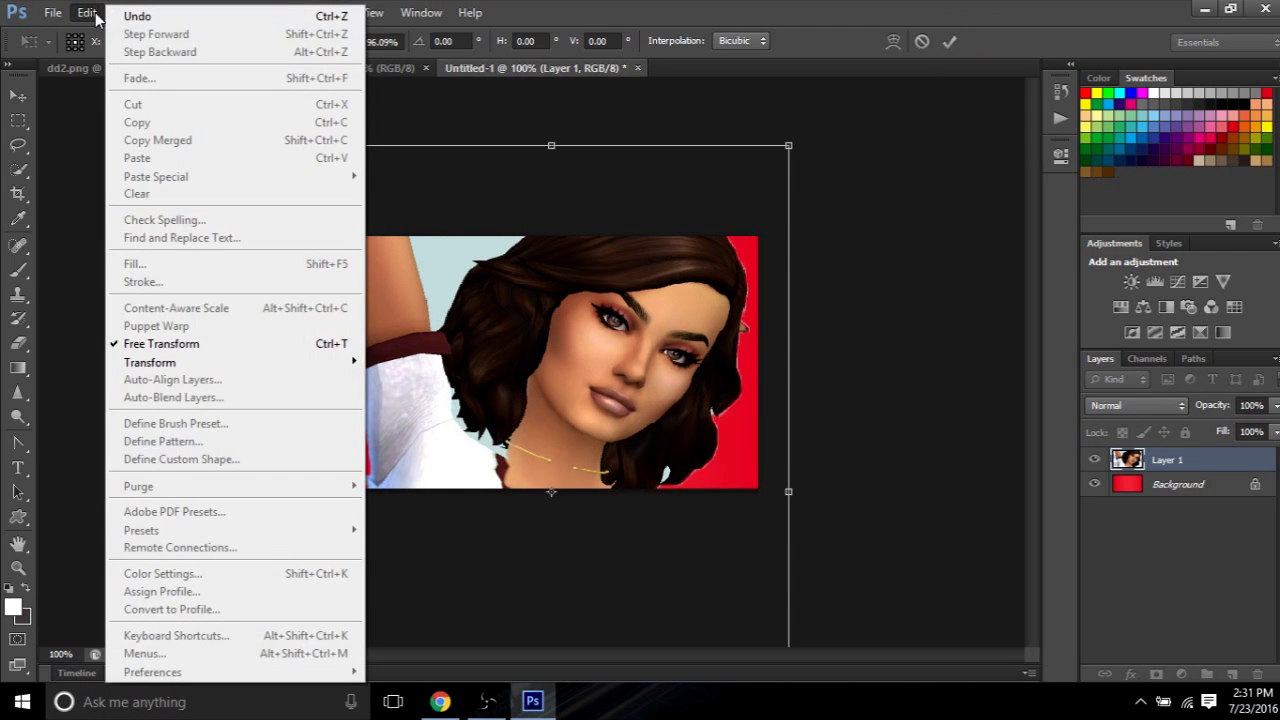
left_click(137, 16)
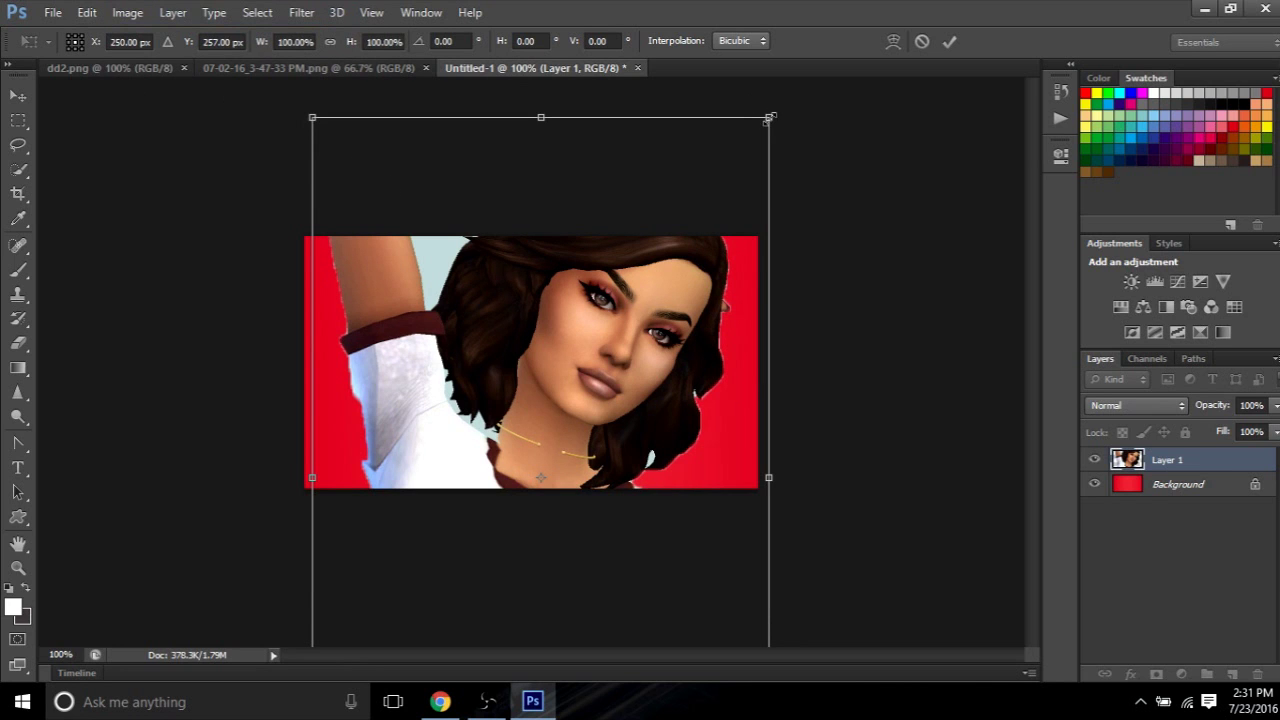
left_click_drag(768, 121, 590, 252)
left_click_drag(718, 151, 705, 155)
left_click_drag(597, 281, 604, 314)
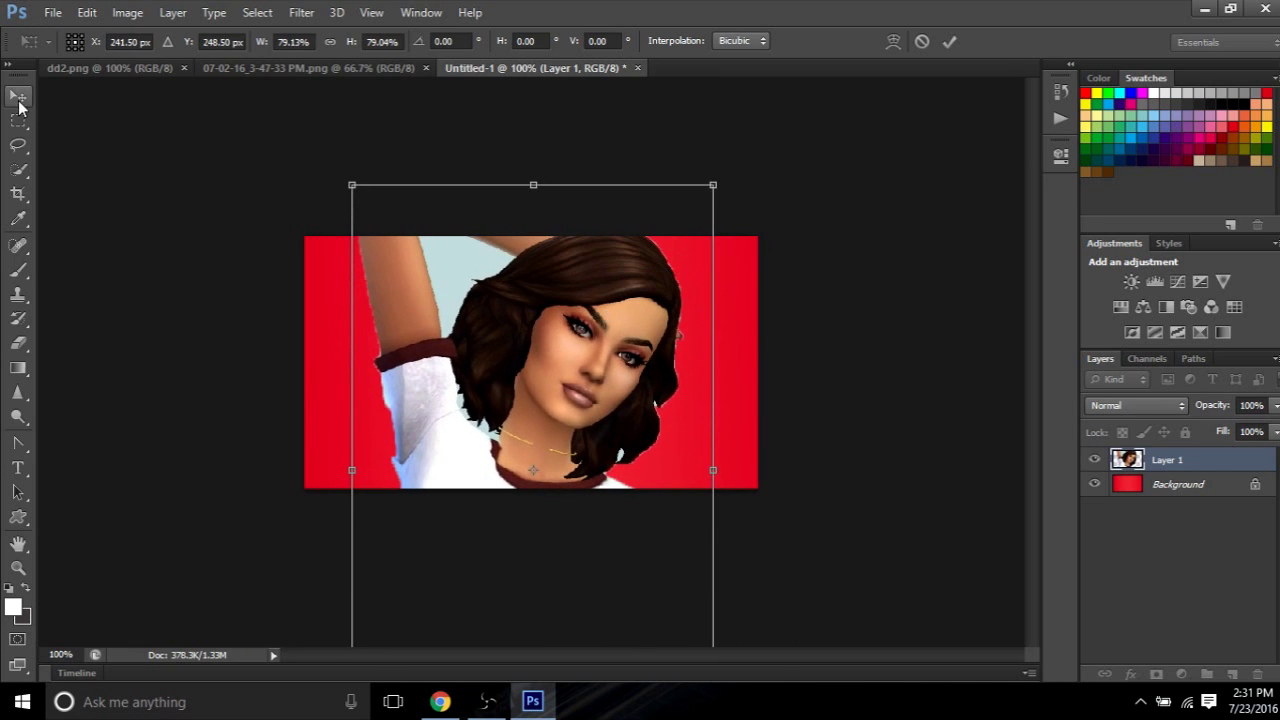
left_click(20, 106)
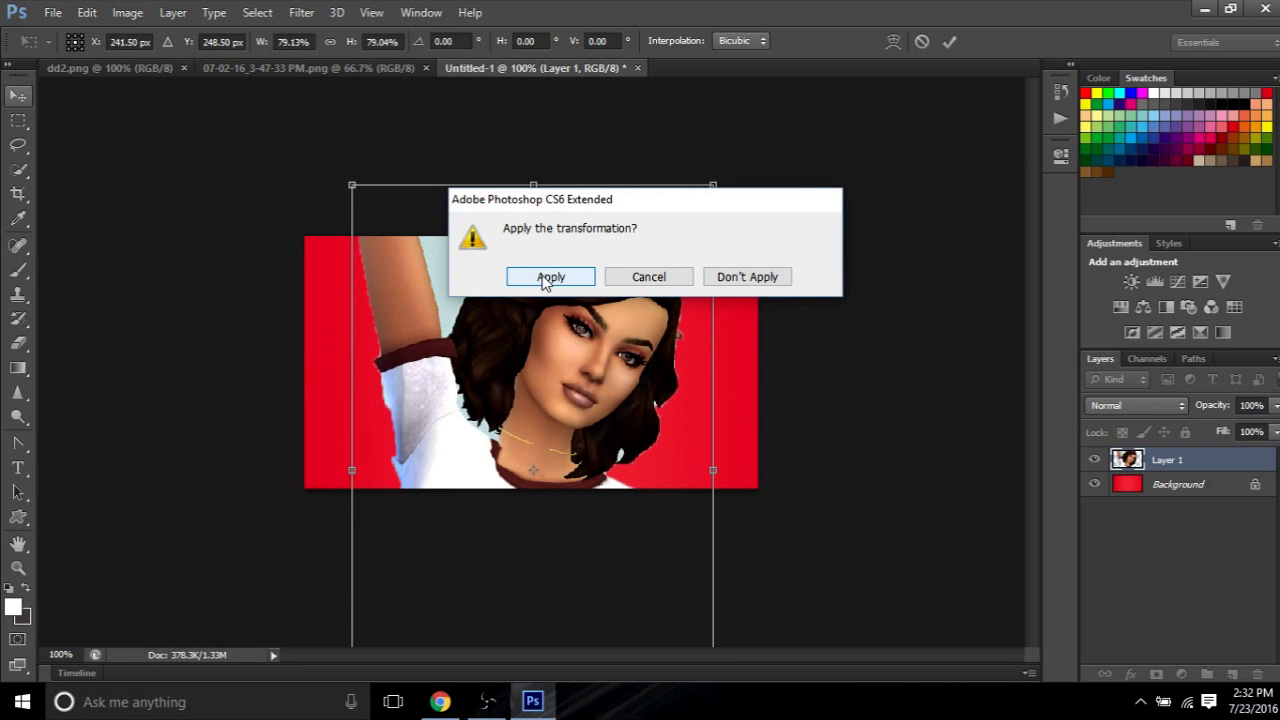
left_click(549, 277)
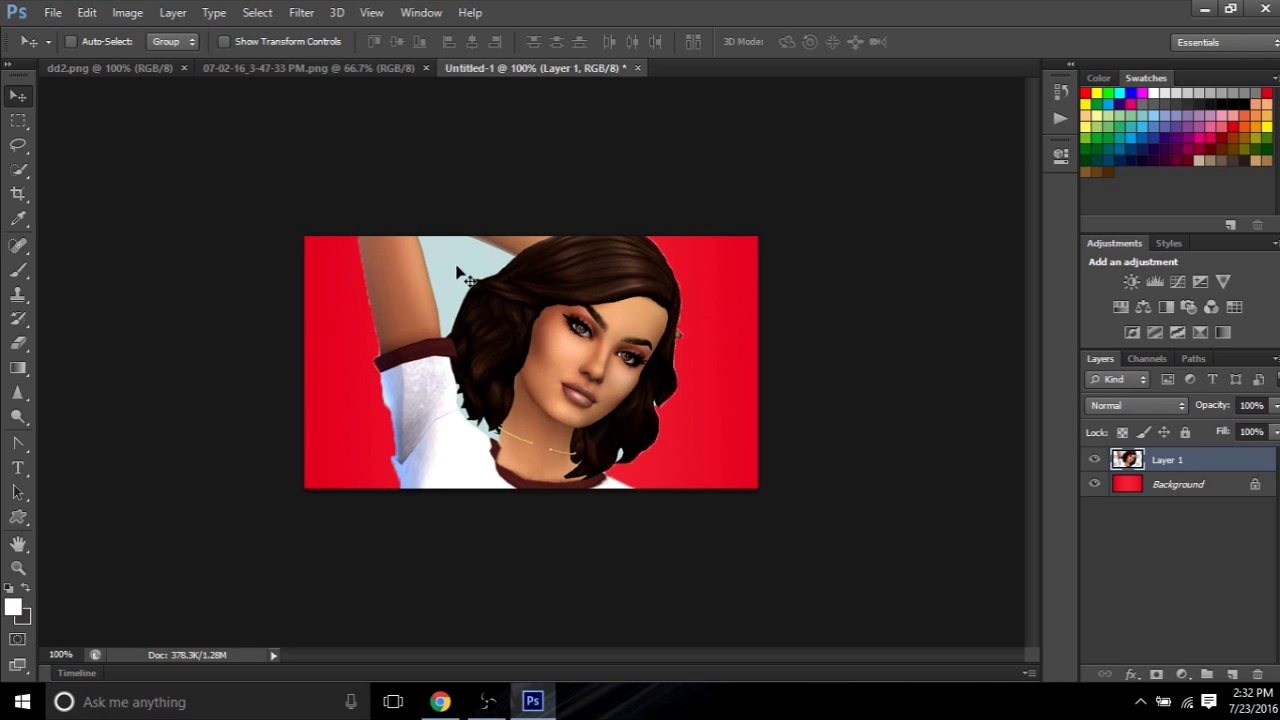
Delete the light-blue backdrop between the Sim's arm and hair with the Magic Wand
left_click(20, 175)
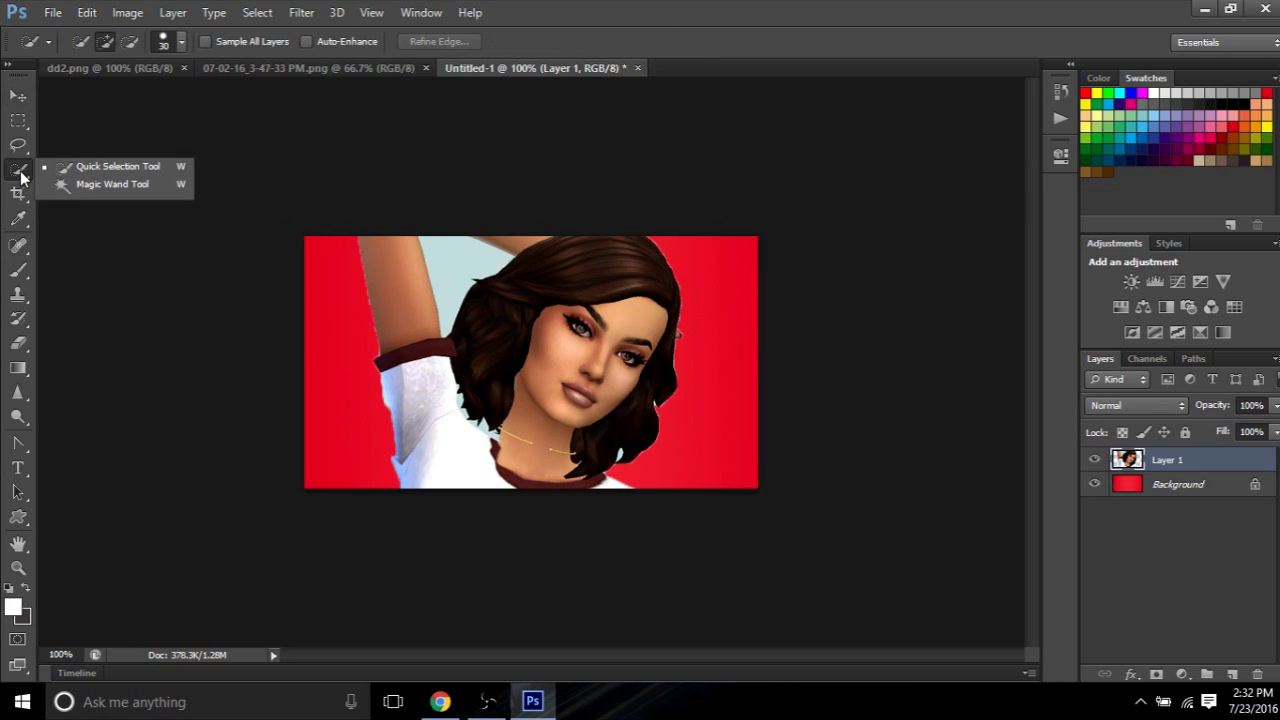
left_click(98, 186)
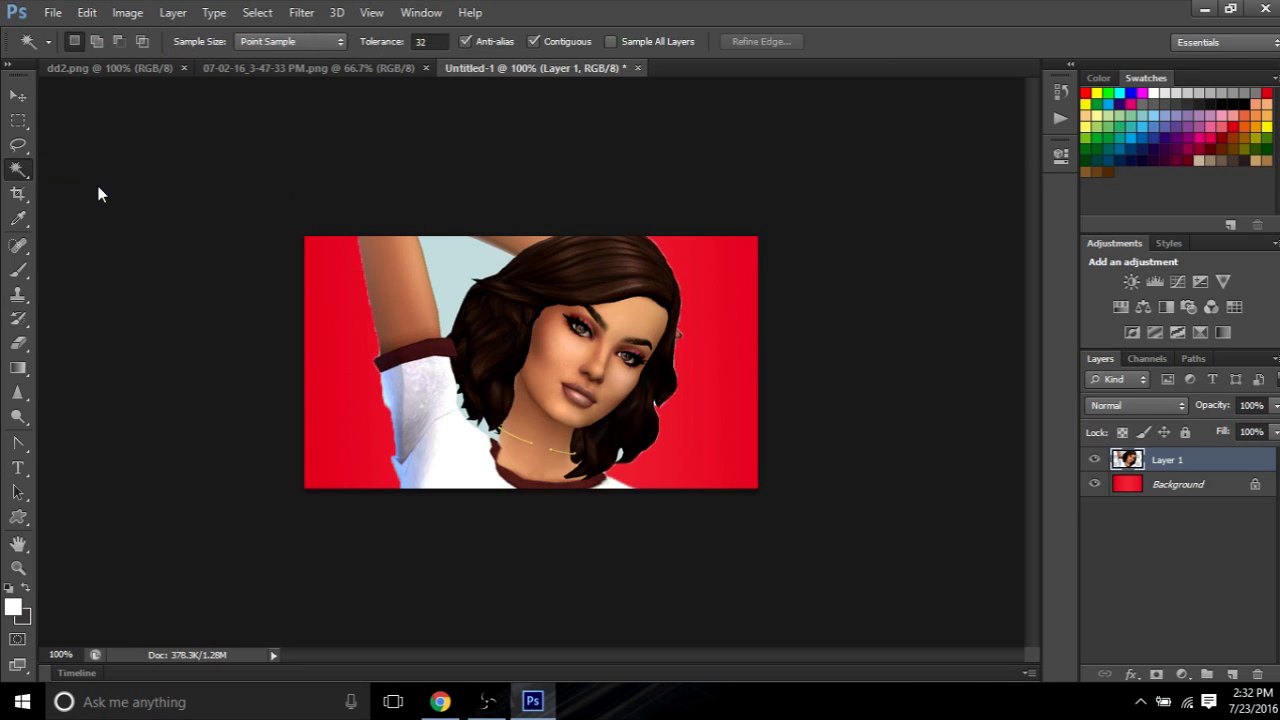
left_click(450, 268)
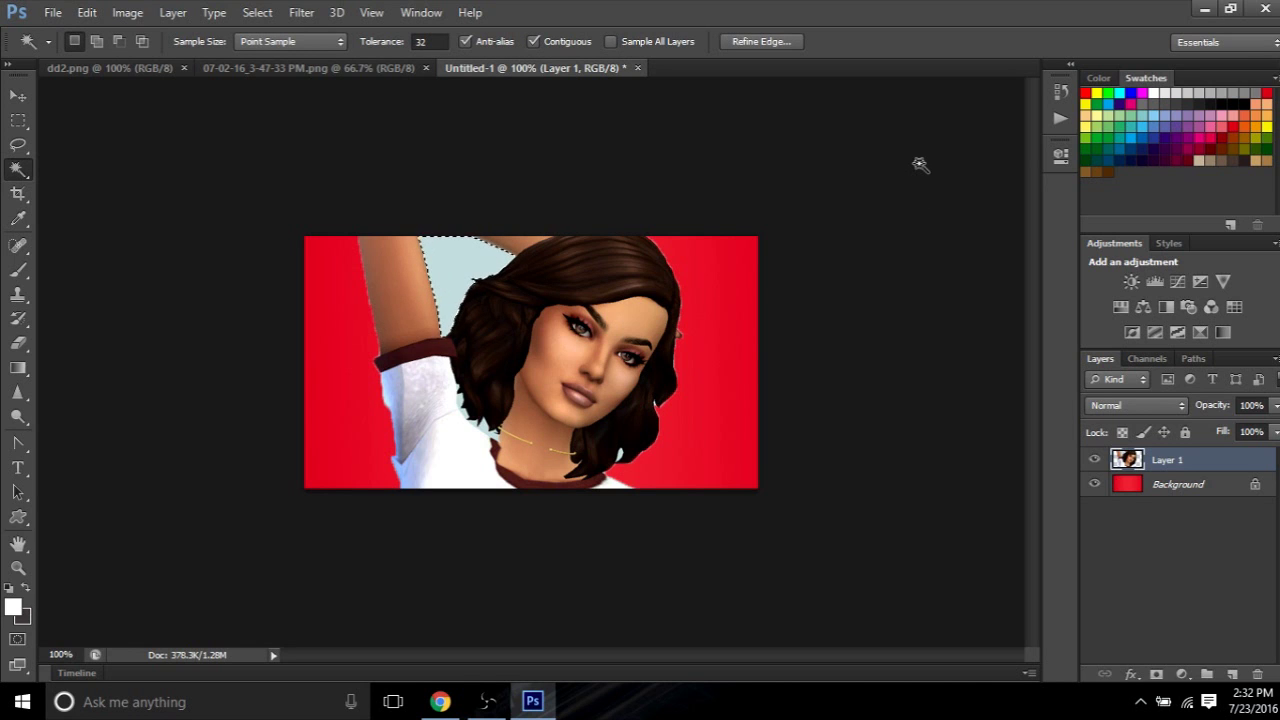
key("Delete")
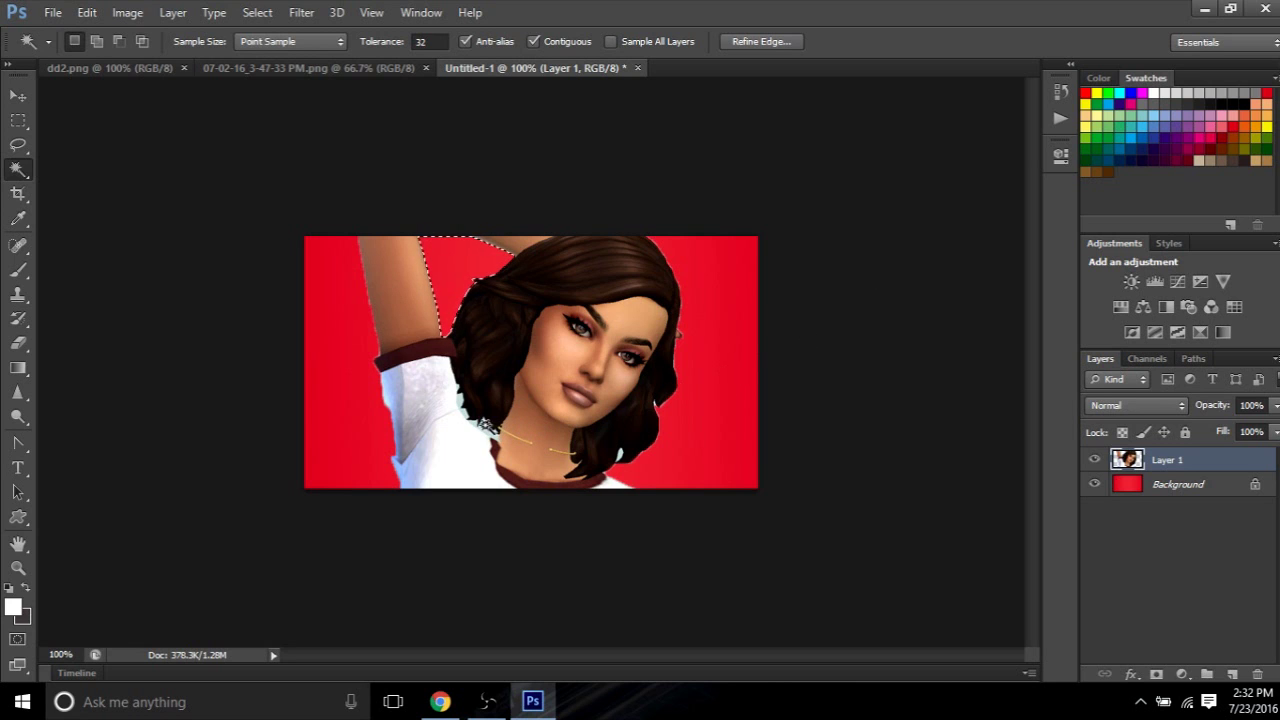
key("ctrl+d")
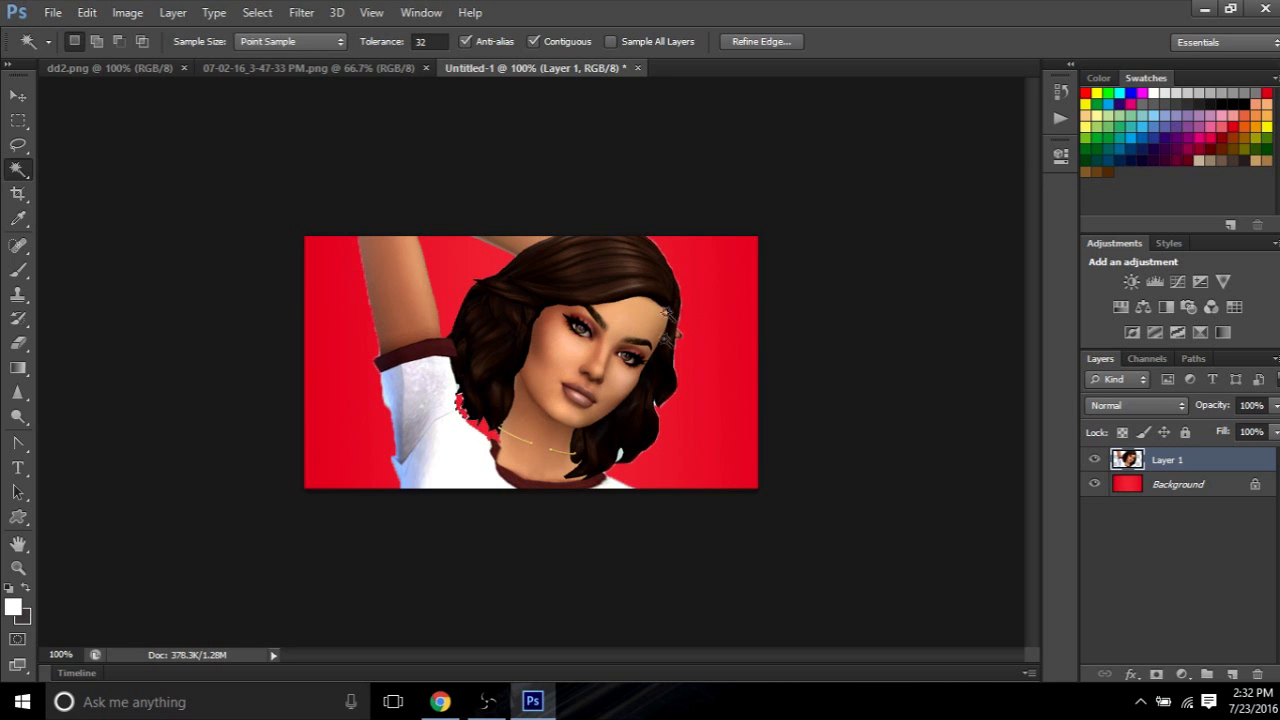
Clear the leftover selections and erase stray background around the Sim's edges
left_click(622, 457)
key("ctrl+d")
left_click(463, 284)
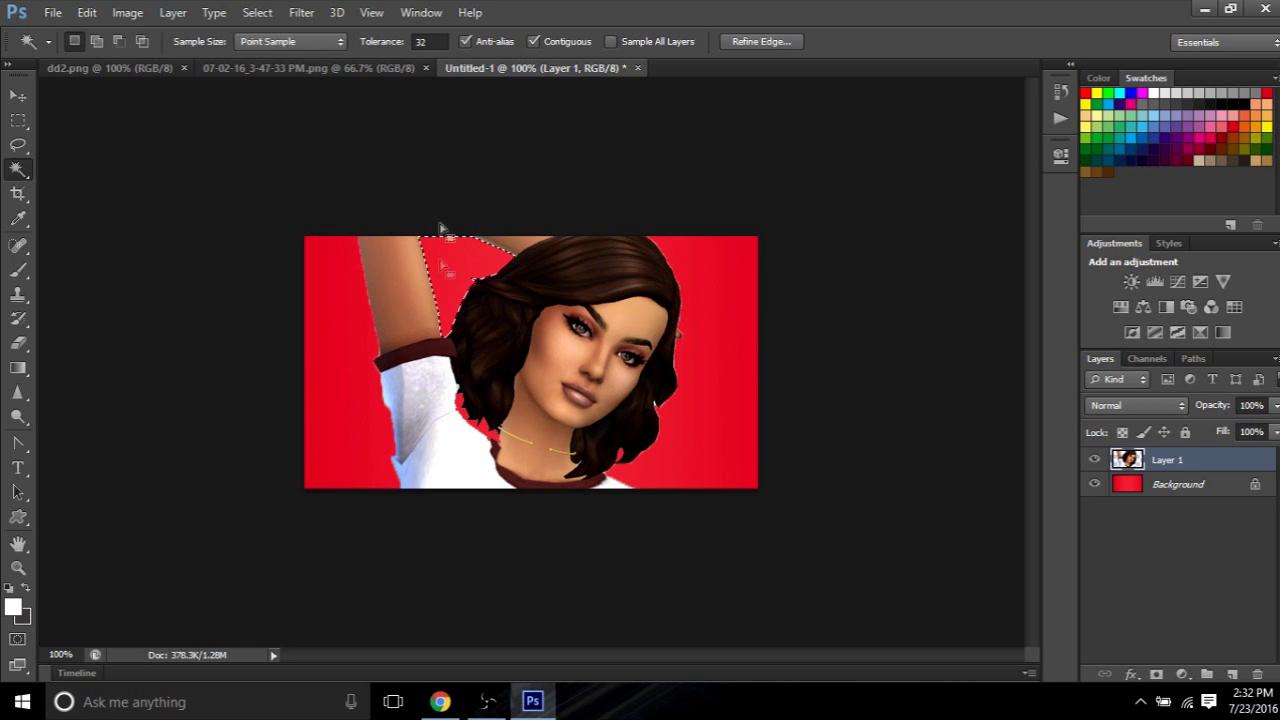
left_click(256, 13)
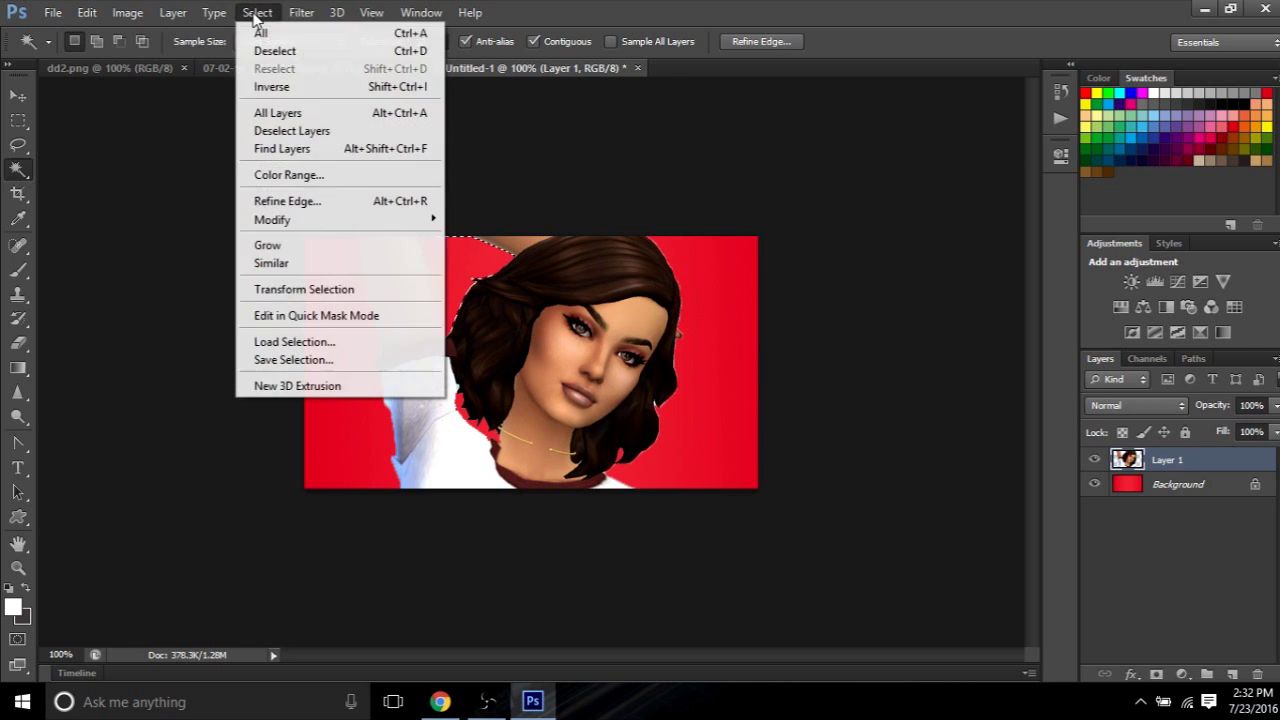
left_click(286, 52)
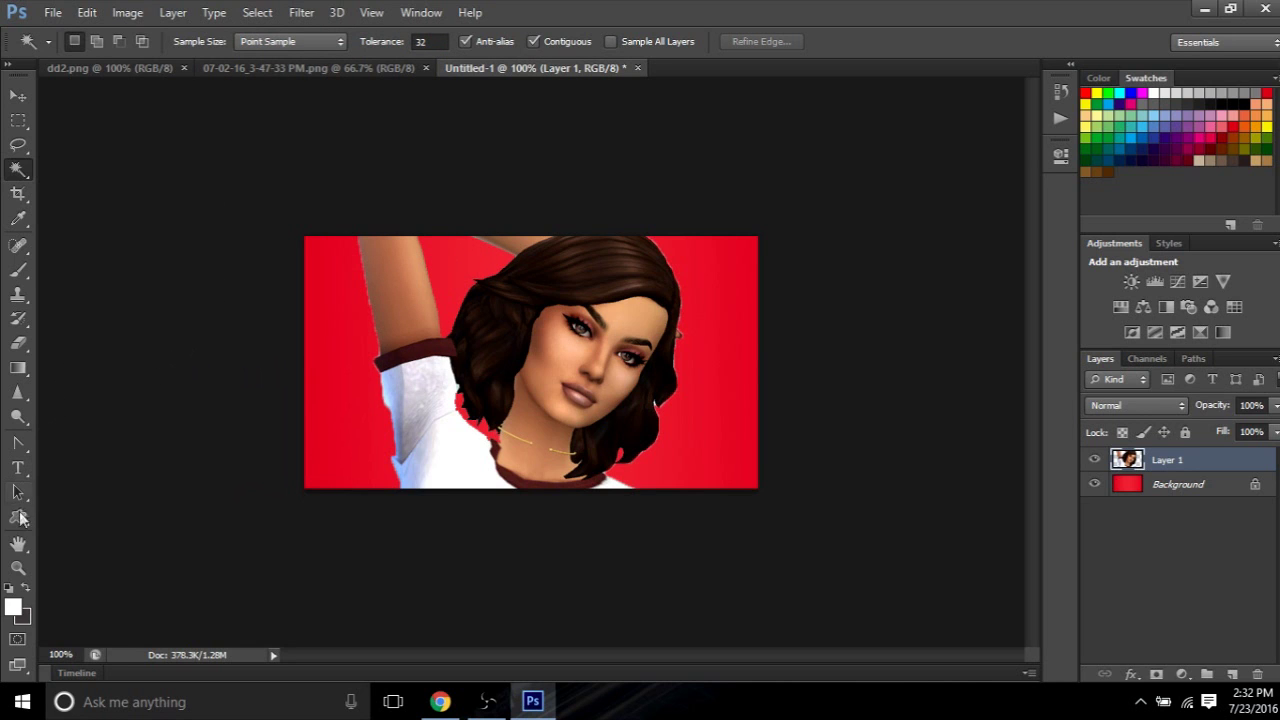
left_click(18, 343)
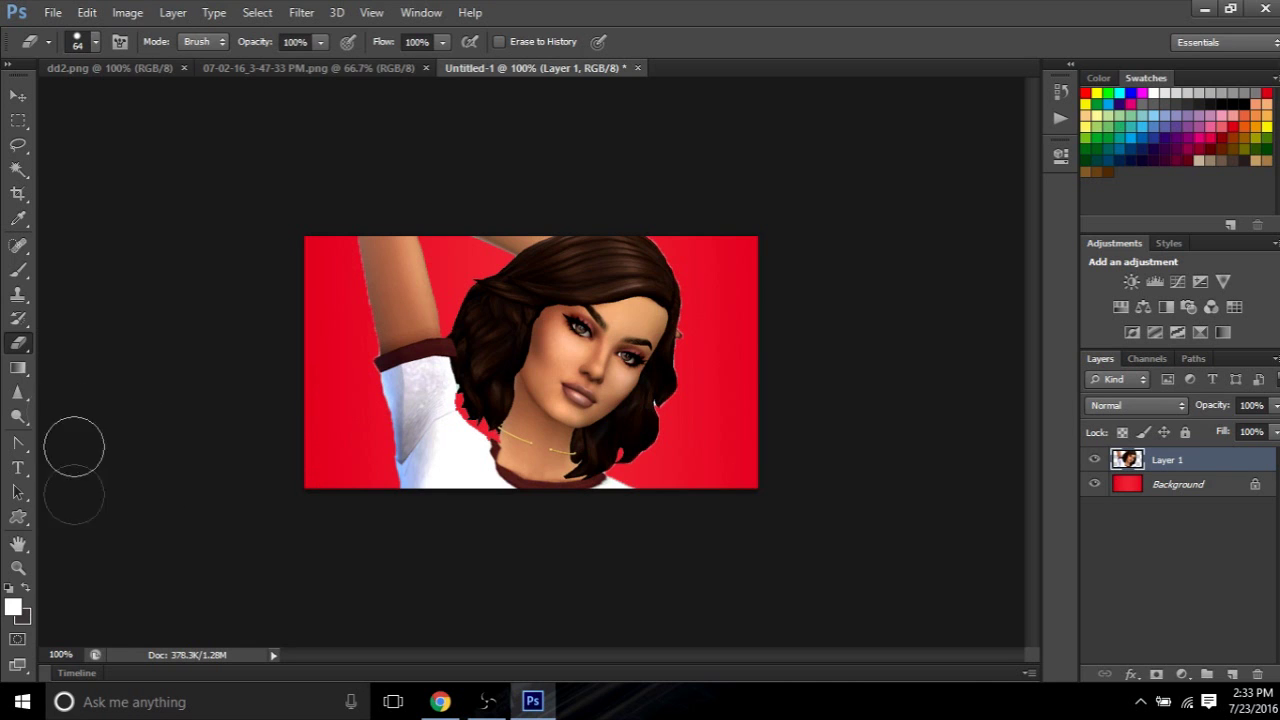
left_click(16, 98)
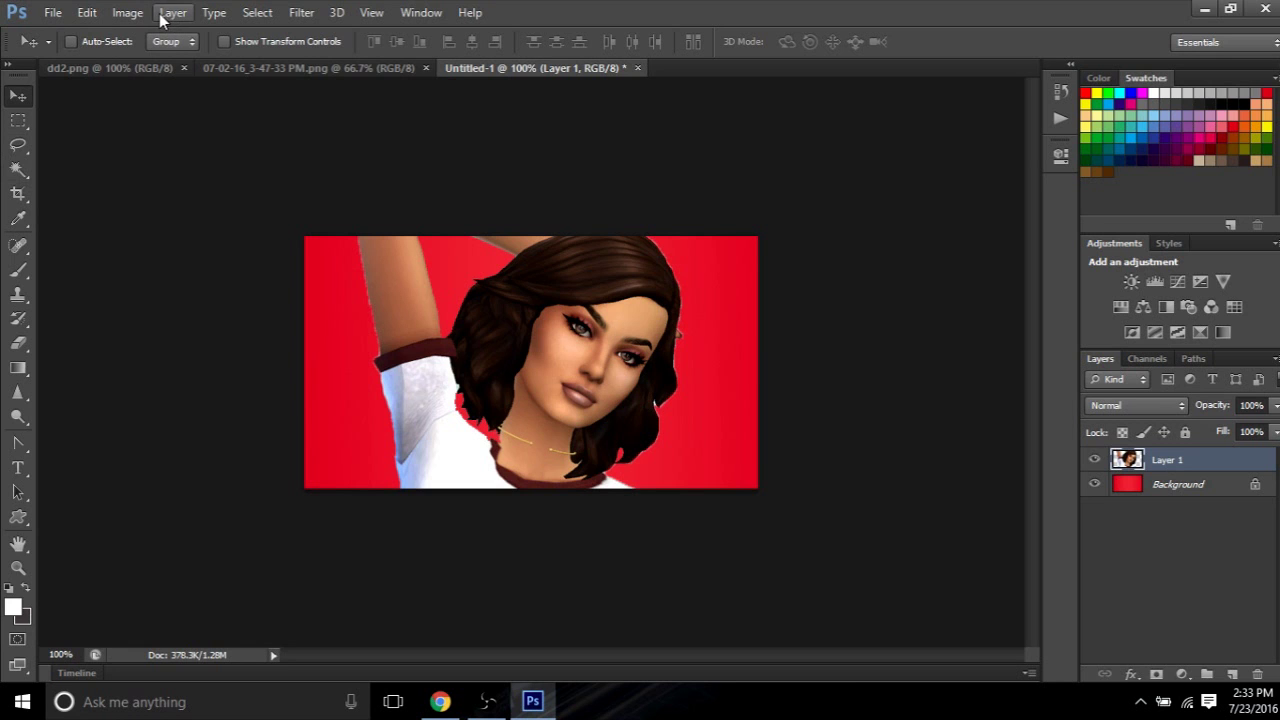
left_click(128, 13)
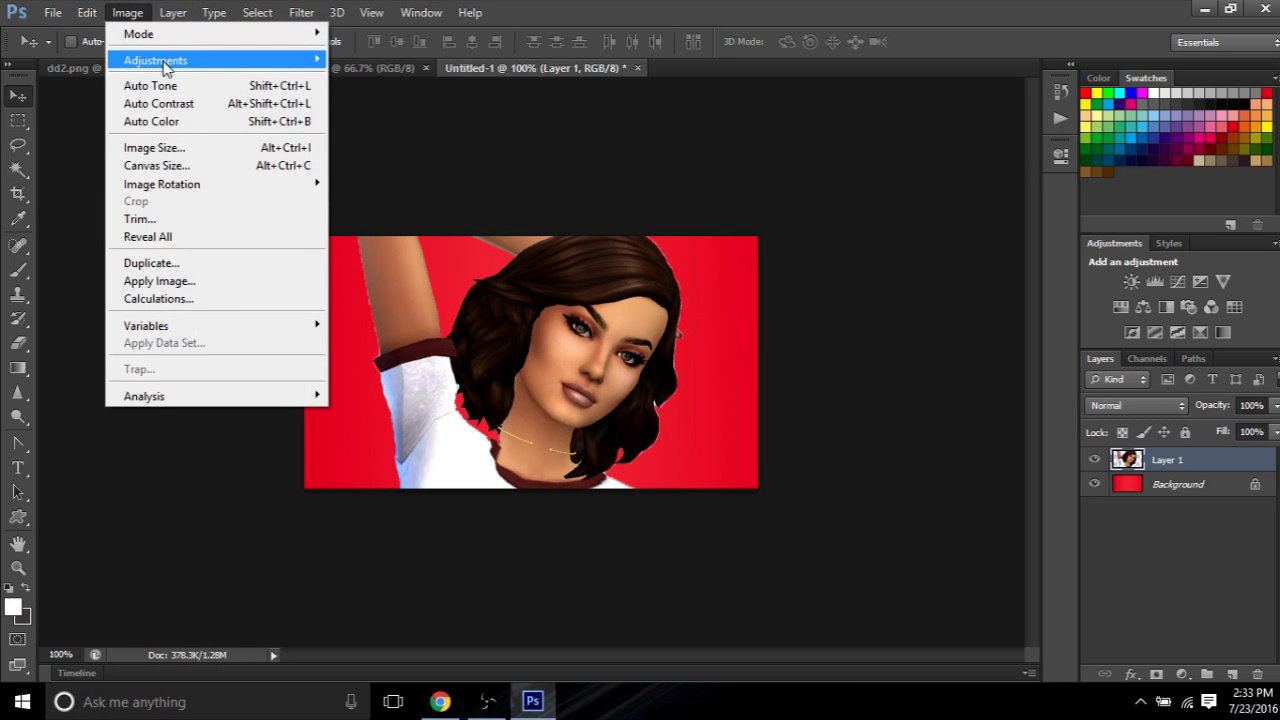
Apply Brightness/Contrast to Layer 1 with brightness 53 and a small positive contrast
mouse_move(165, 64)
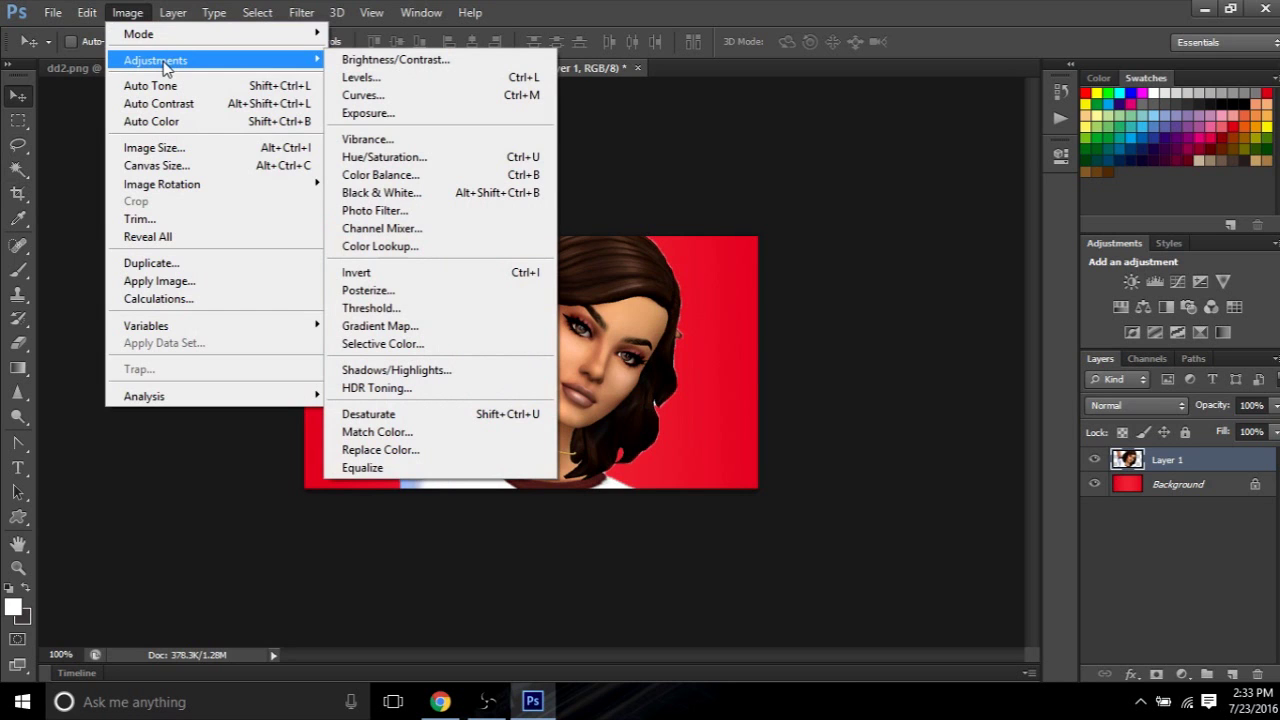
left_click(351, 65)
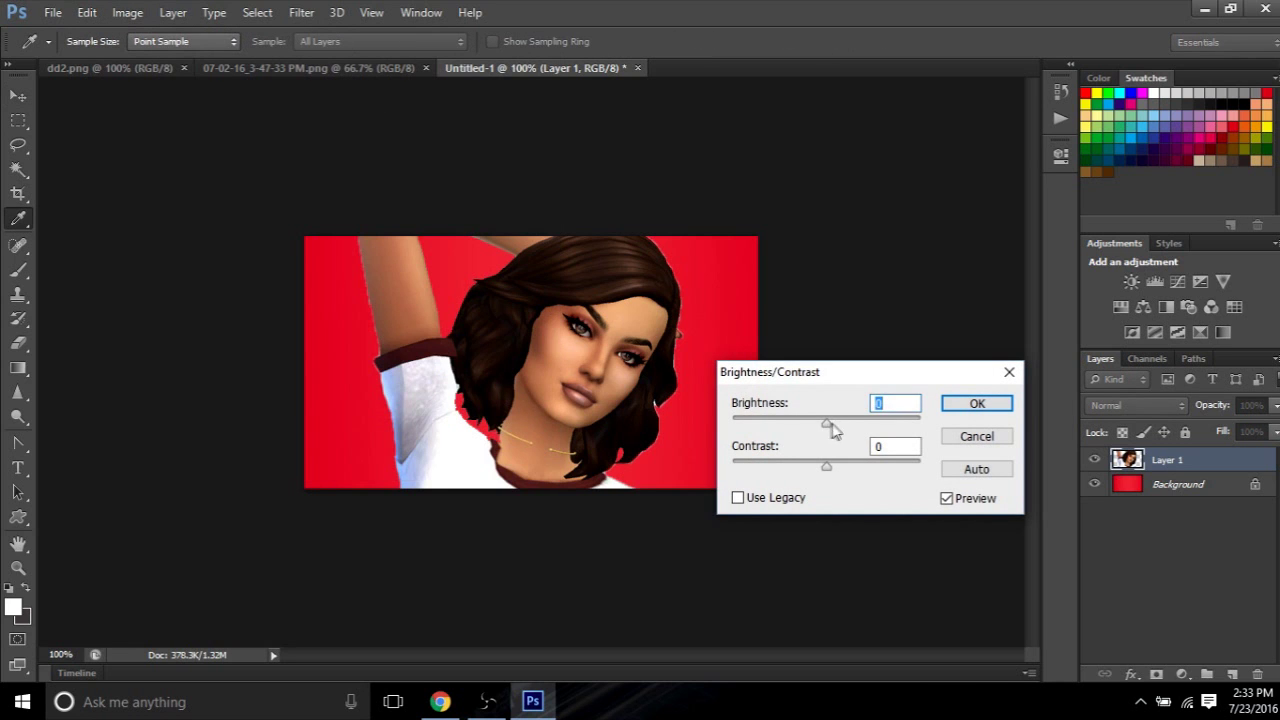
left_click_drag(830, 430, 825, 483)
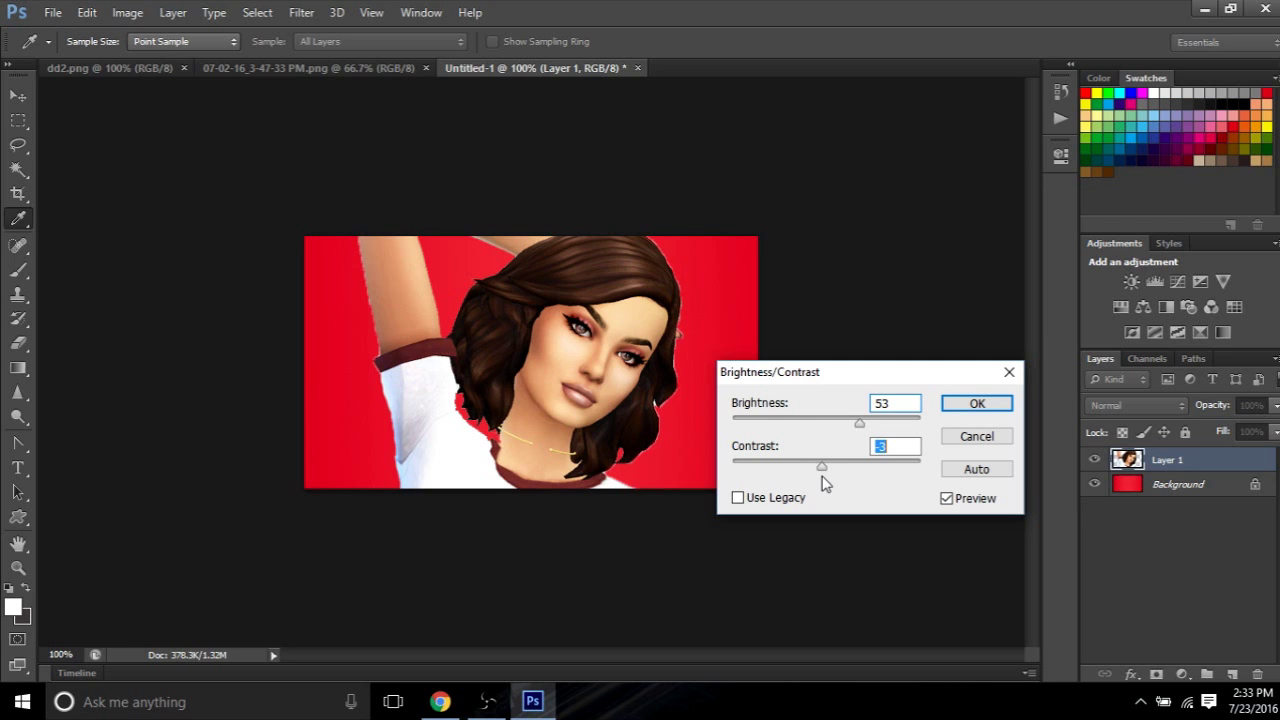
key("Up")
key("Up")
key("Up")
key("Up")
key("Up")
key("Up")
key("Up")
key("Up")
key("Up")
key("Up")
key("Up")
key("Up")
key("Up")
key("Up")
key("Up")
key("Up")
key("Up")
key("Up")
key("Up")
key("Up")
key("Up")
key("Up")
left_click_drag(845, 475, 830, 477)
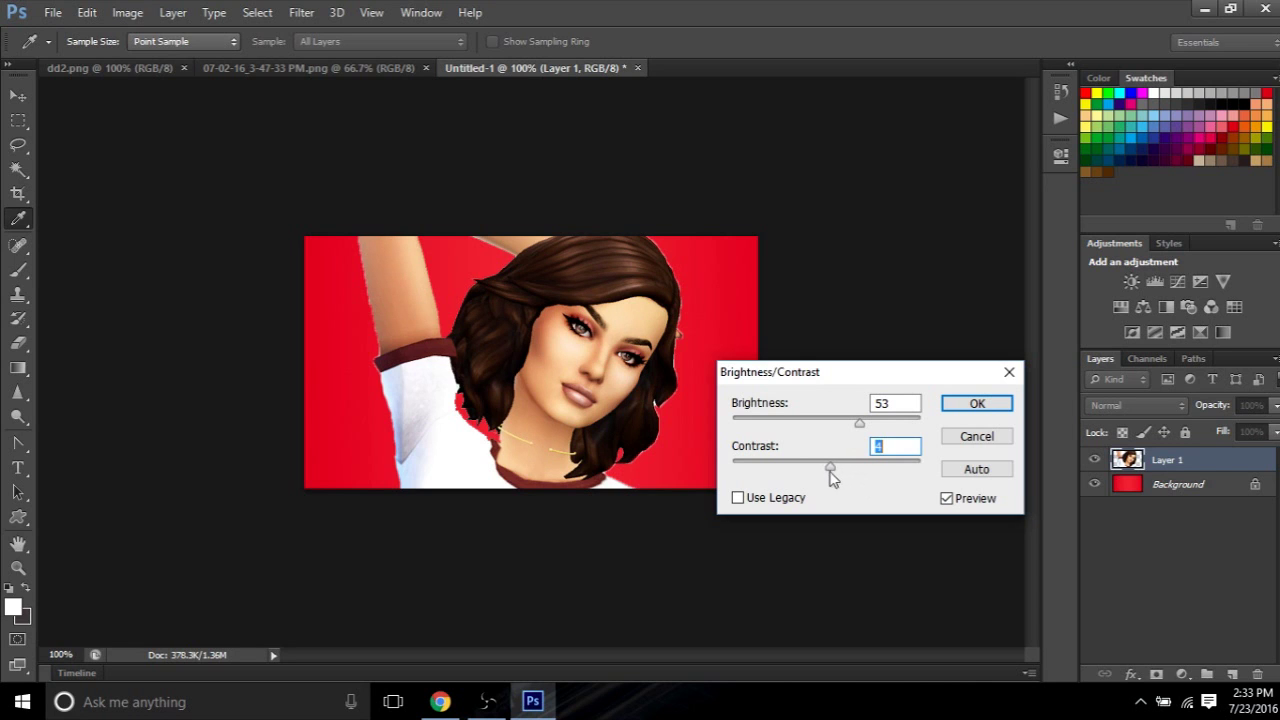
left_click(977, 405)
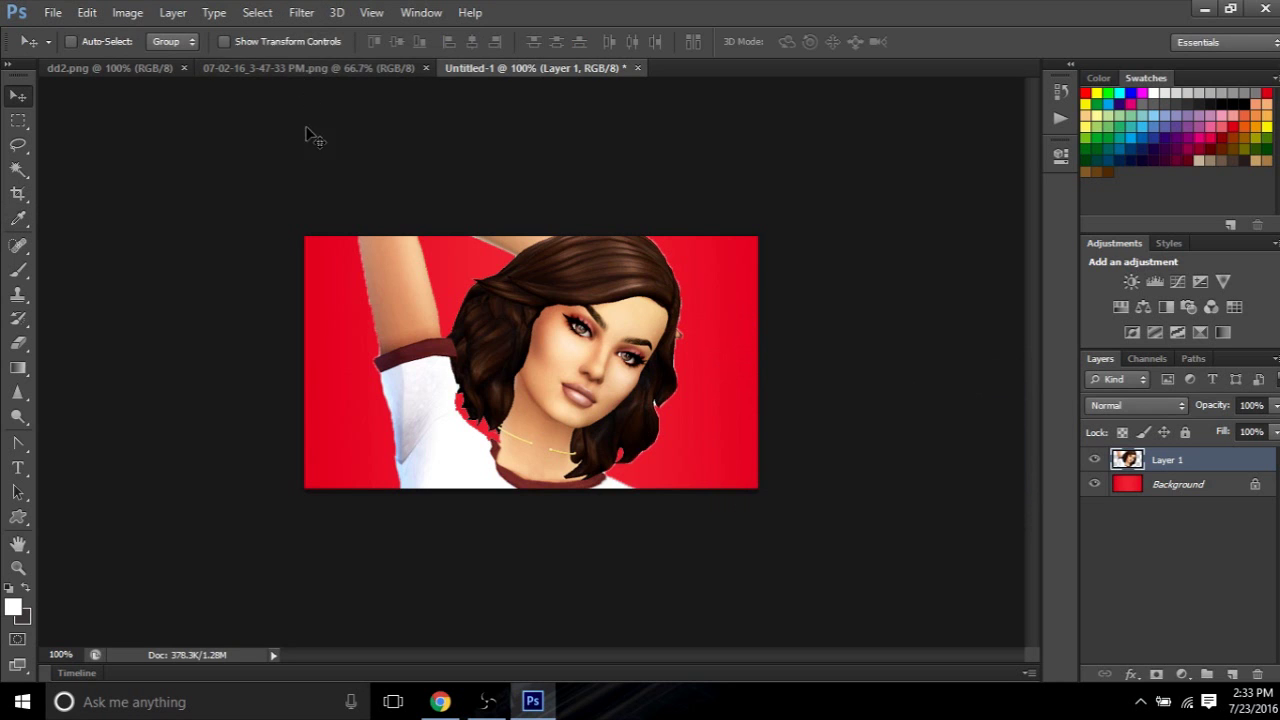
Run Smart Sharpen on Layer 1 with Amount 18% and Radius 0.7 px
left_click(298, 16)
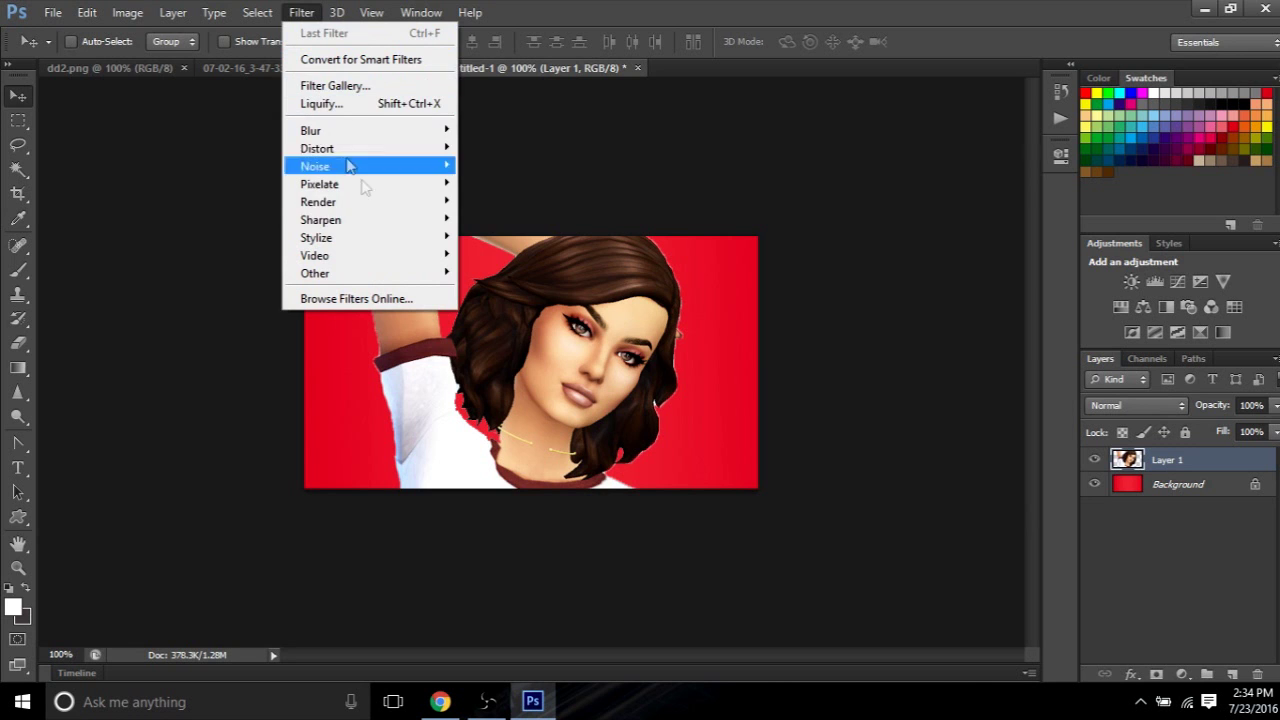
mouse_move(388, 224)
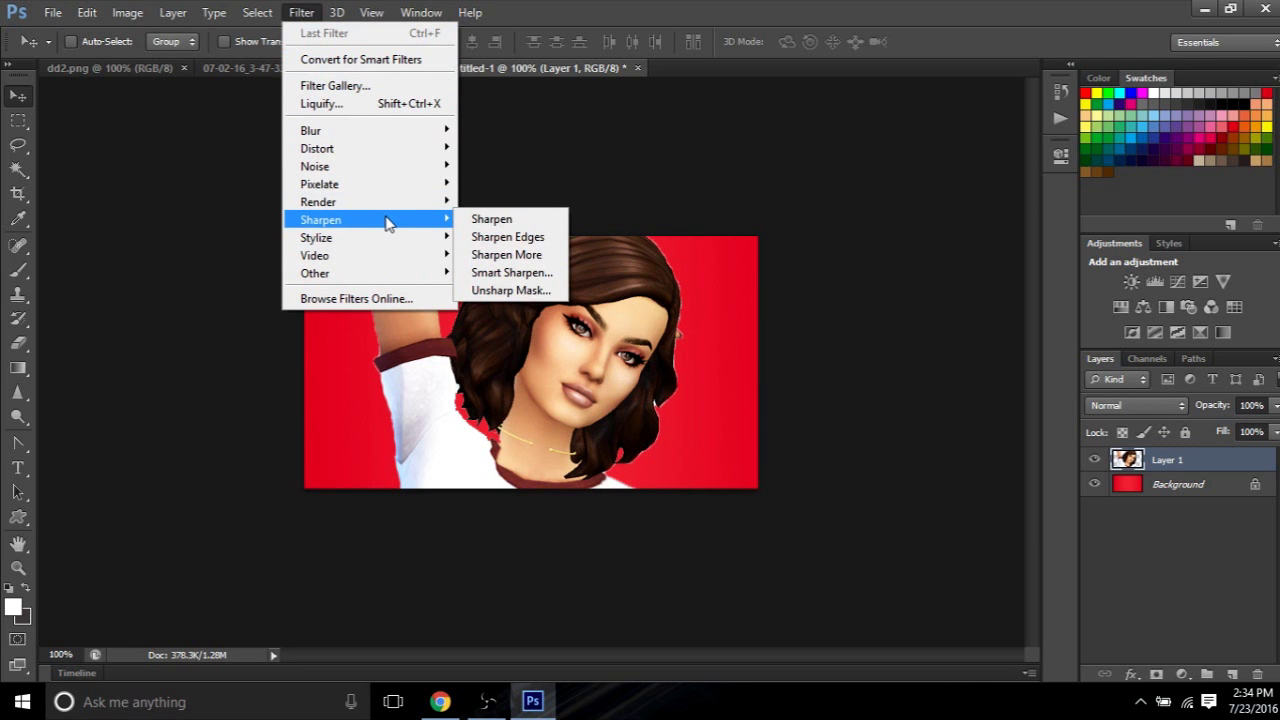
left_click(510, 274)
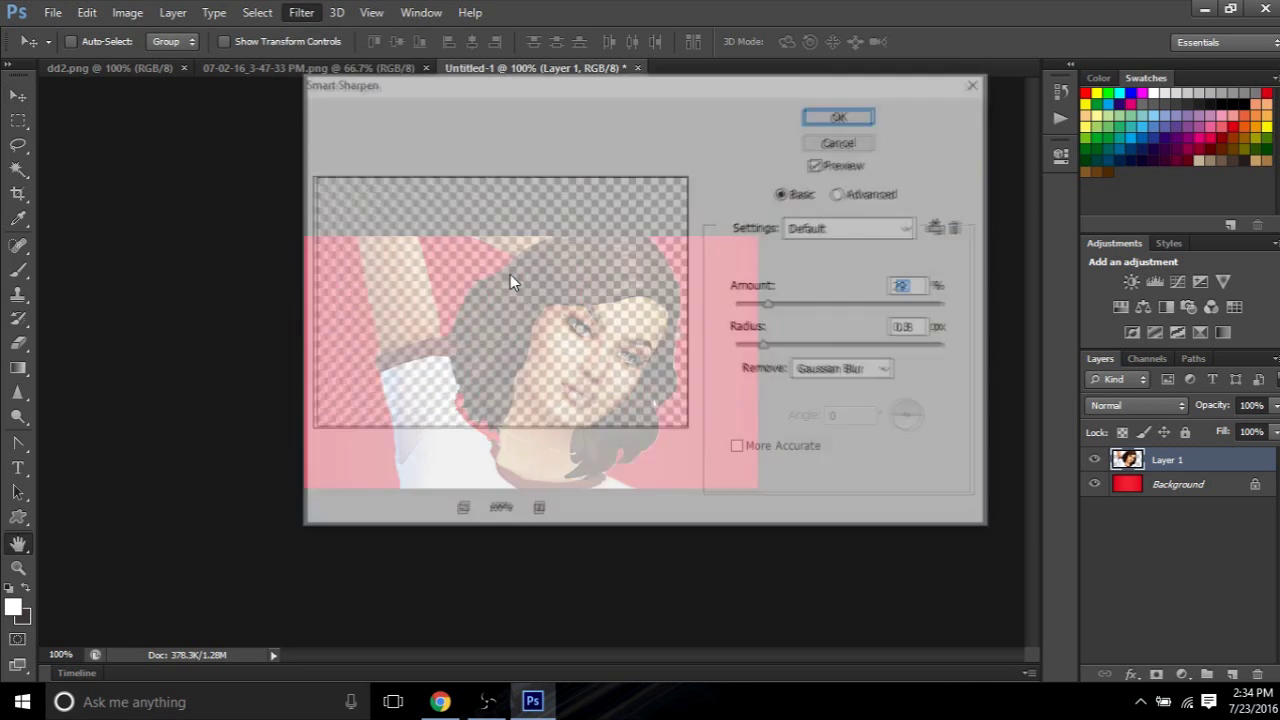
left_click_drag(777, 306, 756, 306)
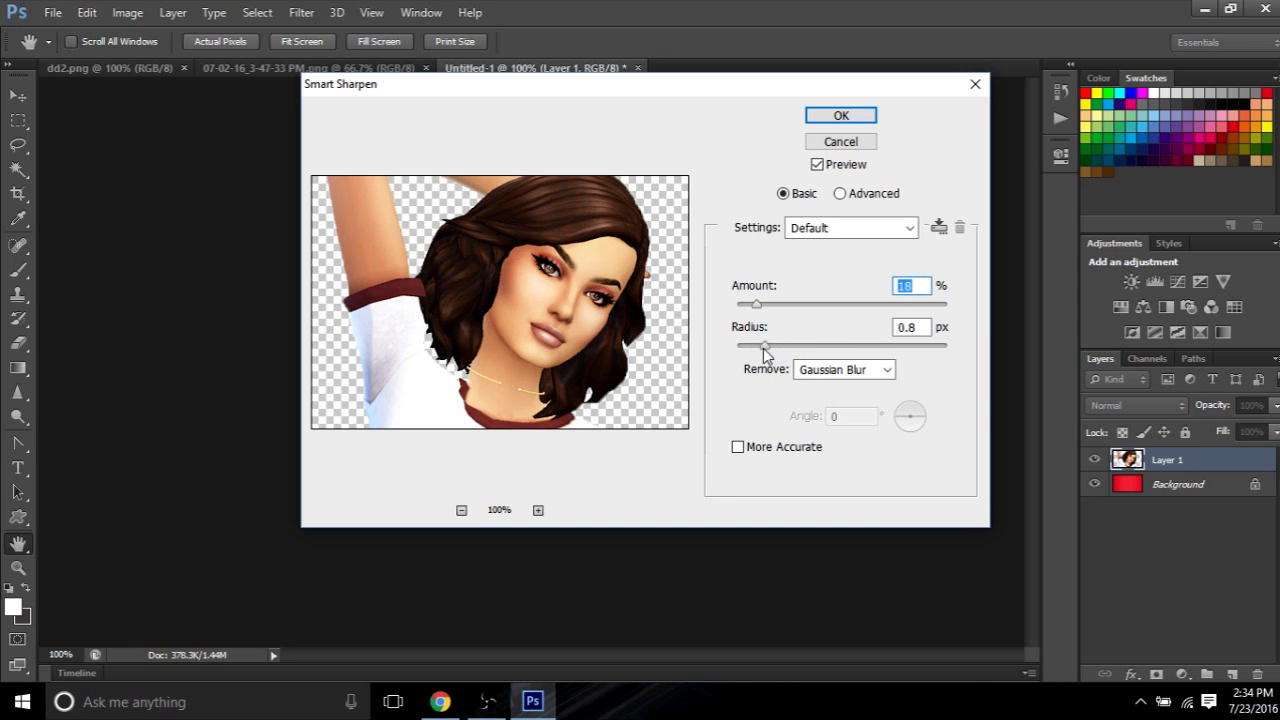
left_click_drag(763, 348, 760, 347)
left_click_drag(760, 347, 760, 347)
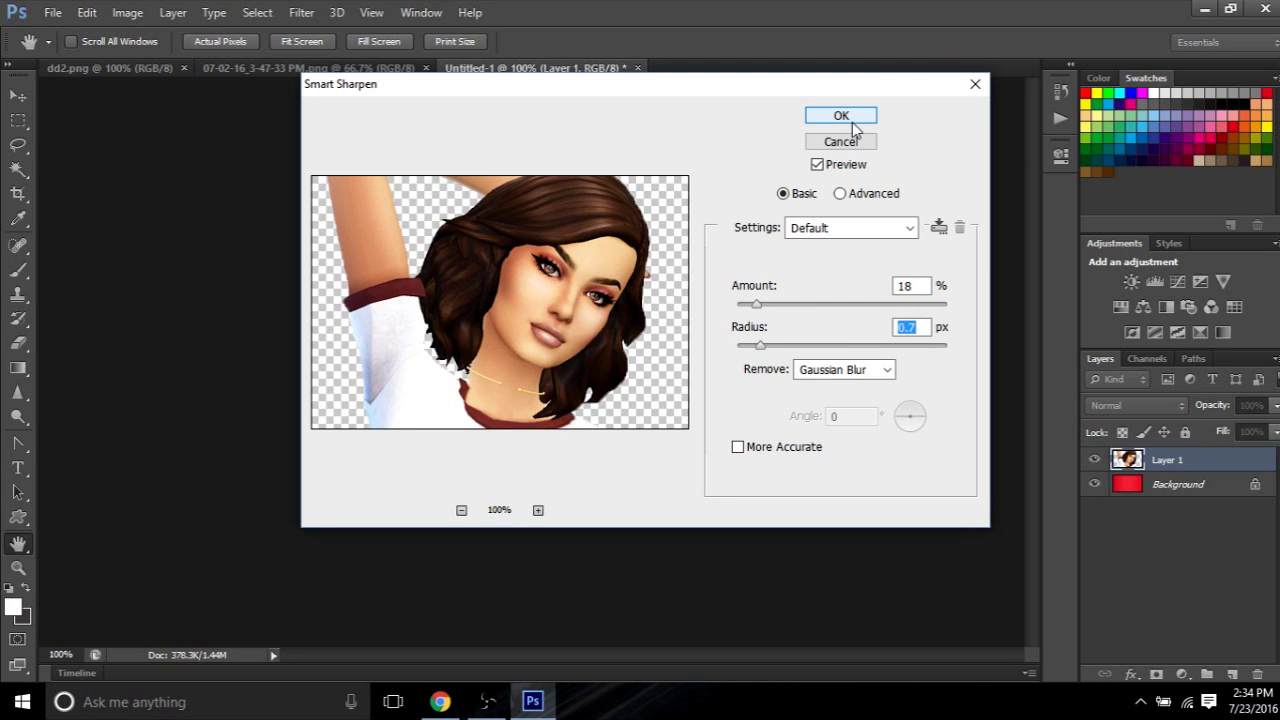
left_click(853, 121)
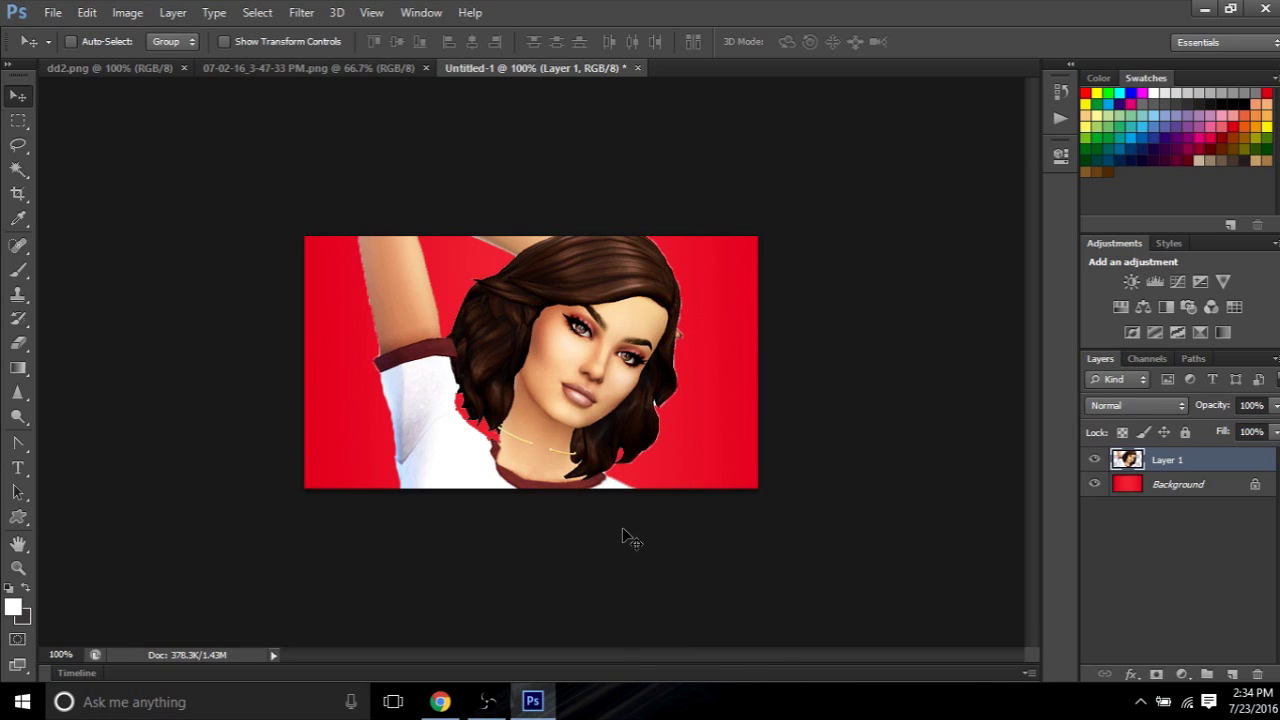
Add Drop Shadow and a white Stroke effect to the Sim layer from the fx menu
left_click(1131, 675)
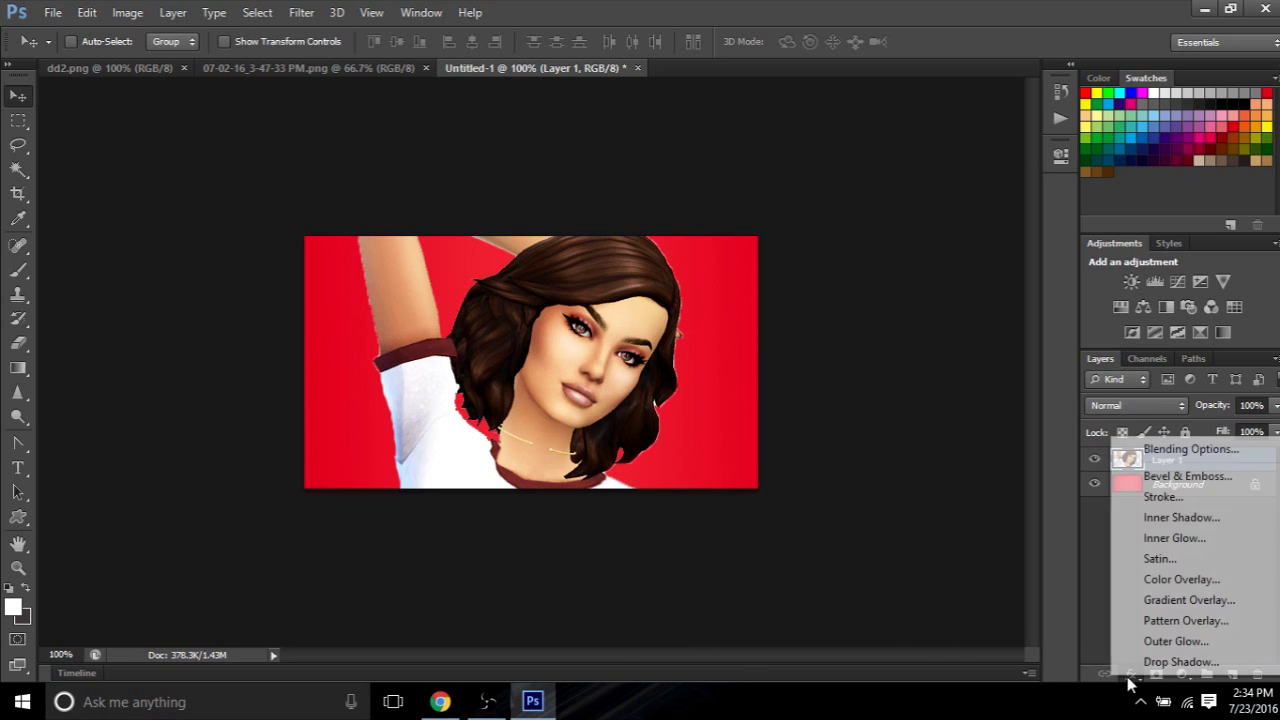
left_click(1181, 663)
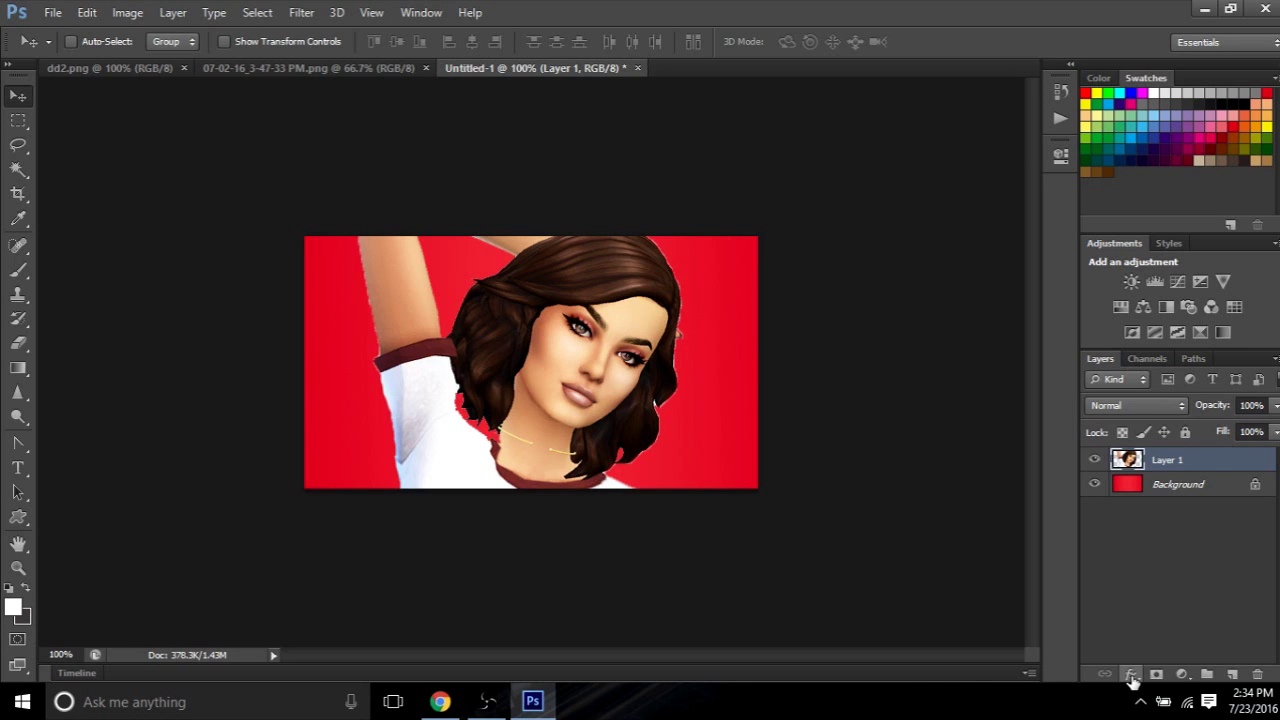
left_click(1132, 679)
left_click(1160, 530)
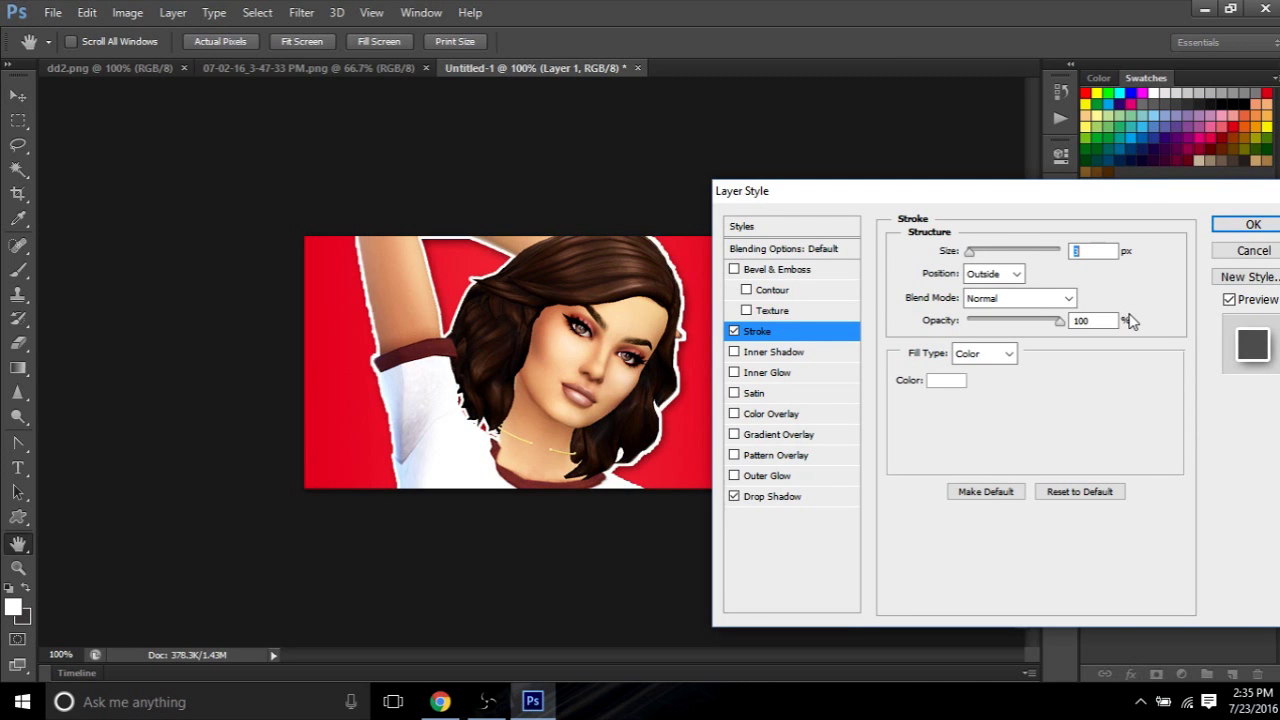
Set the Sim's stroke to 3 px Outside, briefly testing Bevel and Emboss, then apply with Drop Shadow
left_click_drag(1130, 203, 957, 211)
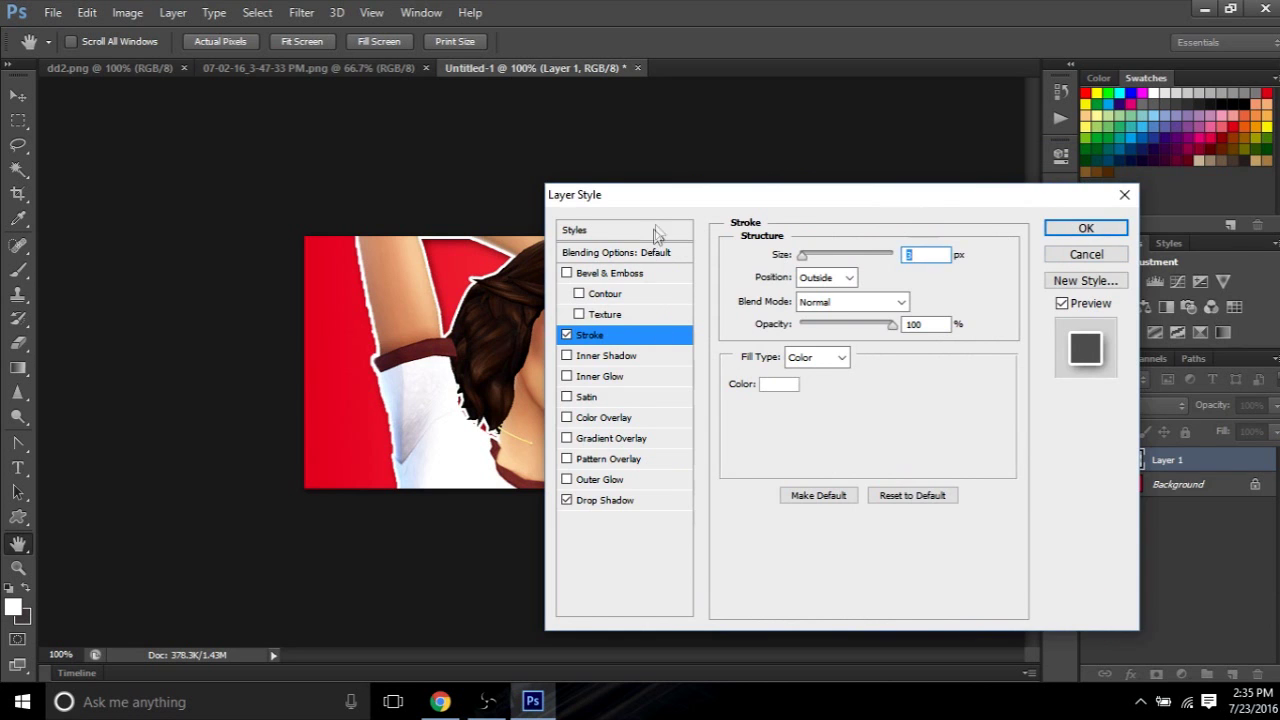
left_click_drag(672, 197, 846, 193)
left_click(761, 271)
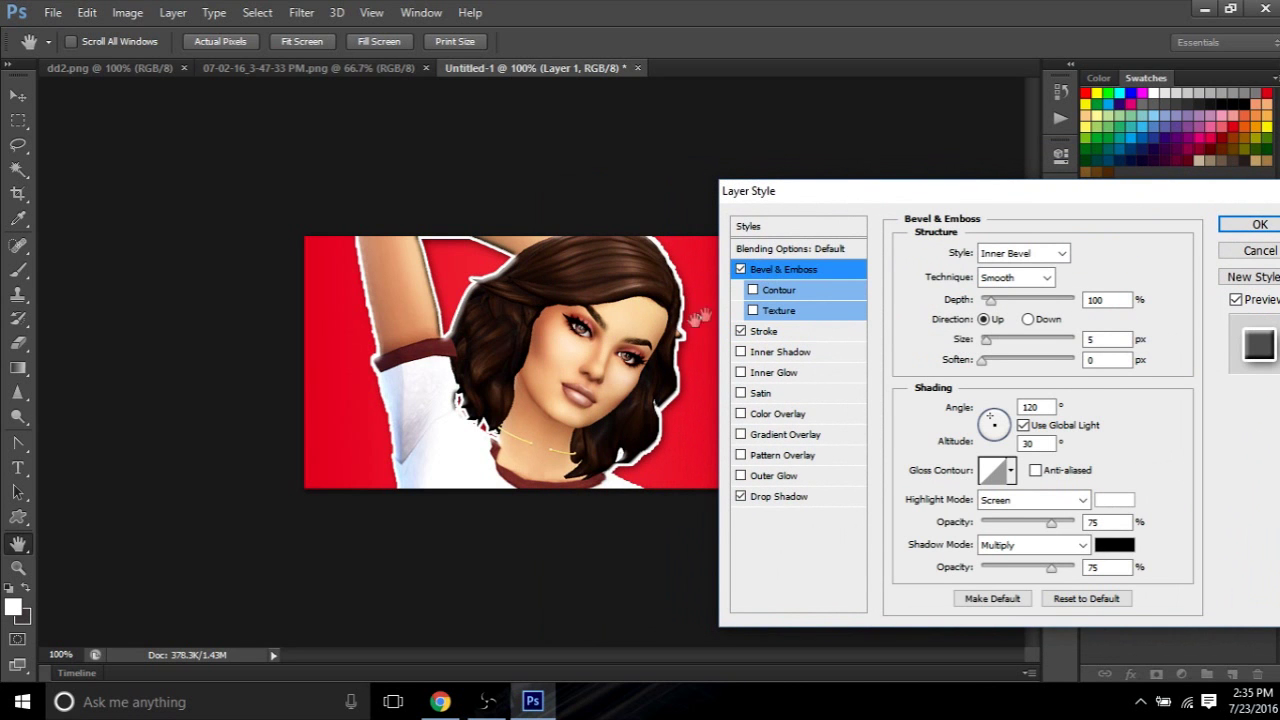
left_click(741, 271)
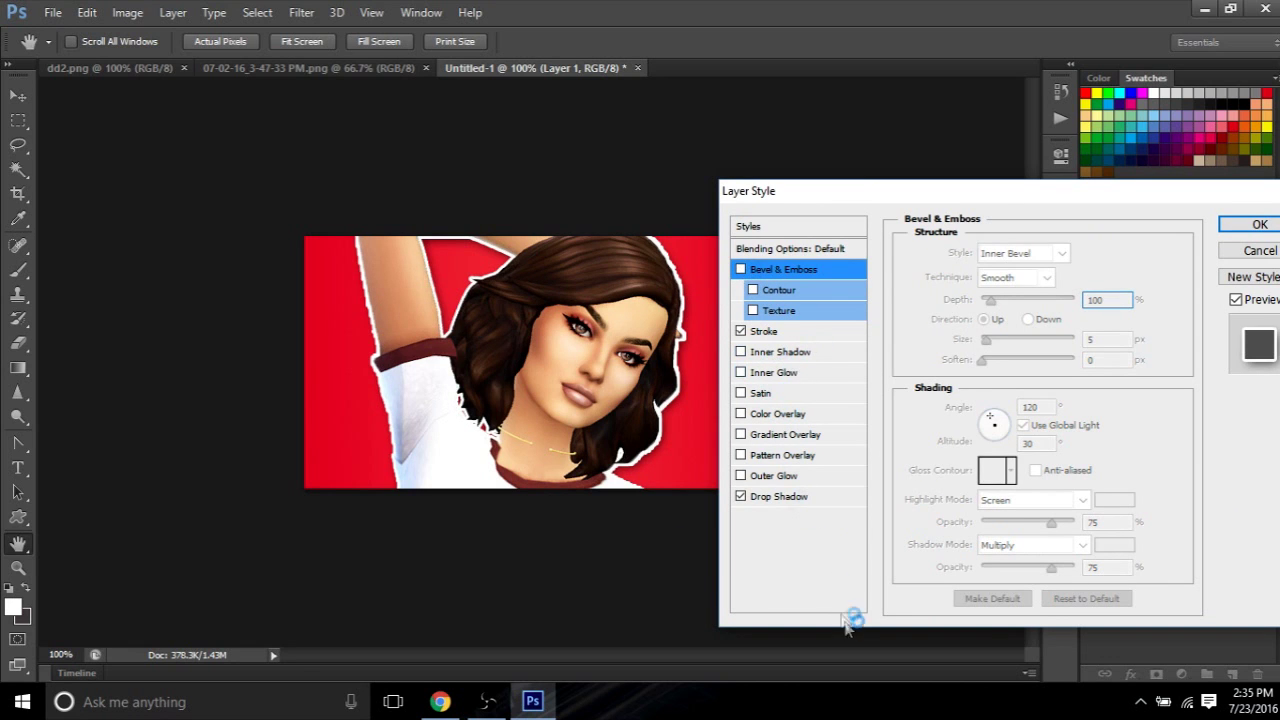
left_click(772, 331)
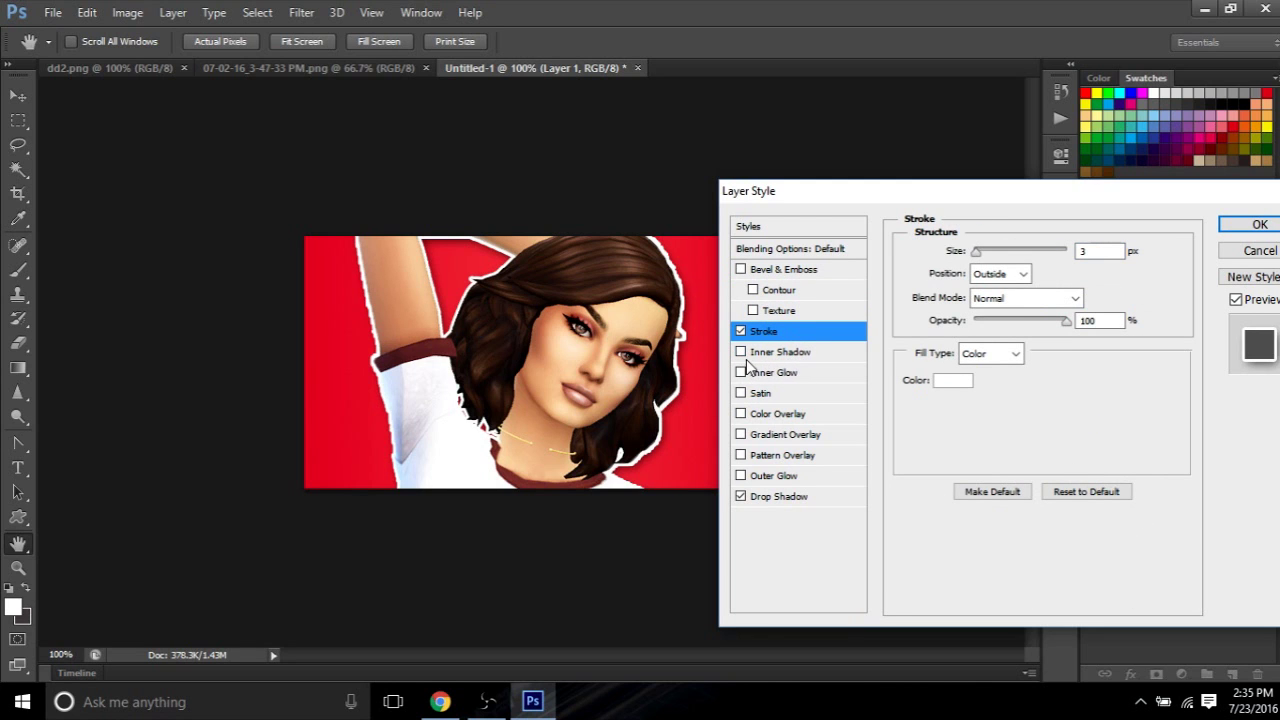
left_click_drag(918, 198, 663, 191)
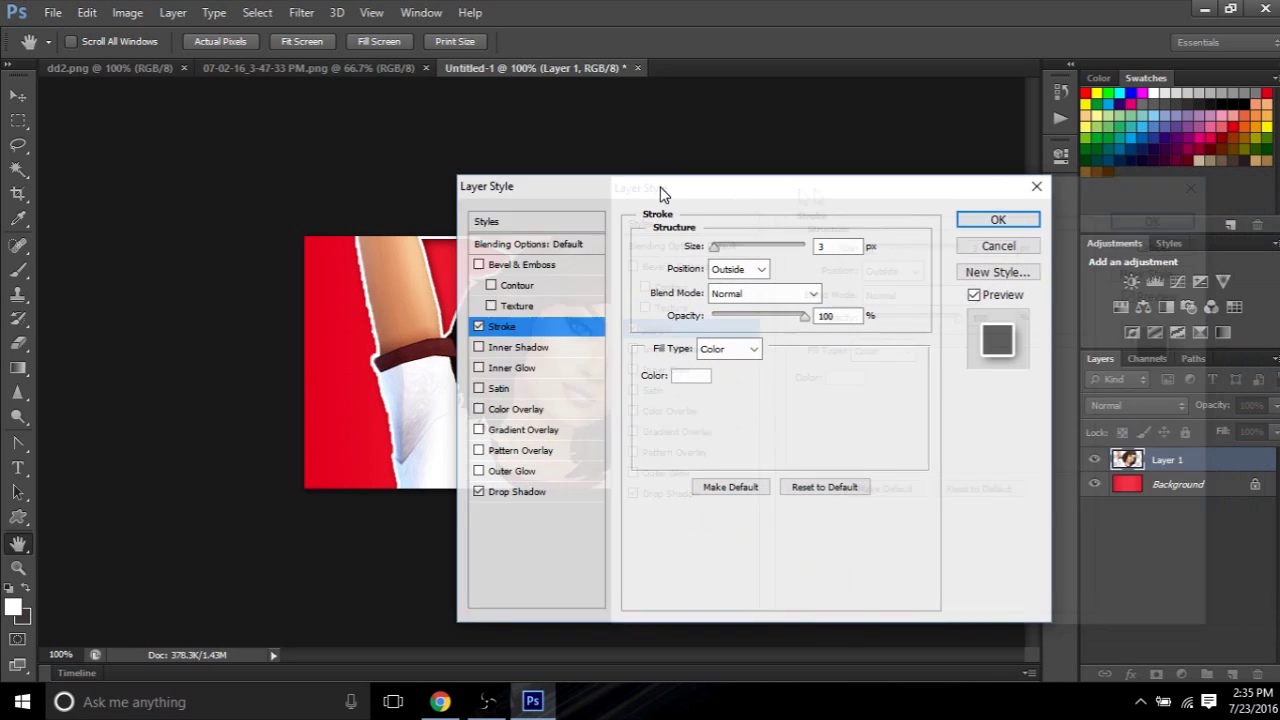
left_click(975, 221)
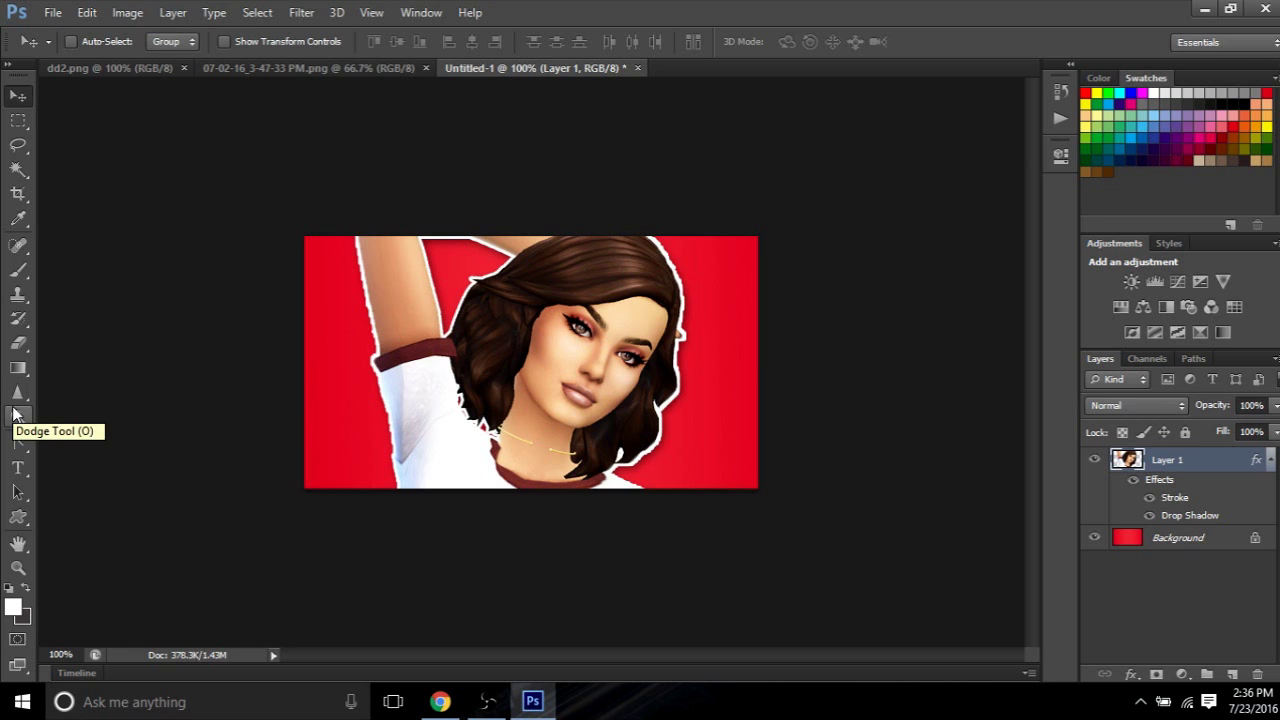
Select the Brush tool and browse the brush preset picker
left_click(20, 270)
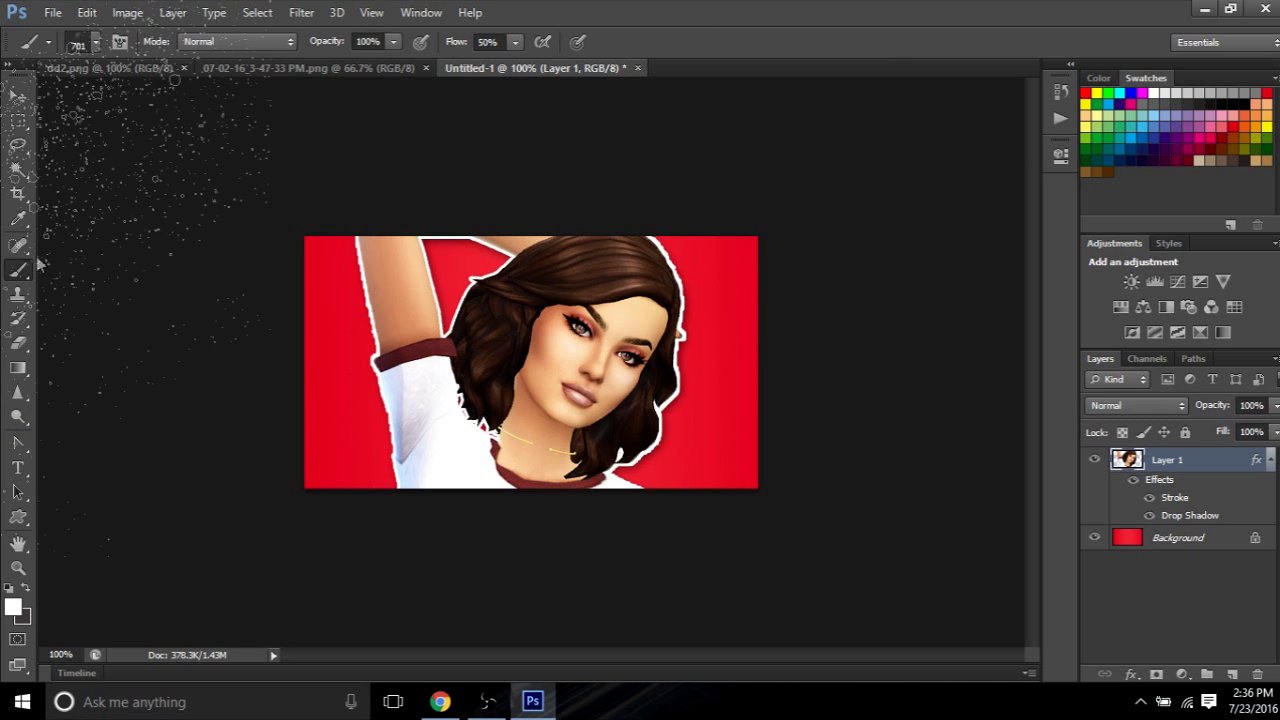
left_click(20, 96)
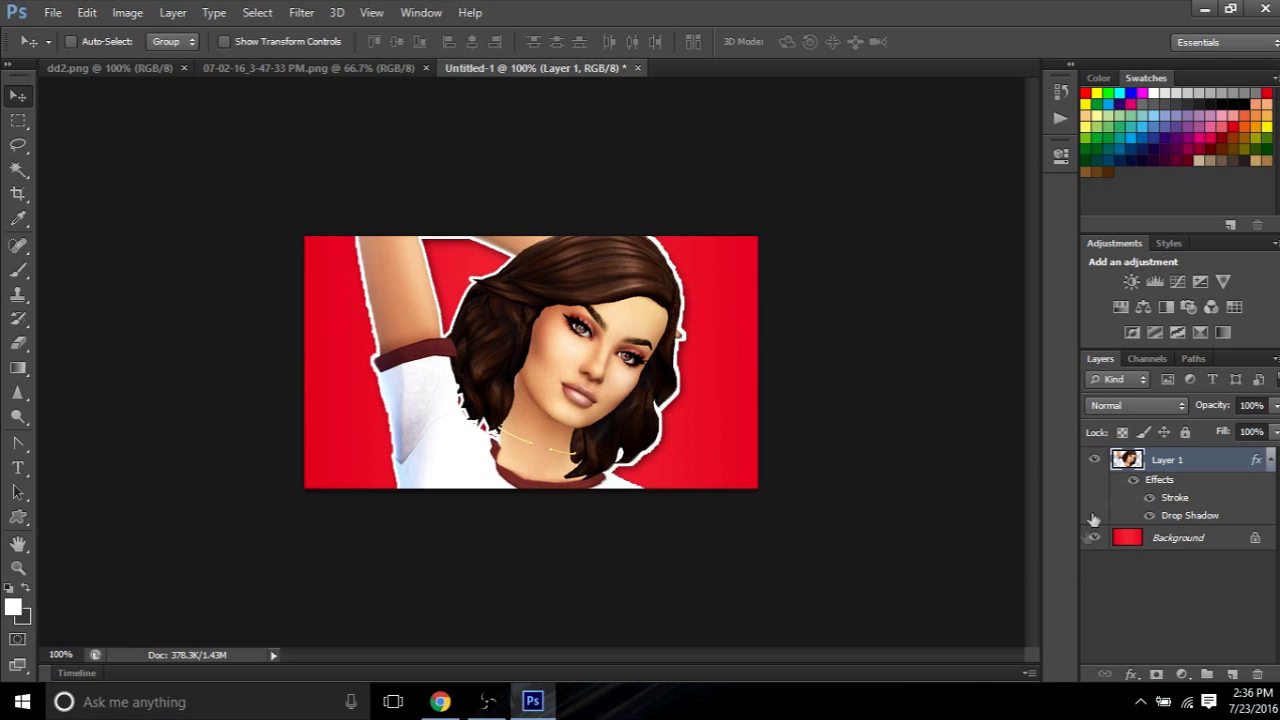
left_click(17, 269)
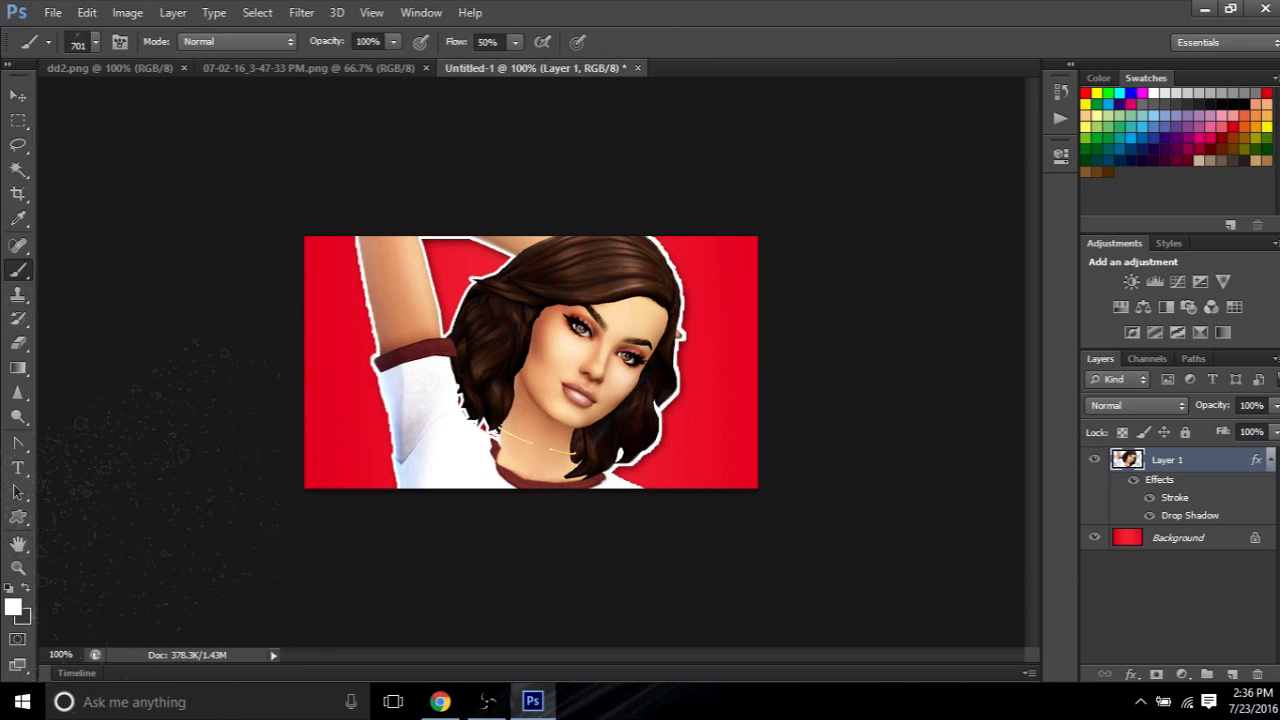
left_click(97, 41)
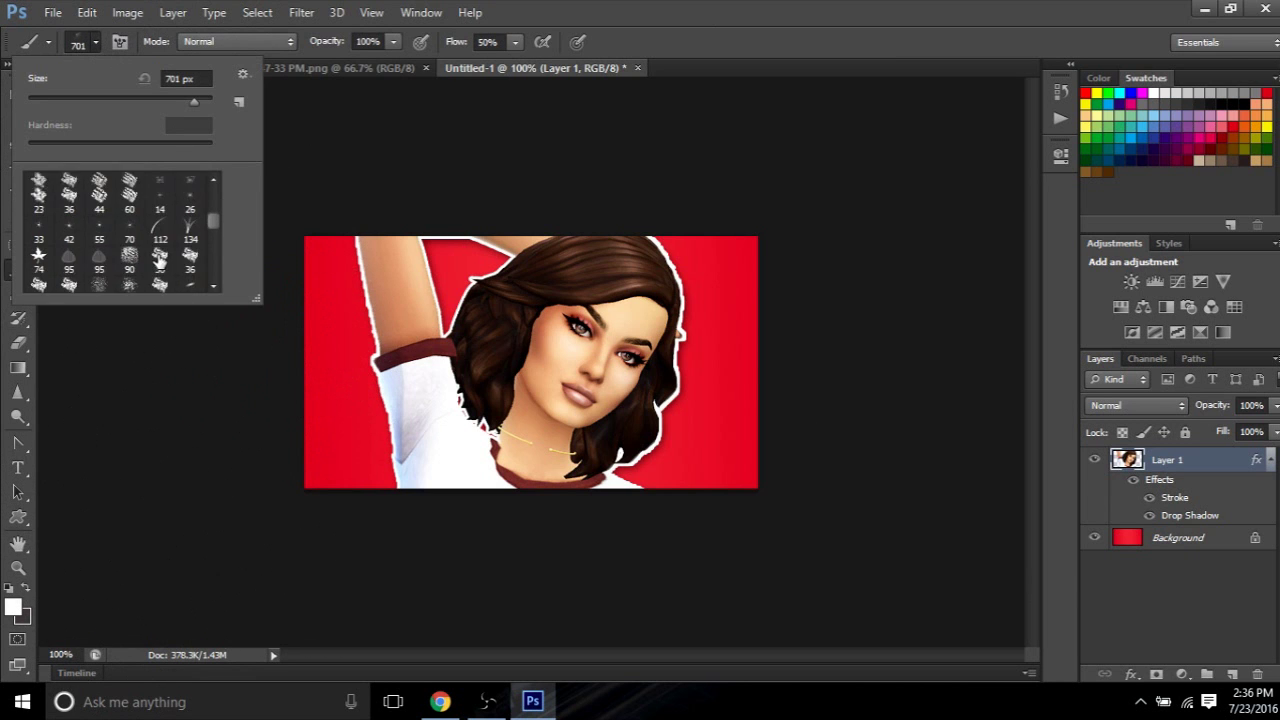
scroll(160, 262, "up", 2)
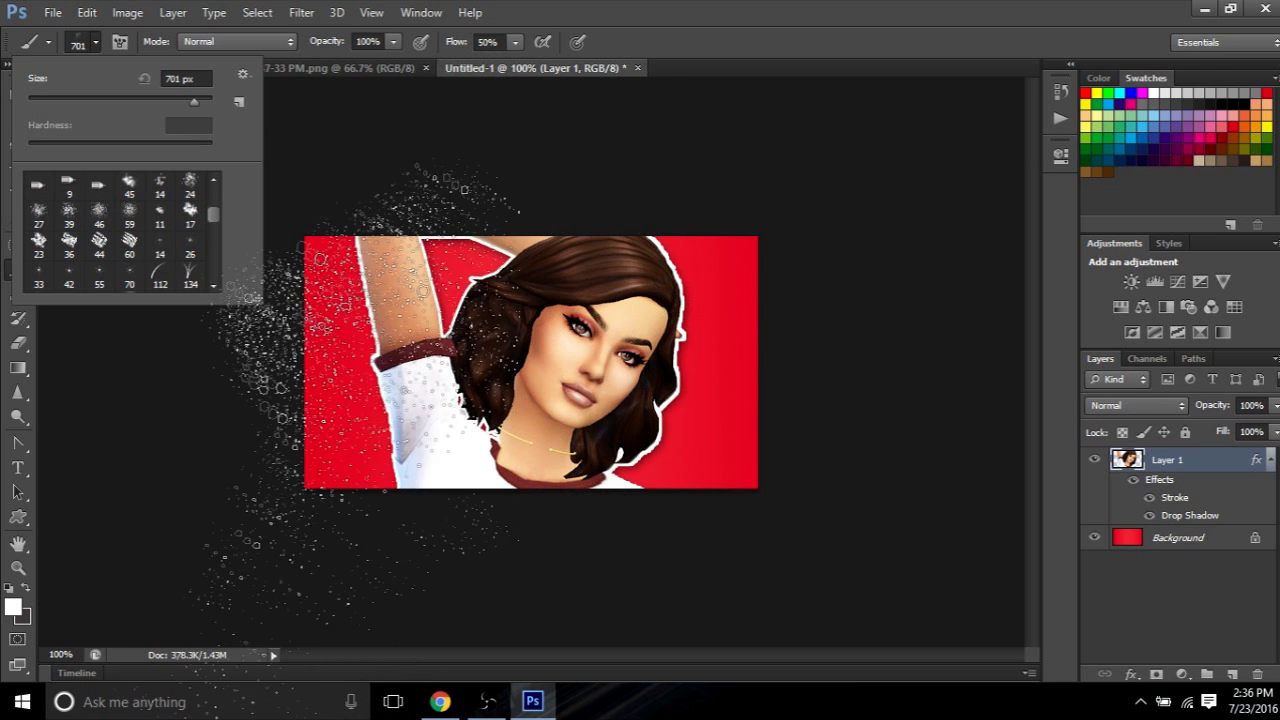
scroll(157, 250, "down", 1)
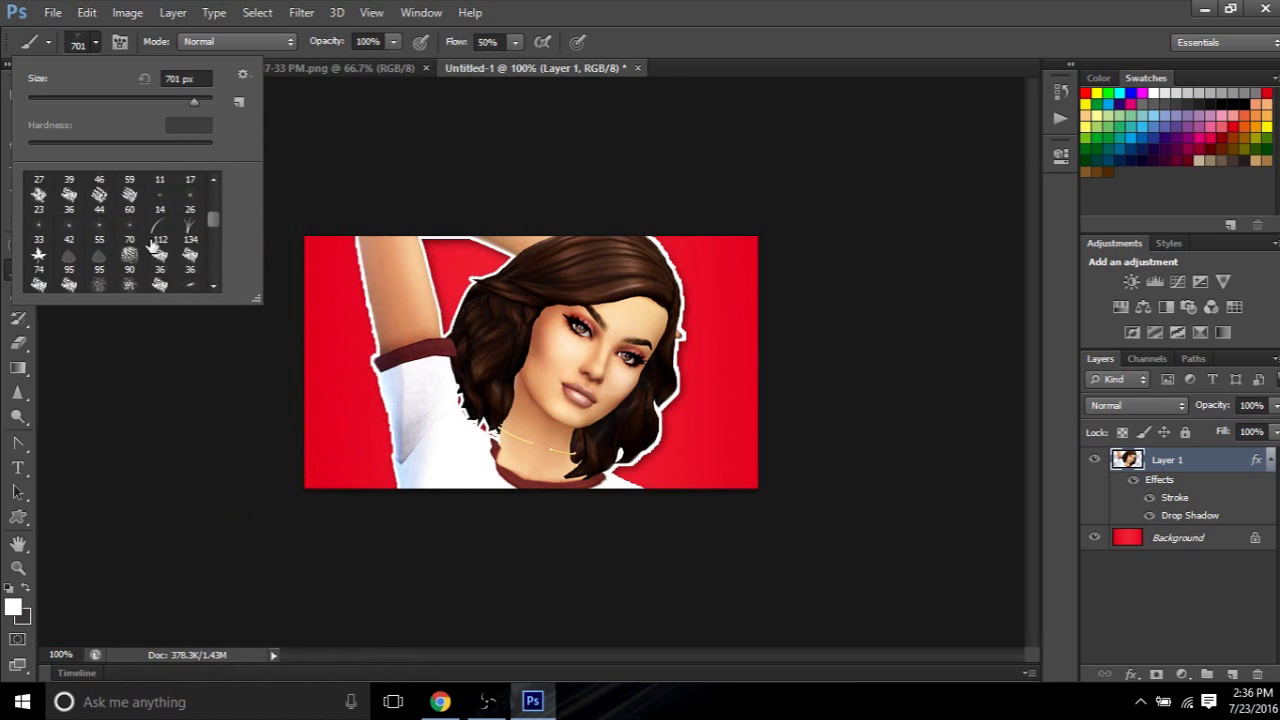
scroll(213, 250, "down", 5)
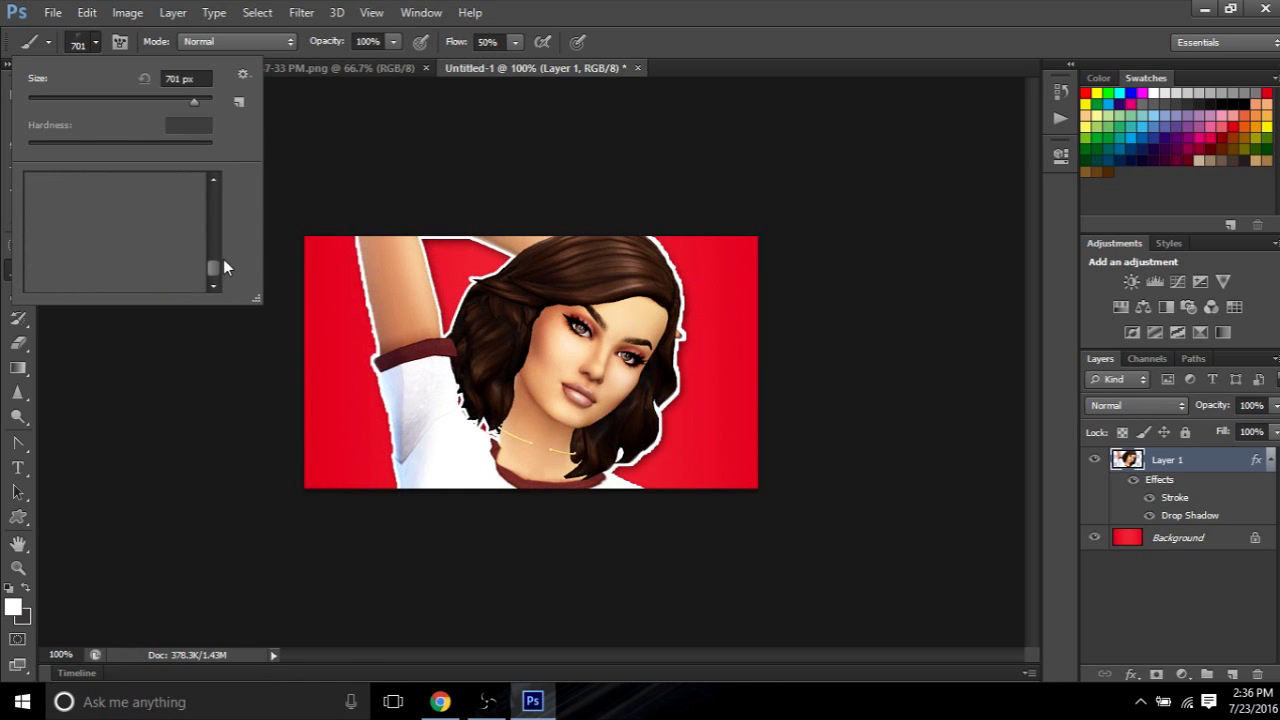
scroll(217, 258, "up", 1)
mouse_move(220, 245)
left_mouse_down()
mouse_move(226, 212)
mouse_move(222, 262)
left_mouse_up()
Try the 1280 px, 200 px and 100 px presets, then settle on the 701 px brush
left_click(160, 250)
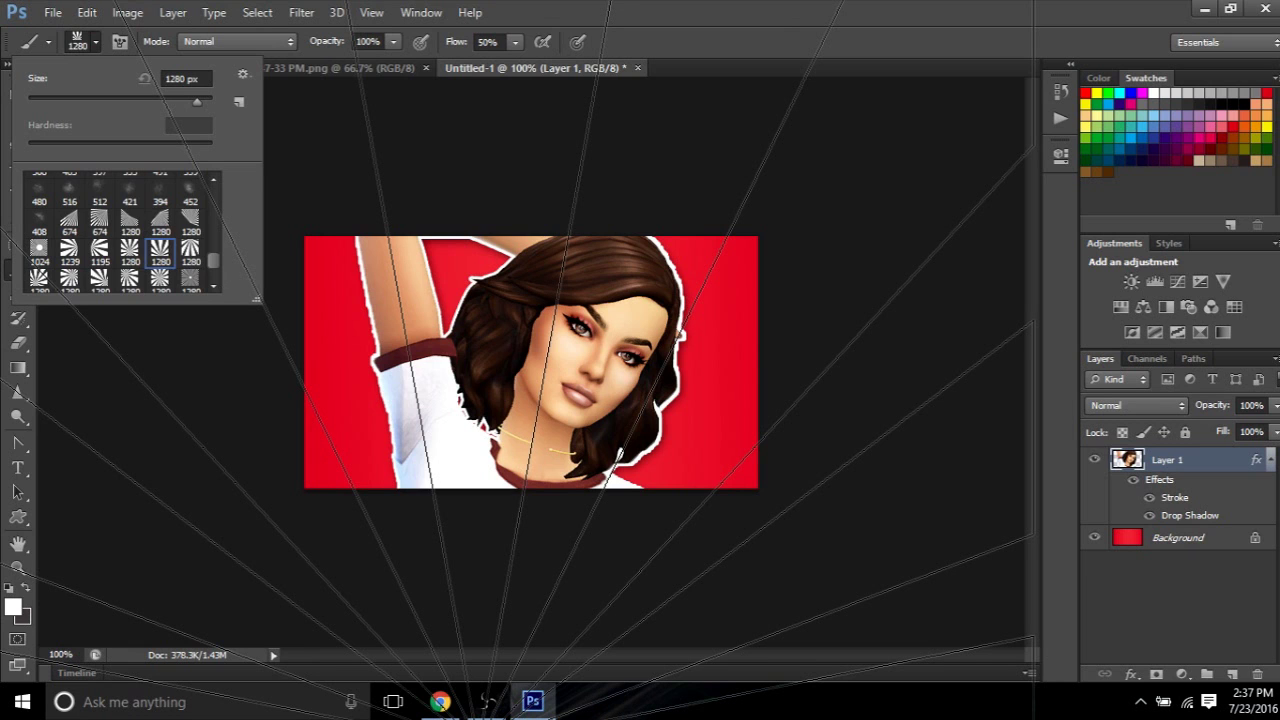
left_click(190, 266)
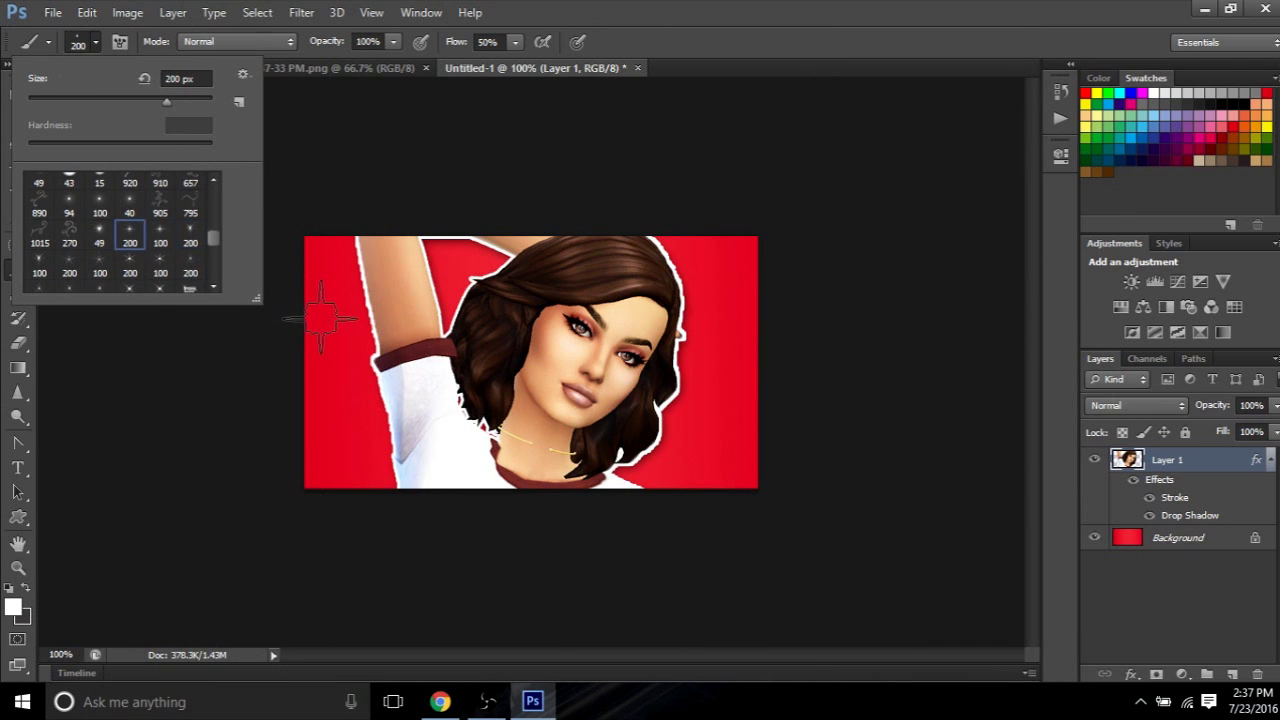
scroll(109, 243, "down", 3)
left_click(100, 251)
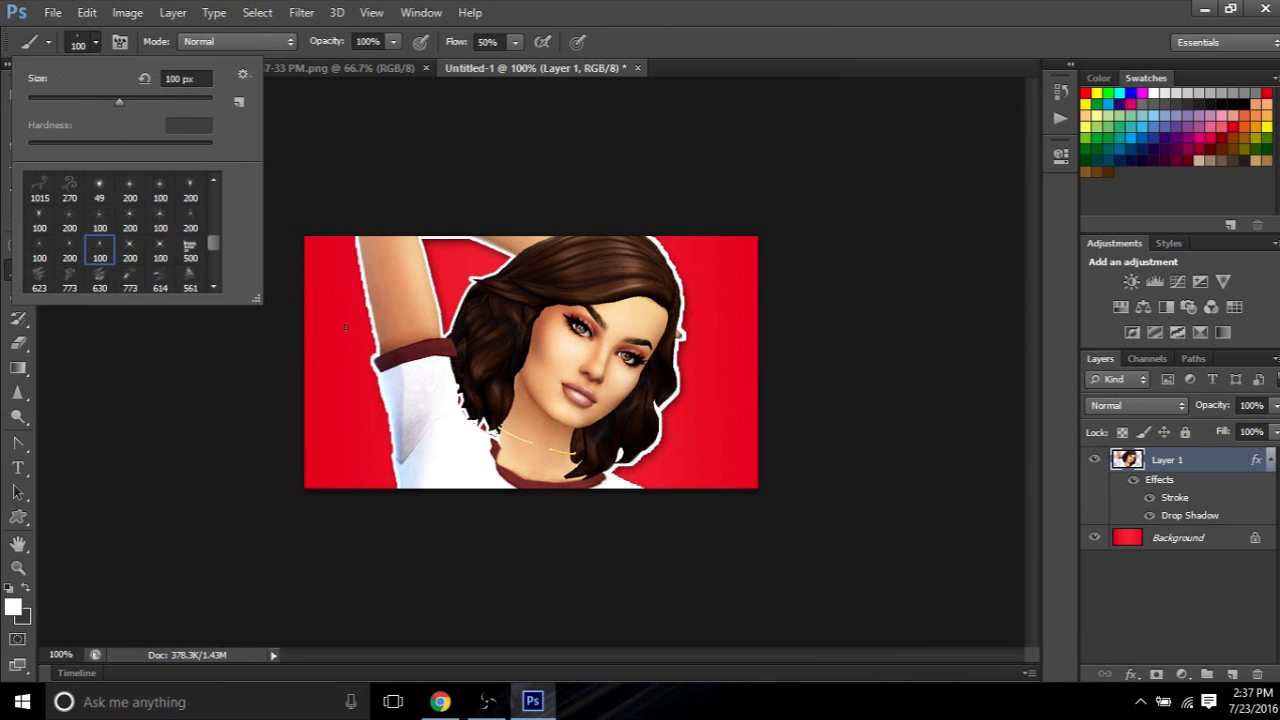
scroll(131, 263, "down", 2)
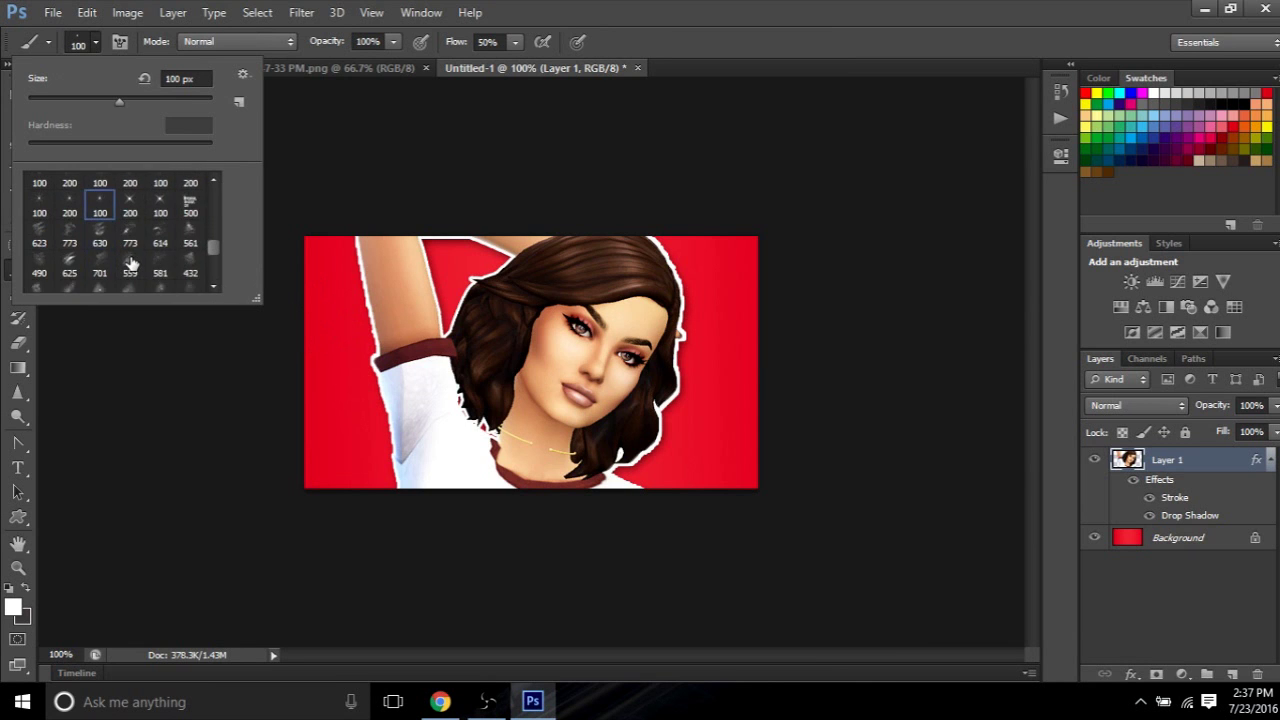
scroll(120, 248, "up", 3)
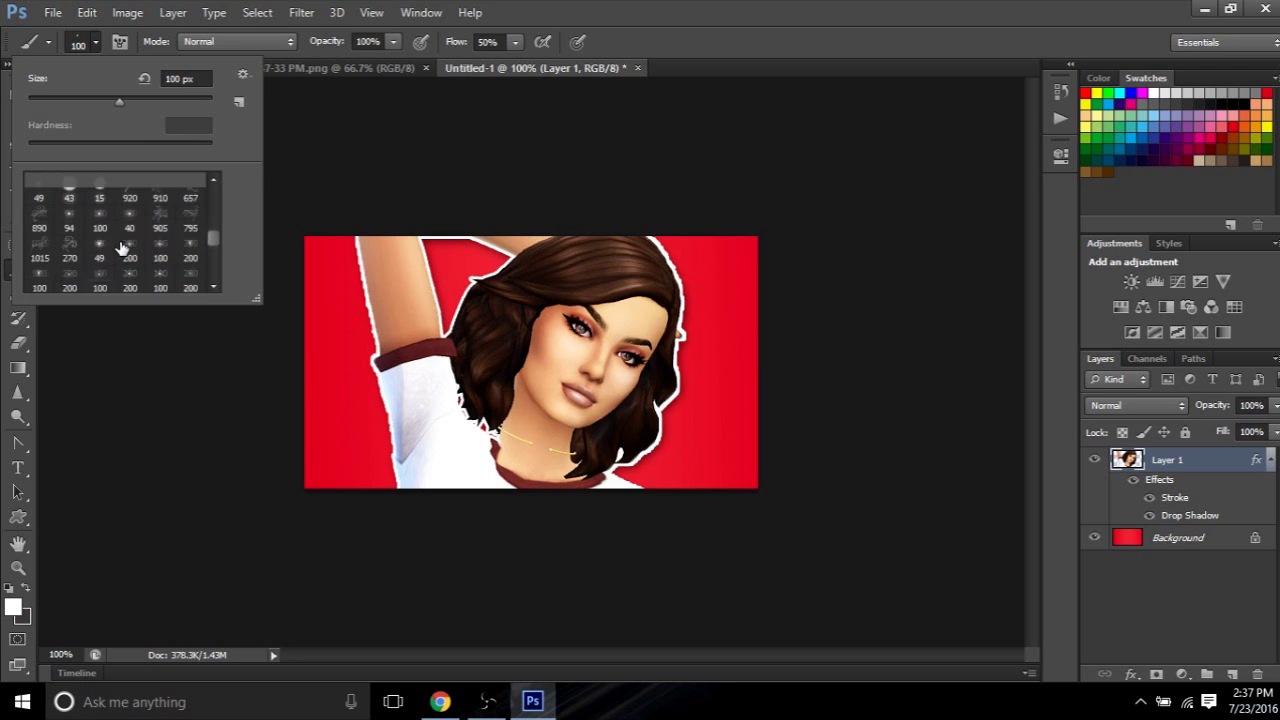
left_click_drag(215, 247, 214, 259)
left_click(108, 222)
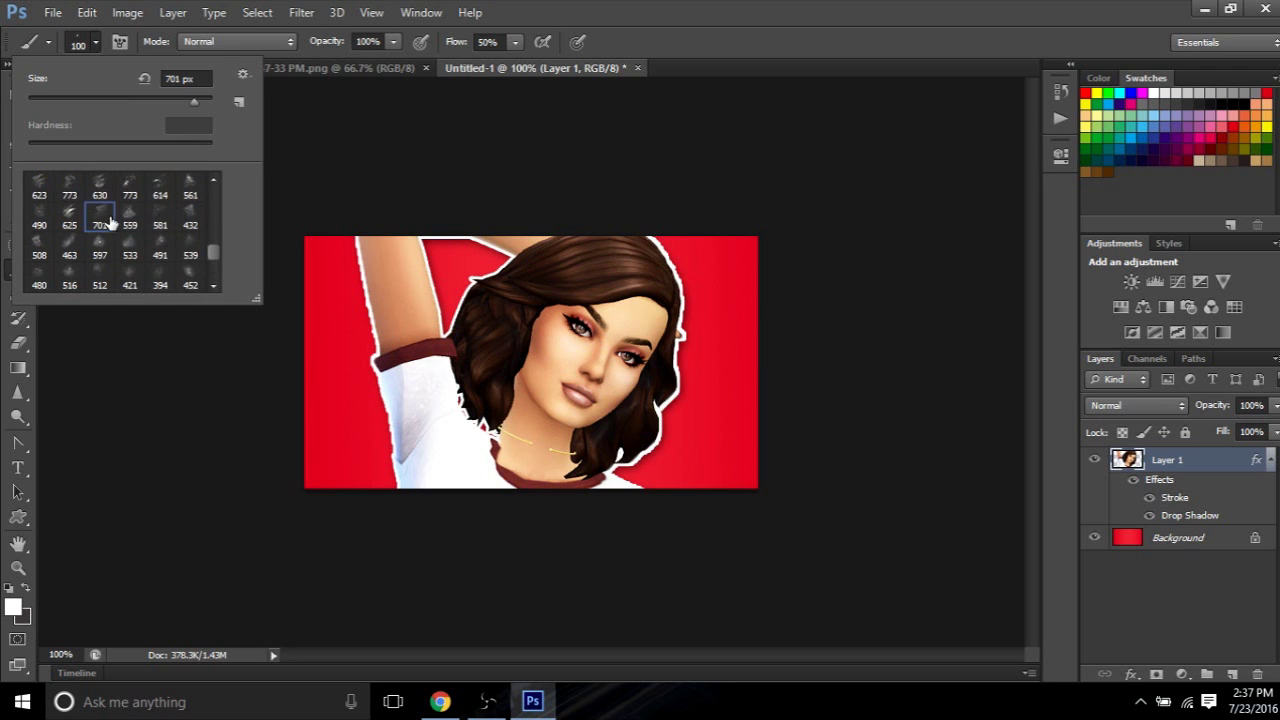
left_click(108, 222)
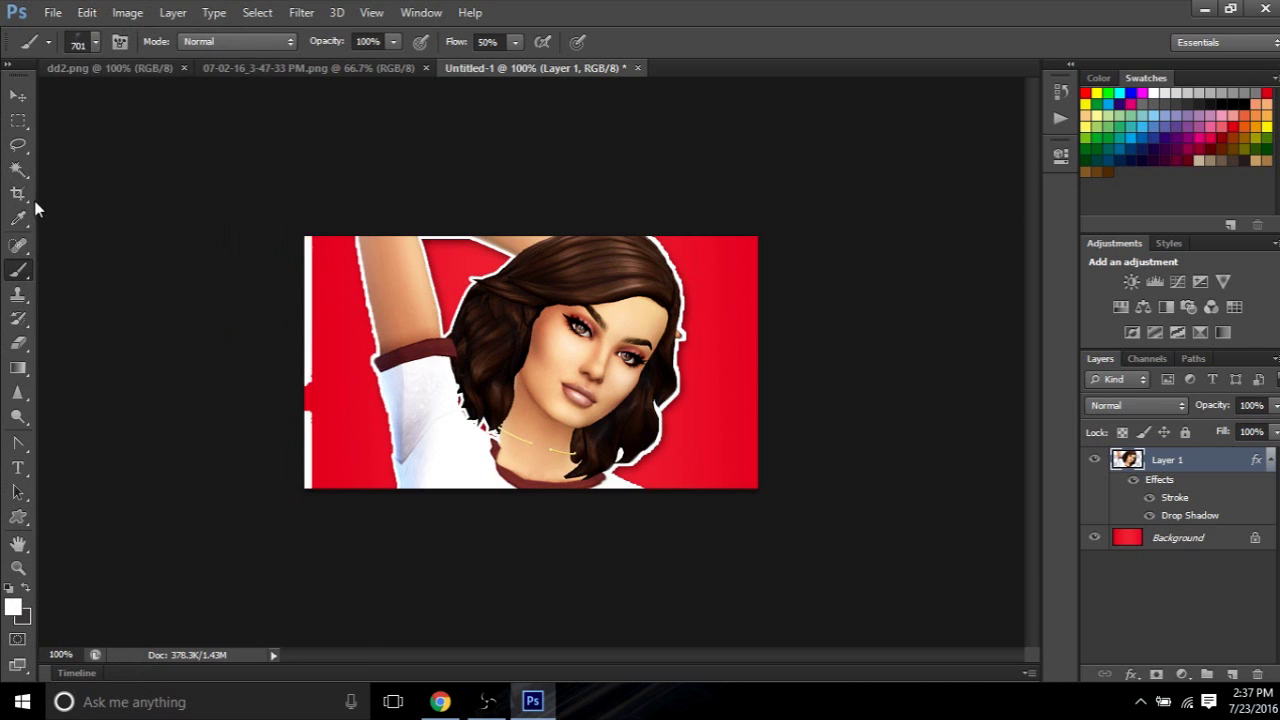
Undo the stray white stroke, add Layer 2 and toggle its sparkles on and off to compare
left_click(87, 12)
left_click(122, 57)
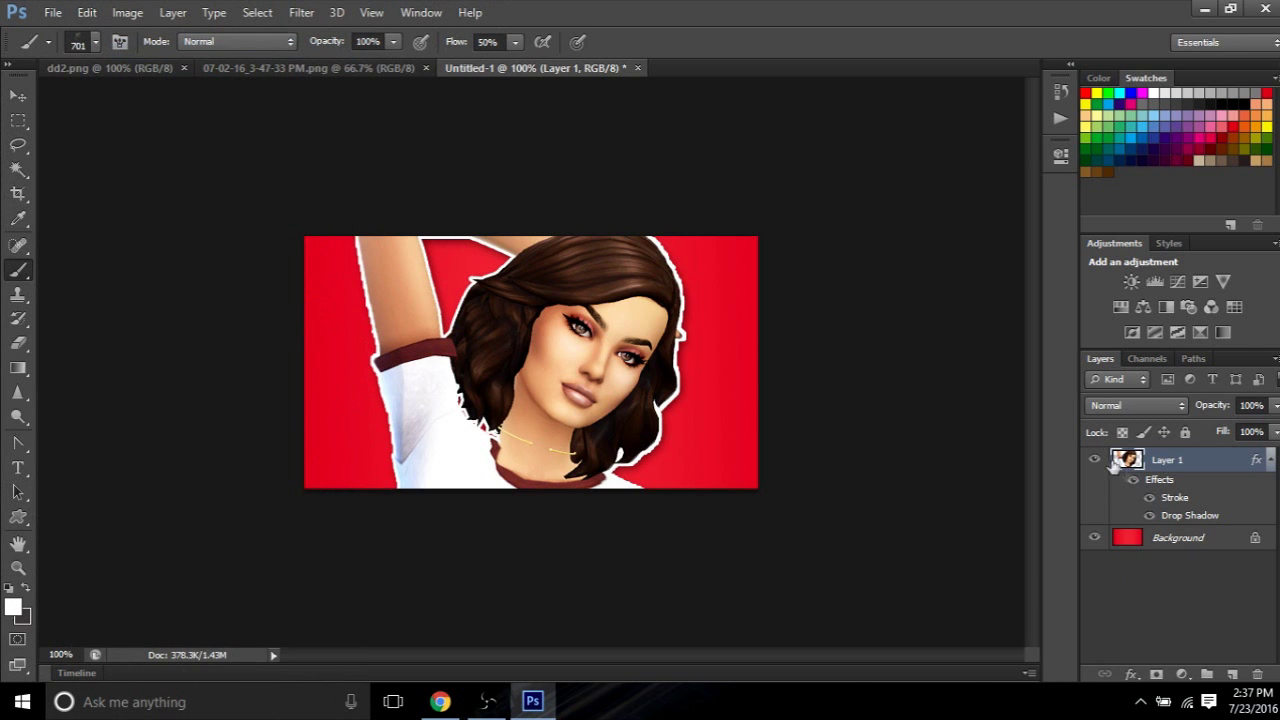
left_click(1233, 678)
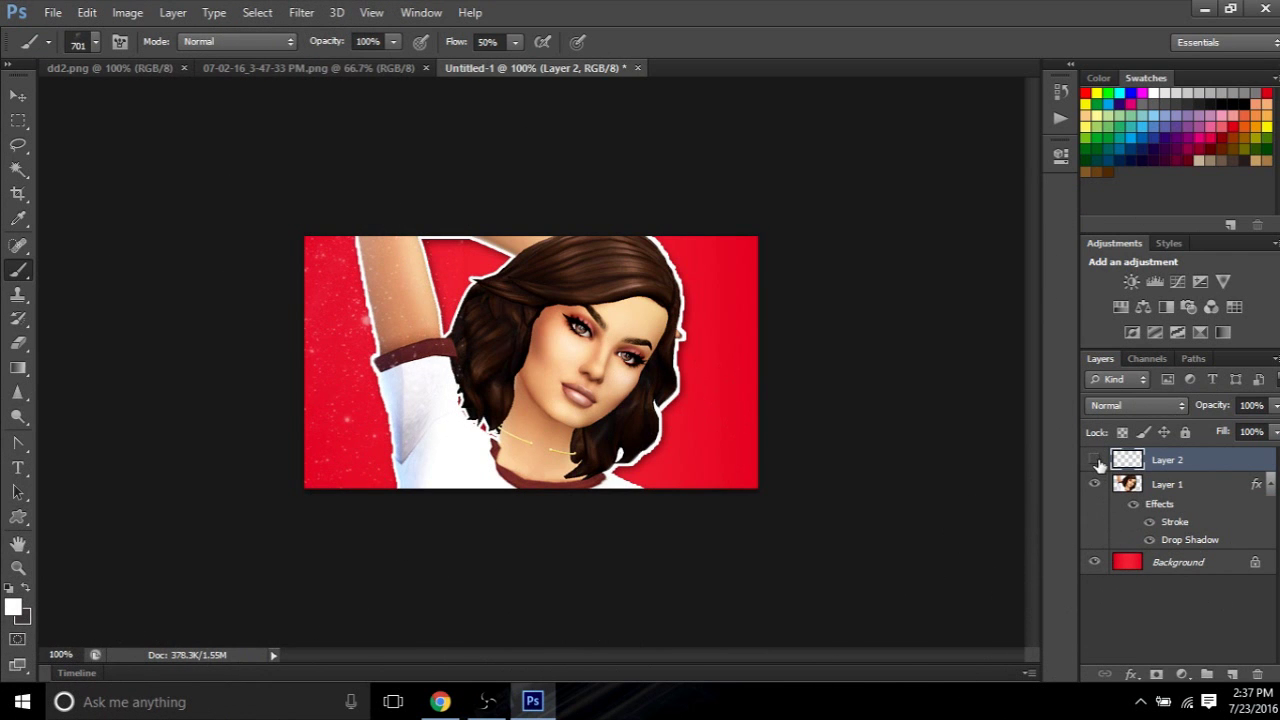
left_click(1096, 461)
left_click(1096, 461)
left_click(1096, 461)
left_click(1096, 461)
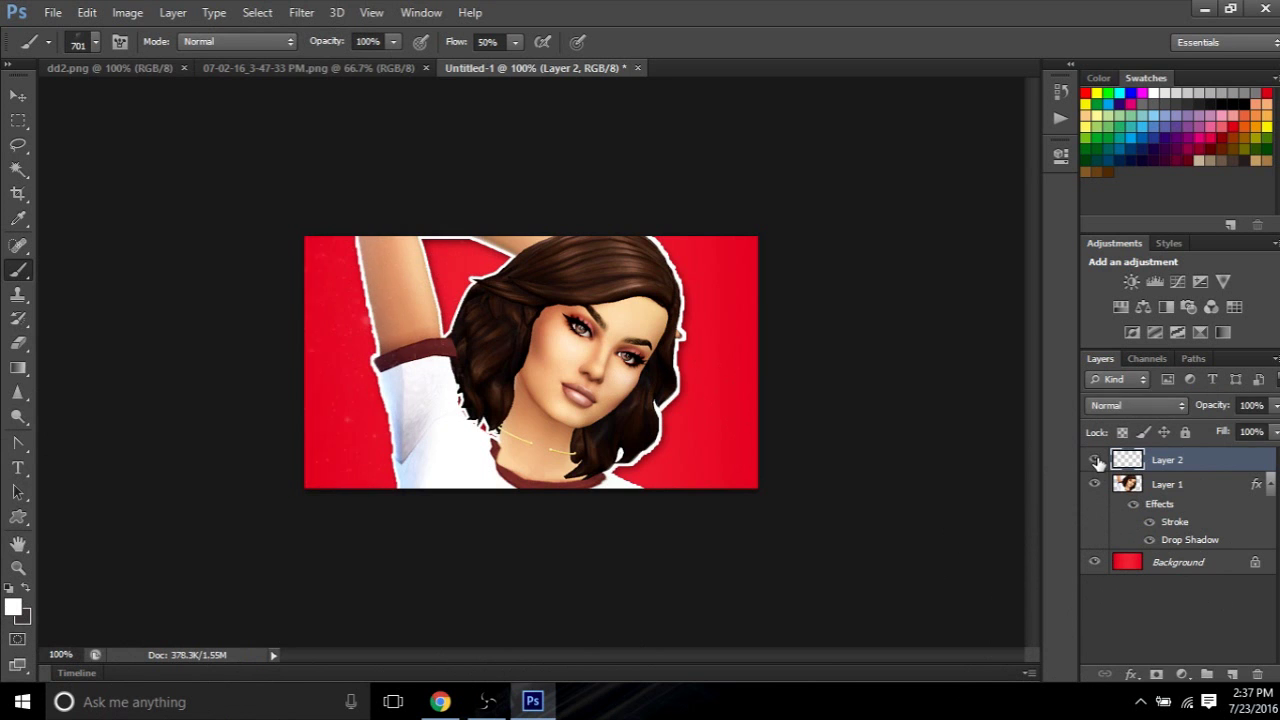
left_click(1096, 461)
left_click(1096, 461)
left_click(1096, 461)
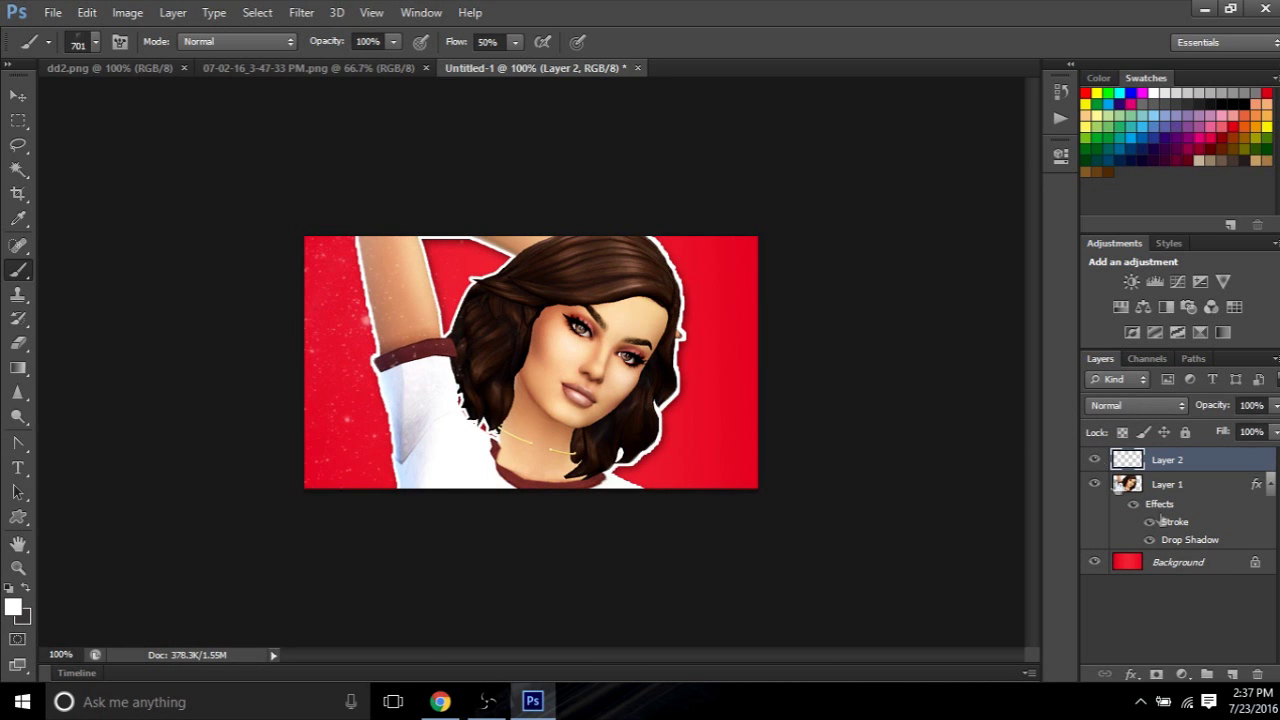
Delete Layer 2, undo to restore the red right side, then paint white sparkles on a new layer
left_click(1257, 675)
left_click(543, 277)
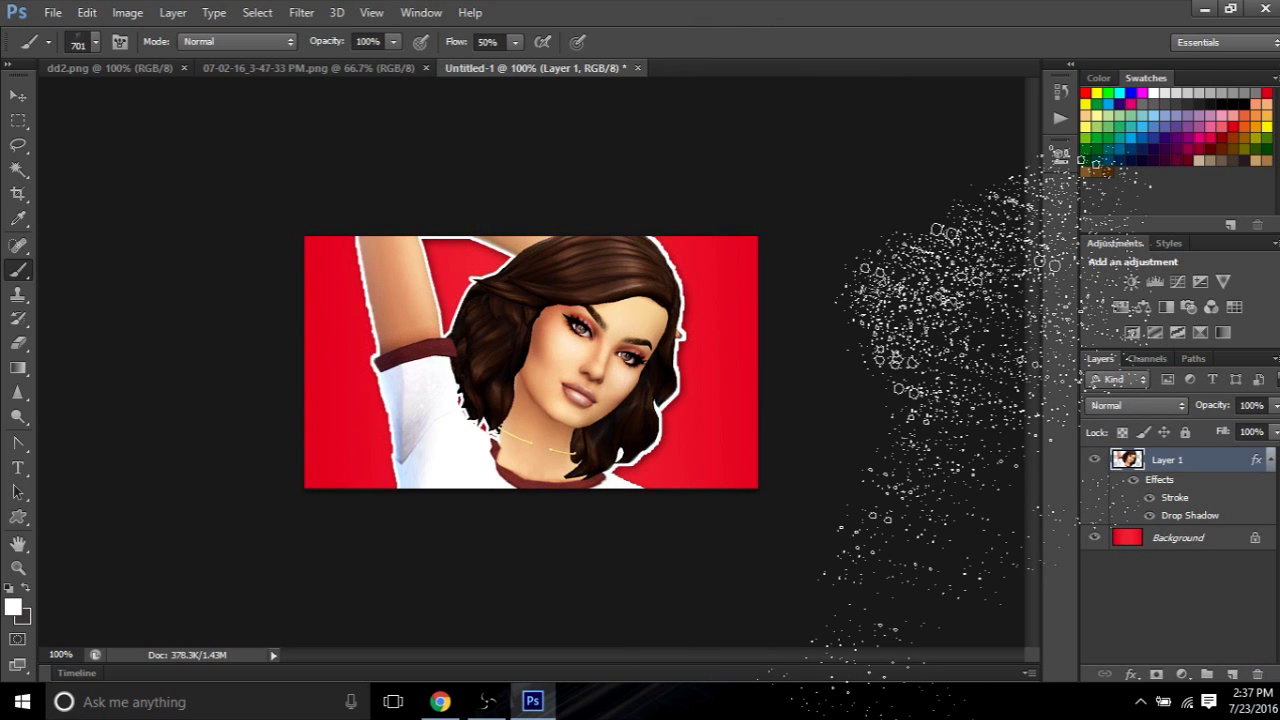
left_click(87, 12)
left_click(120, 49)
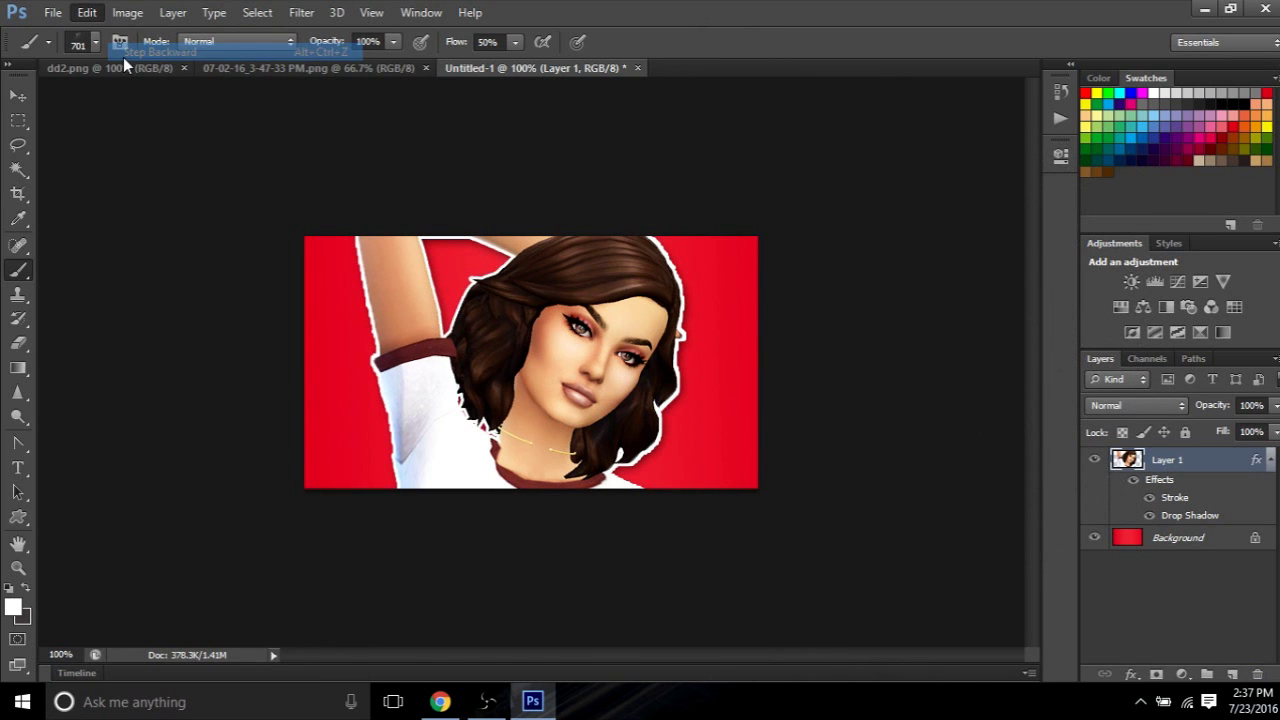
left_click(87, 12)
left_click(120, 49)
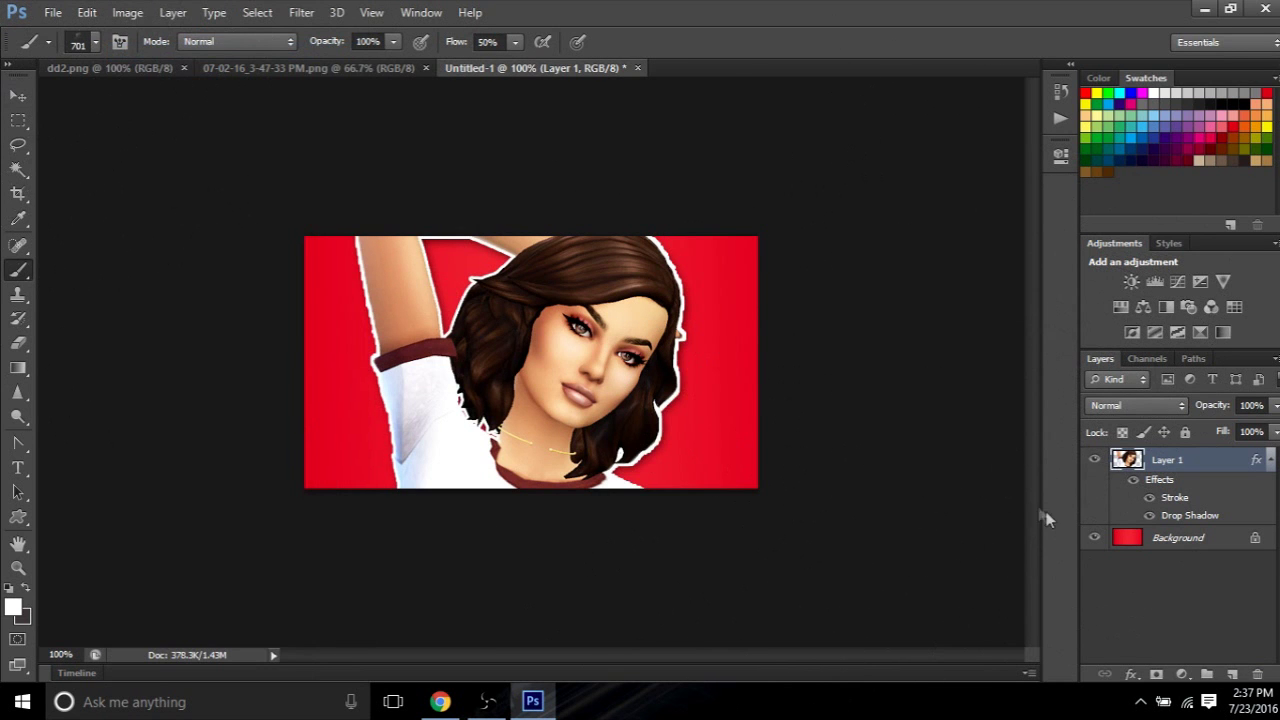
left_click(1235, 677)
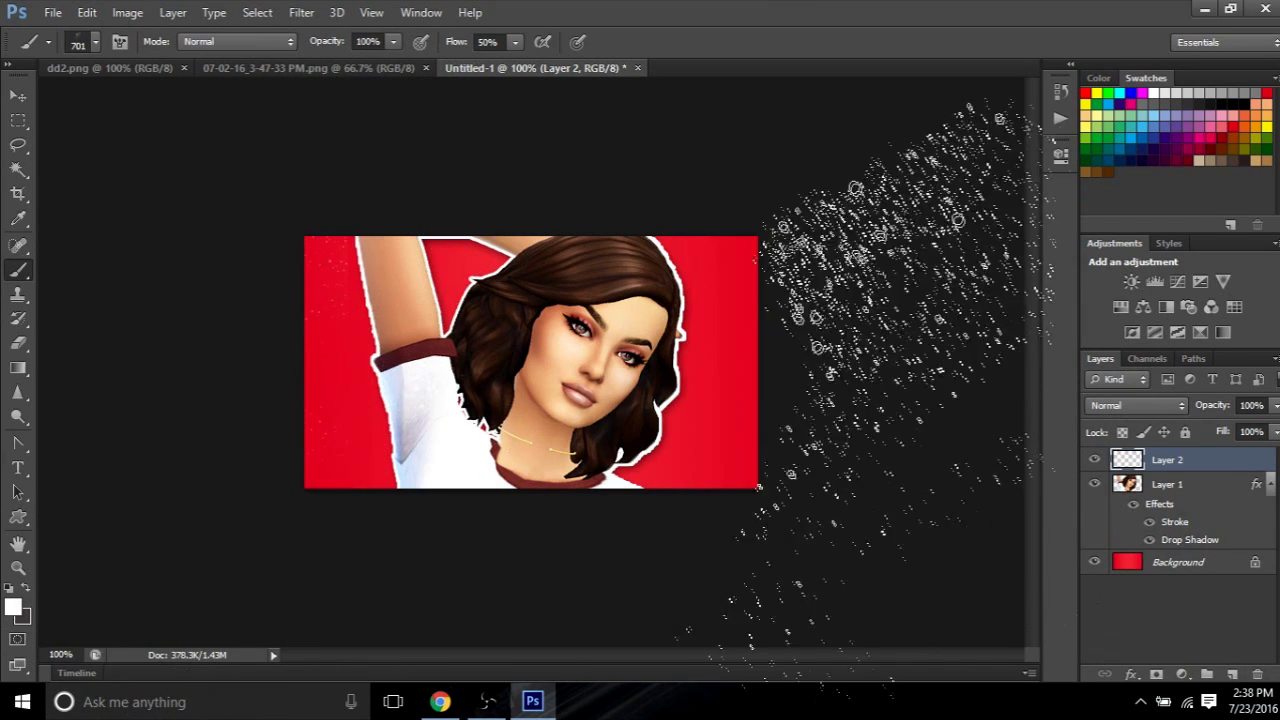
left_click(870, 380)
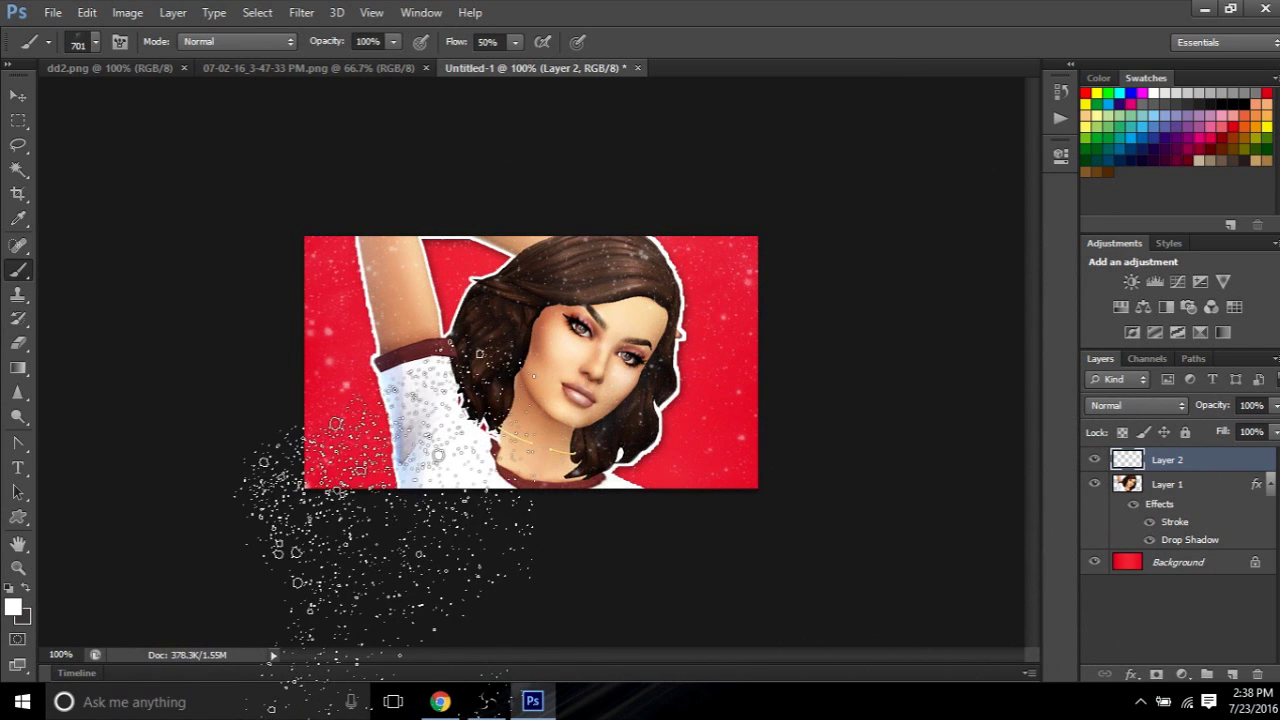
Move sparkle Layer 2 beneath the Sim's Layer 1, just above Background, and add a new layer
left_click(14, 96)
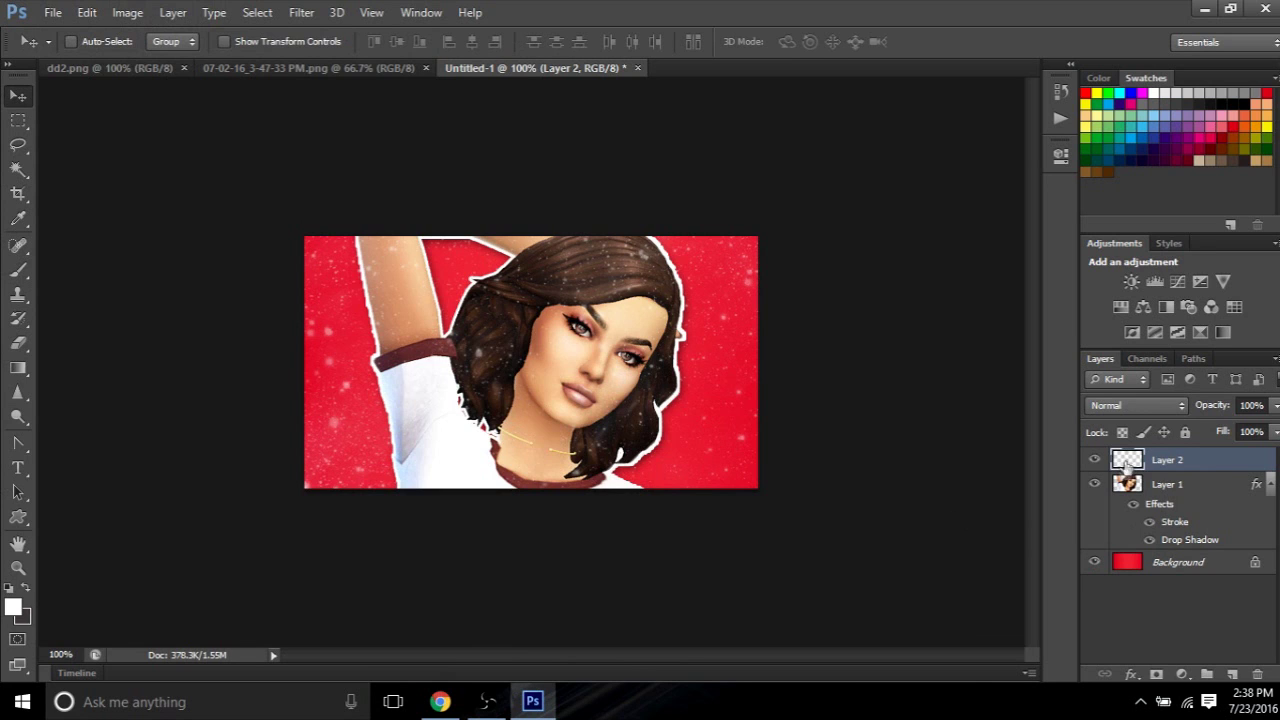
left_click_drag(1156, 465, 1165, 555)
left_click_drag(1164, 470, 1163, 552)
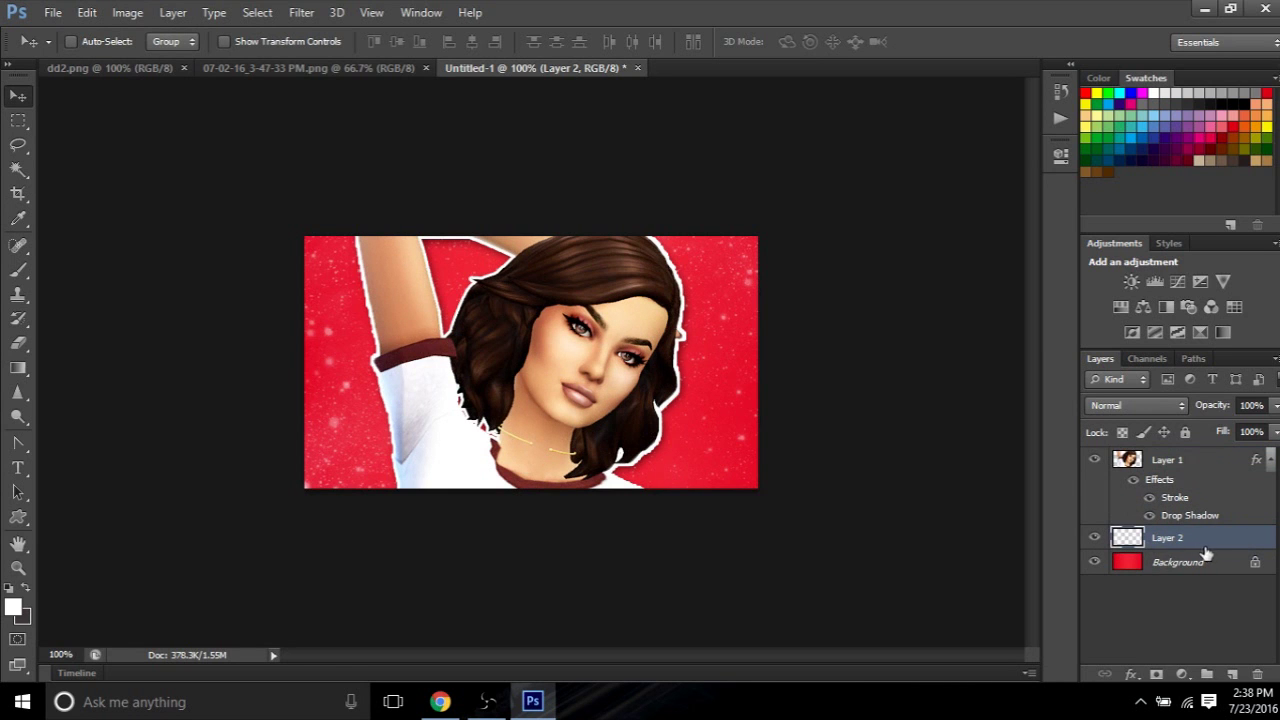
left_click_drag(1189, 538, 1189, 458)
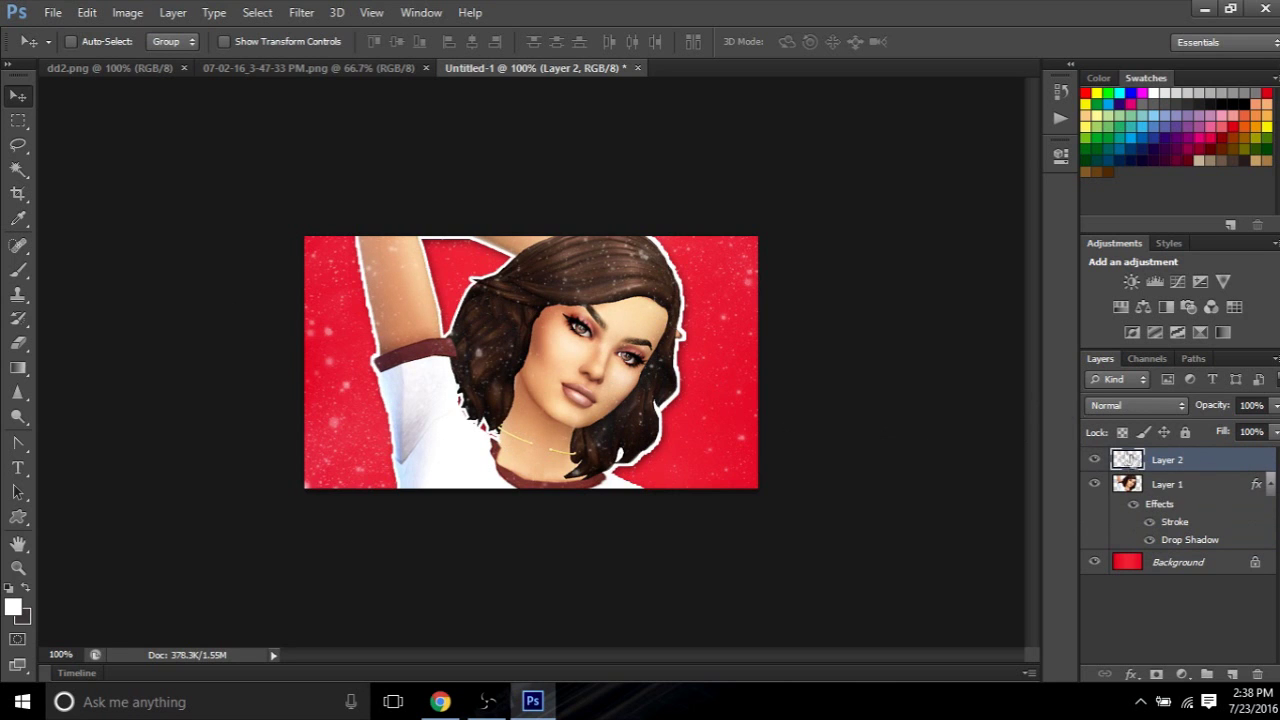
left_click_drag(1160, 462, 1163, 552)
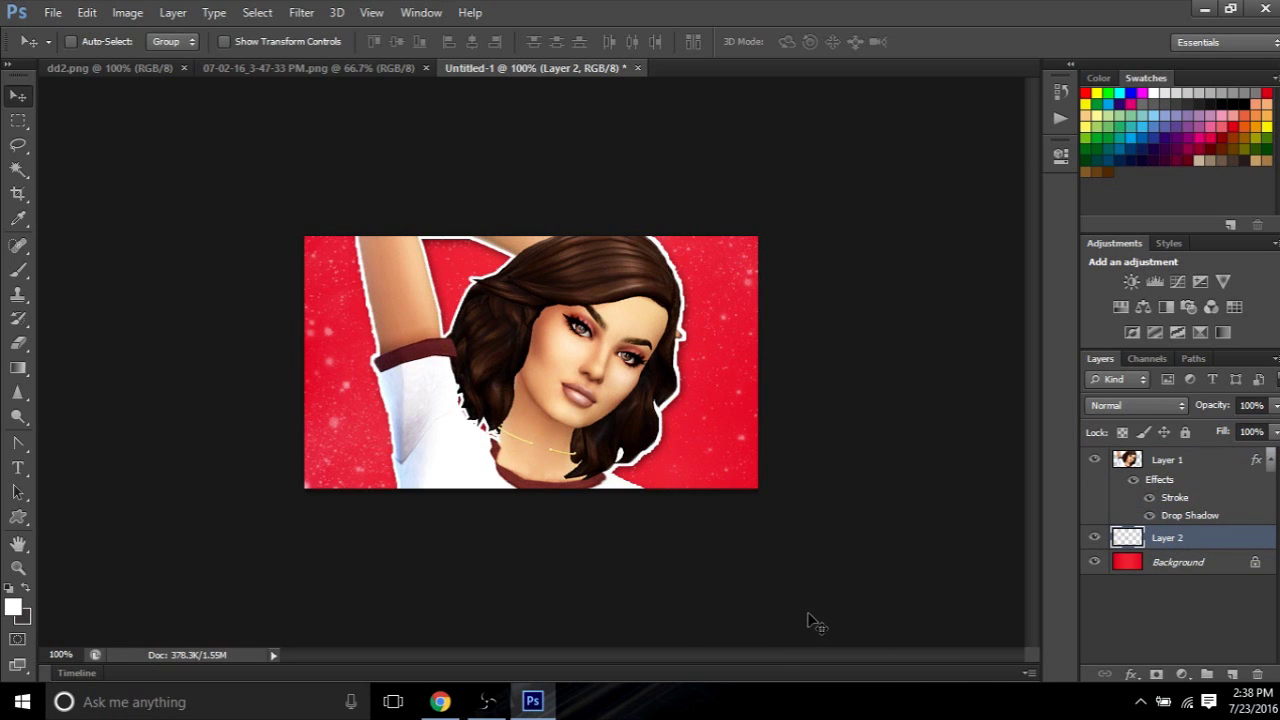
left_click(1231, 676)
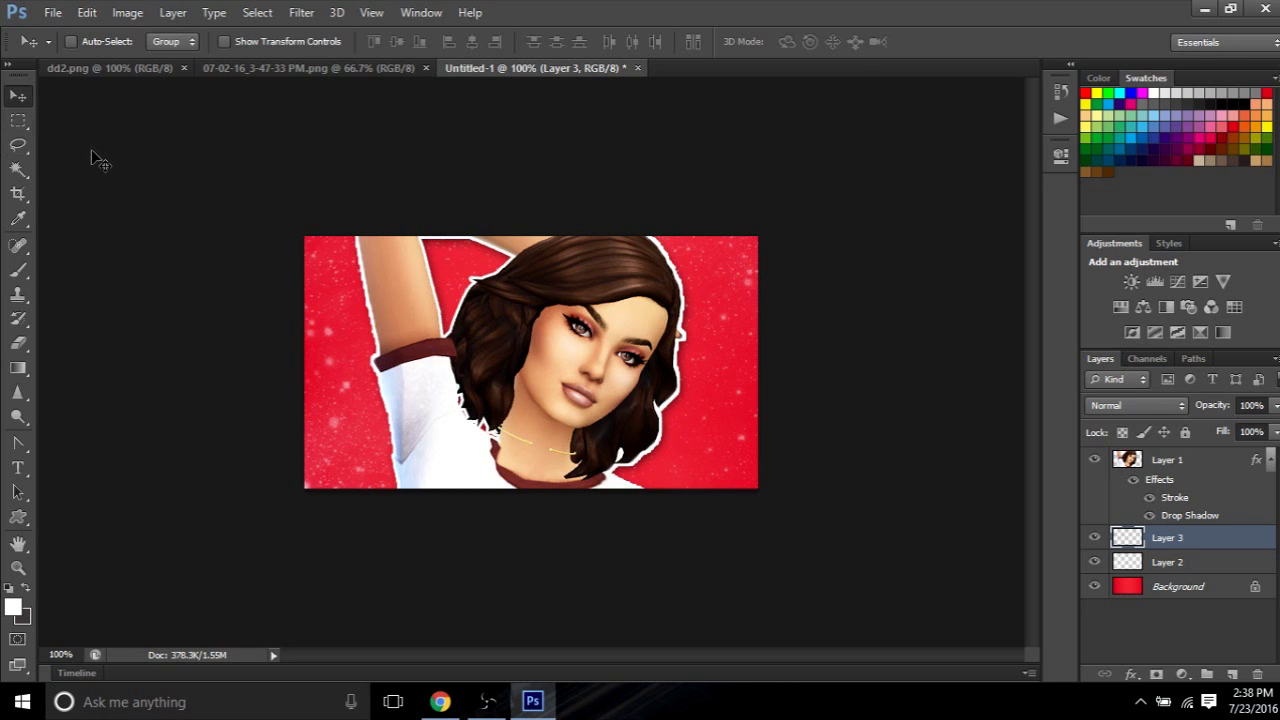
Replace the empty Layer 3 with a fresh layer and marquee a rectangle just inside the canvas edges
left_click(1257, 675)
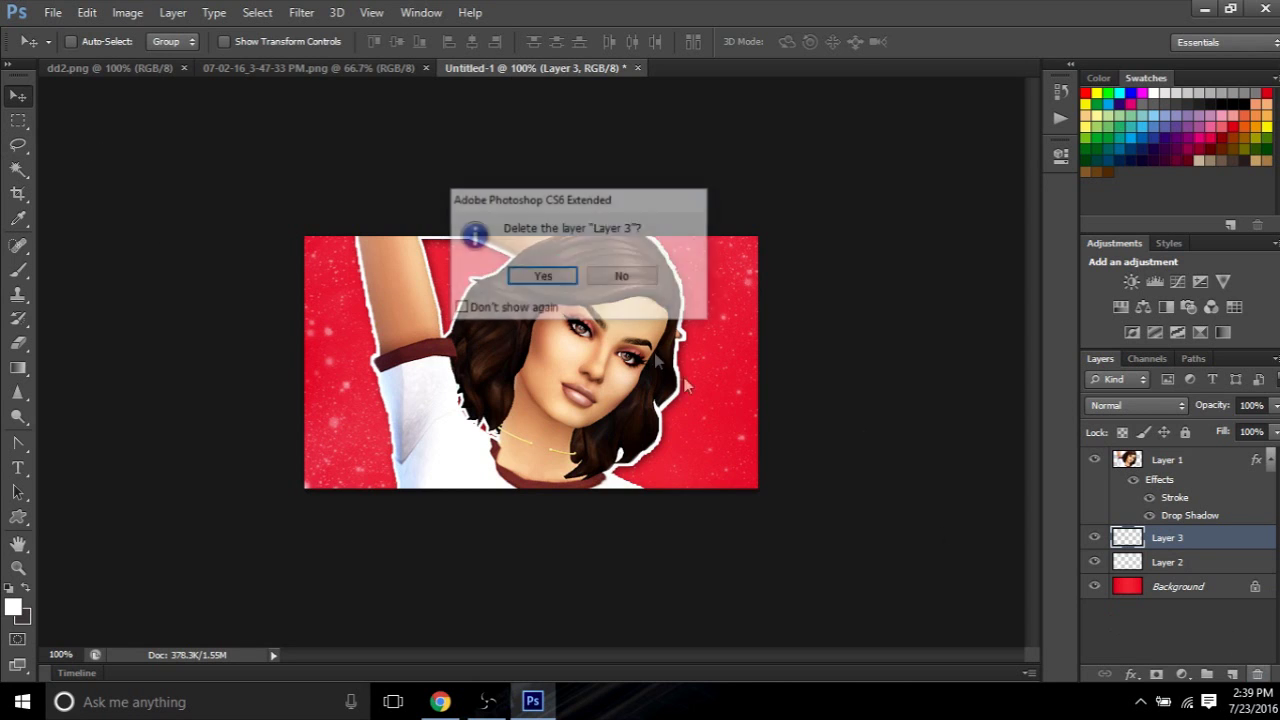
left_click(541, 277)
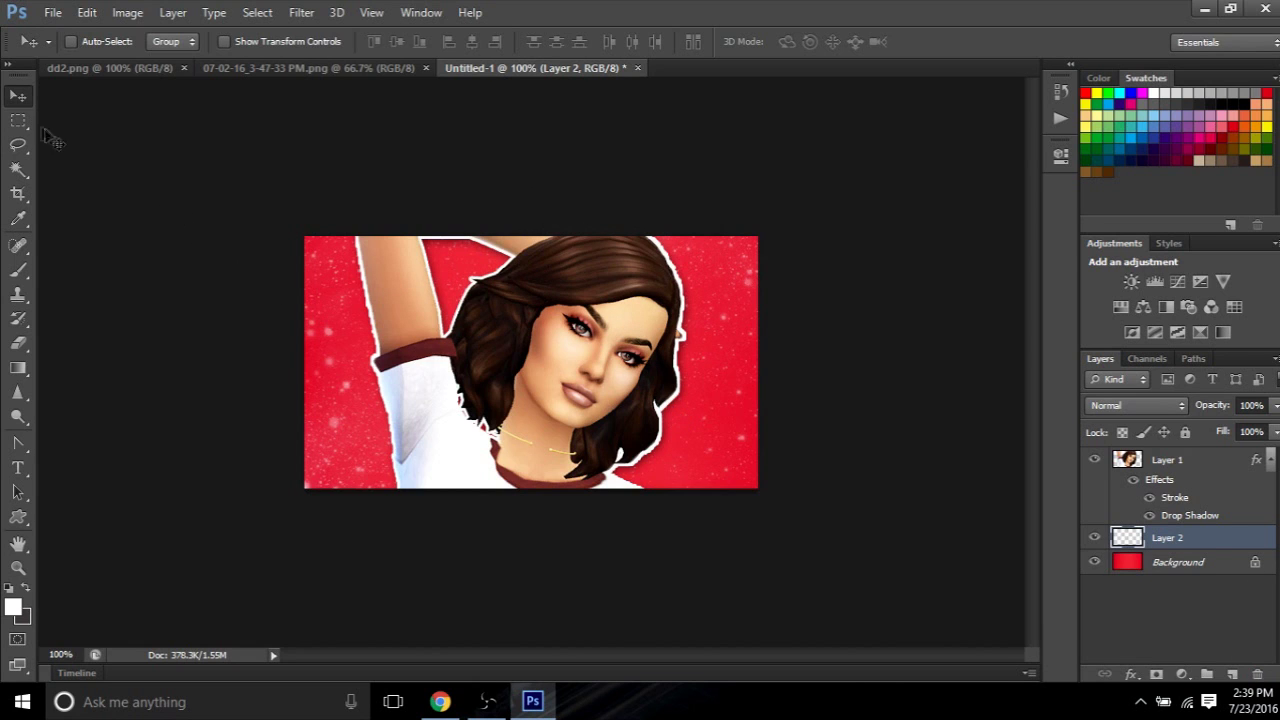
left_click(18, 121)
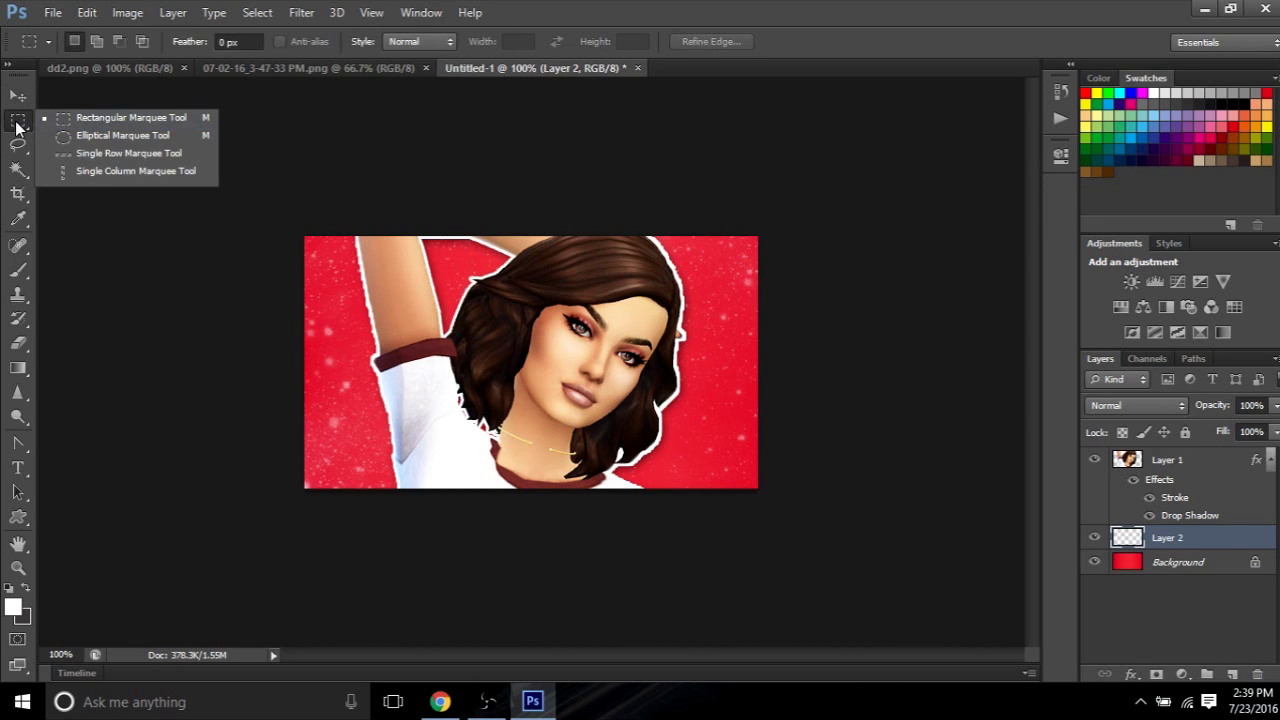
left_click(16, 127)
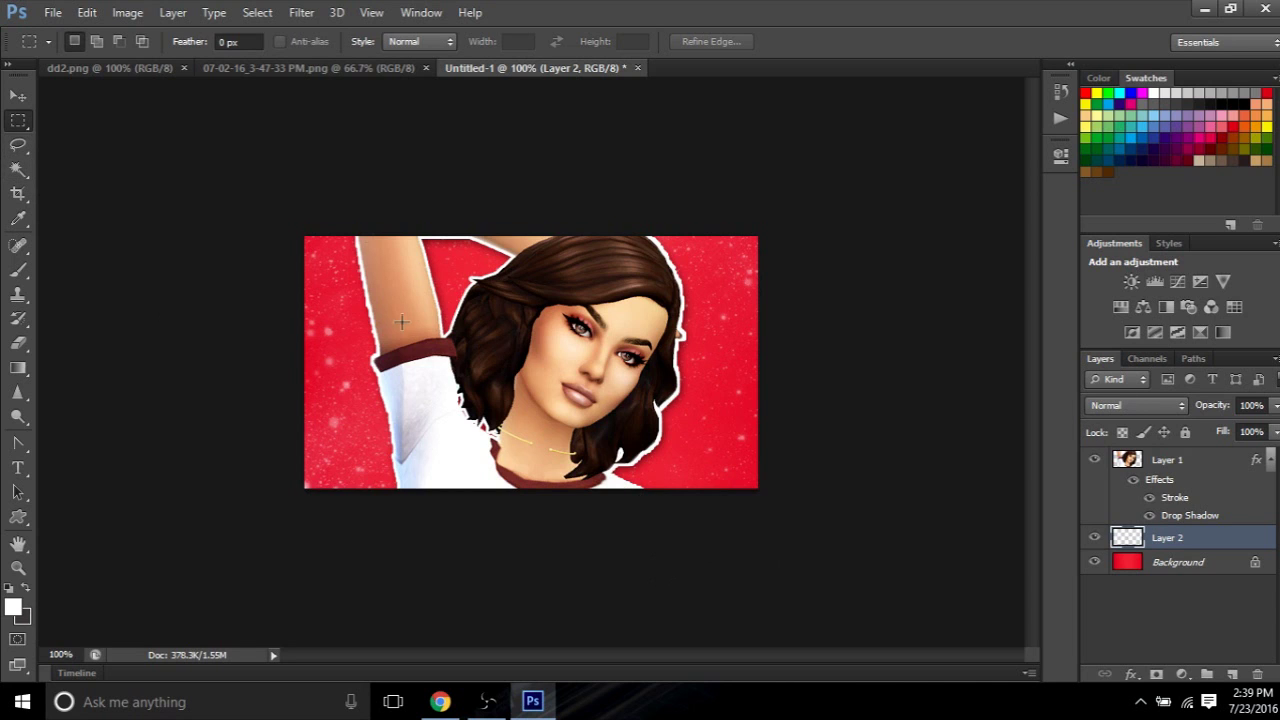
left_click(1231, 675)
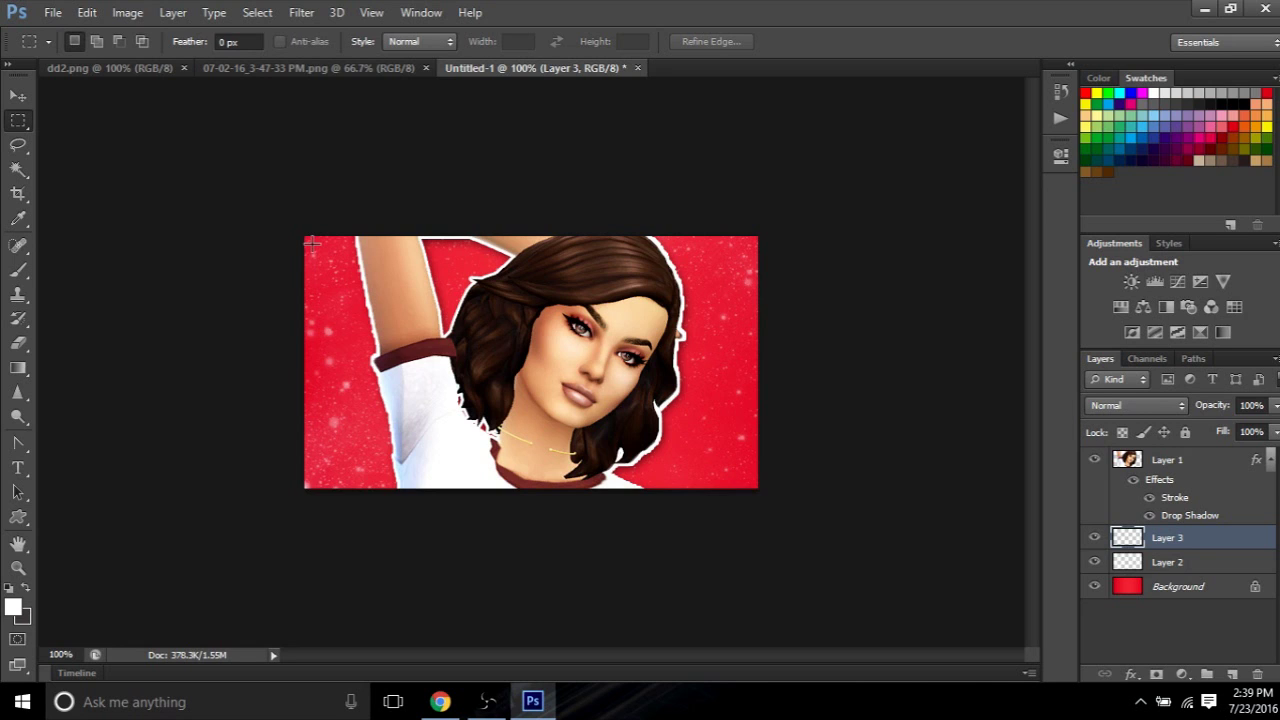
left_click_drag(312, 243, 395, 320)
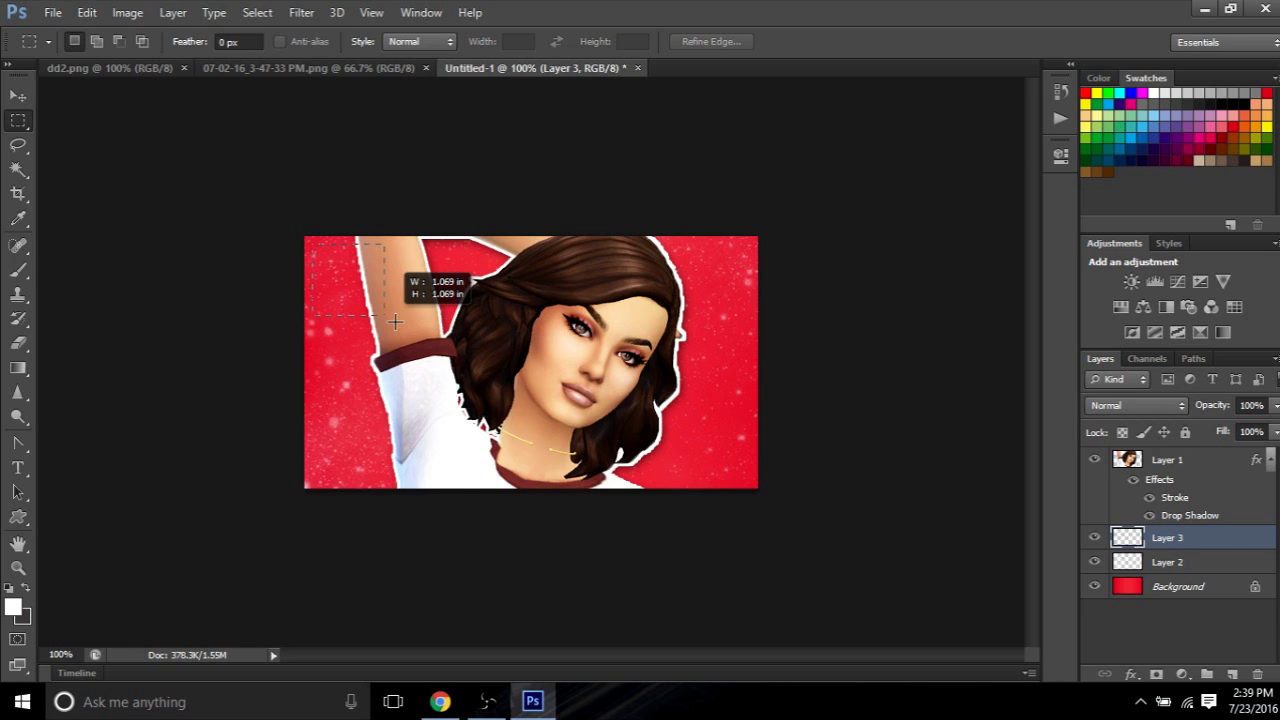
left_click_drag(395, 321, 747, 481)
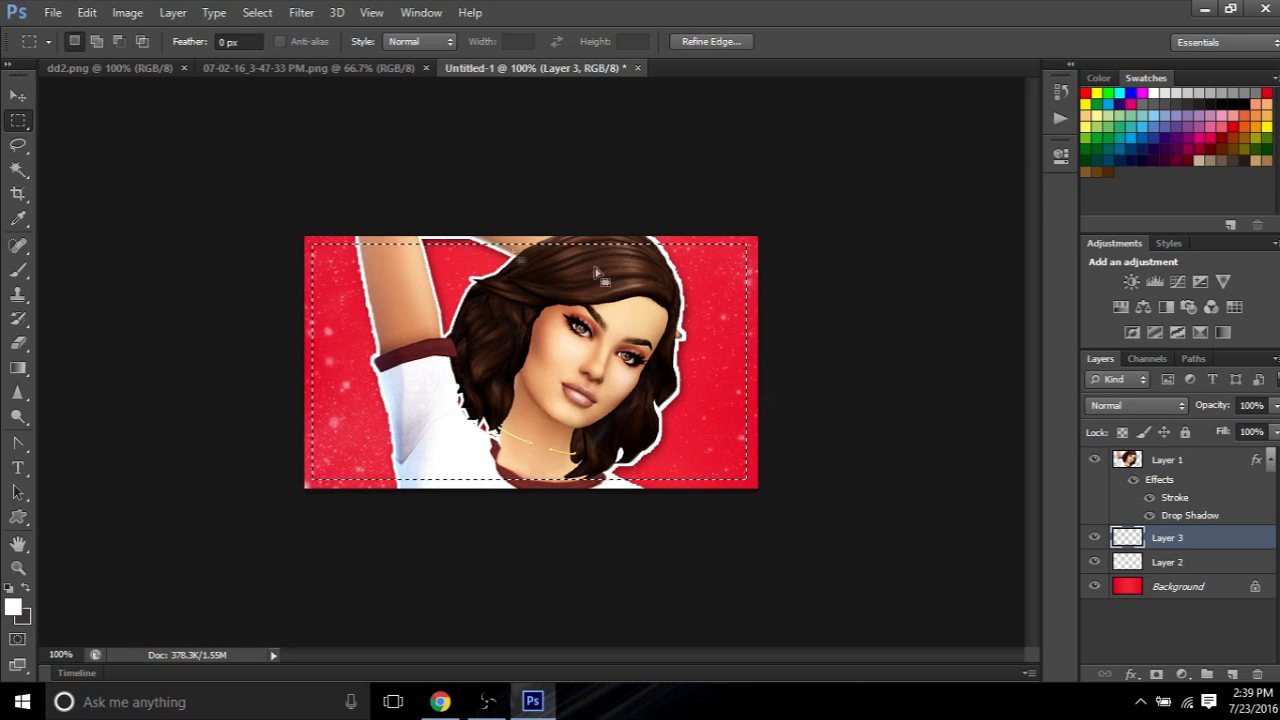
Stroke the selection with a 3 px white centred line, then deselect
right_click(465, 373)
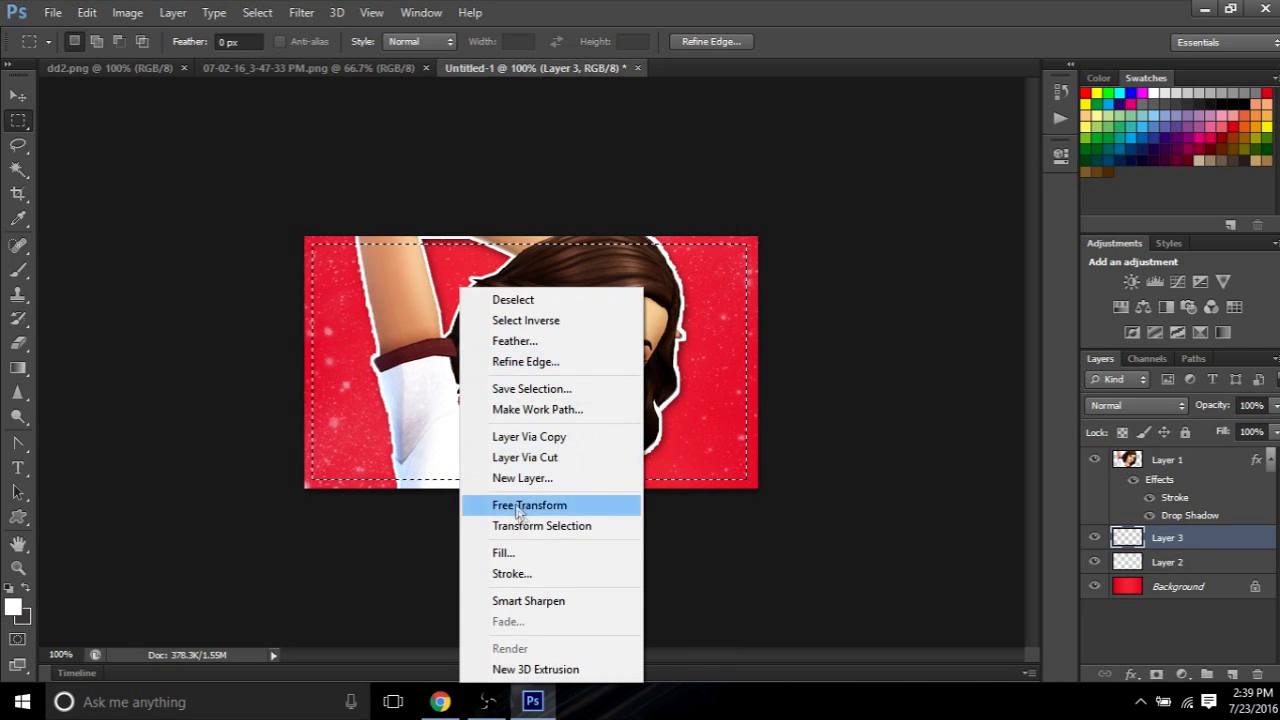
left_click(522, 574)
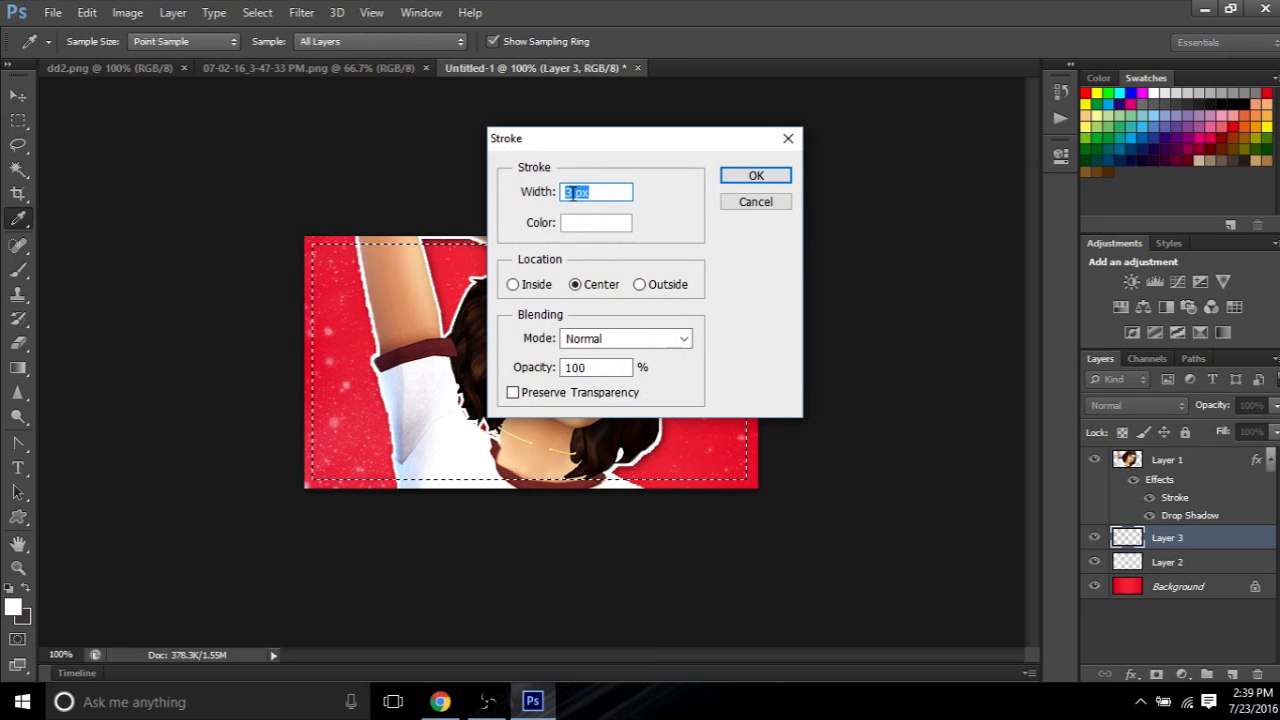
left_click(575, 192)
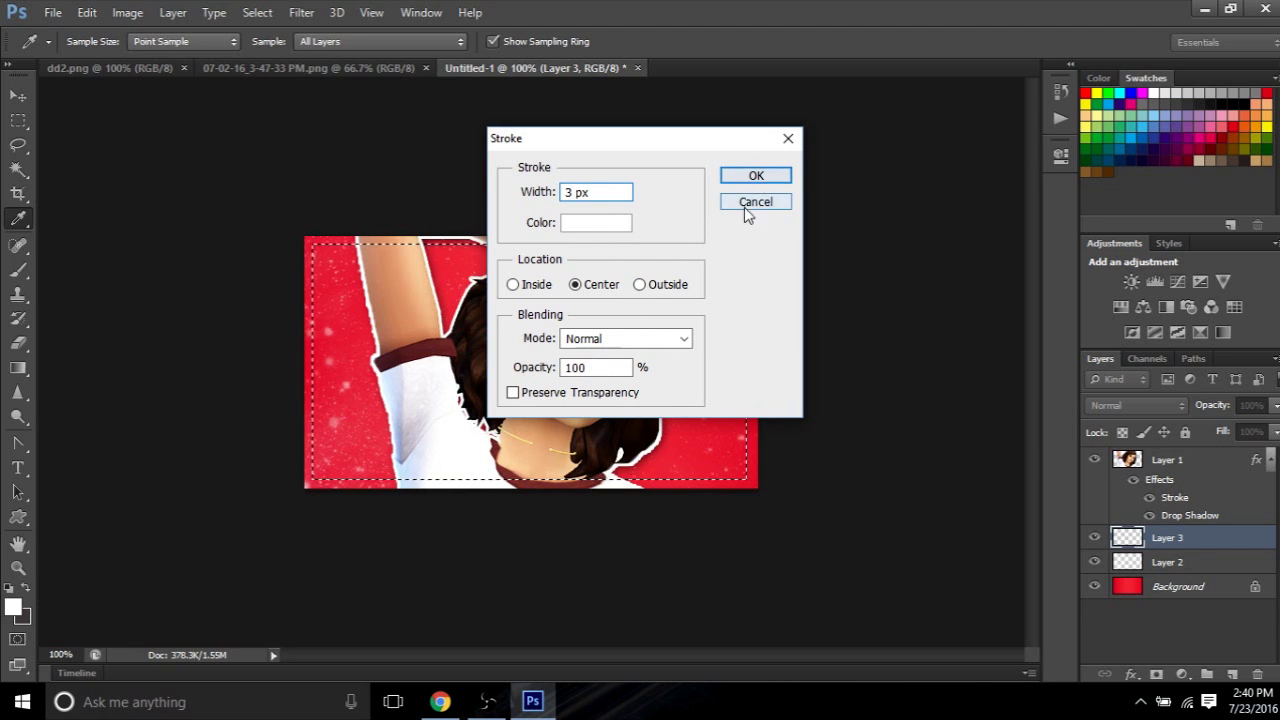
left_click(774, 176)
key("m")
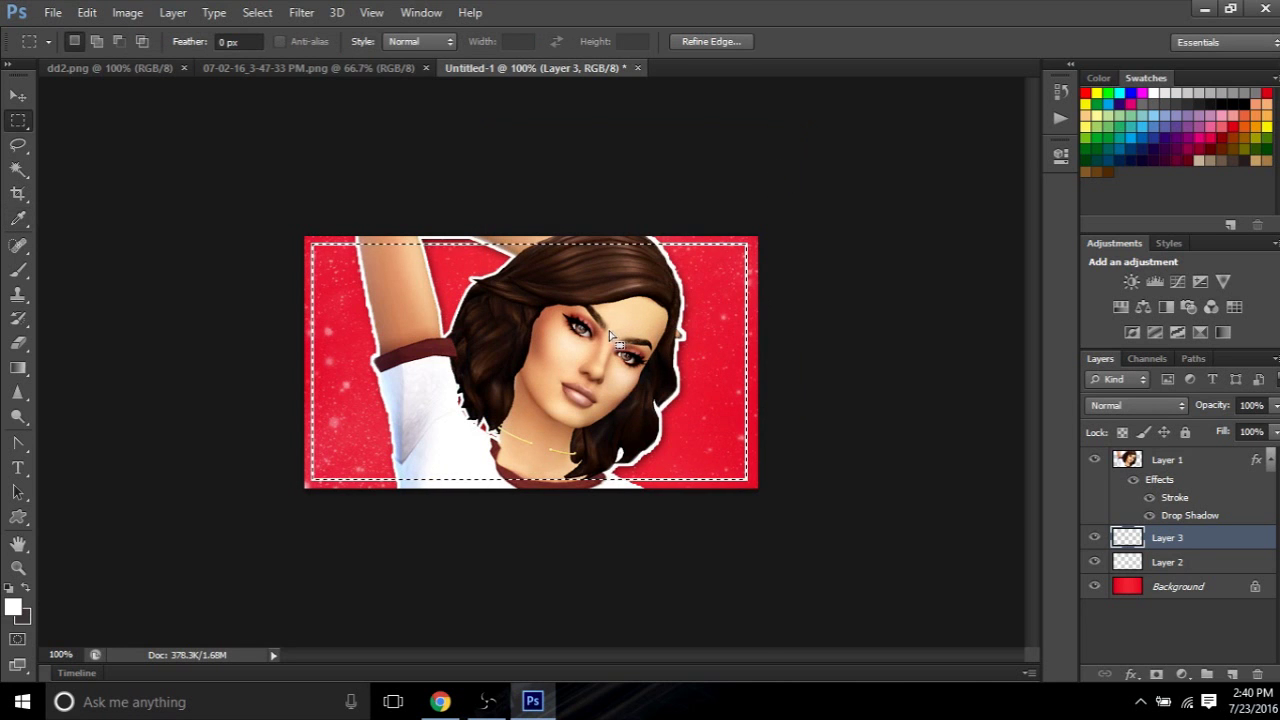
right_click(587, 340)
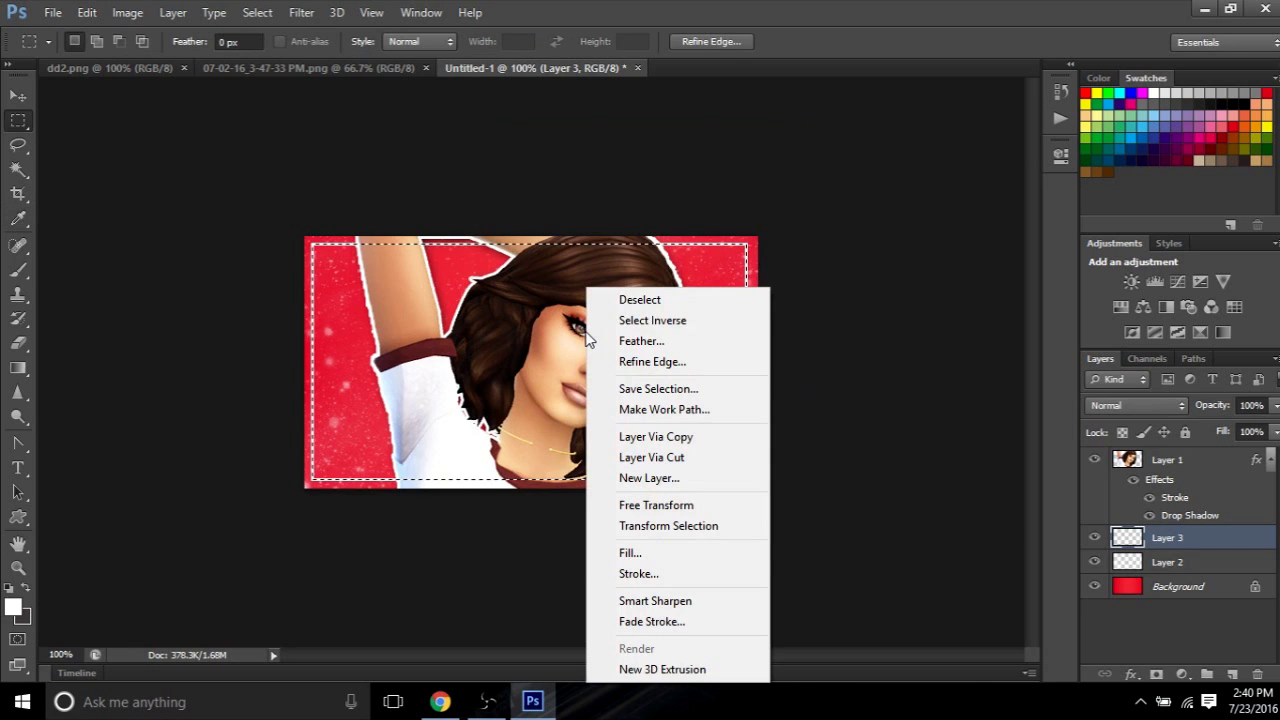
left_click(630, 298)
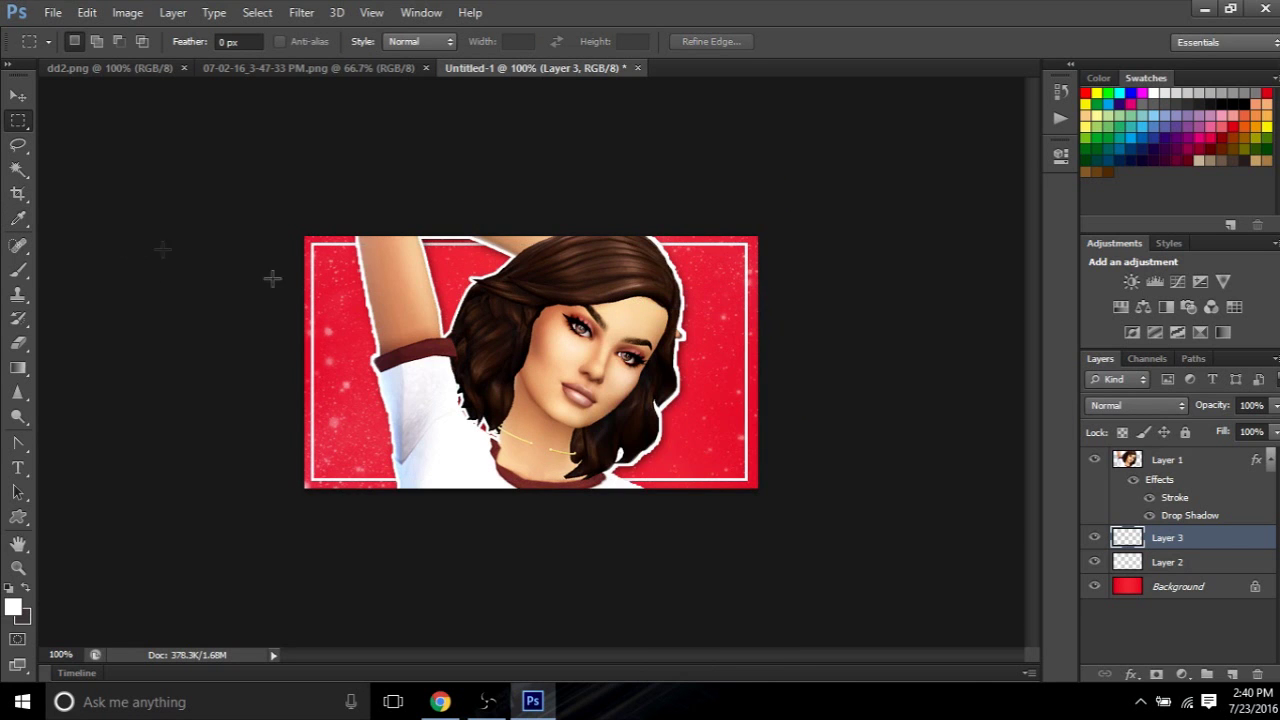
left_click(19, 96)
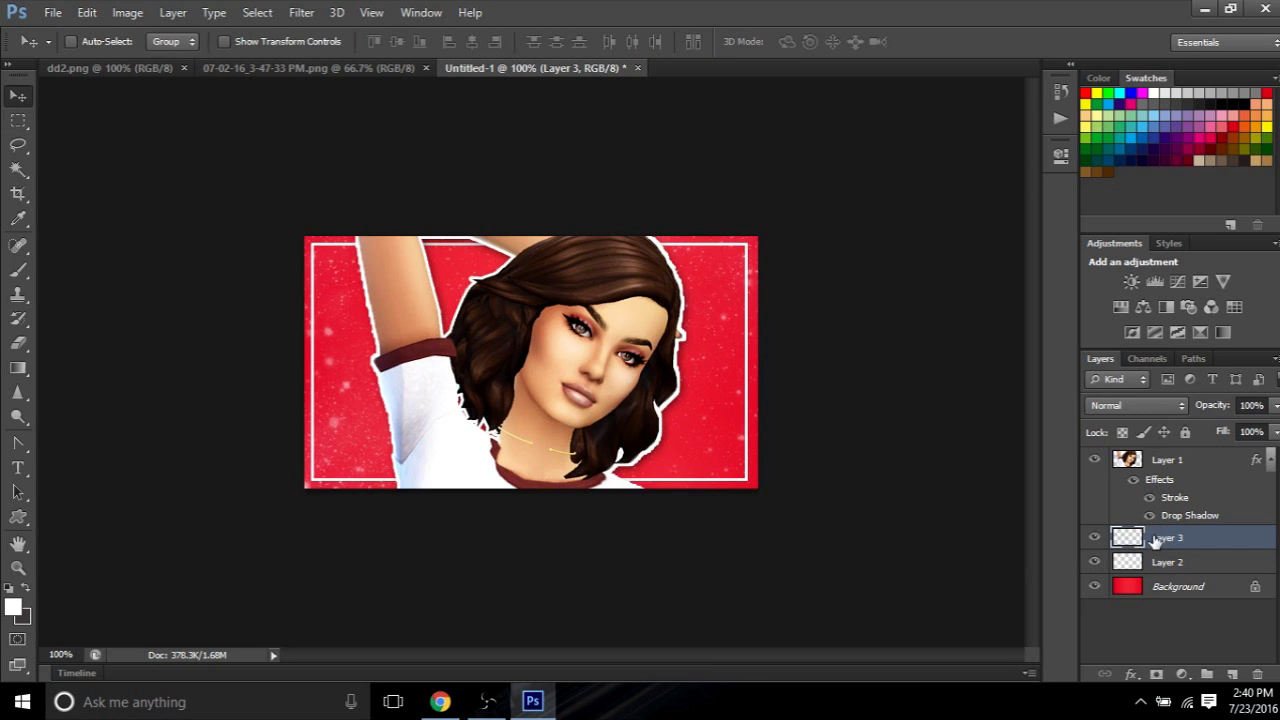
Keep the frame layer under the Sim at full opacity in Overlay mode, then add Layer 4
left_click_drag(1158, 542, 1160, 456)
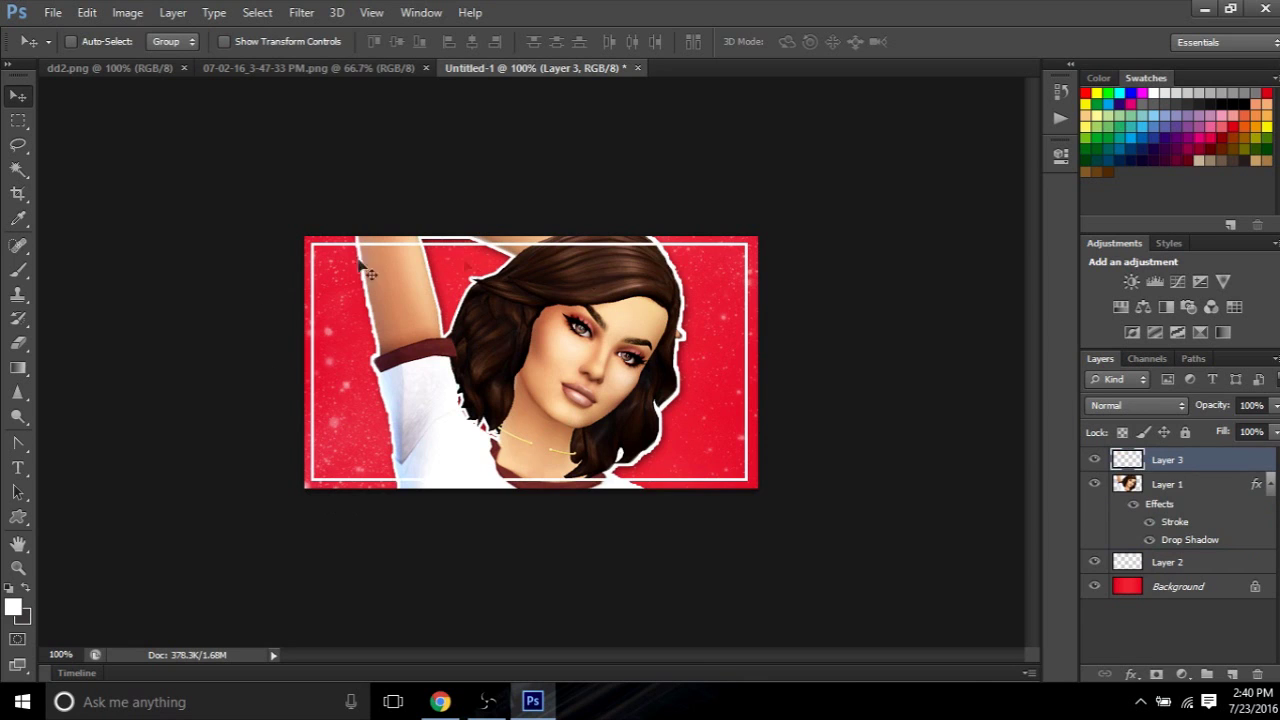
left_click_drag(1195, 462, 1180, 555)
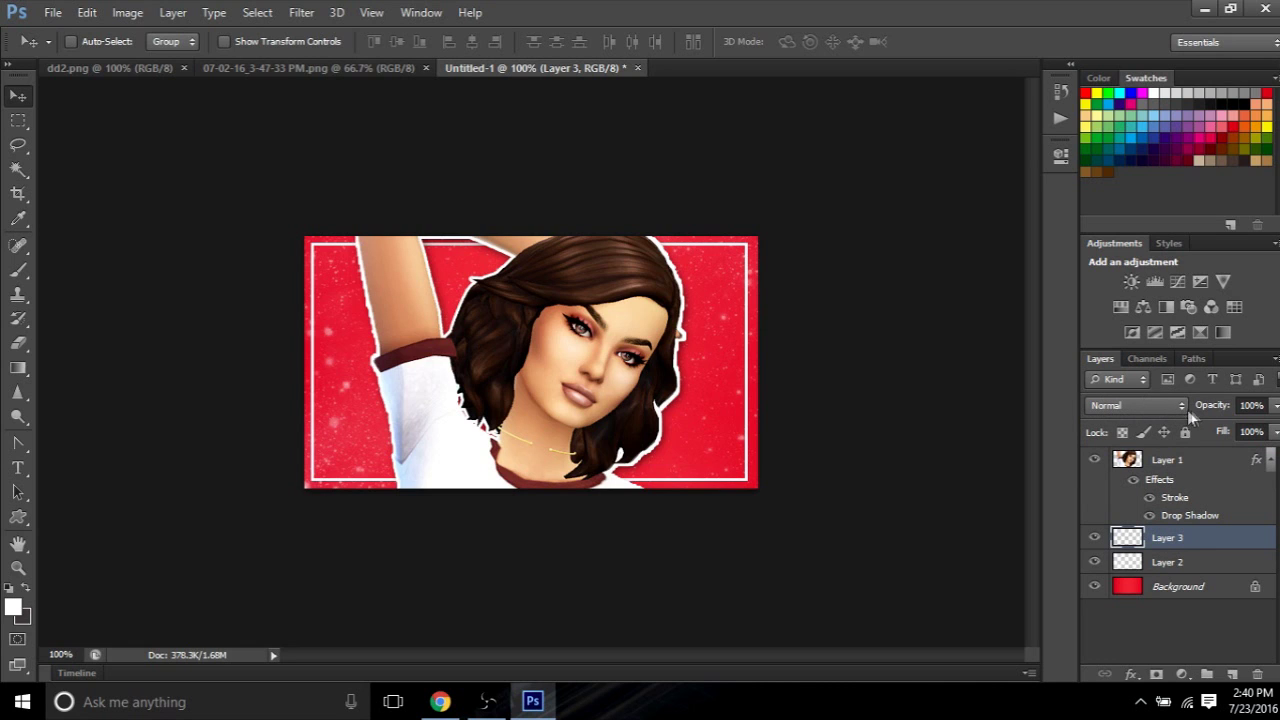
left_click_drag(1277, 412, 1239, 436)
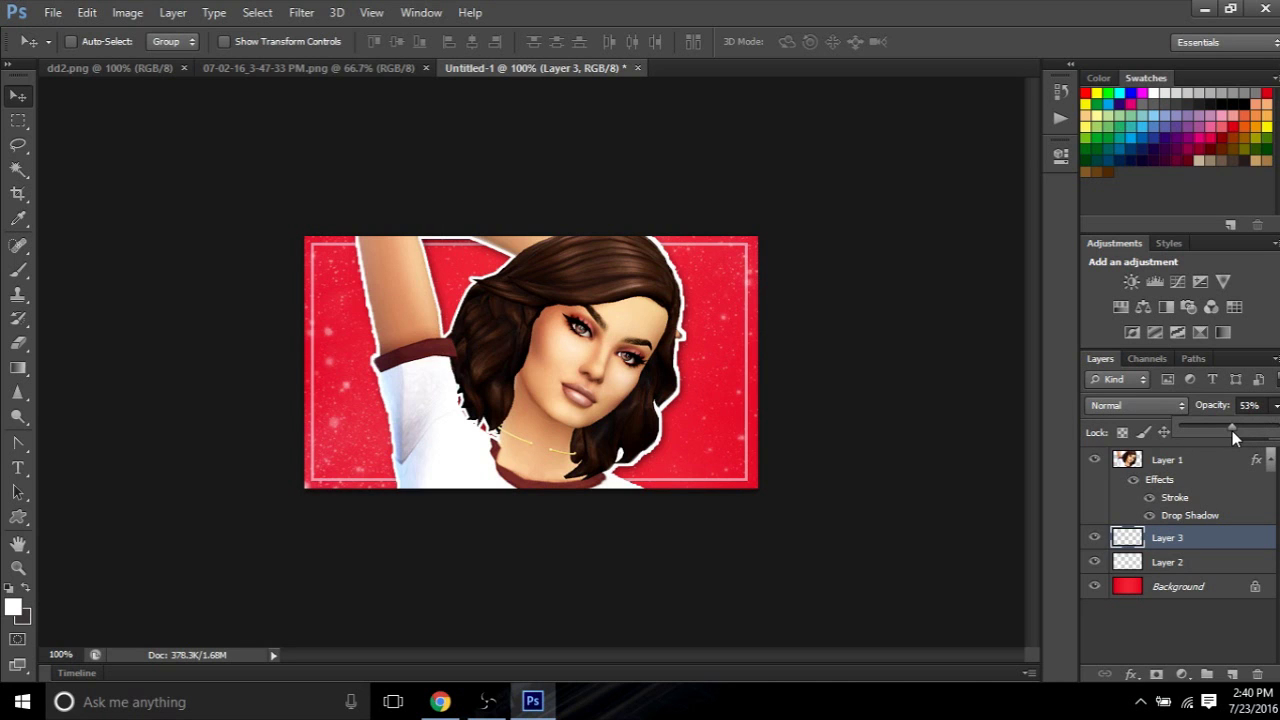
left_click_drag(1229, 430, 1278, 430)
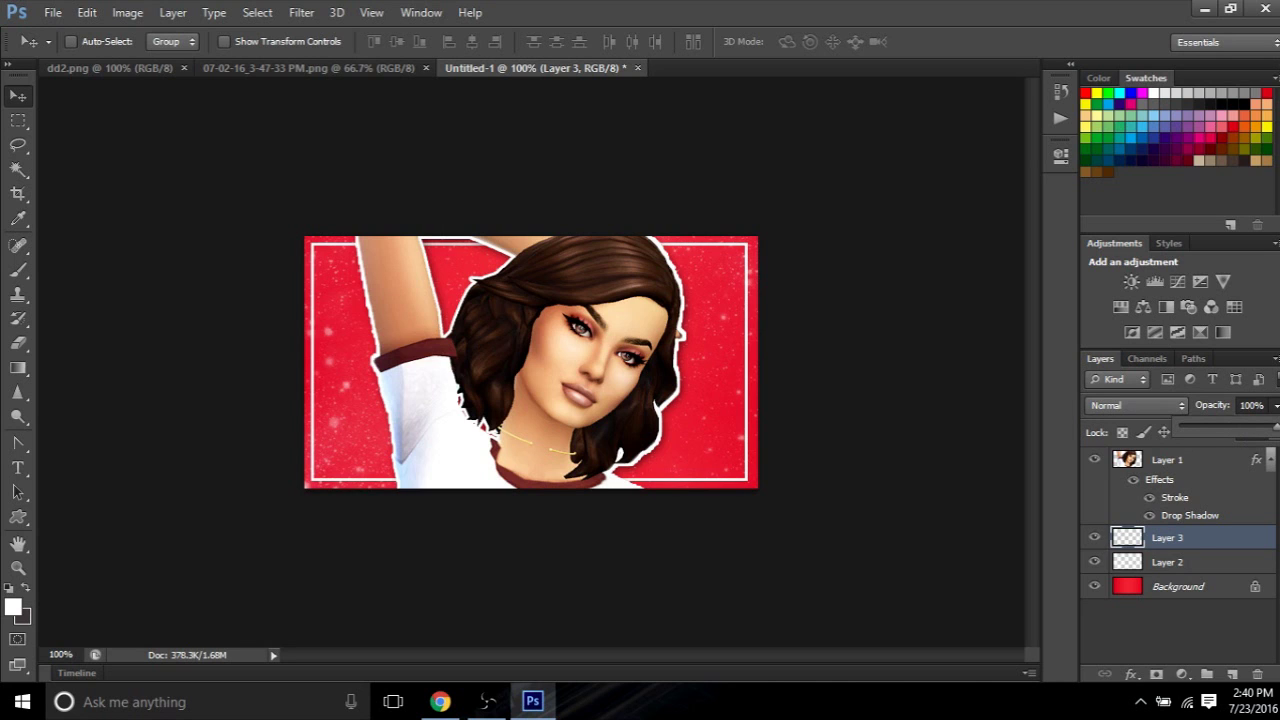
left_click(1136, 405)
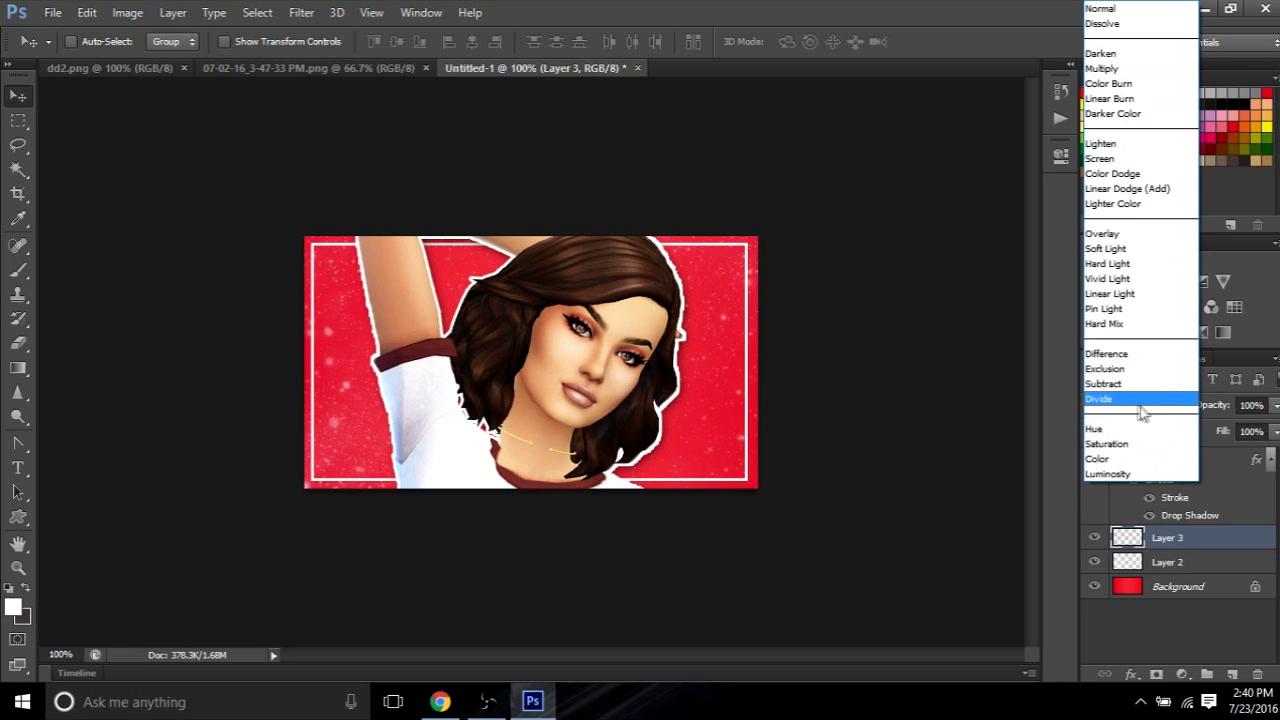
left_click(1168, 233)
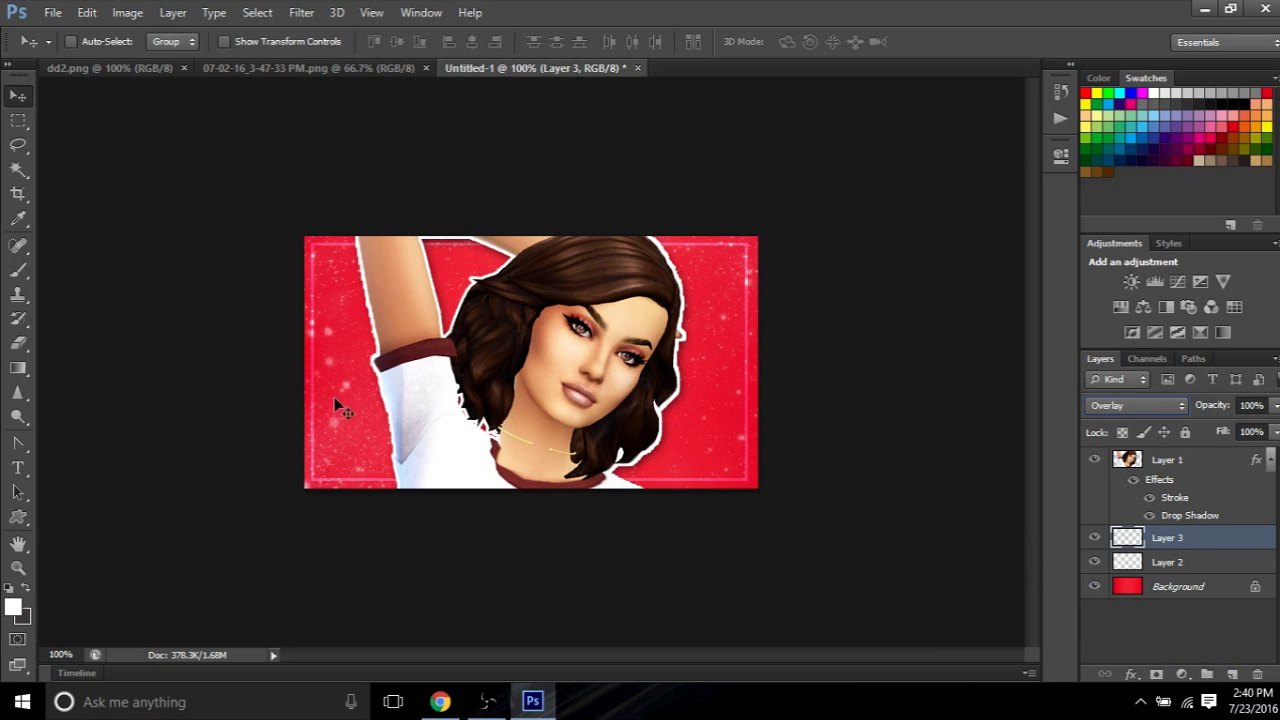
left_click(1230, 676)
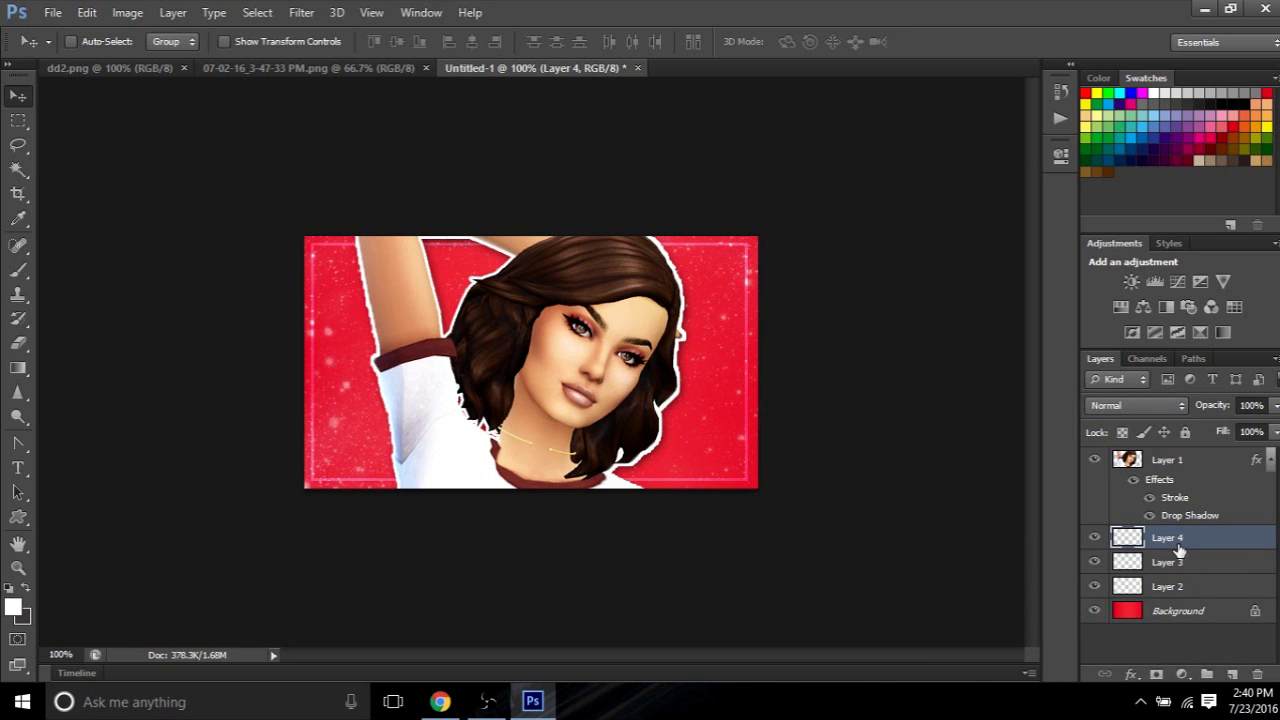
Move Layer 4 to the top and draw a text box across the image centre
left_click_drag(1171, 537, 1163, 456)
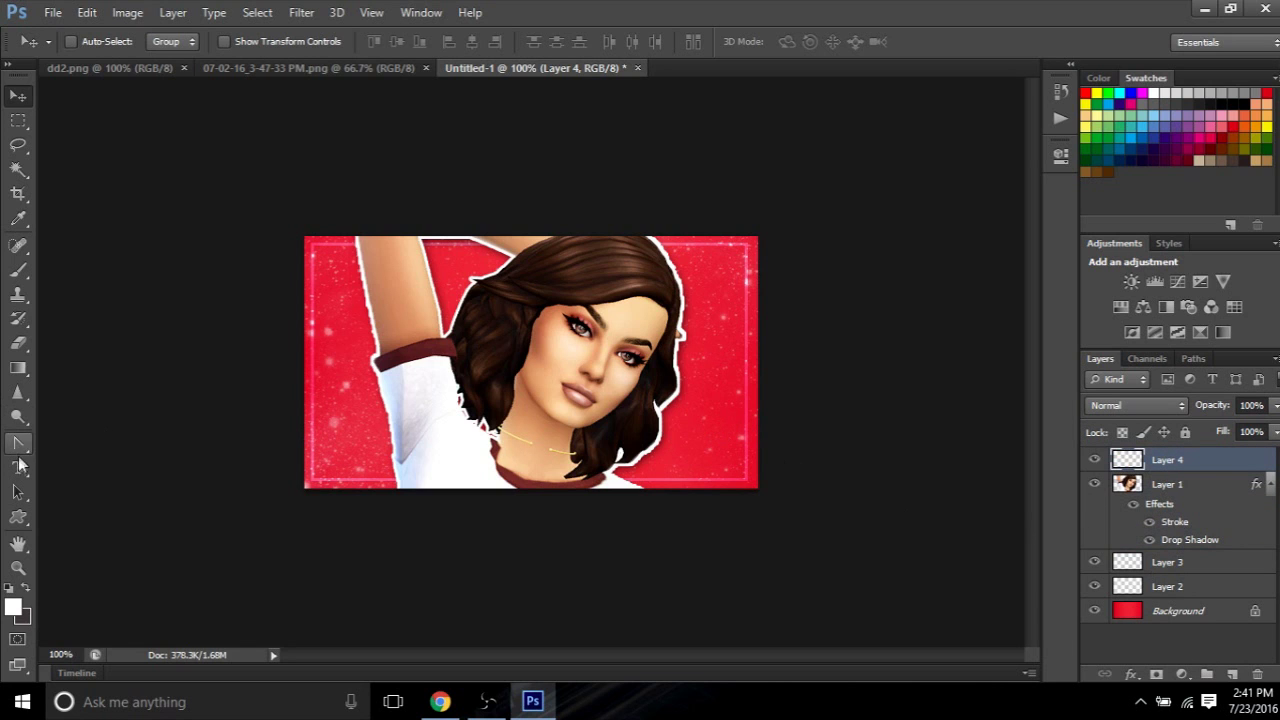
left_click(20, 470)
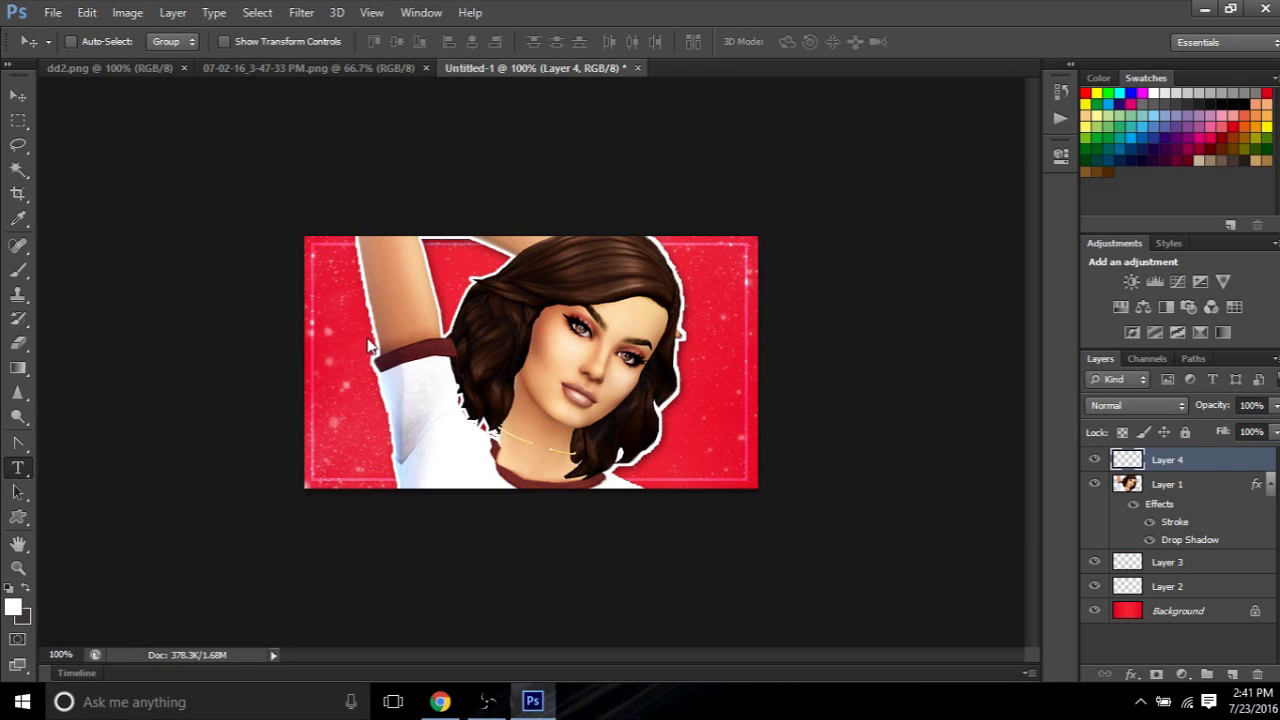
left_click_drag(352, 310, 737, 441)
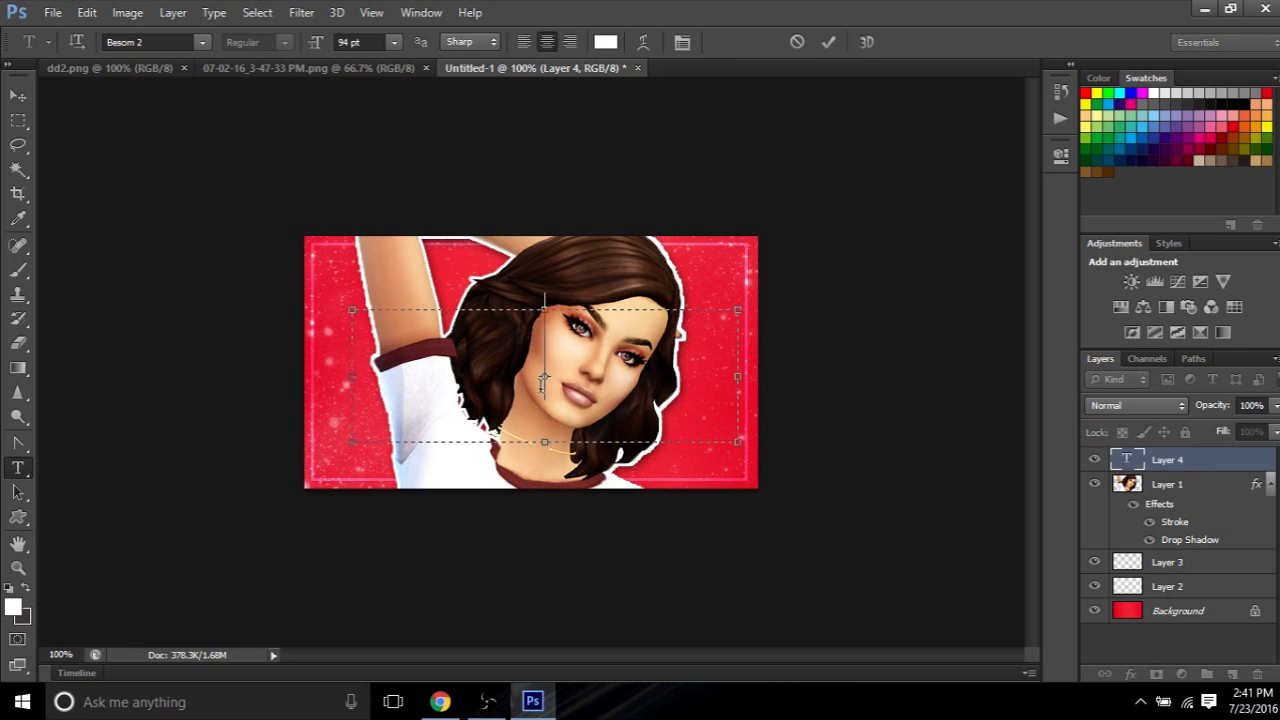
Browse the font list, keep Besom 2, and commit the text
left_click(204, 41)
scroll(360, 110, "up", 1)
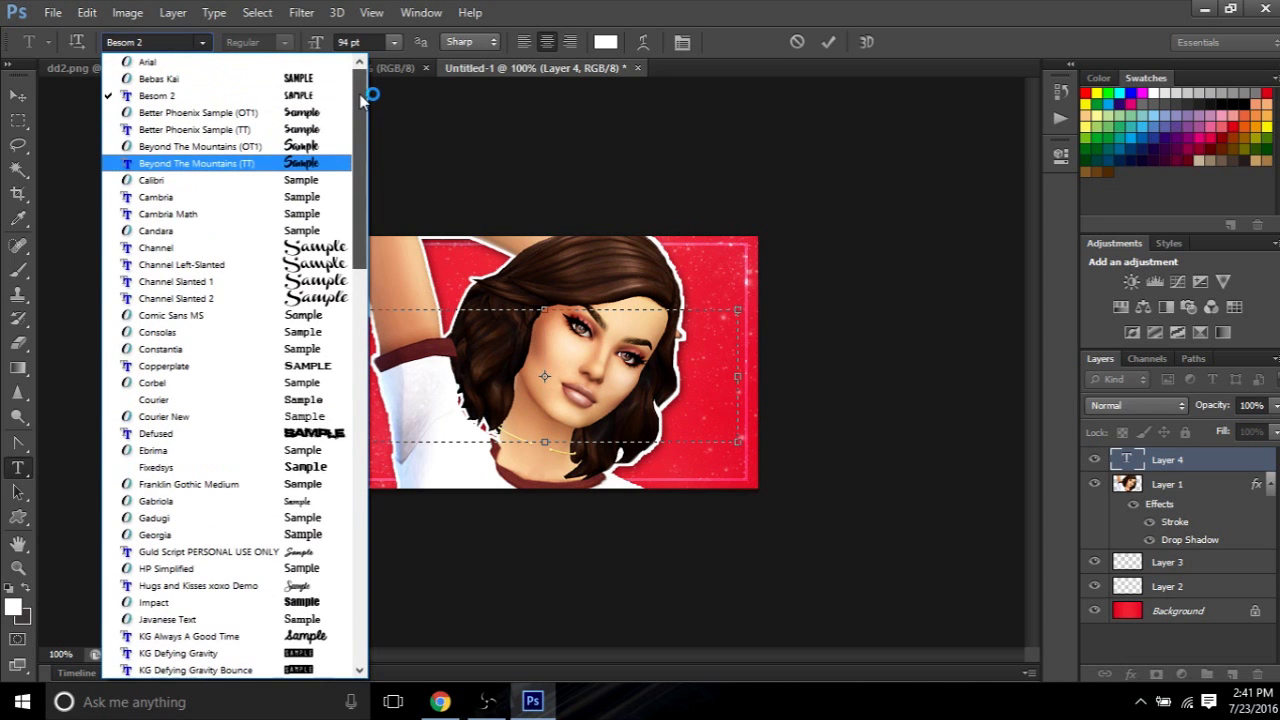
scroll(362, 140, "down", 3)
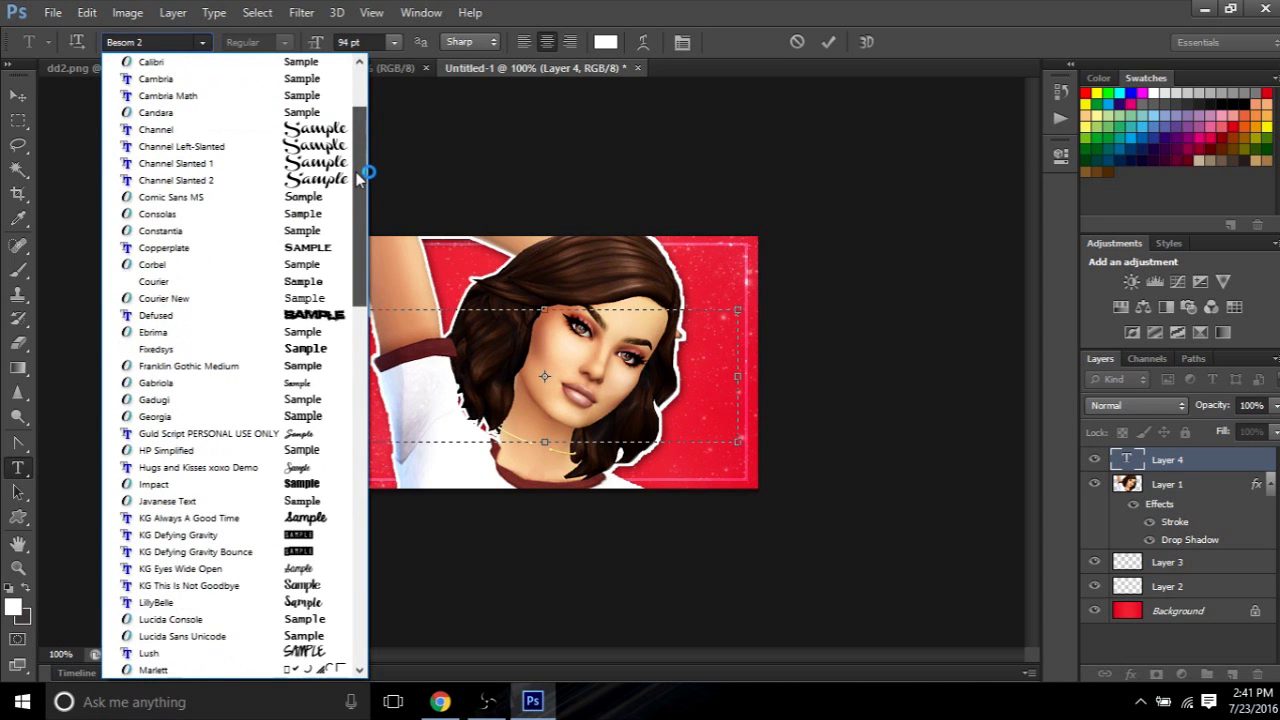
scroll(360, 175, "up", 3)
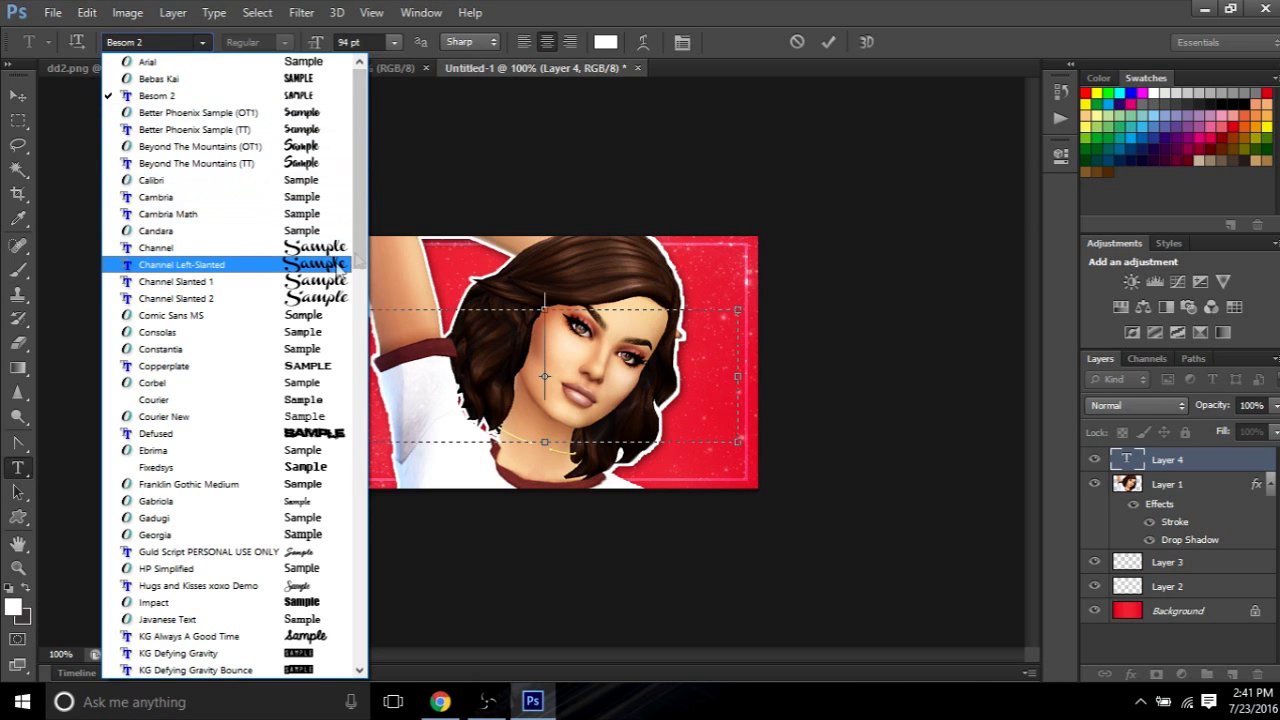
left_click_drag(360, 230, 366, 120)
left_click(424, 220)
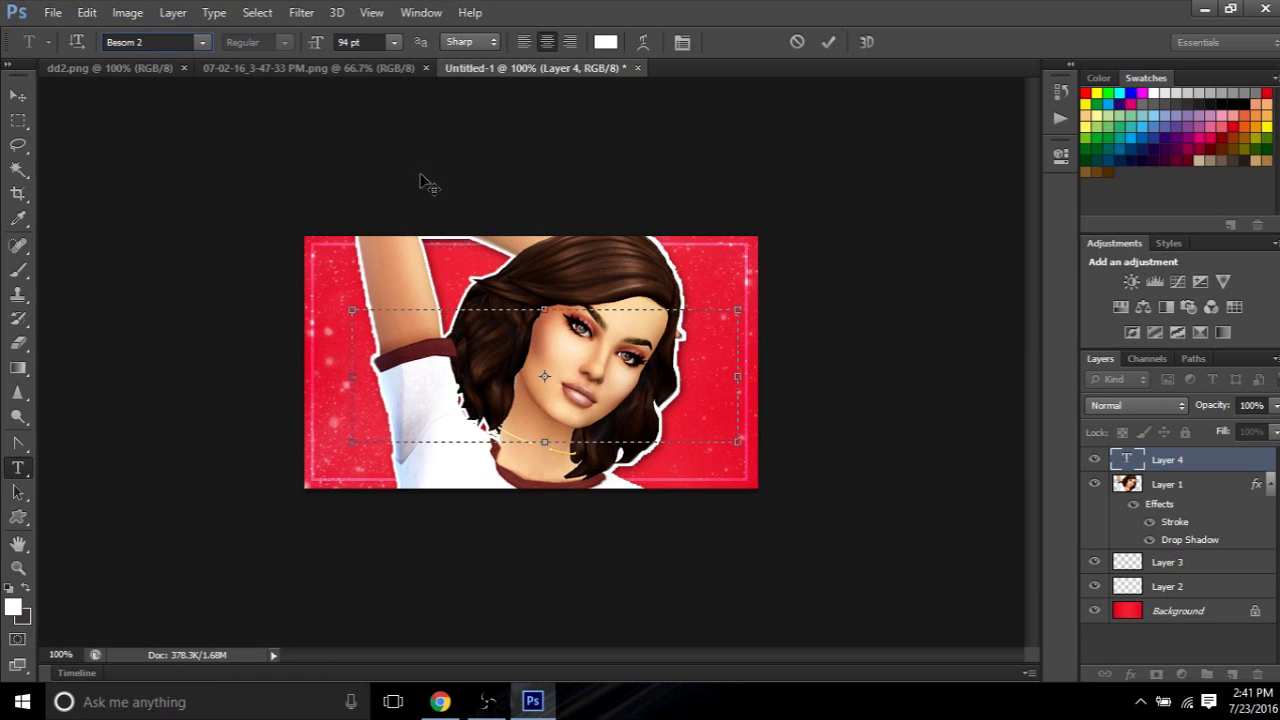
left_click(18, 96)
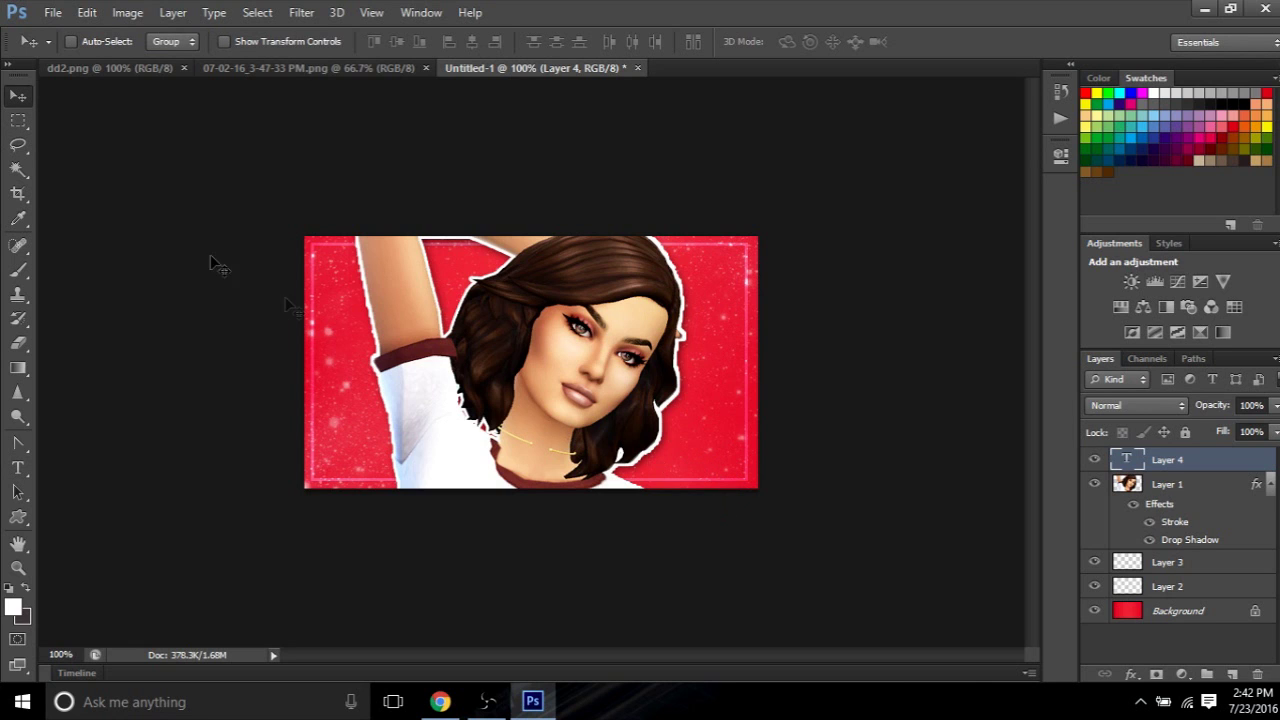
Shift the text layer's content left, make trial marquee selections near the corners, then deselect
left_click_drag(776, 468, 766, 520)
left_click(18, 120)
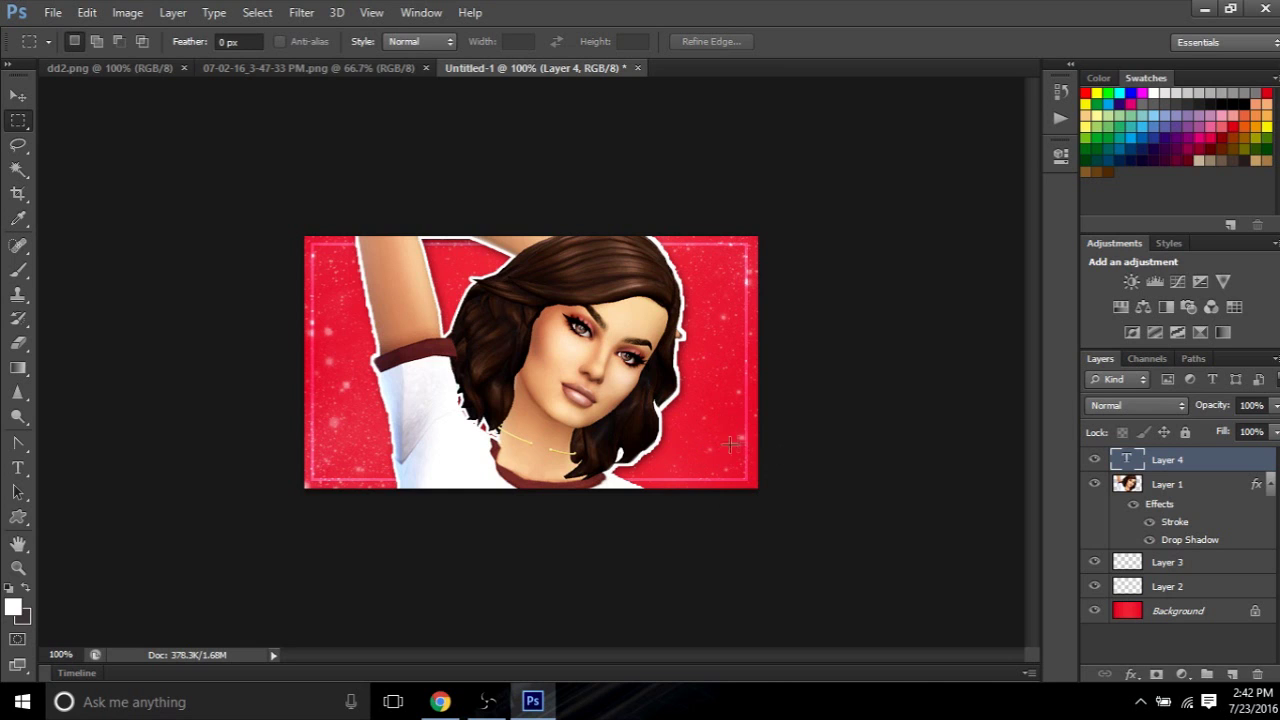
left_click_drag(666, 440, 794, 503)
left_click_drag(297, 232, 447, 296)
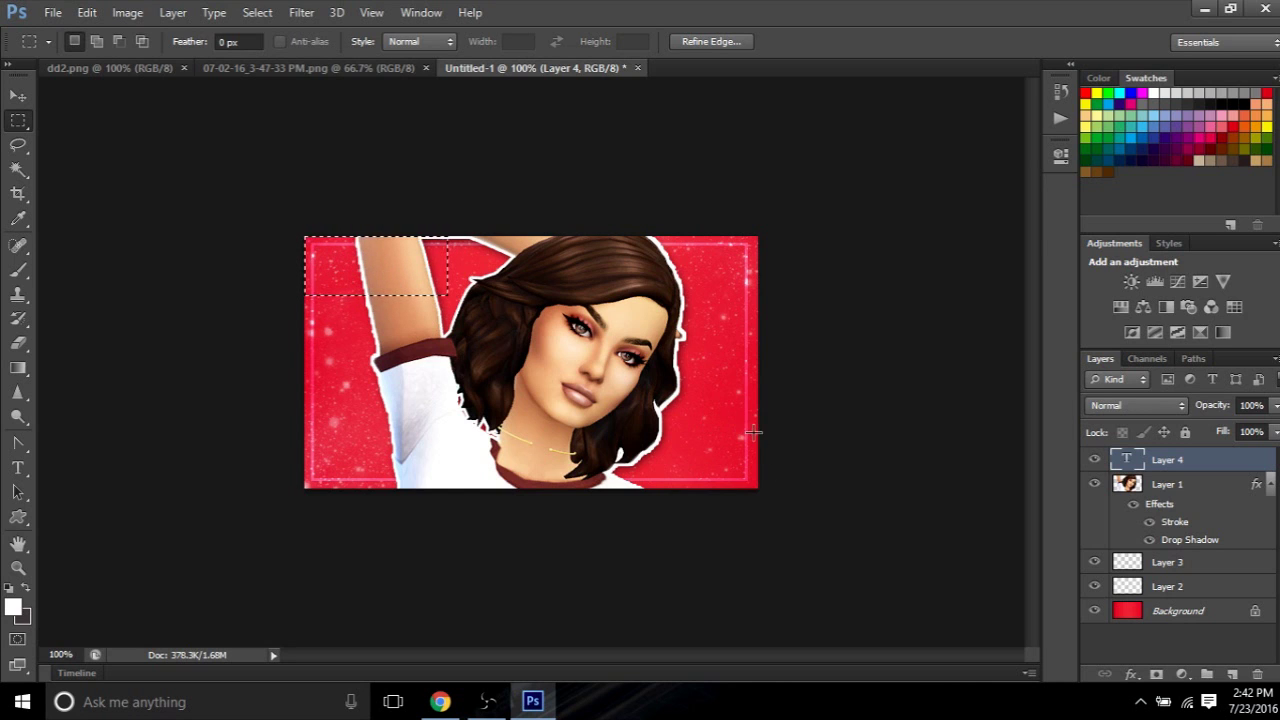
left_click_drag(754, 432, 620, 488)
right_click(648, 472)
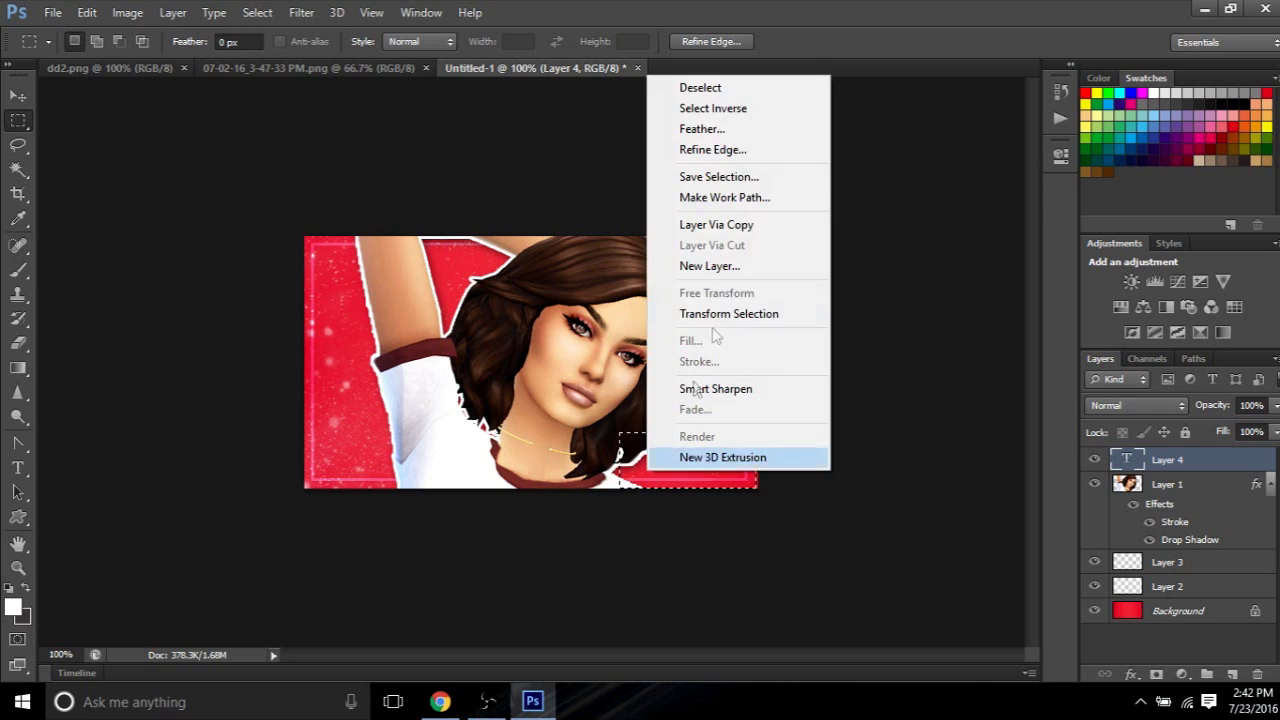
left_click(722, 88)
left_click(18, 96)
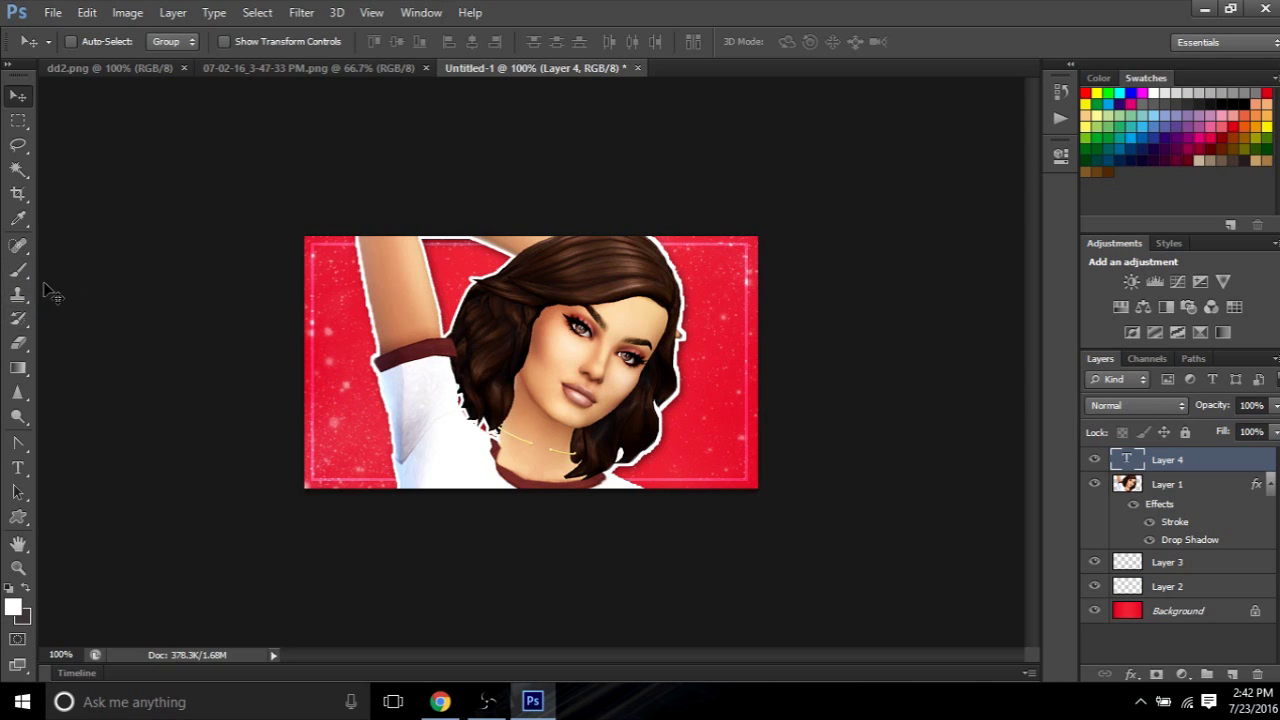
left_click(18, 392)
Type PHOTOSHOP in a paragraph text box and drag it lower on the image
left_click(18, 467)
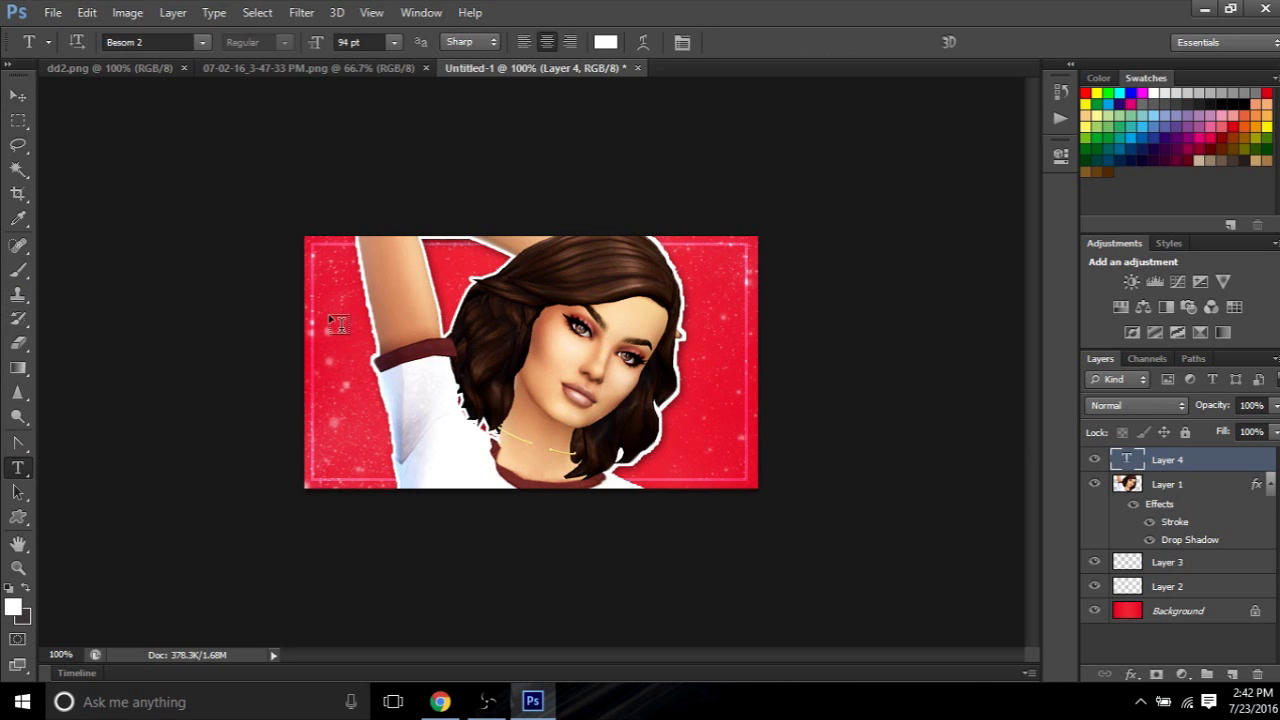
left_click_drag(330, 317, 742, 456)
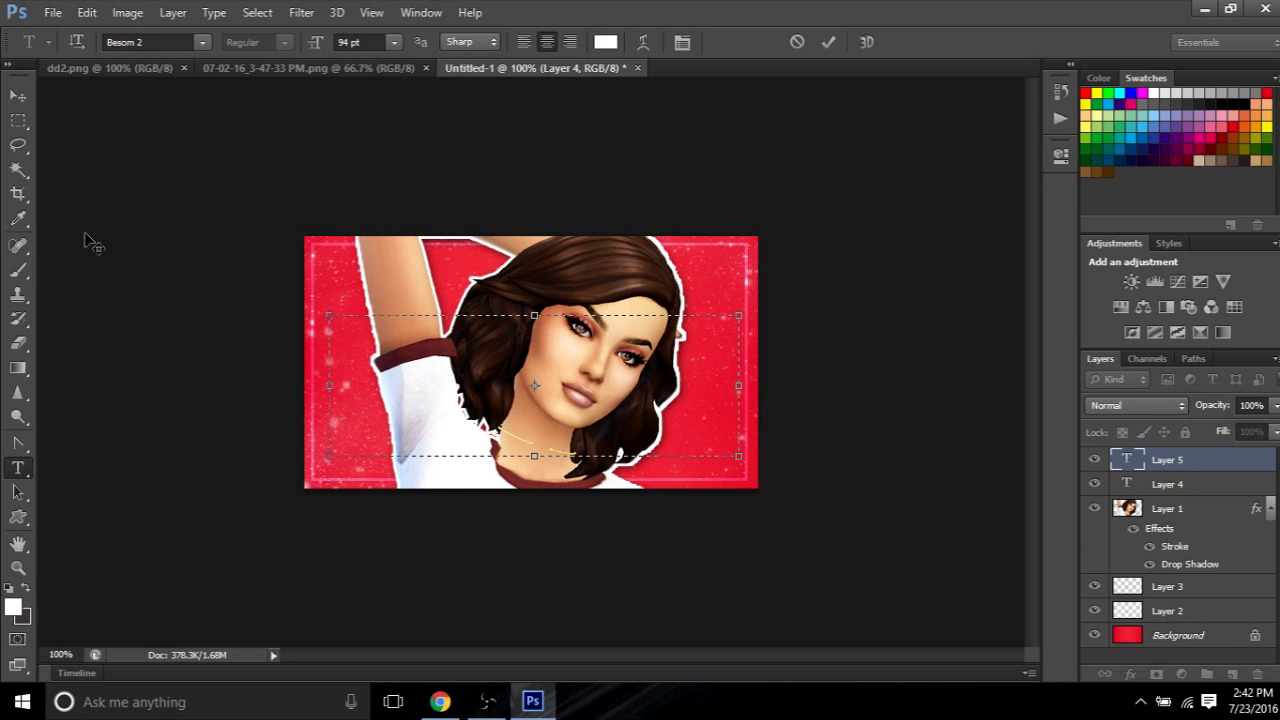
type("PH")
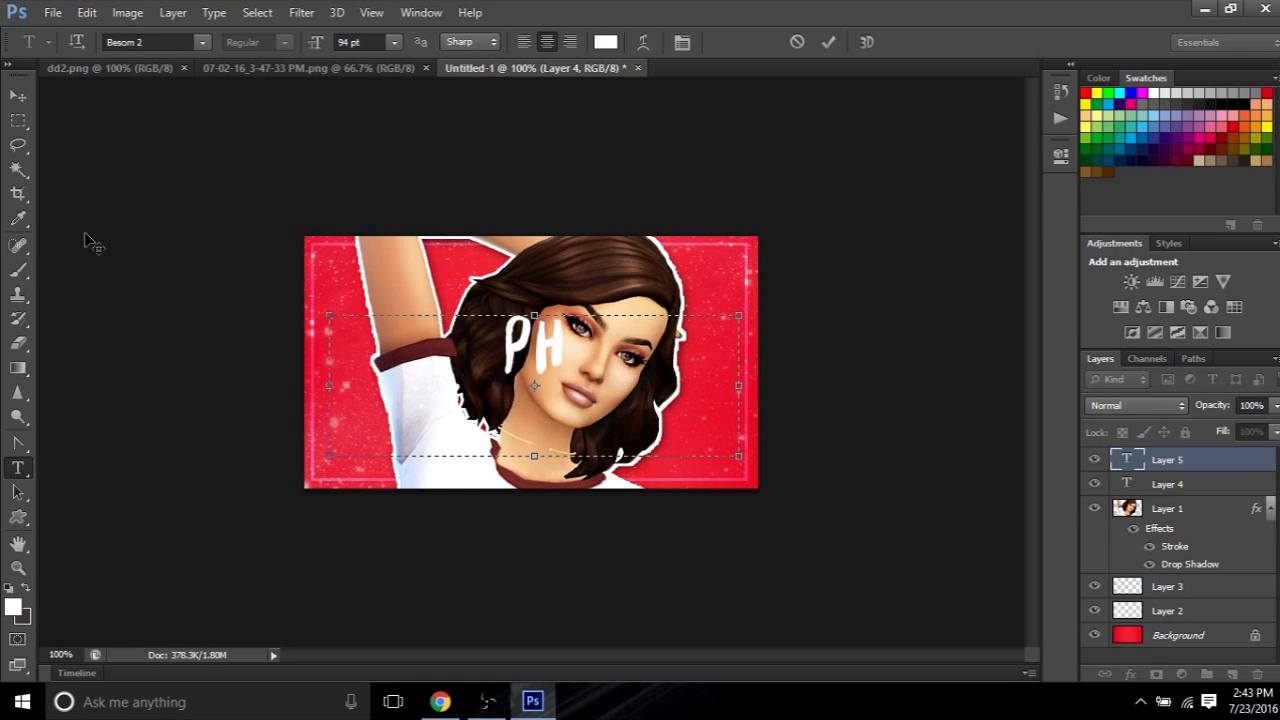
type("OTOG")
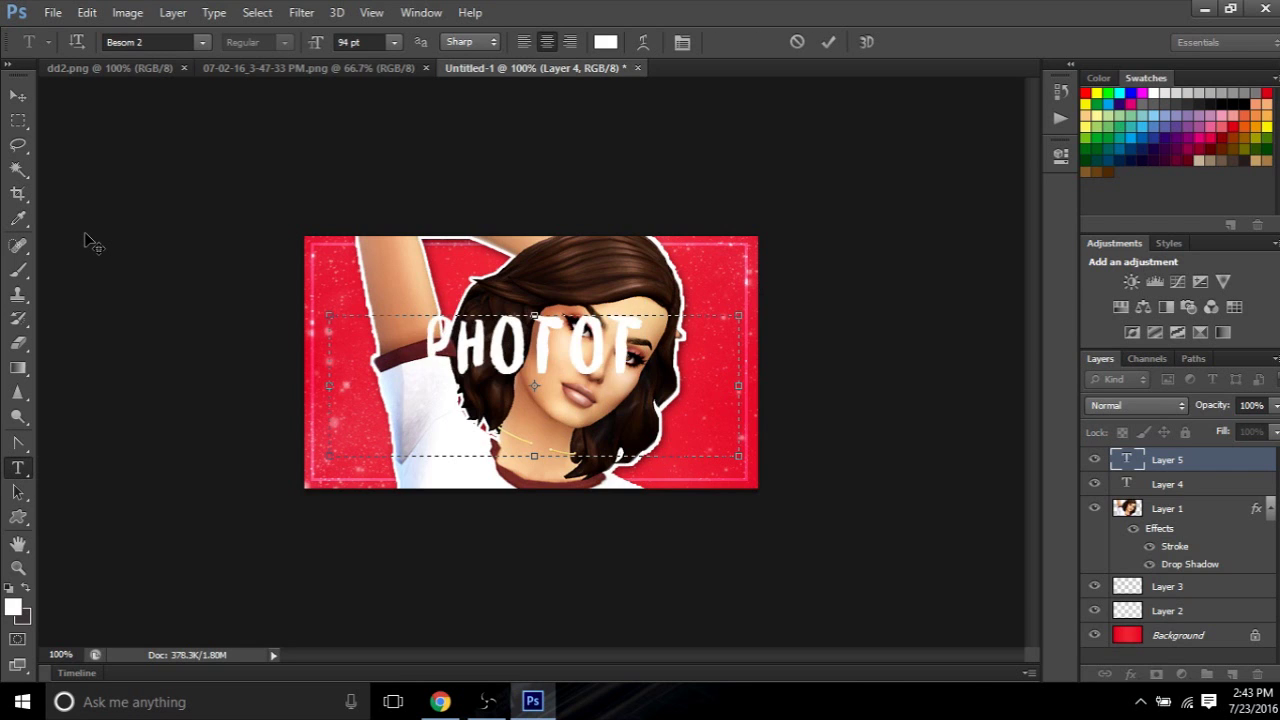
key("BackSpace")
type("SHOP")
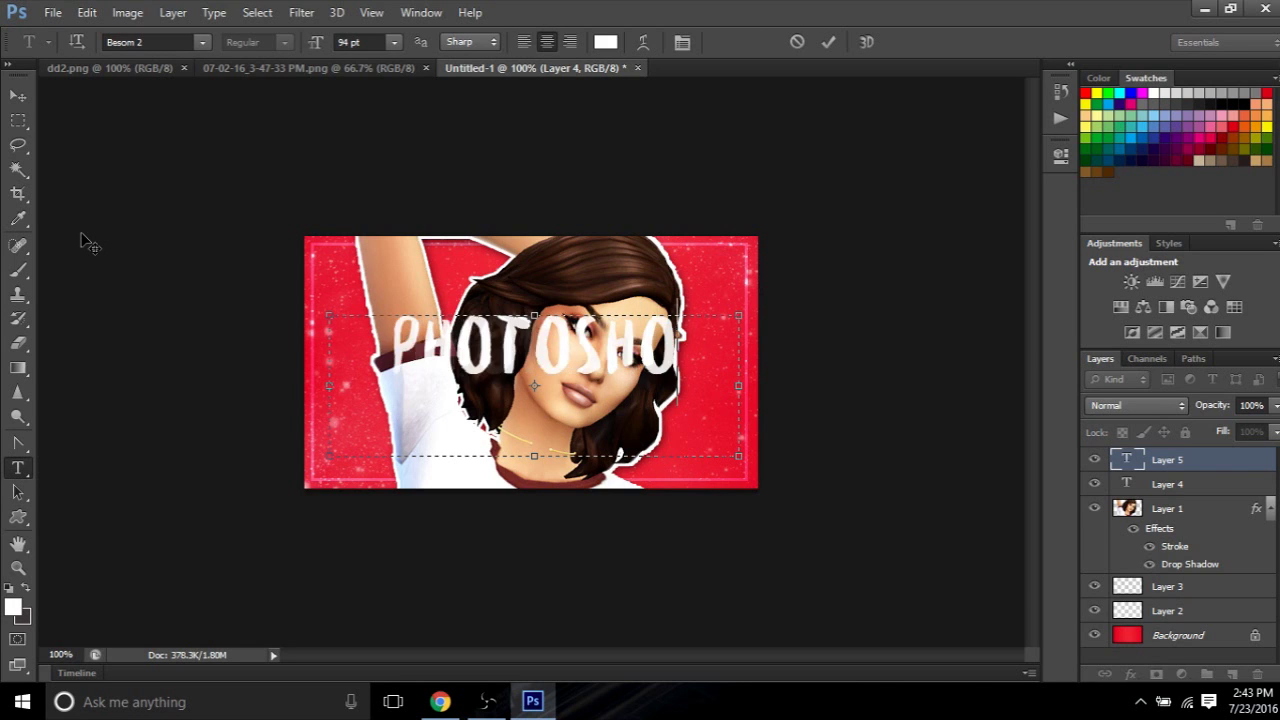
left_click(17, 88)
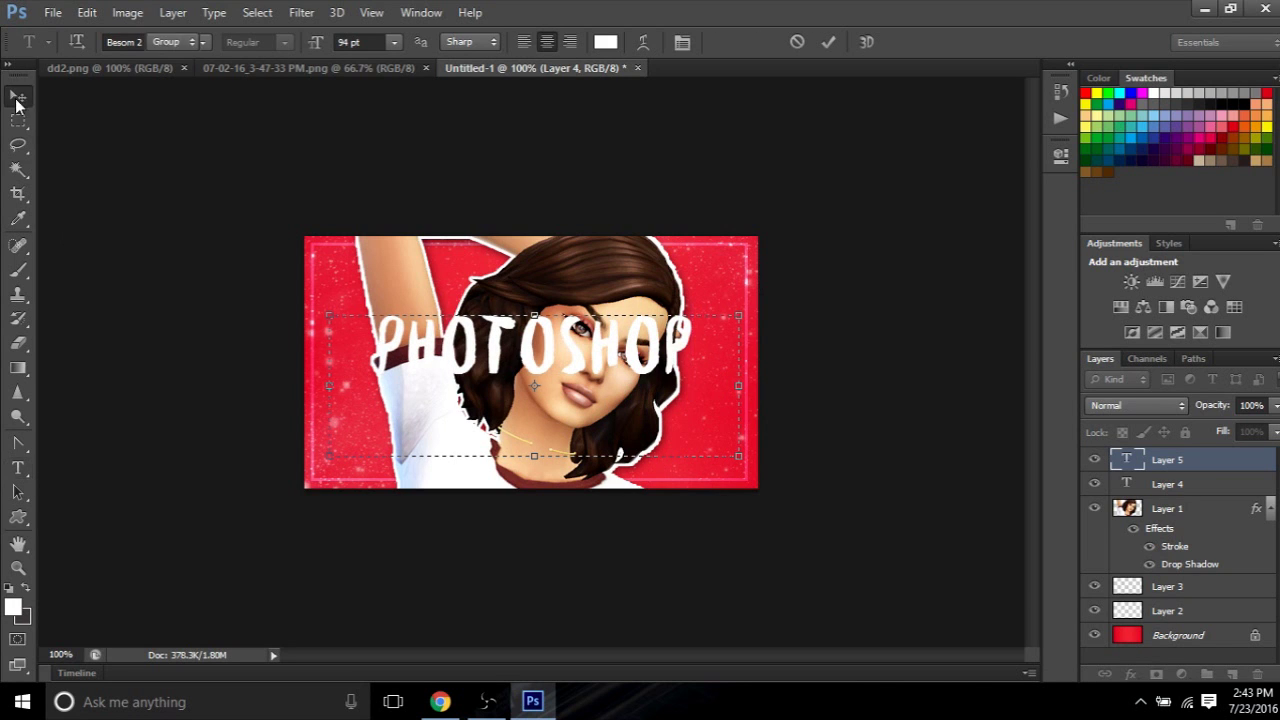
left_click_drag(598, 368, 599, 442)
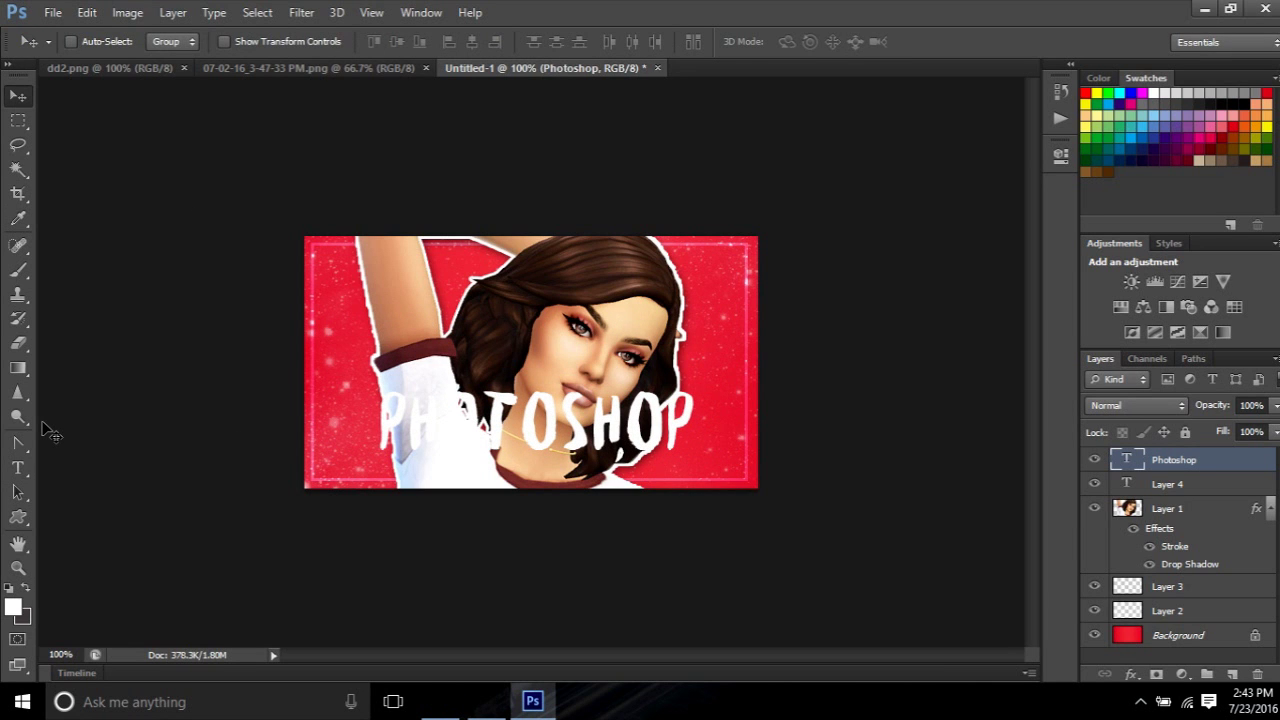
Resize the PHOTOSHOP text to 79 pt and nudge it down and right
key("t")
left_click(482, 428)
key("ctrl+a")
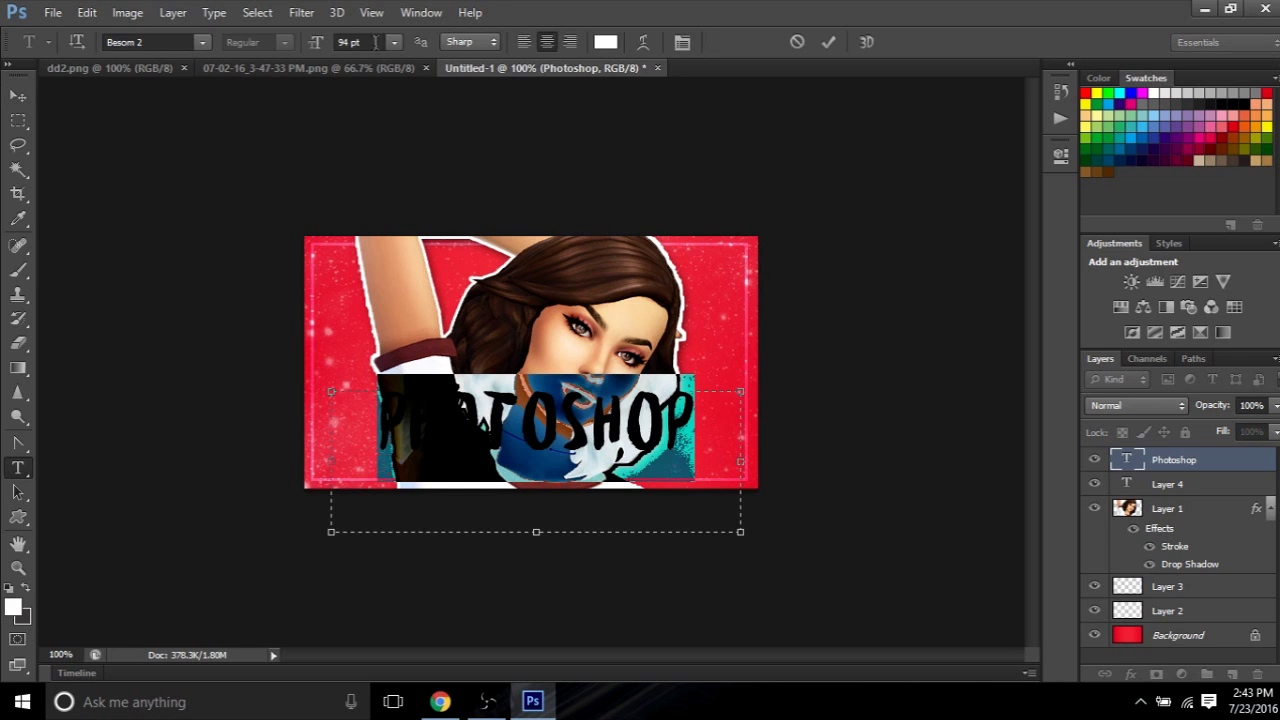
left_click(374, 42)
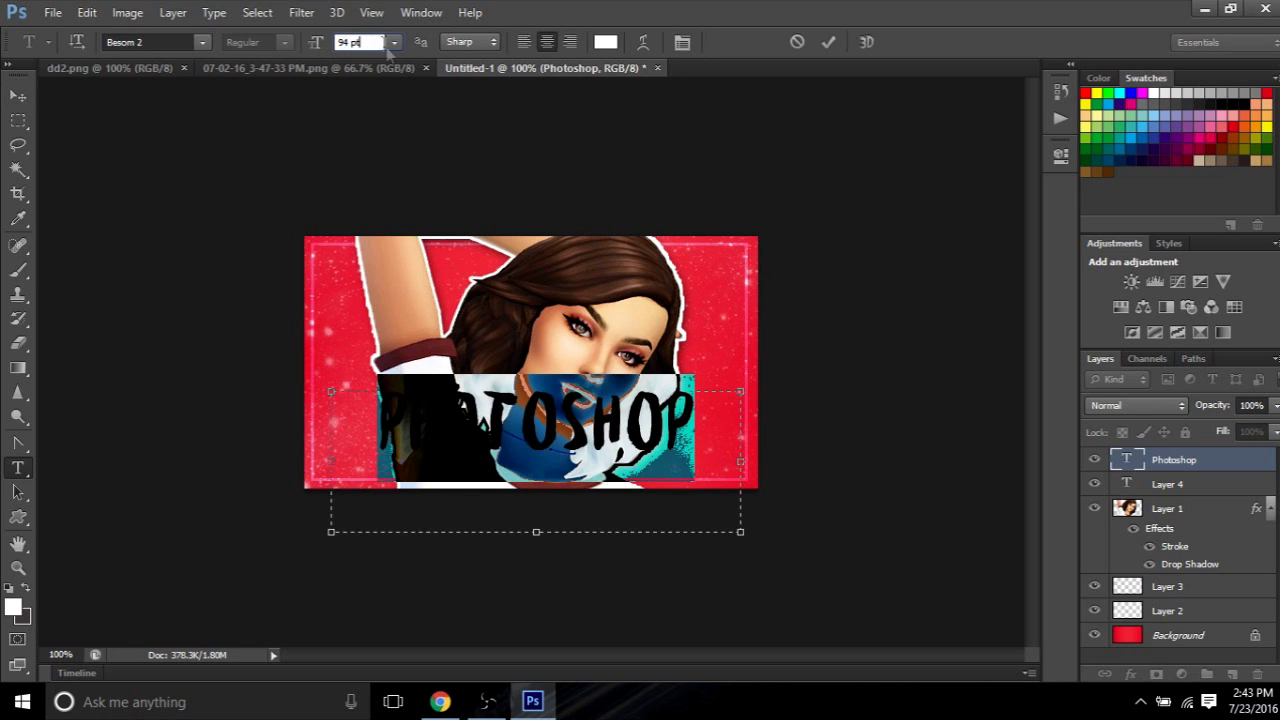
left_click(394, 42)
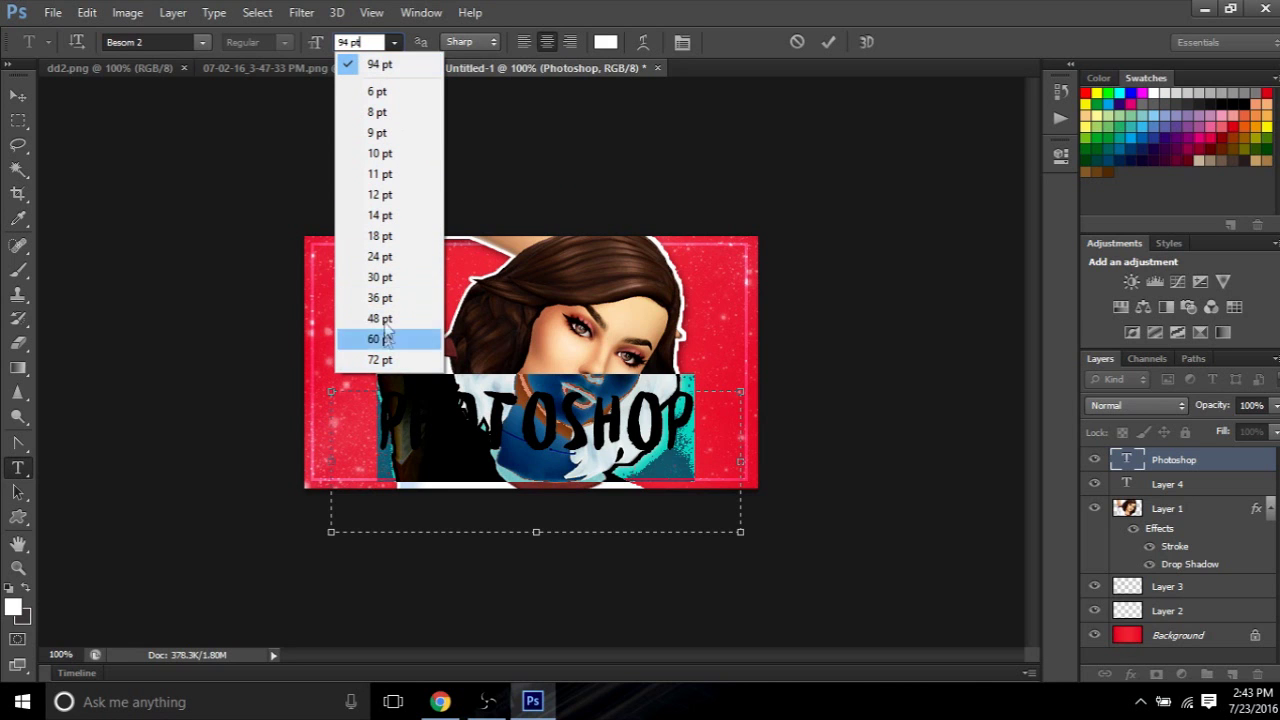
left_click(376, 62)
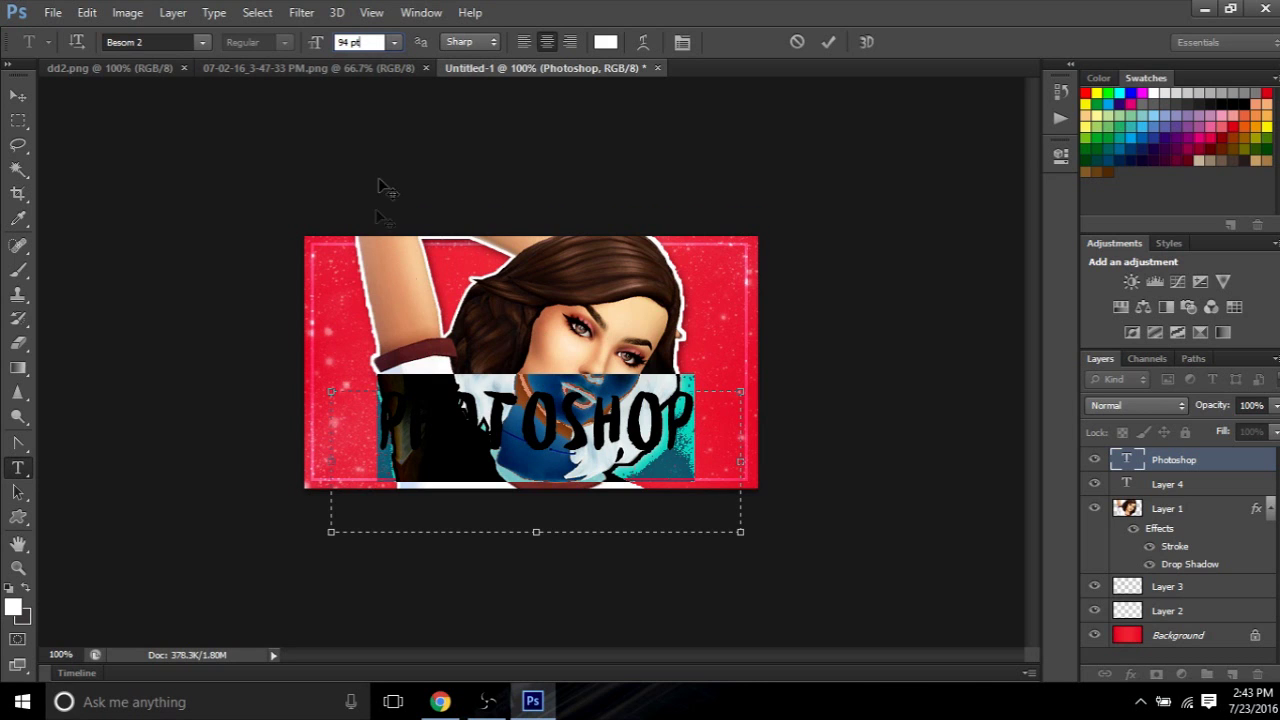
left_click(366, 42)
key("Down")
key("Down")
key("Down")
key("Down")
key("Down")
key("Down")
key("Down")
key("Down")
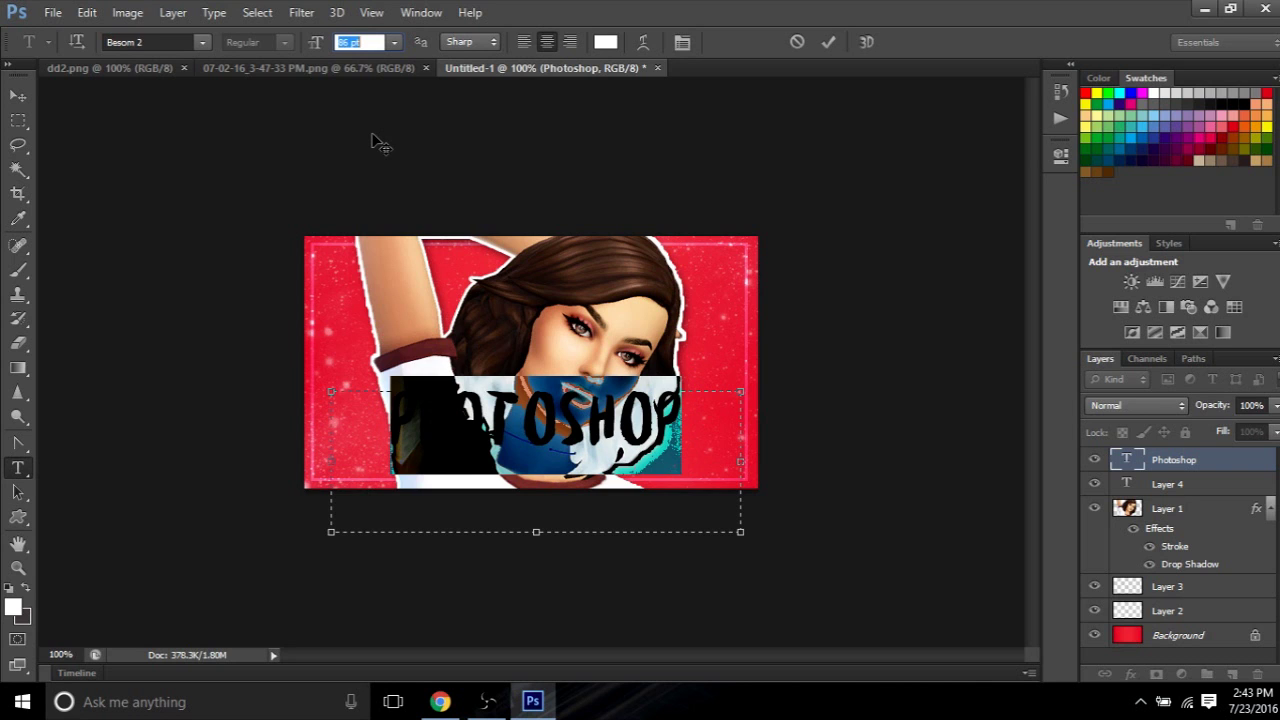
key("Up")
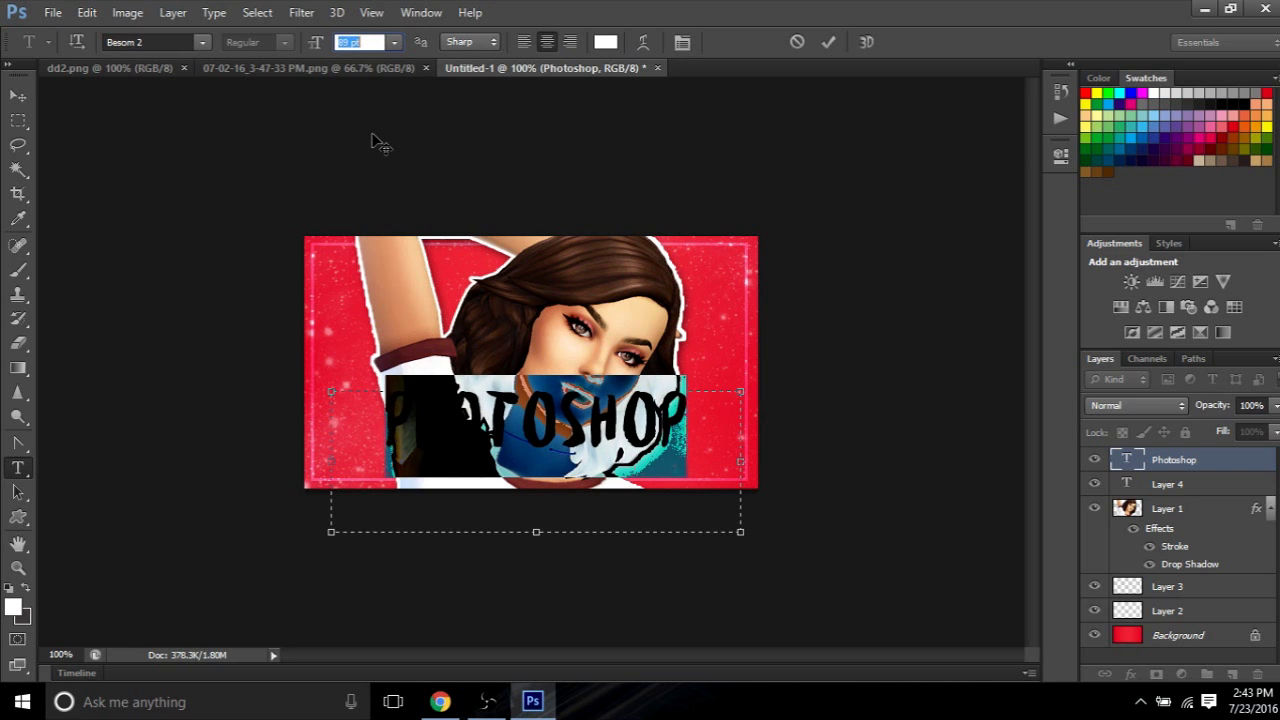
key("Down")
key("Down")
key("Down")
key("Down")
key("Down")
key("Down")
key("Down")
key("Down")
key("Down")
key("Down")
key("Down")
key("Down")
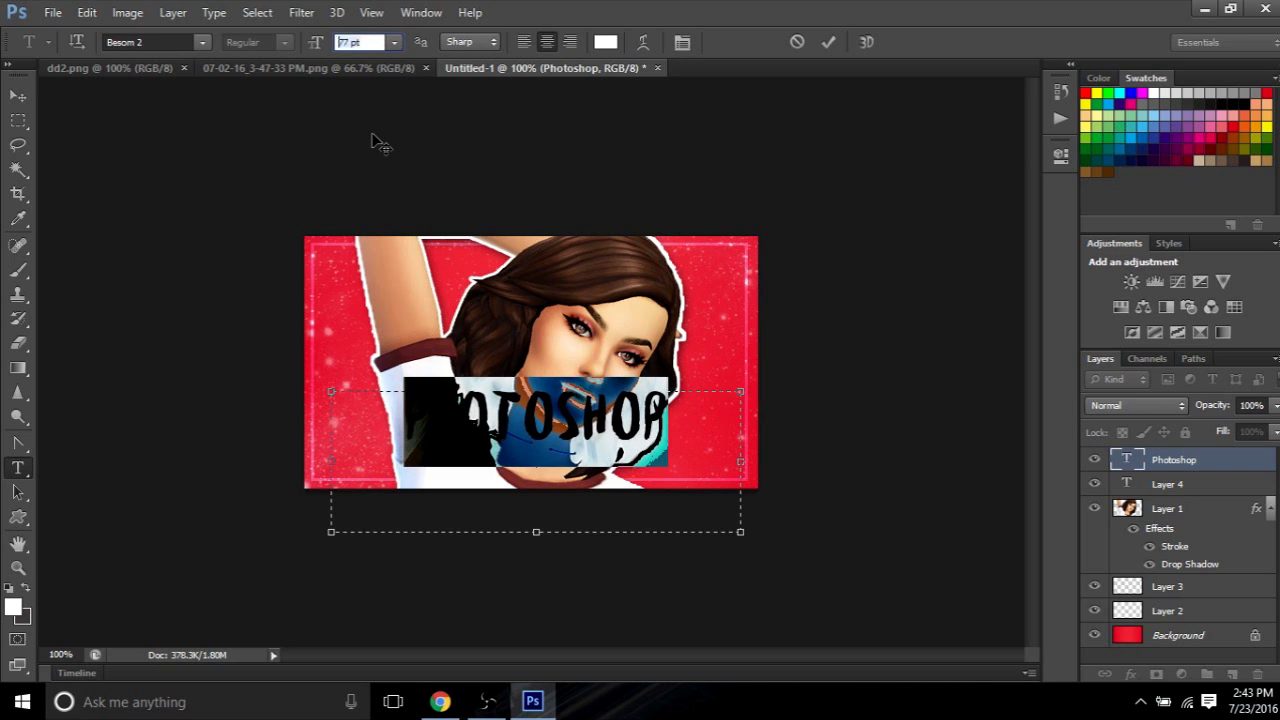
key("Up")
key("Up")
key("Up")
key("Up")
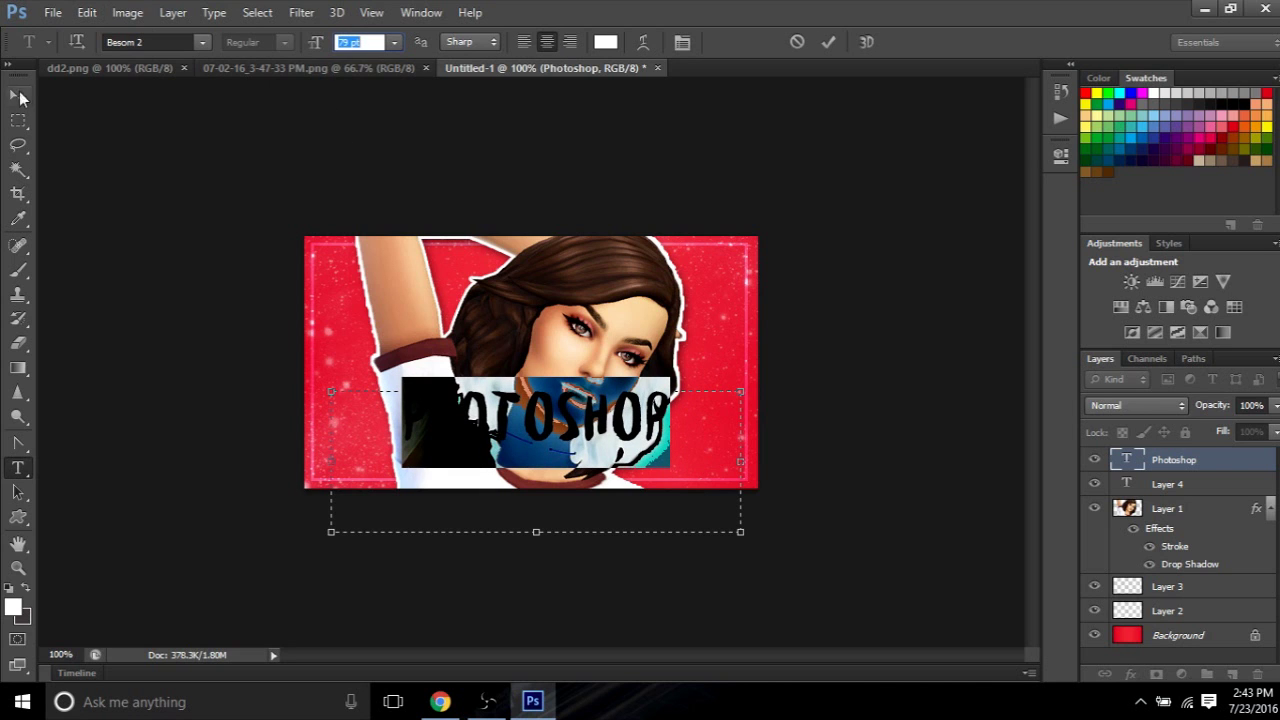
left_click(18, 95)
left_click_drag(591, 424, 593, 447)
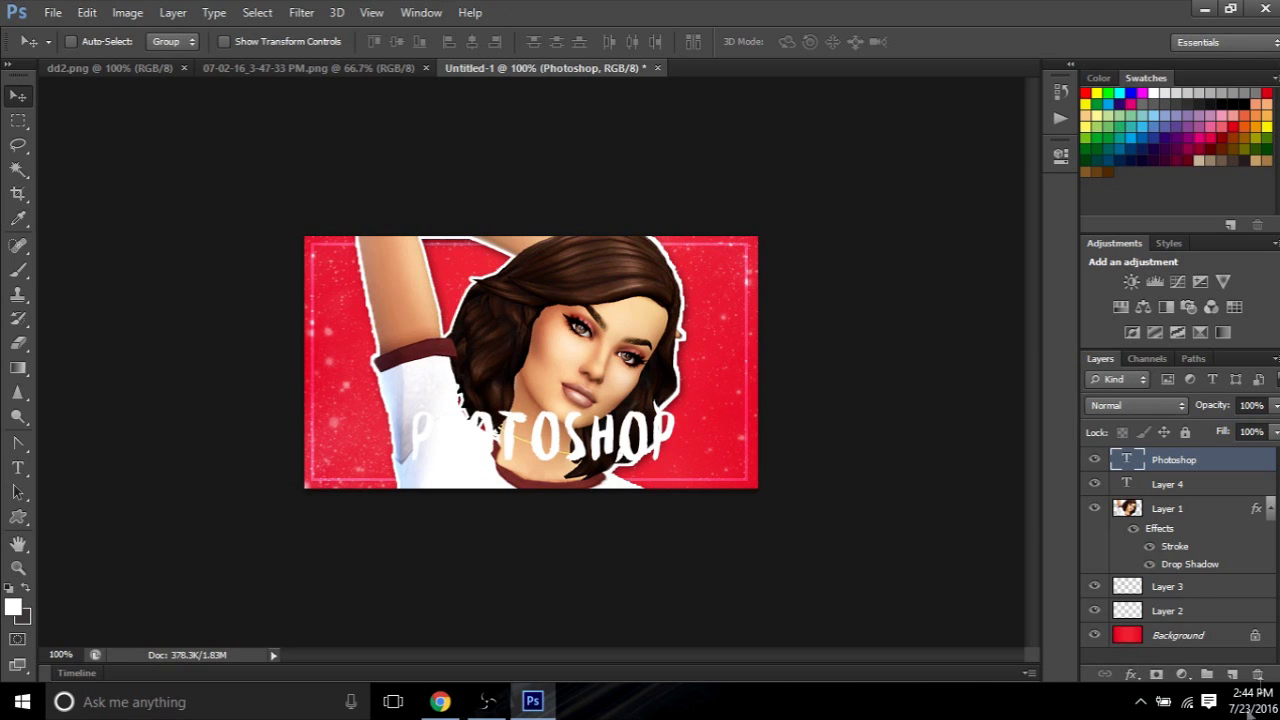
Give PHOTOSHOP a size-16 drop shadow, black stroke and inner glow at 90% opacity
left_click(1130, 675)
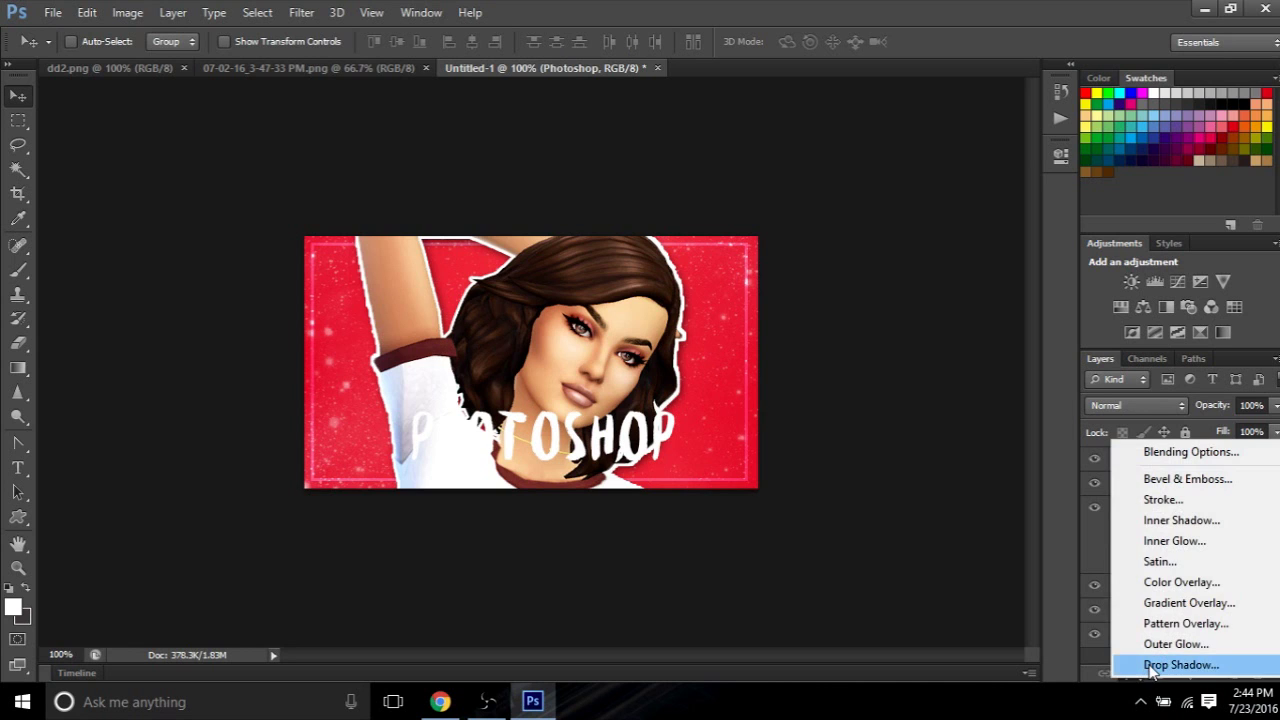
left_click(1148, 666)
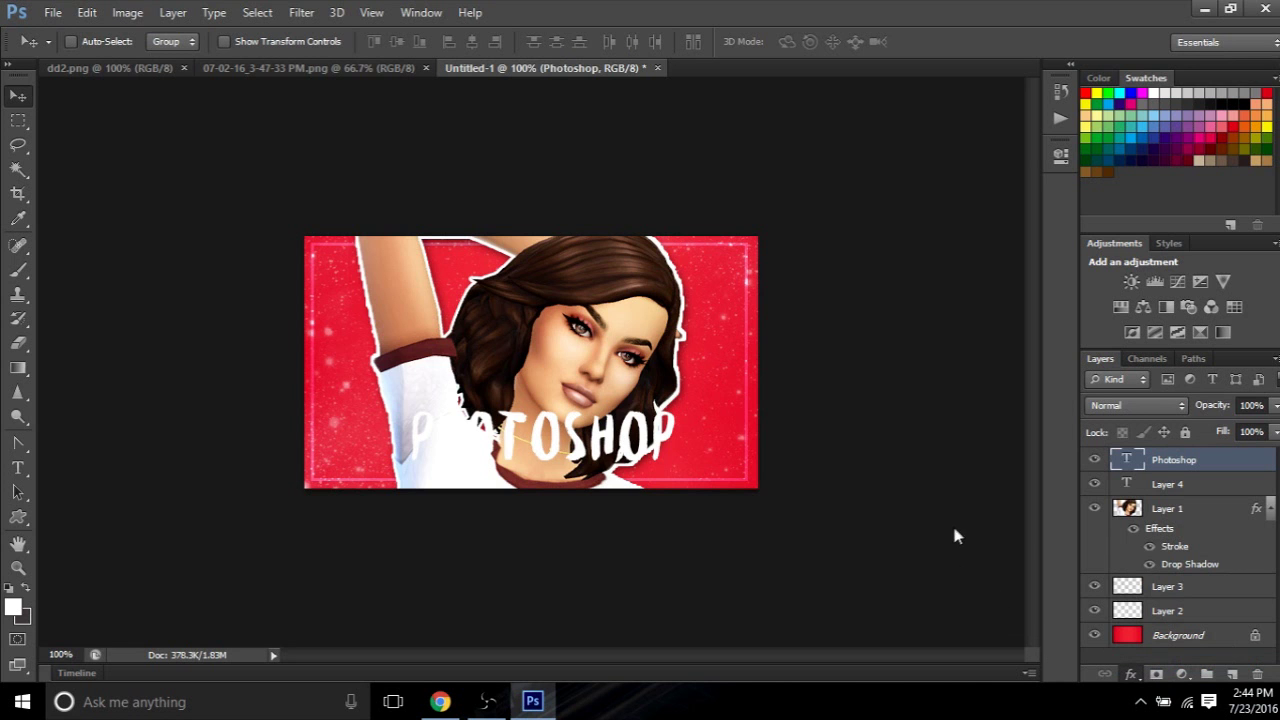
left_click_drag(700, 190, 947, 195)
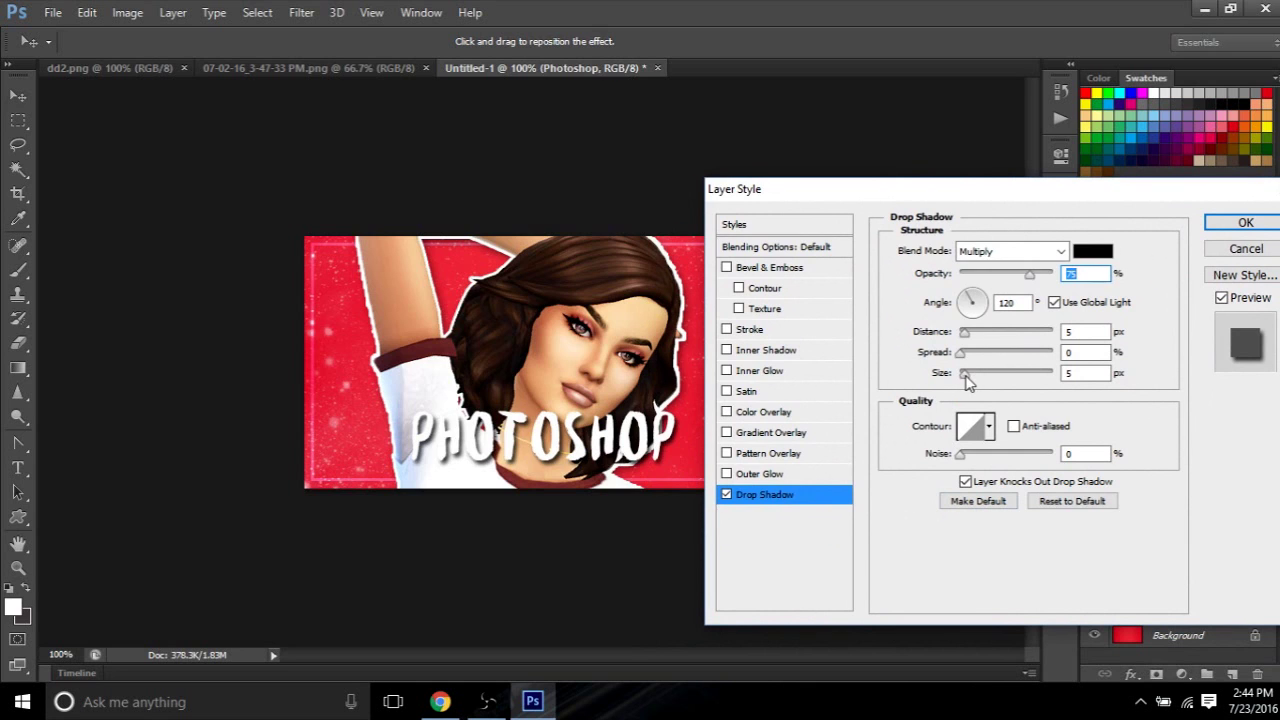
left_click_drag(966, 383, 973, 383)
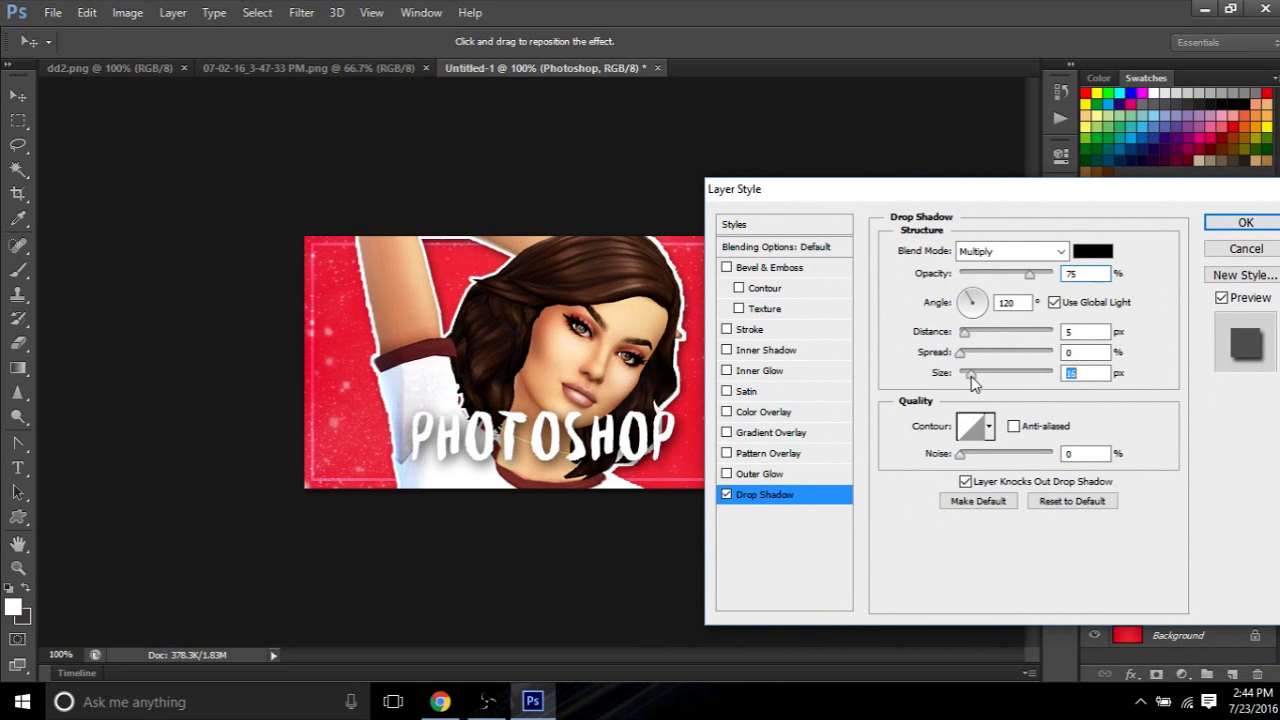
left_click(745, 331)
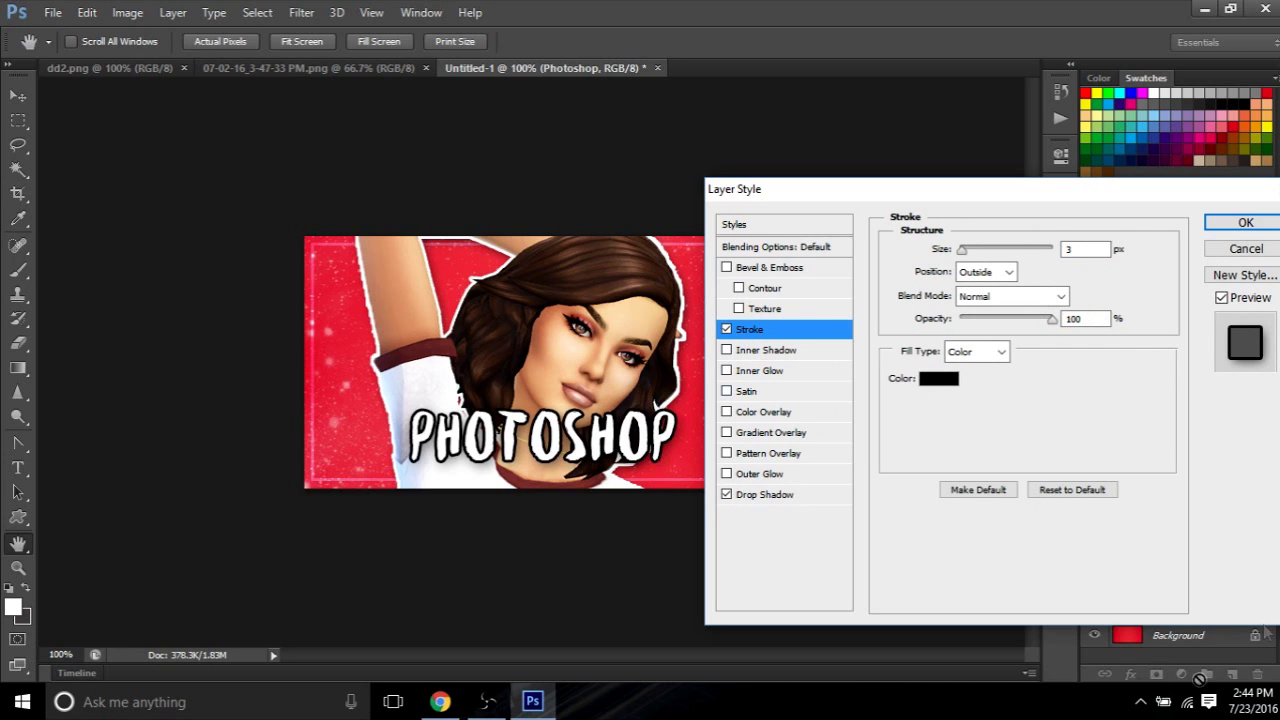
left_click(758, 372)
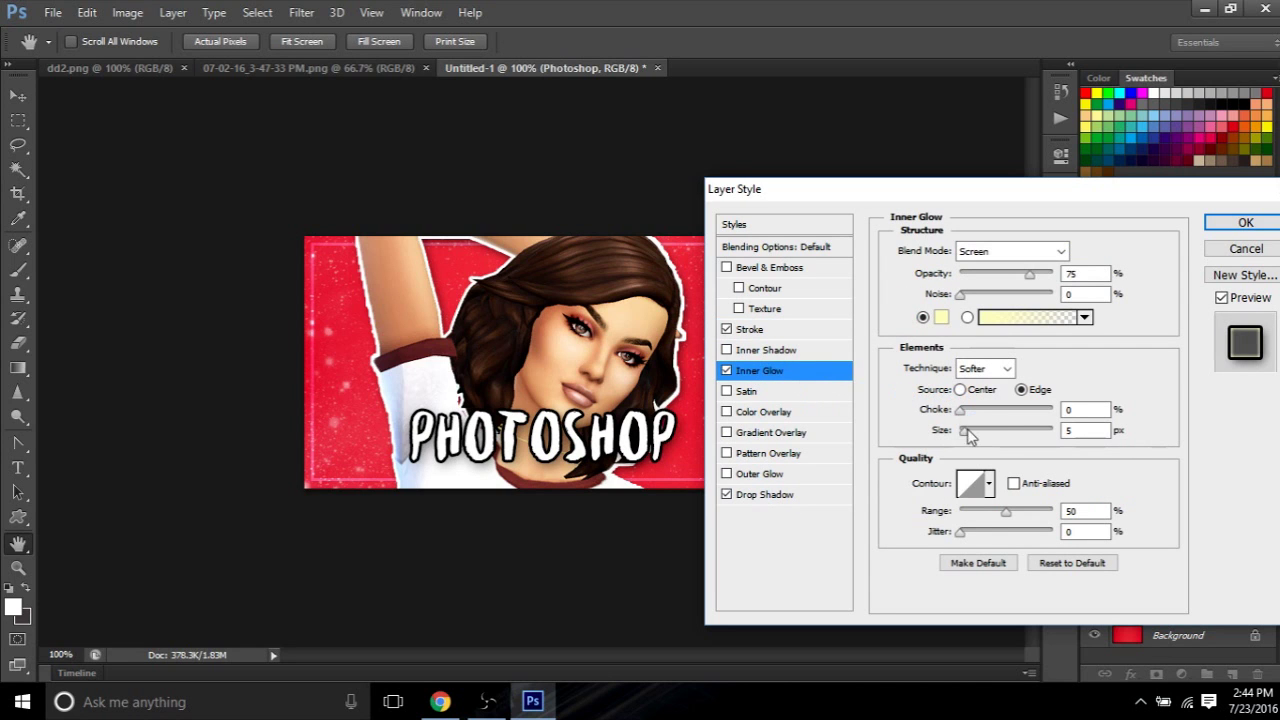
mouse_move(967, 434)
left_mouse_down()
mouse_move(995, 445)
mouse_move(968, 446)
left_mouse_up()
mouse_move(970, 440)
left_mouse_down()
mouse_move(963, 412)
mouse_move(972, 436)
mouse_move(1014, 437)
mouse_move(966, 446)
mouse_move(978, 451)
left_mouse_up()
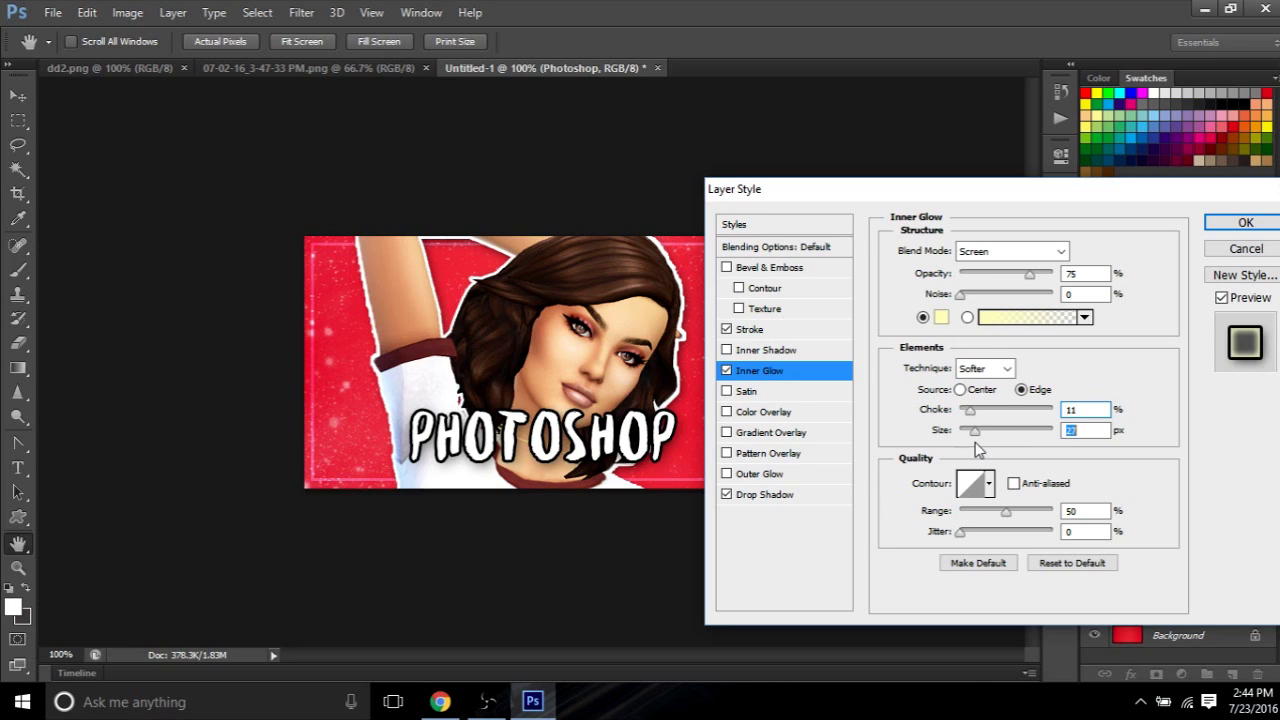
left_click_drag(1031, 286, 1038, 290)
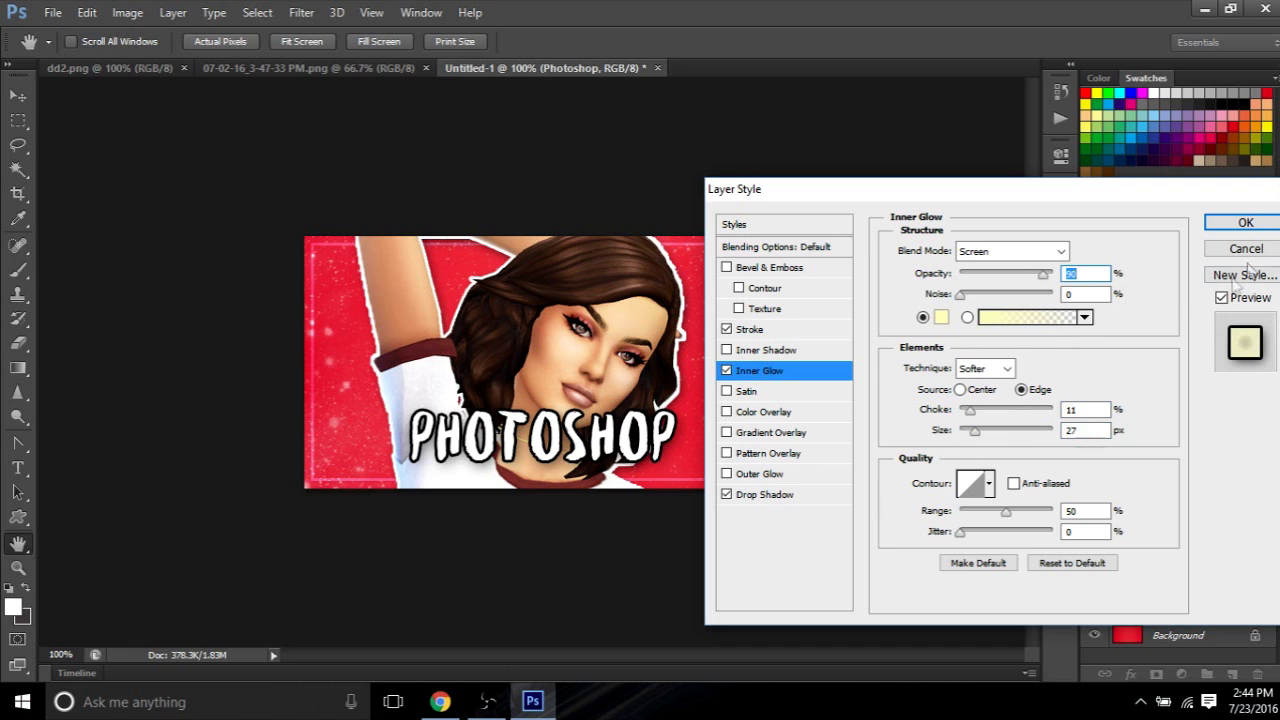
left_click(1245, 224)
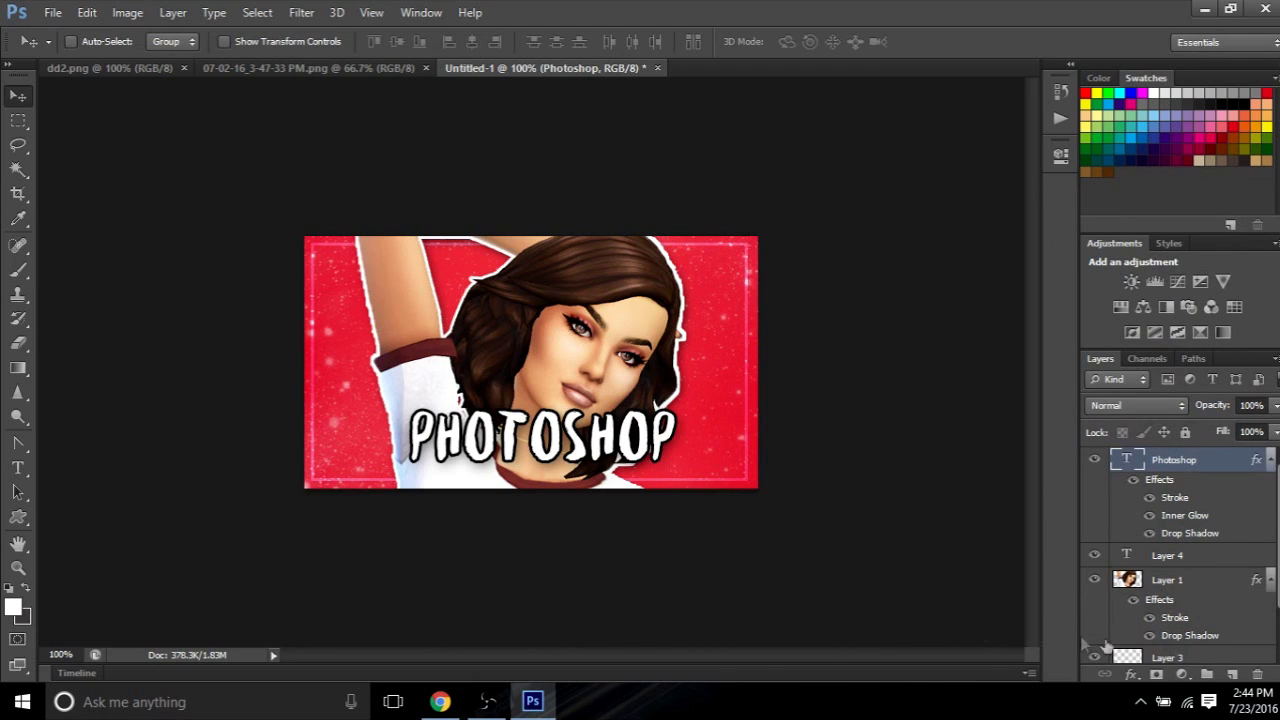
Add a new layer and type TUTORIAL in a text box above PHOTOSHOP
left_click(1233, 675)
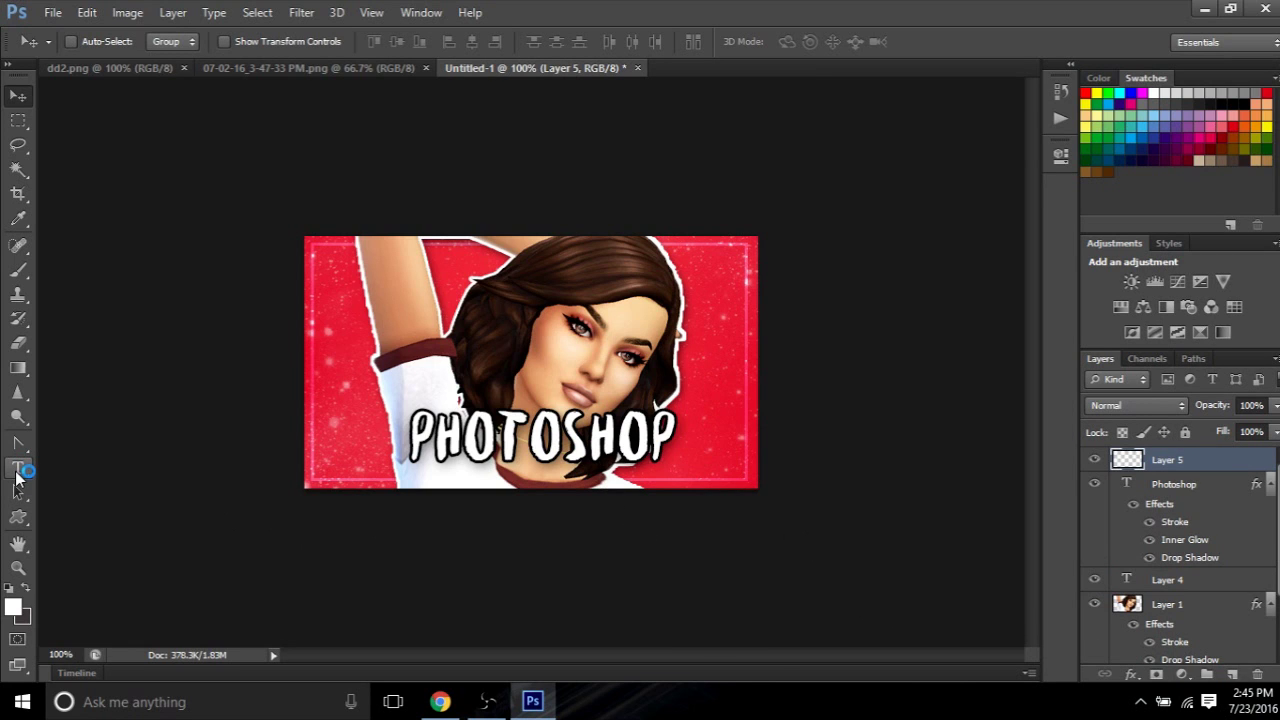
left_click(16, 470)
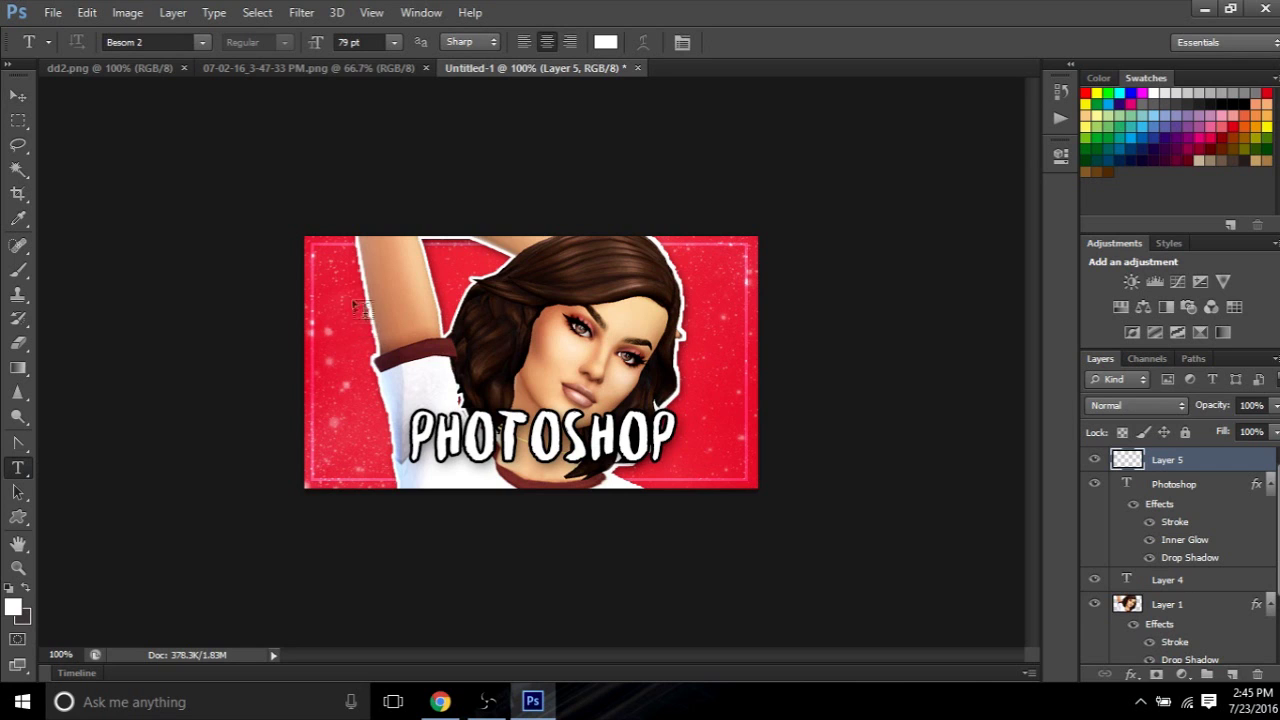
left_click_drag(336, 292, 713, 410)
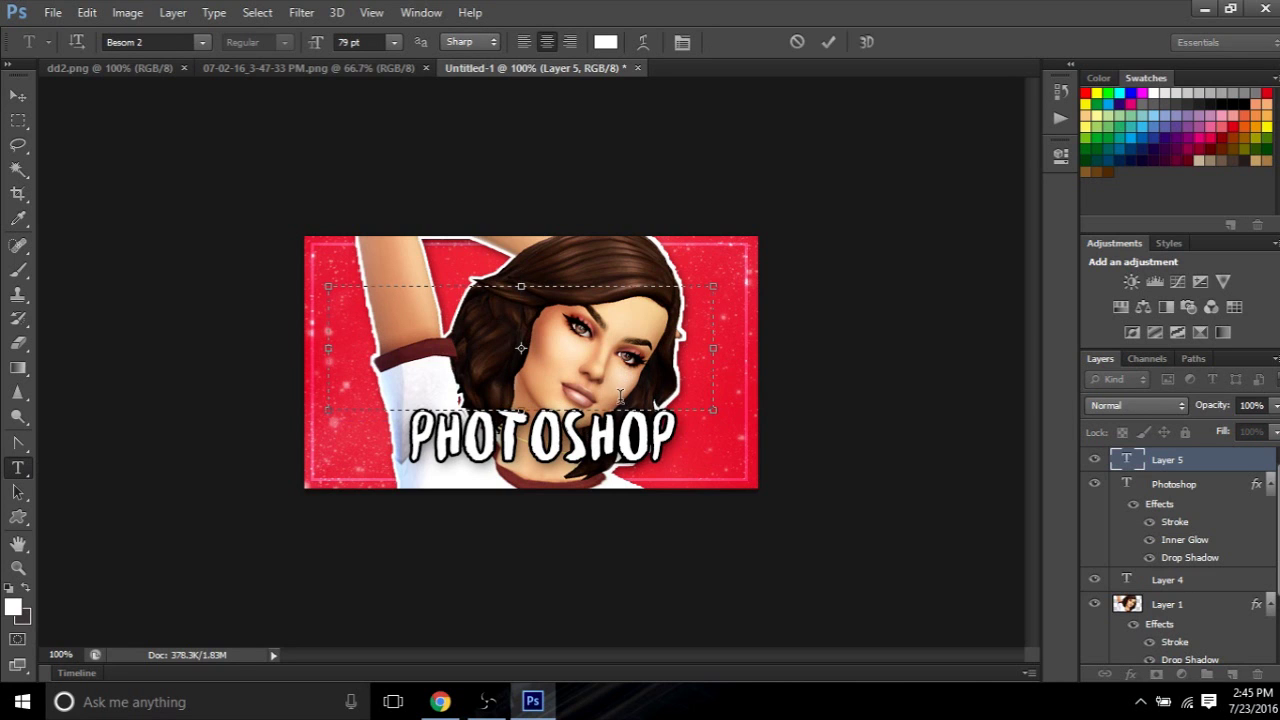
type("TUTORIAL")
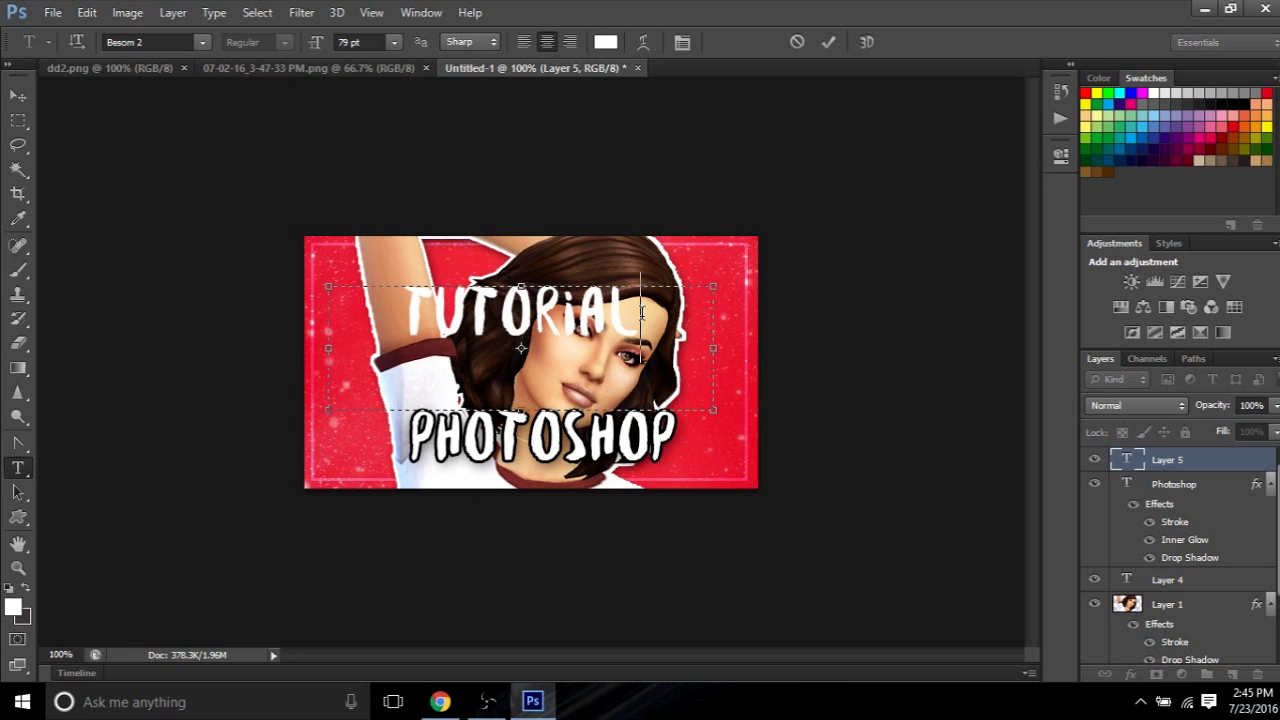
key("ctrl+a")
Try the LillyBelle and Sweet Pea fonts on tutorial and size it 30 pt
left_click(202, 42)
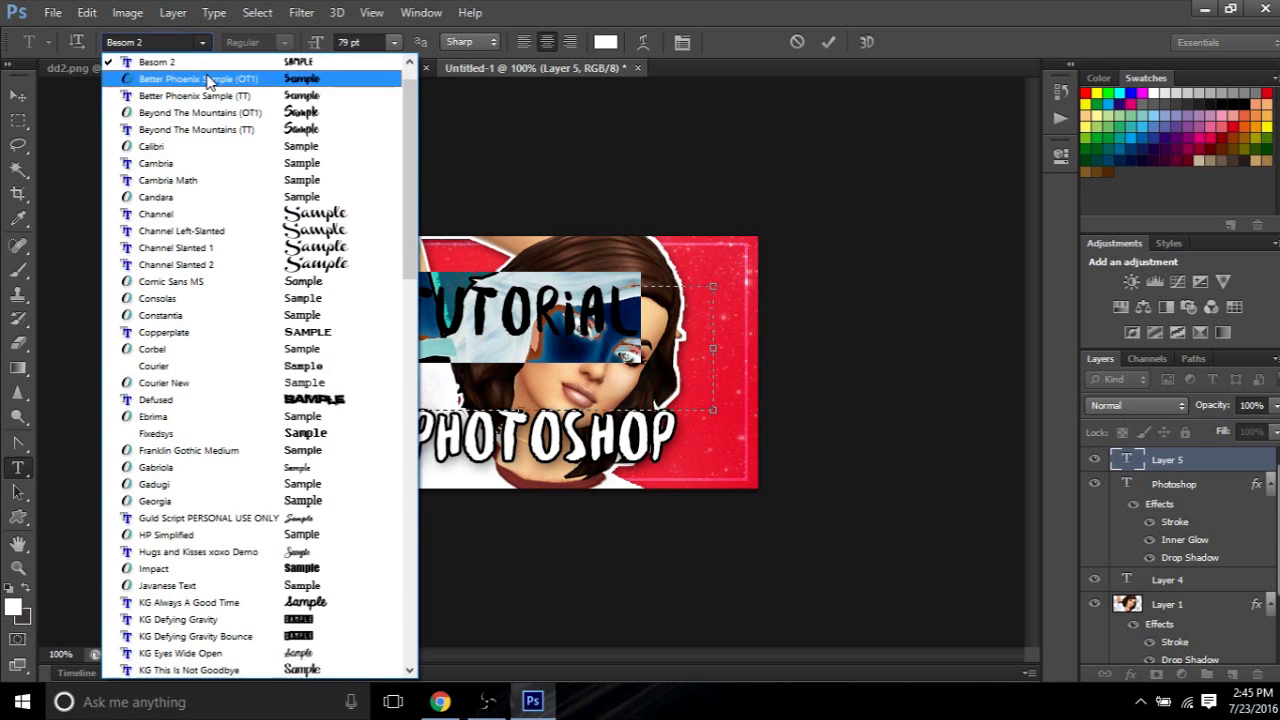
left_click_drag(406, 193, 408, 300)
left_click(369, 348)
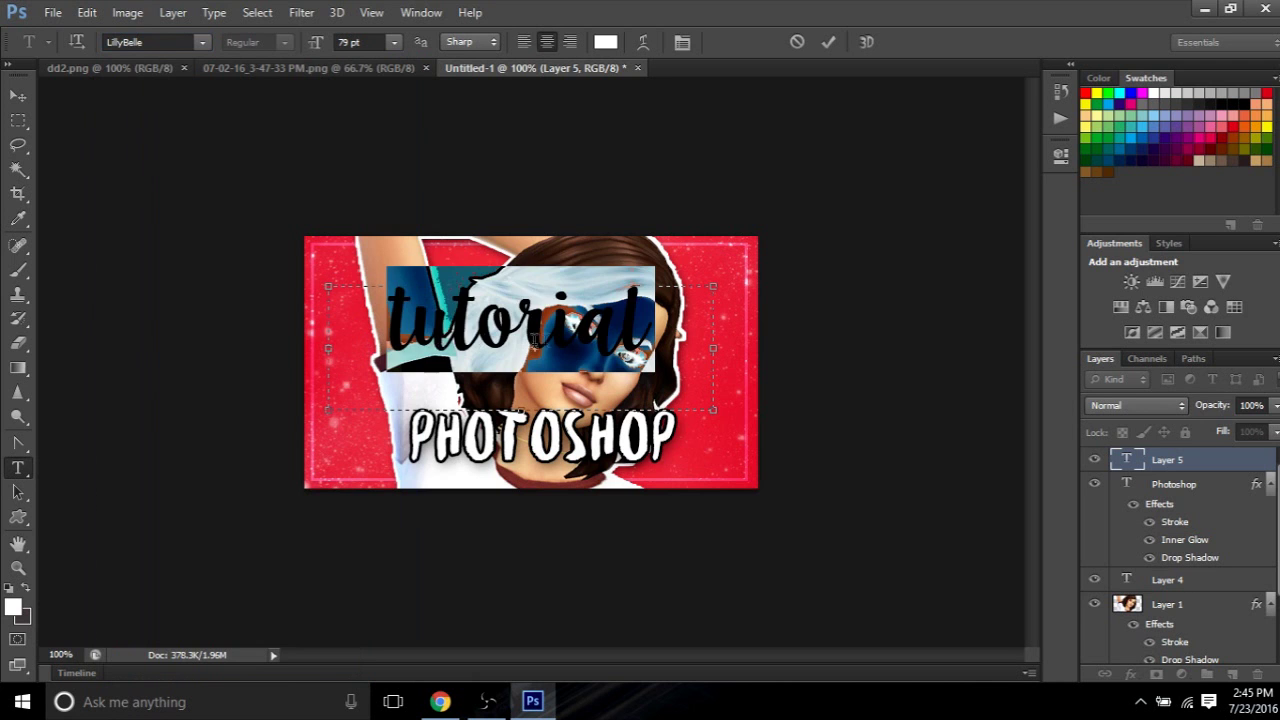
left_click(202, 42)
scroll(352, 508, "down", 1)
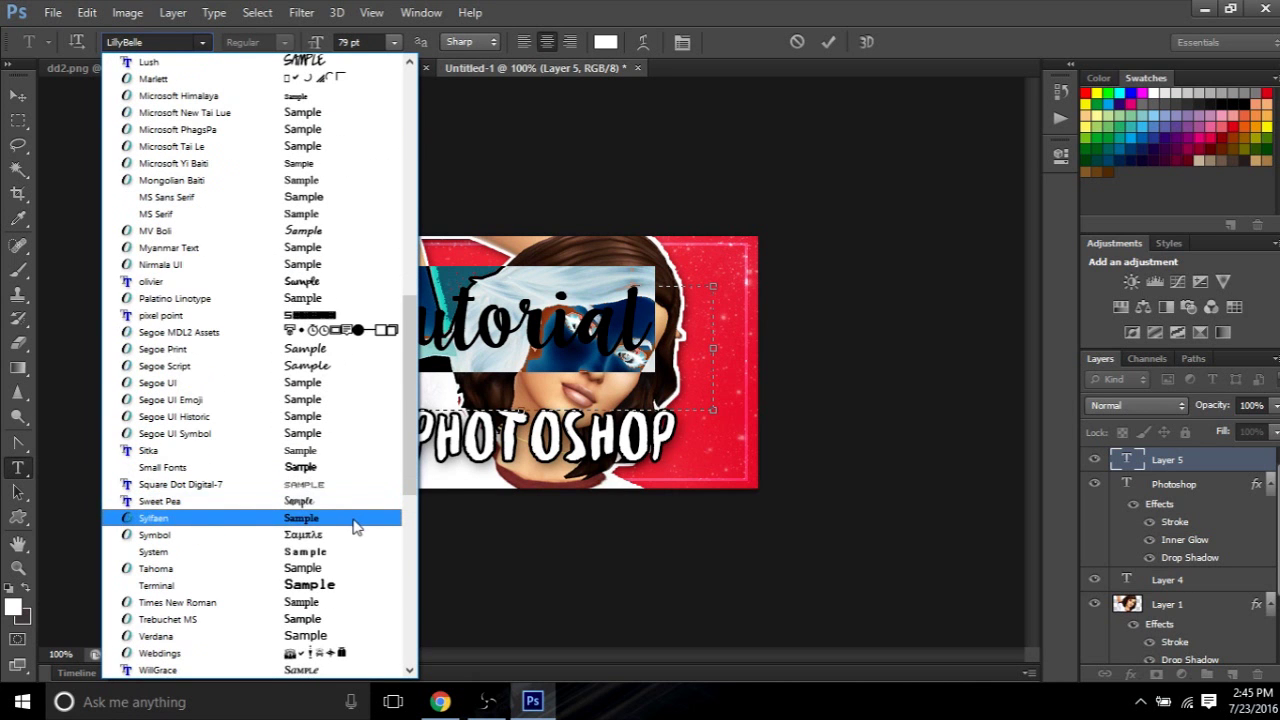
left_click(354, 500)
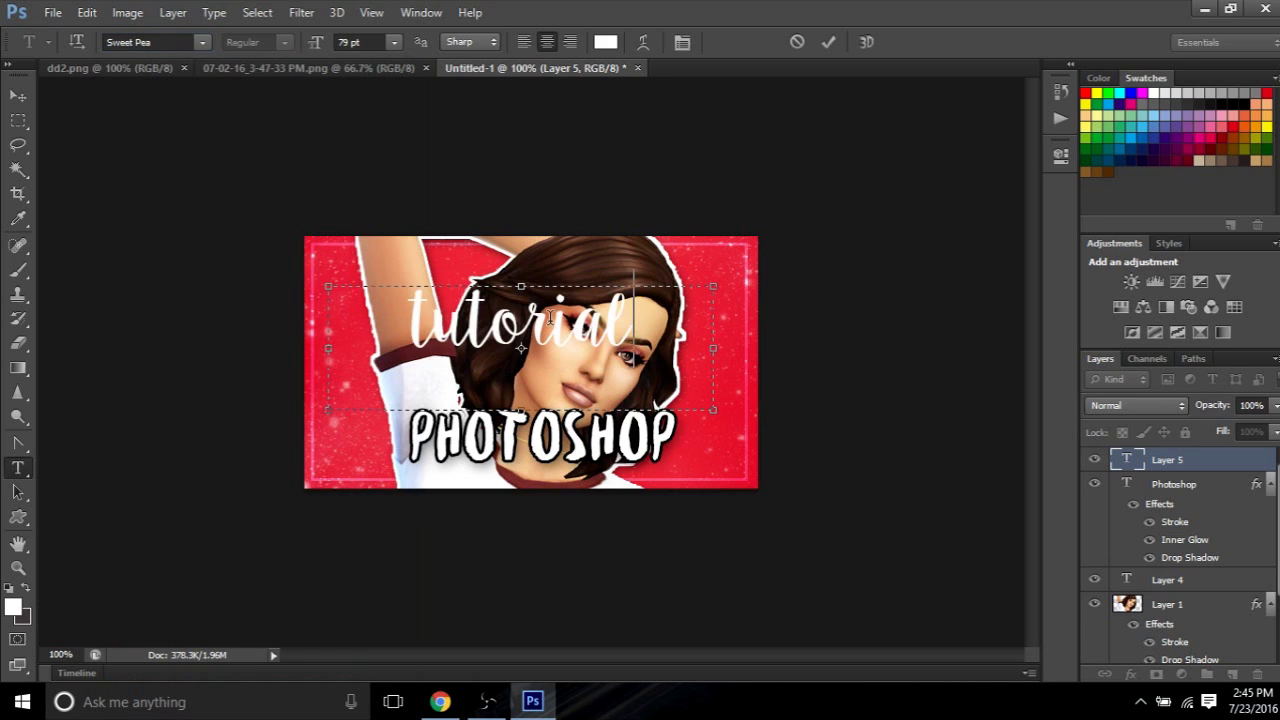
left_click(394, 42)
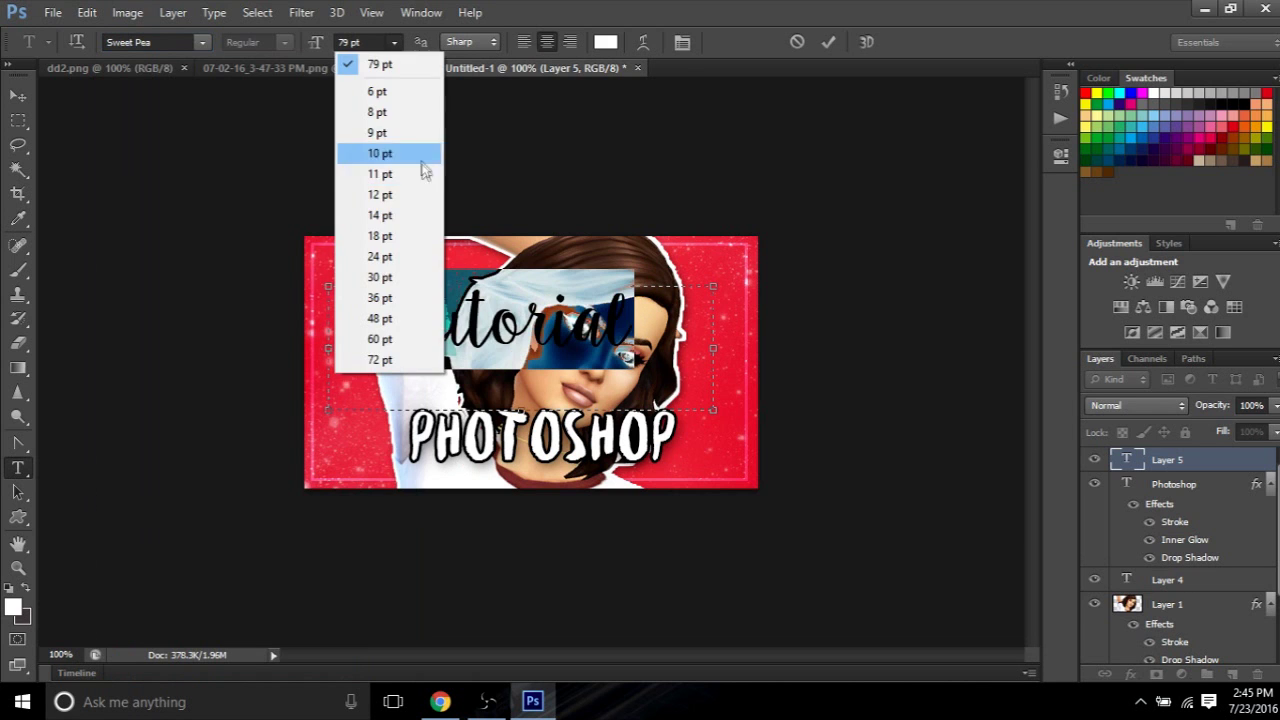
left_click(422, 155)
left_click(394, 42)
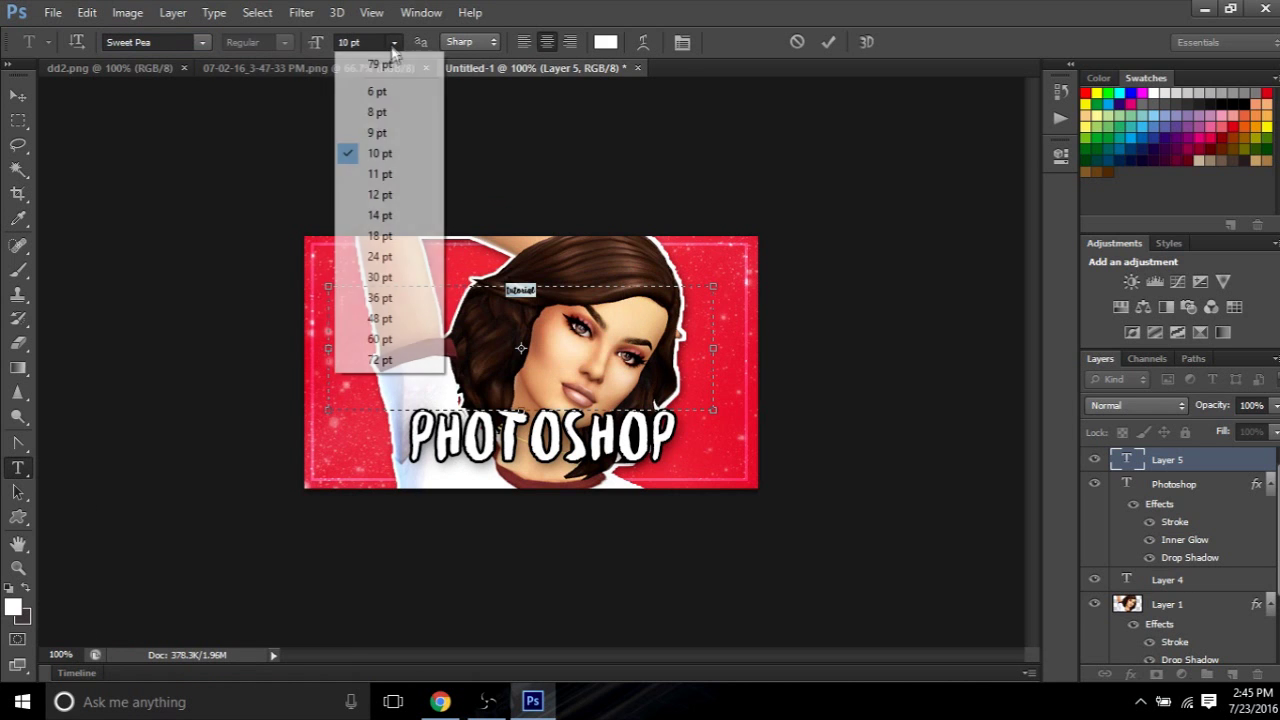
left_click(406, 285)
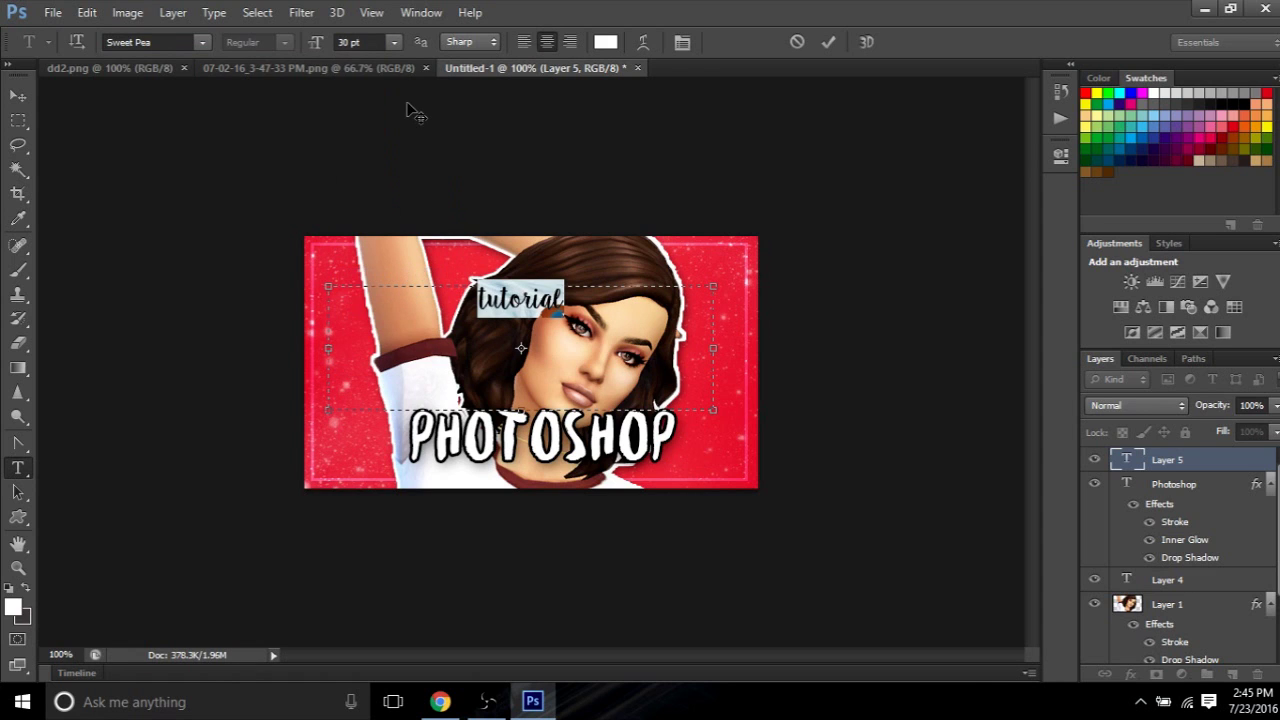
Test a swash and Segoe UI Symbol, then settle on Channel at 30 pt
left_click(578, 306)
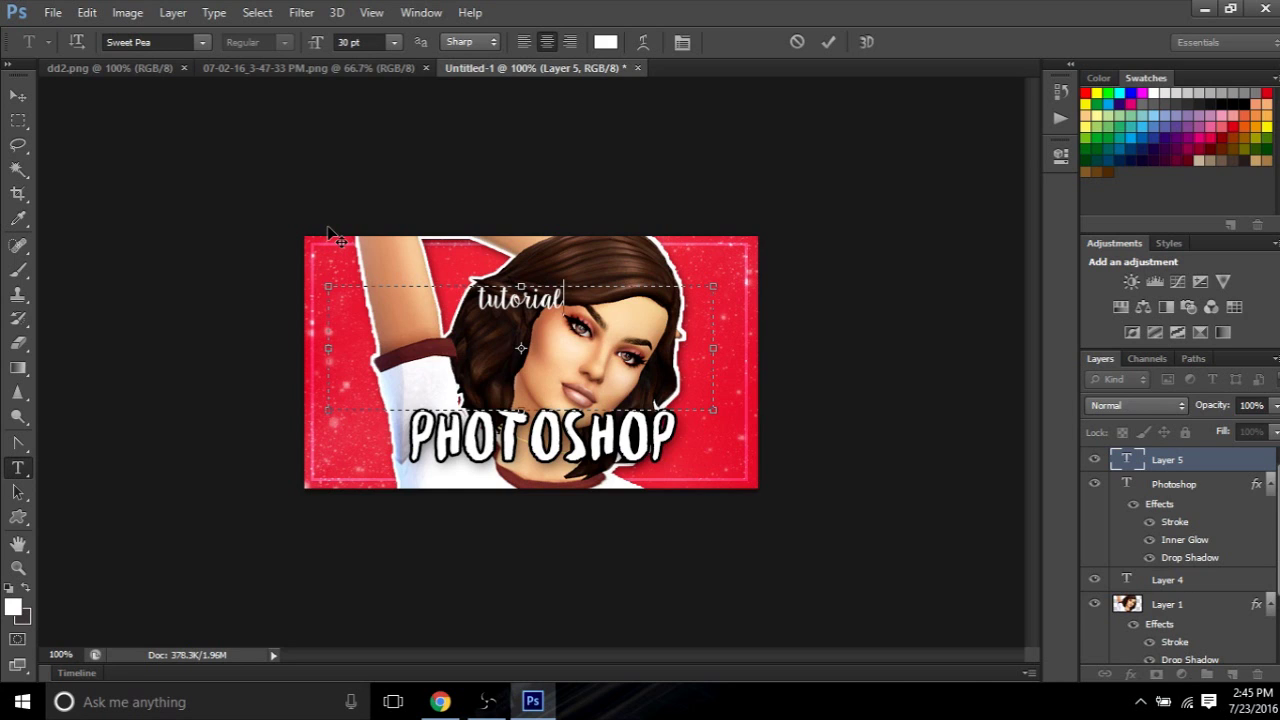
key("ctrl+v")
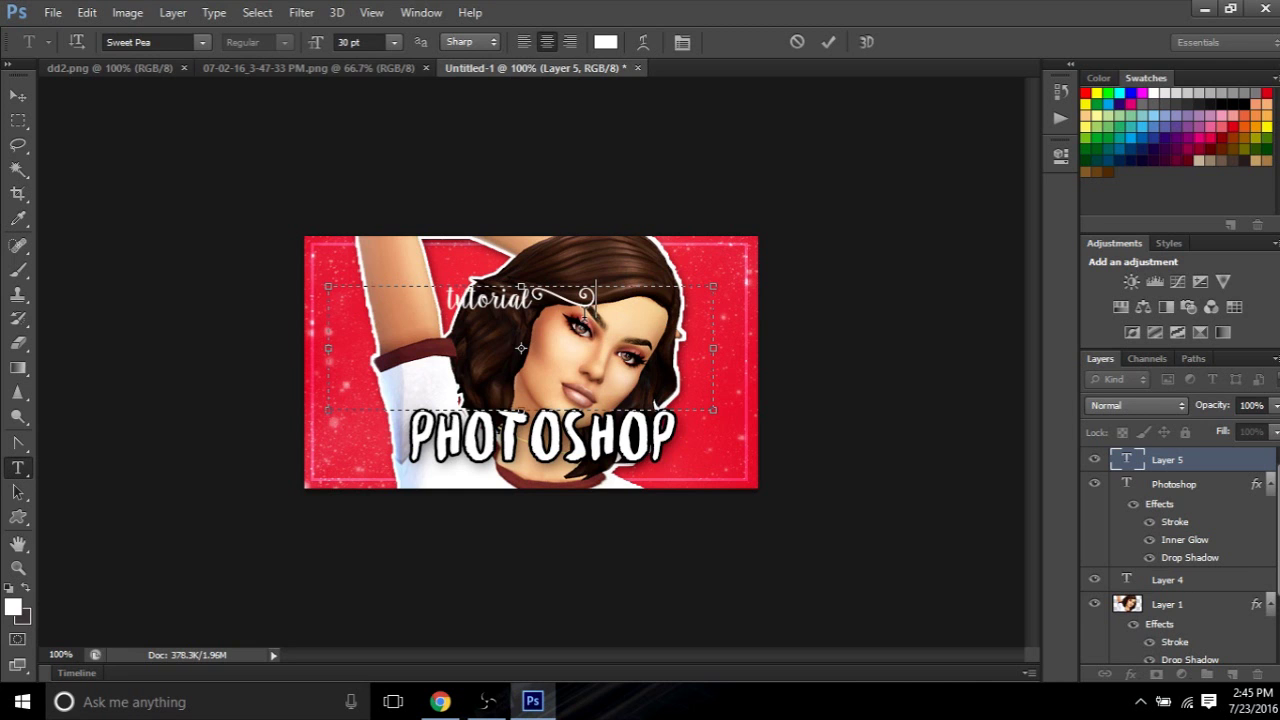
key("ctrl+z")
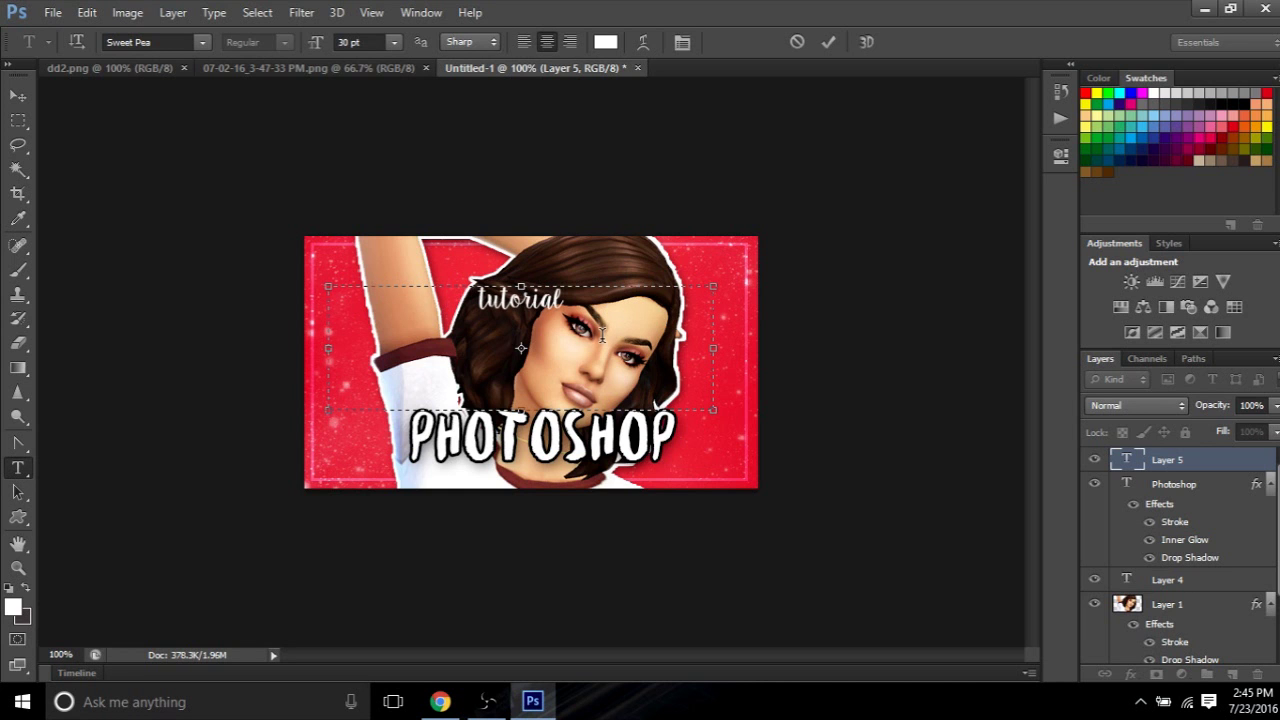
left_click(202, 42)
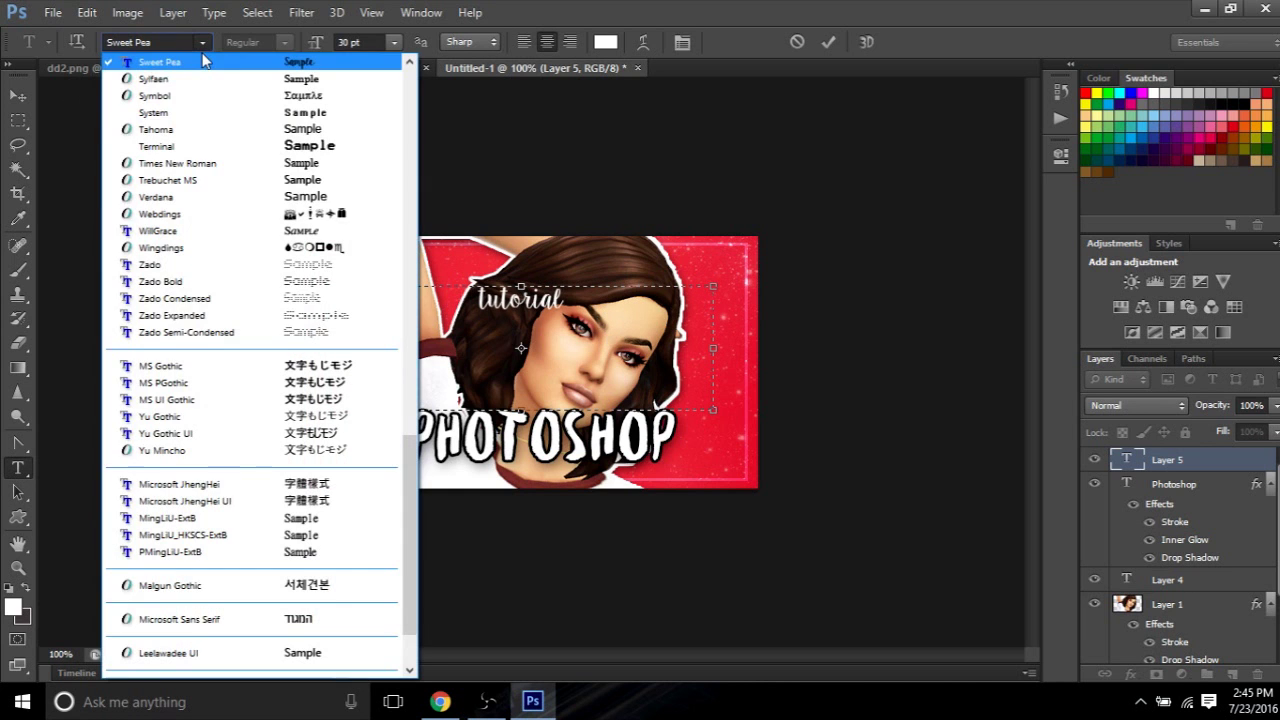
scroll(380, 182, "up", 3)
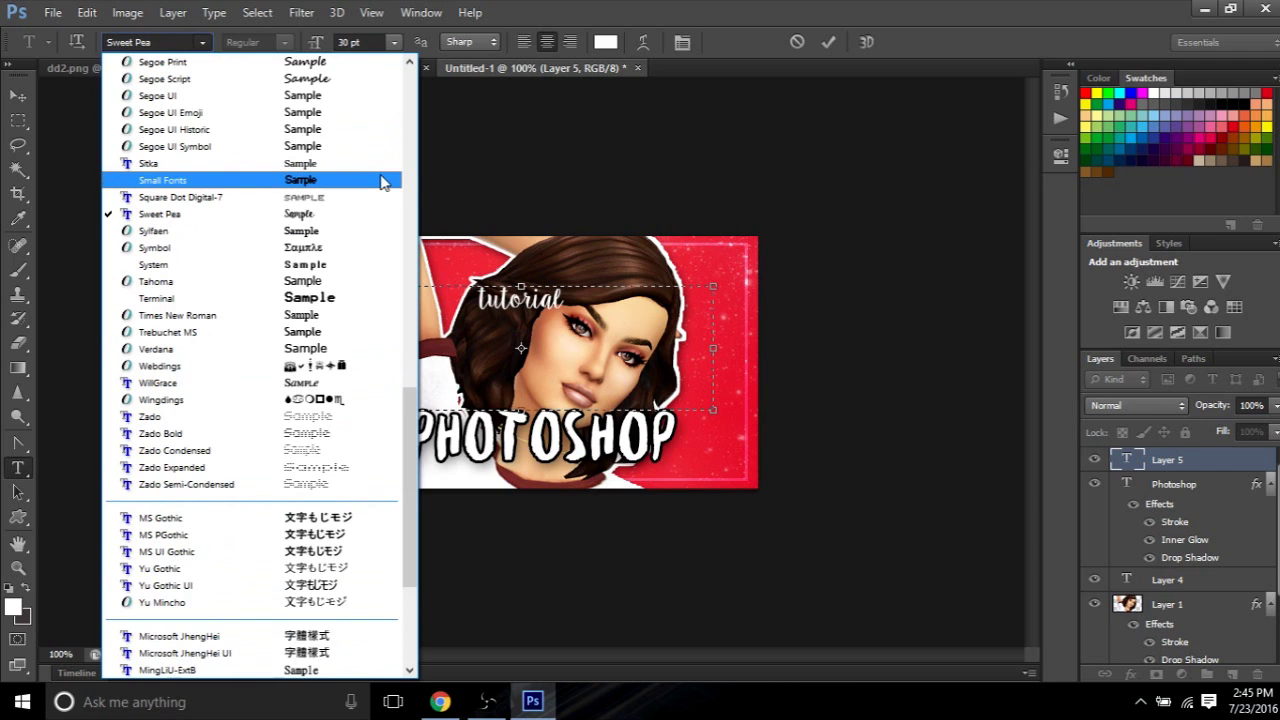
left_click(559, 320)
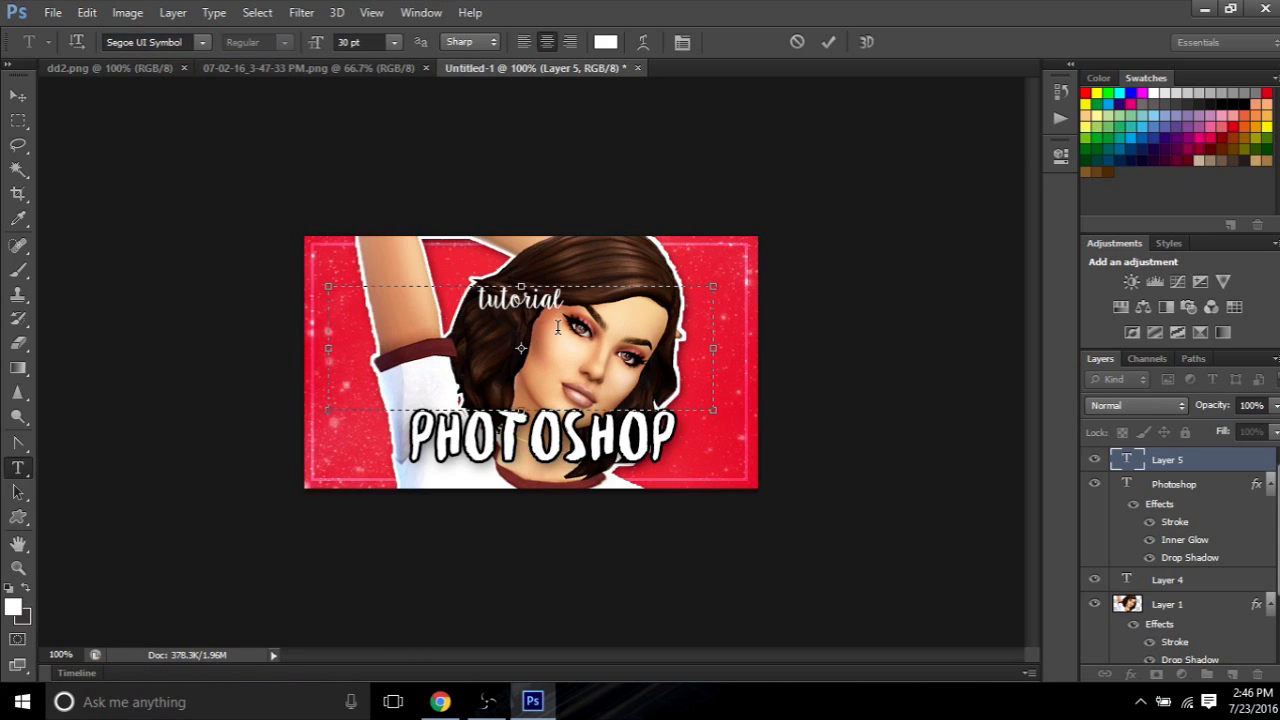
key("ctrl+shift+period")
key("ctrl+shift+period")
key("ctrl+shift+period")
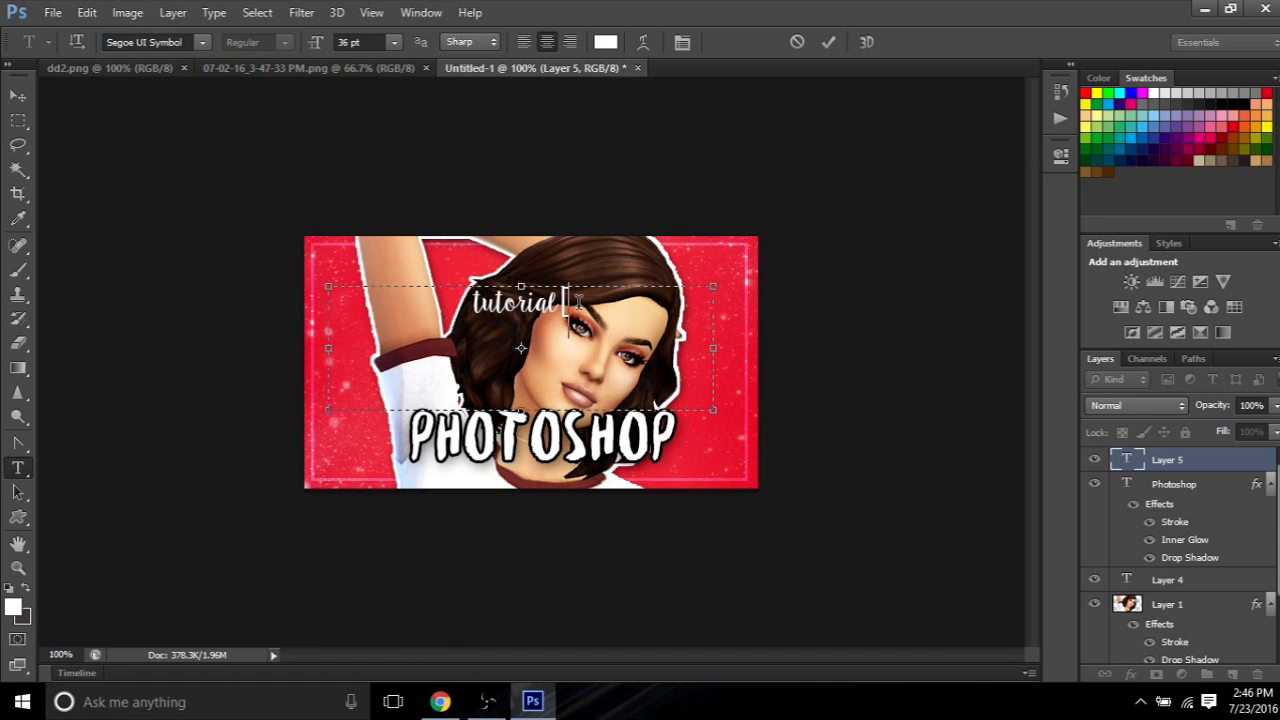
left_click(394, 42)
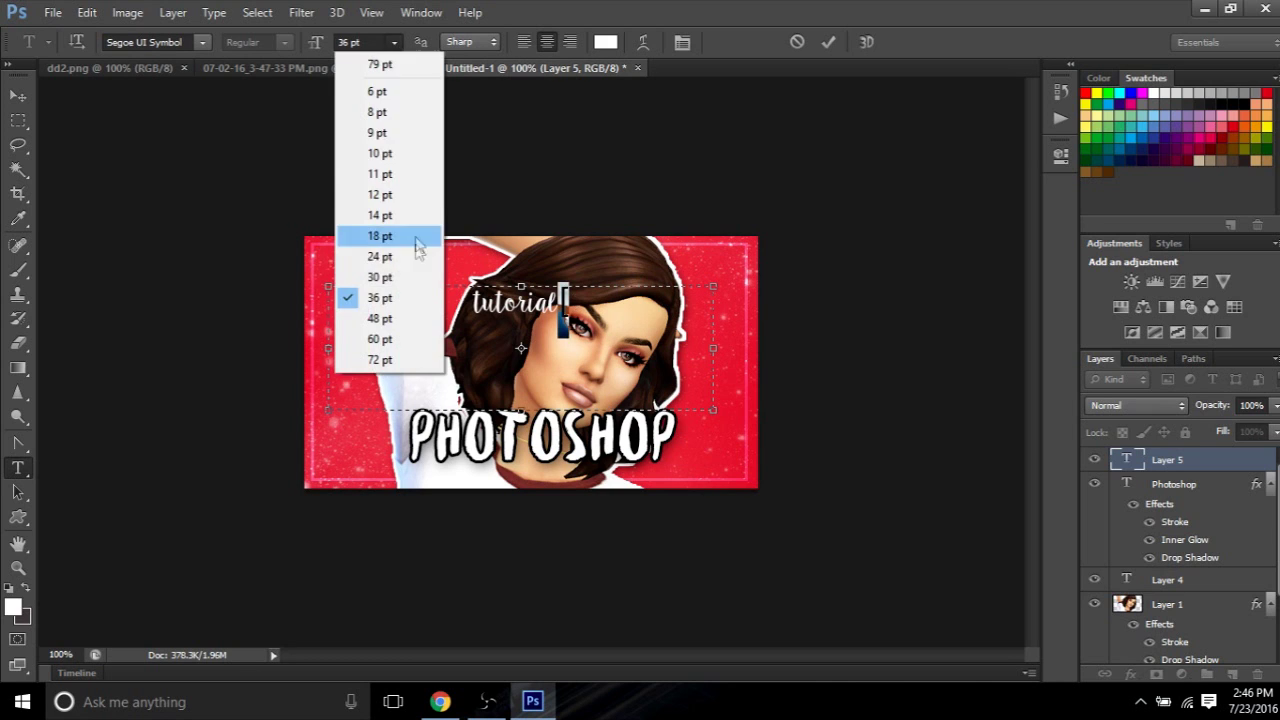
left_click(424, 265)
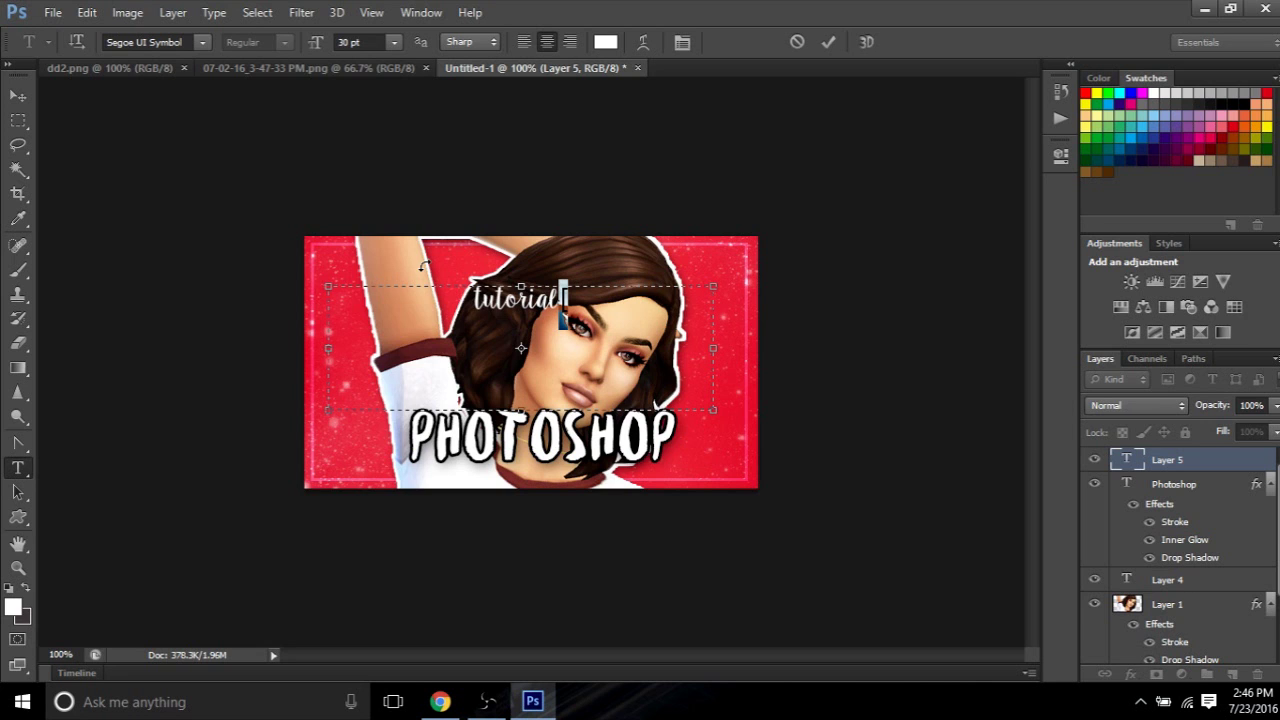
left_click(202, 42)
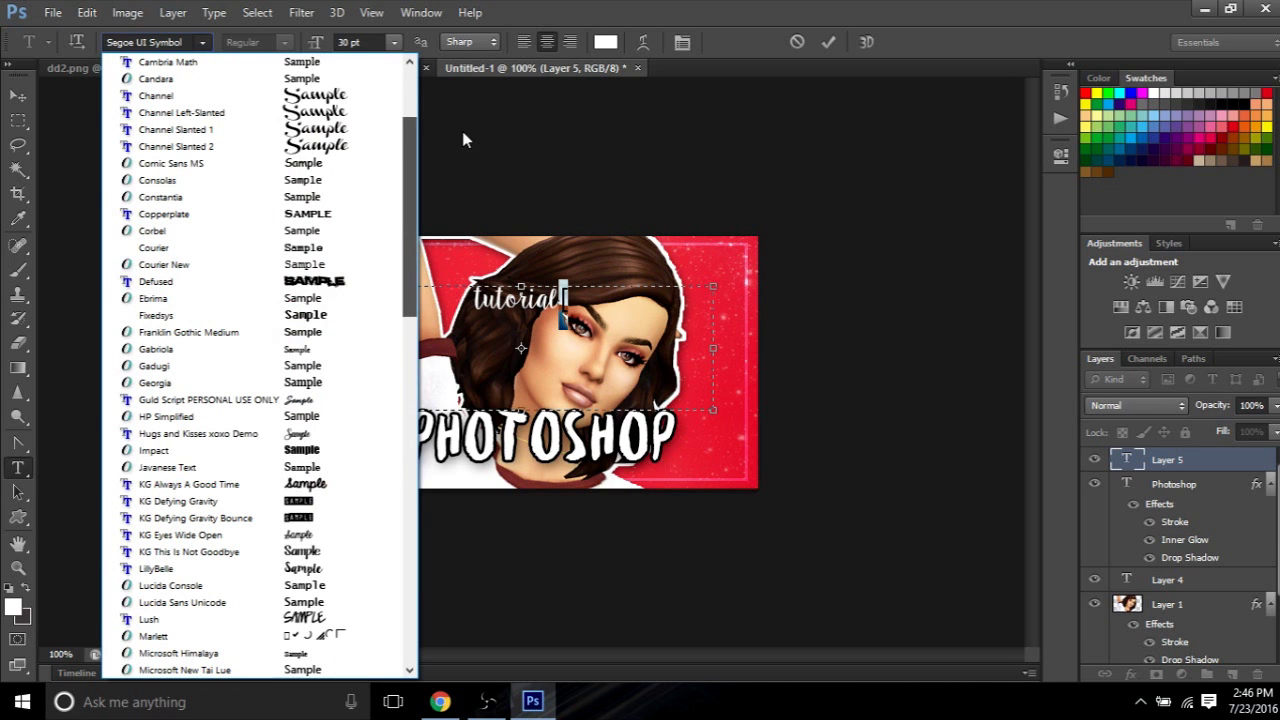
scroll(454, 109, "up", 2)
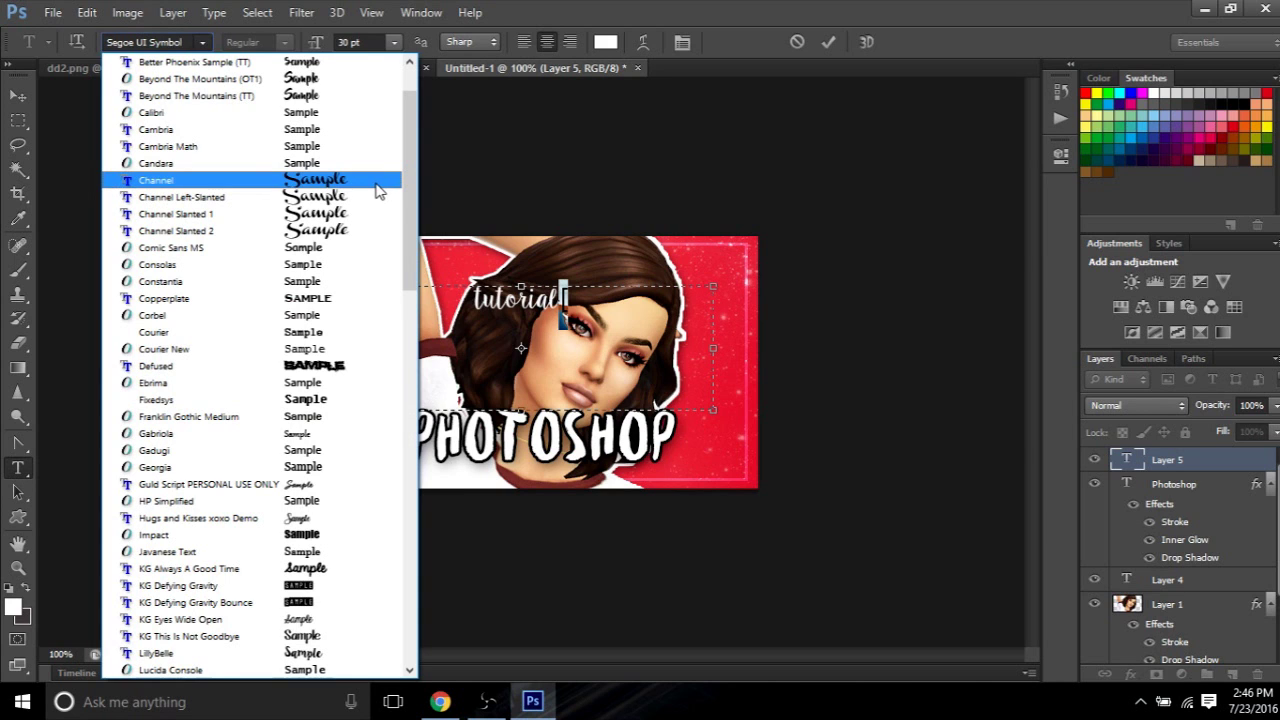
left_click(378, 191)
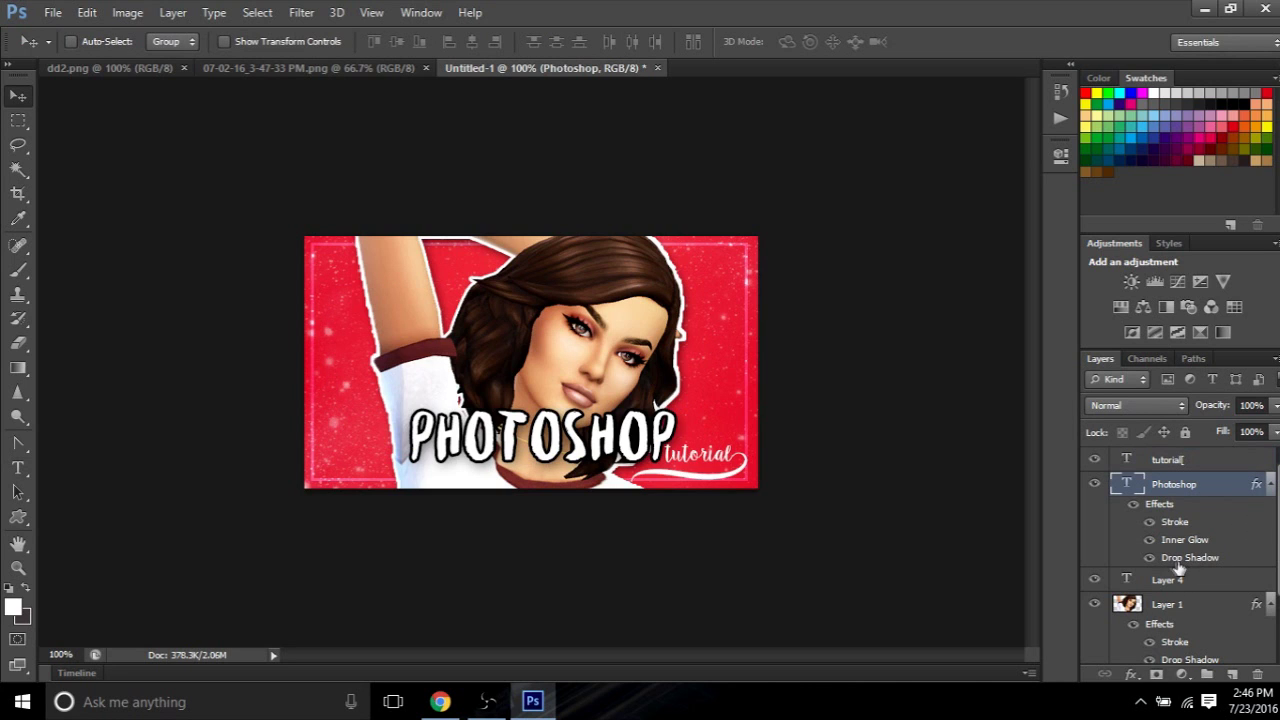
Copy the PHOTOSHOP layer style onto the tutorial layer, then bring up the sims 4 logo image results
right_click(1161, 487)
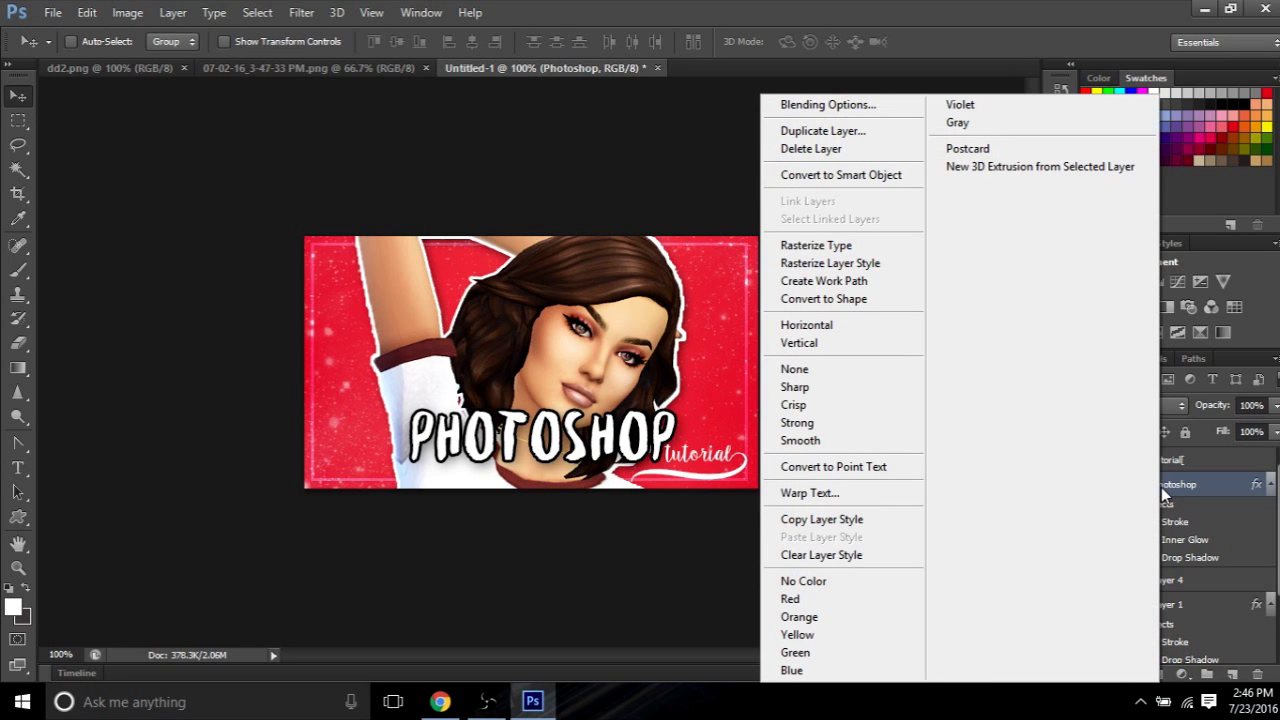
left_click(881, 518)
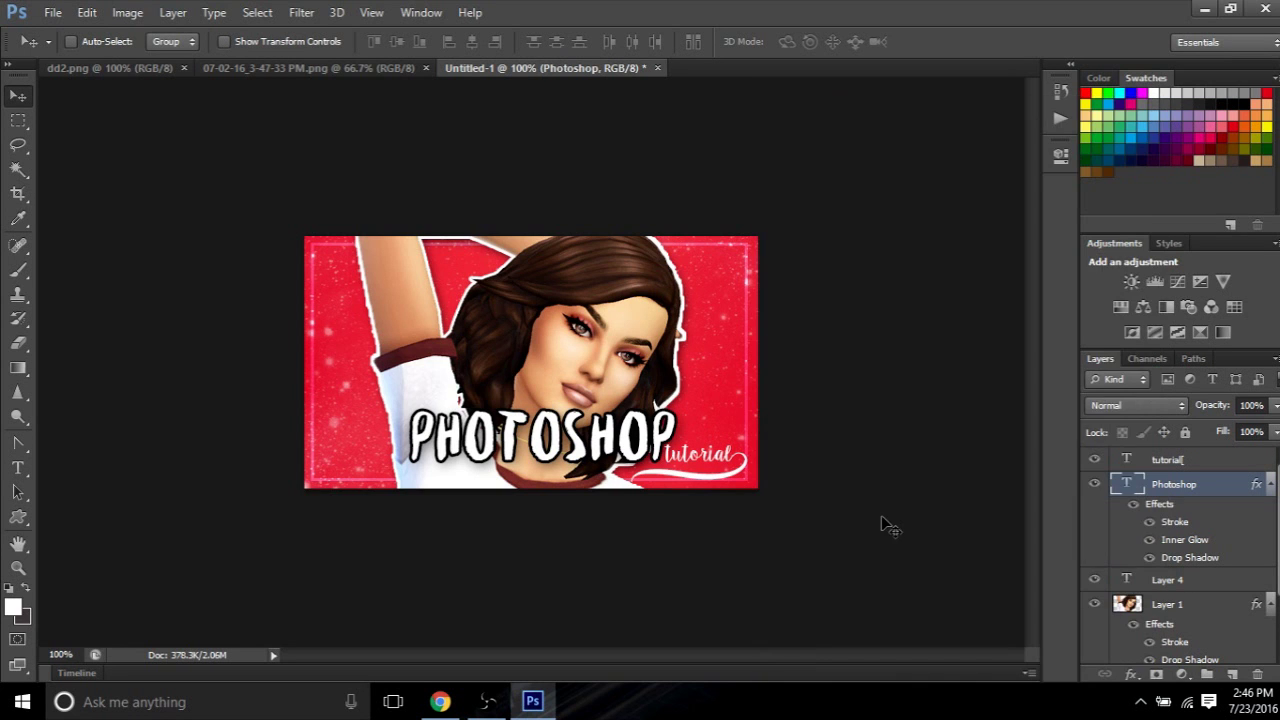
left_click(1178, 461)
right_click(1178, 461)
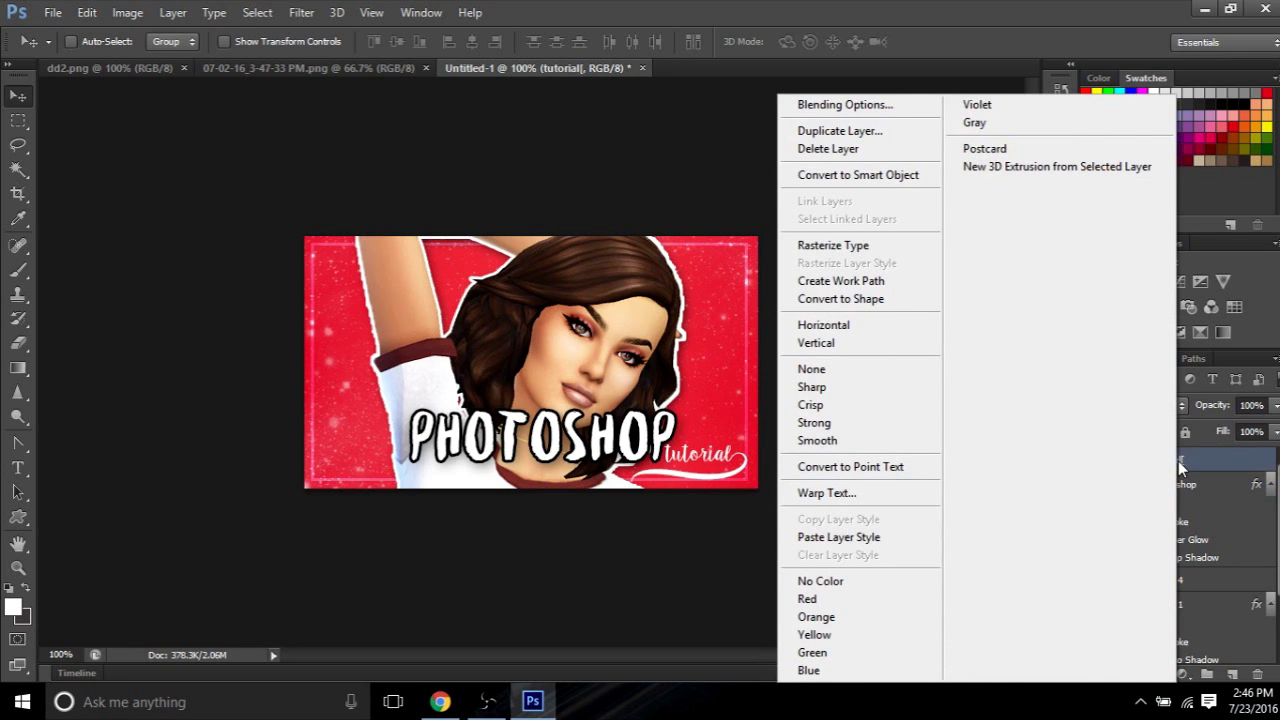
left_click(893, 539)
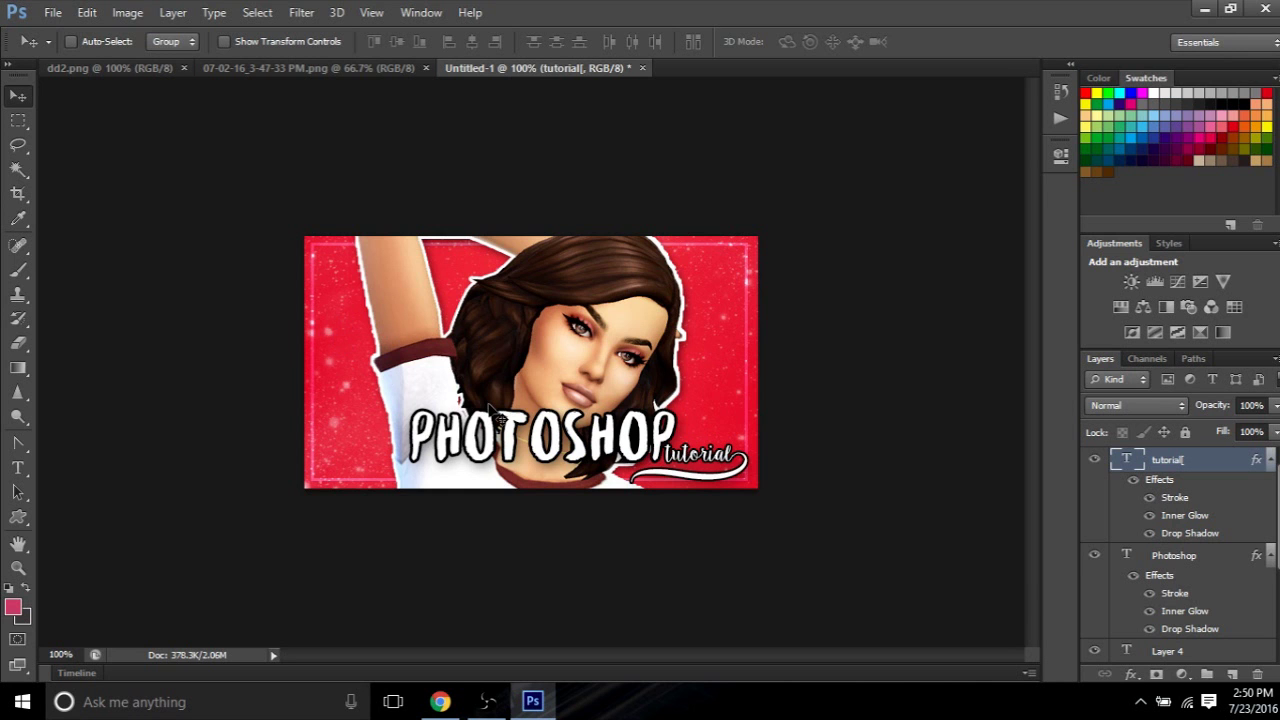
left_click(441, 703)
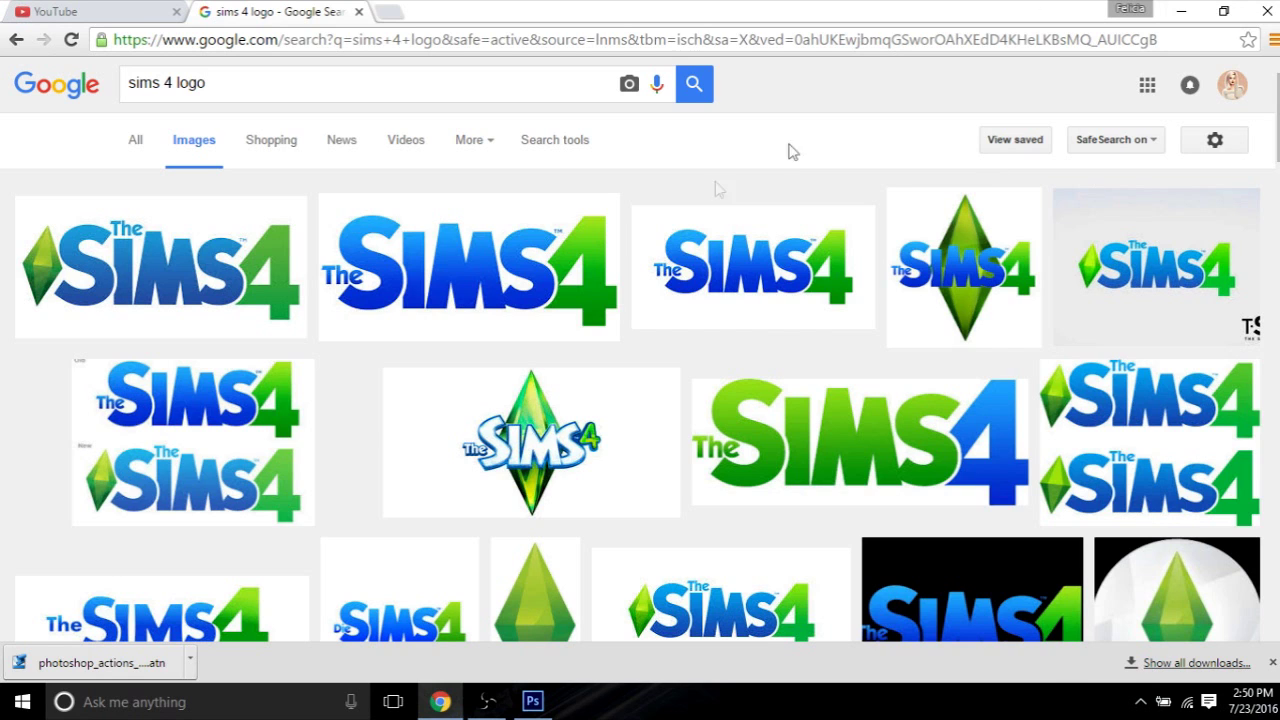
Copy the full-size second Sims 4 logo result image and return to Photoshop
left_click(430, 265)
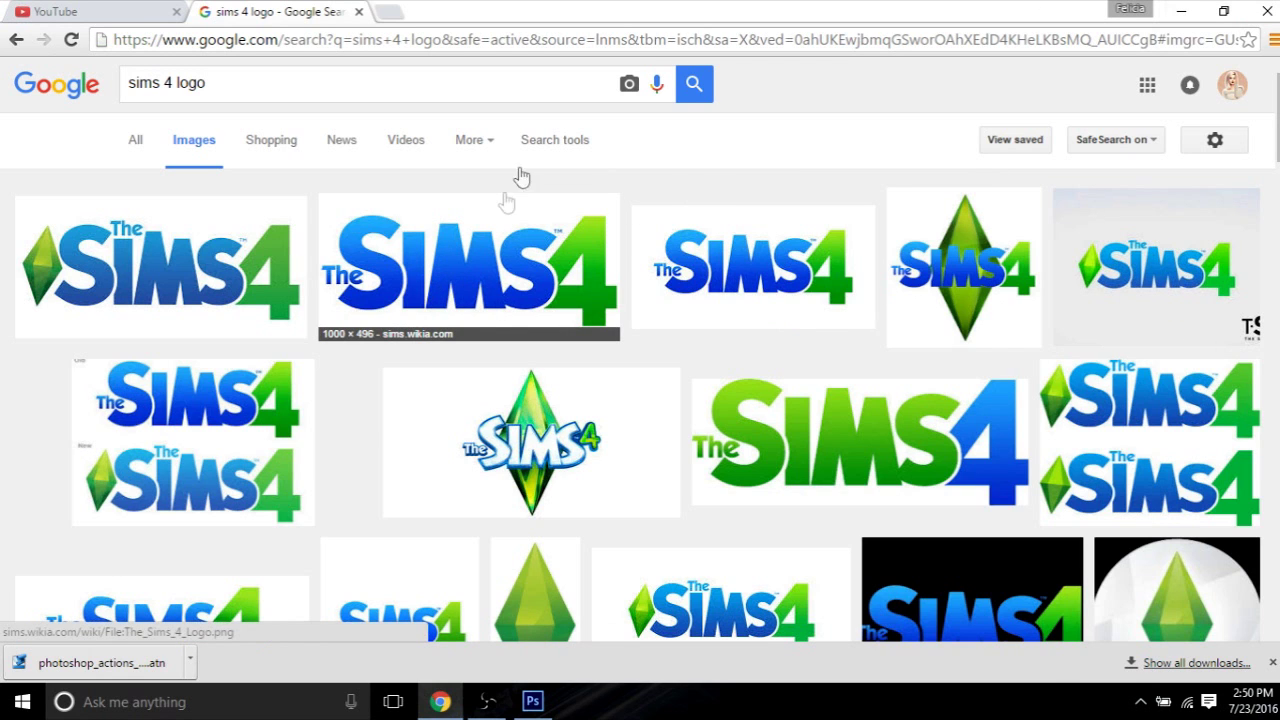
left_click(486, 306)
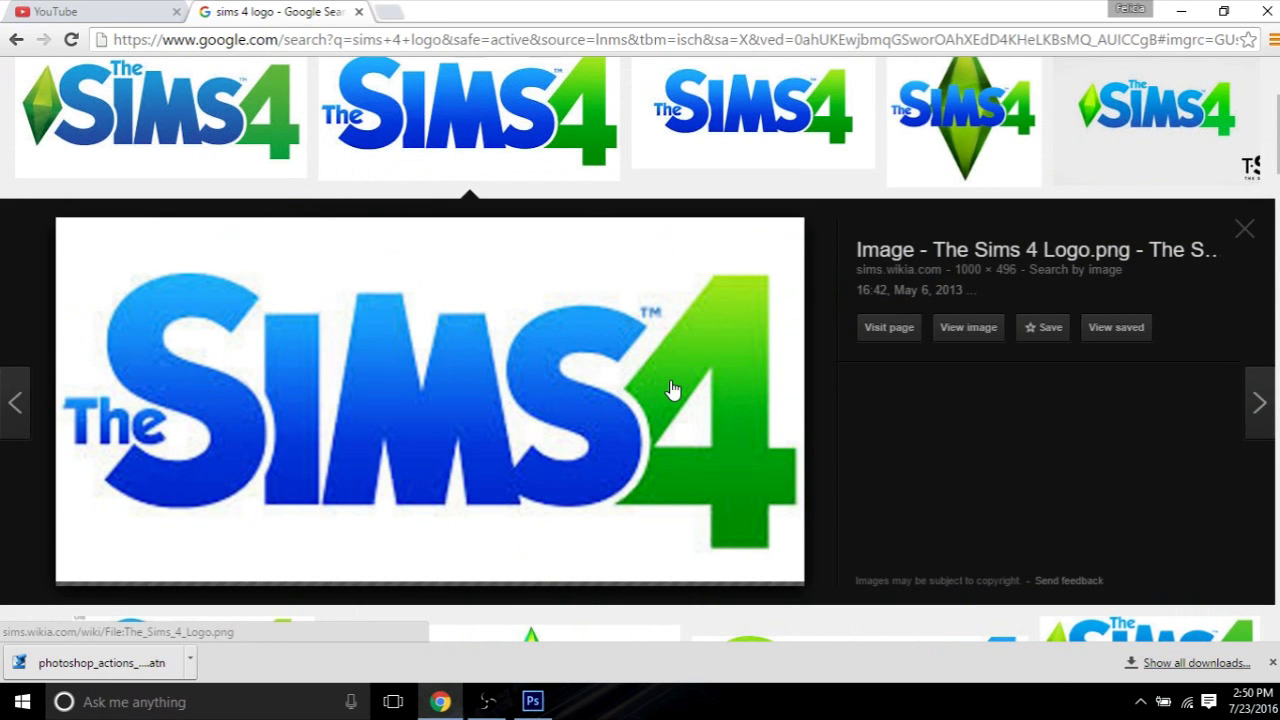
right_click(427, 335)
right_click(357, 355)
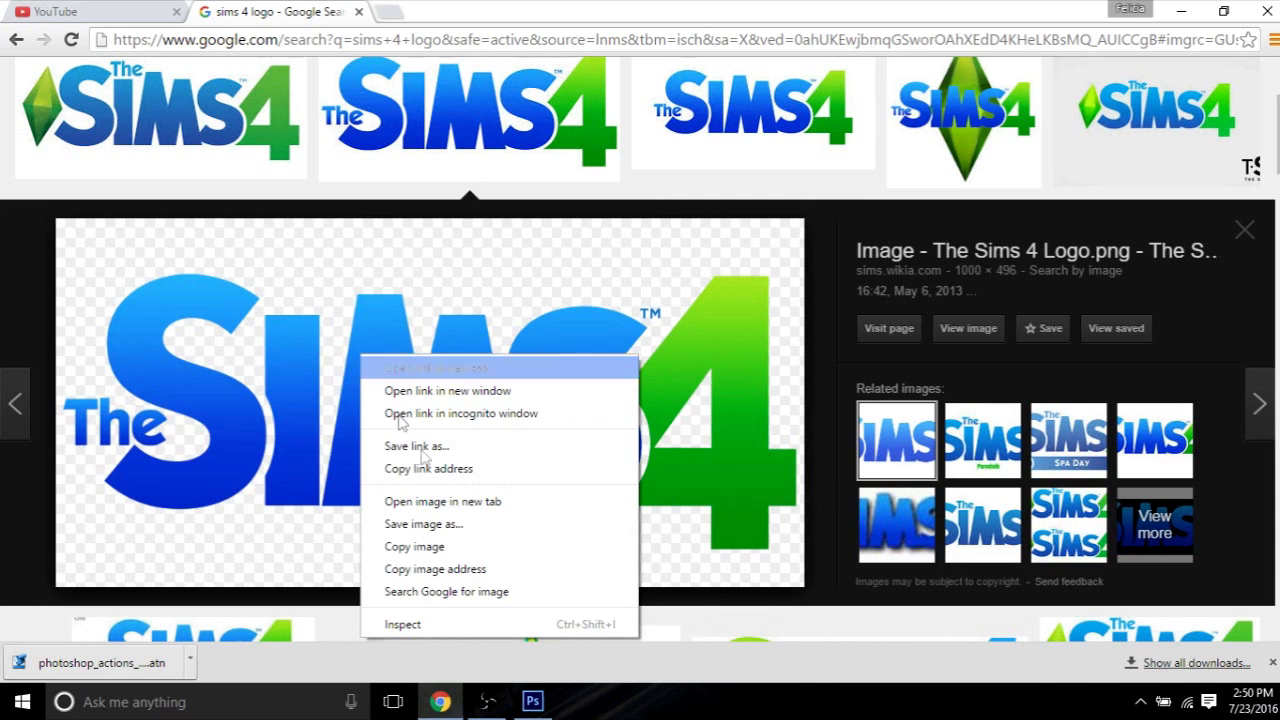
left_click(456, 546)
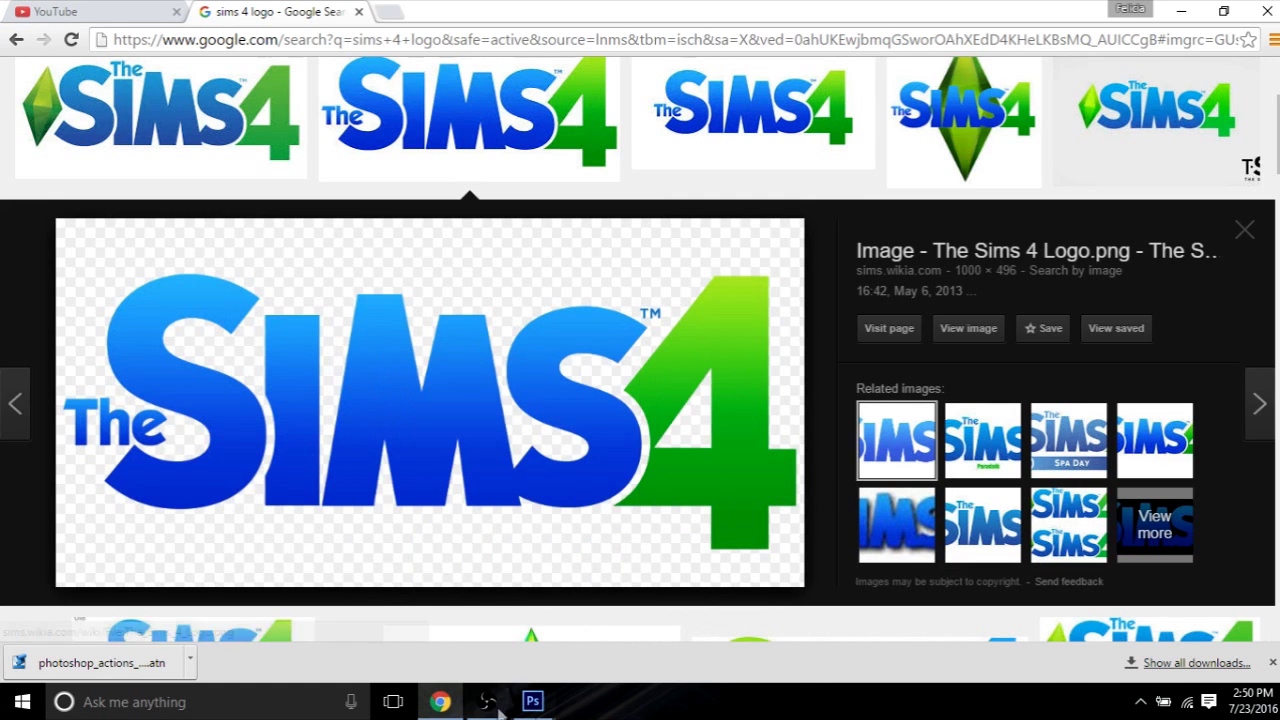
left_click(545, 709)
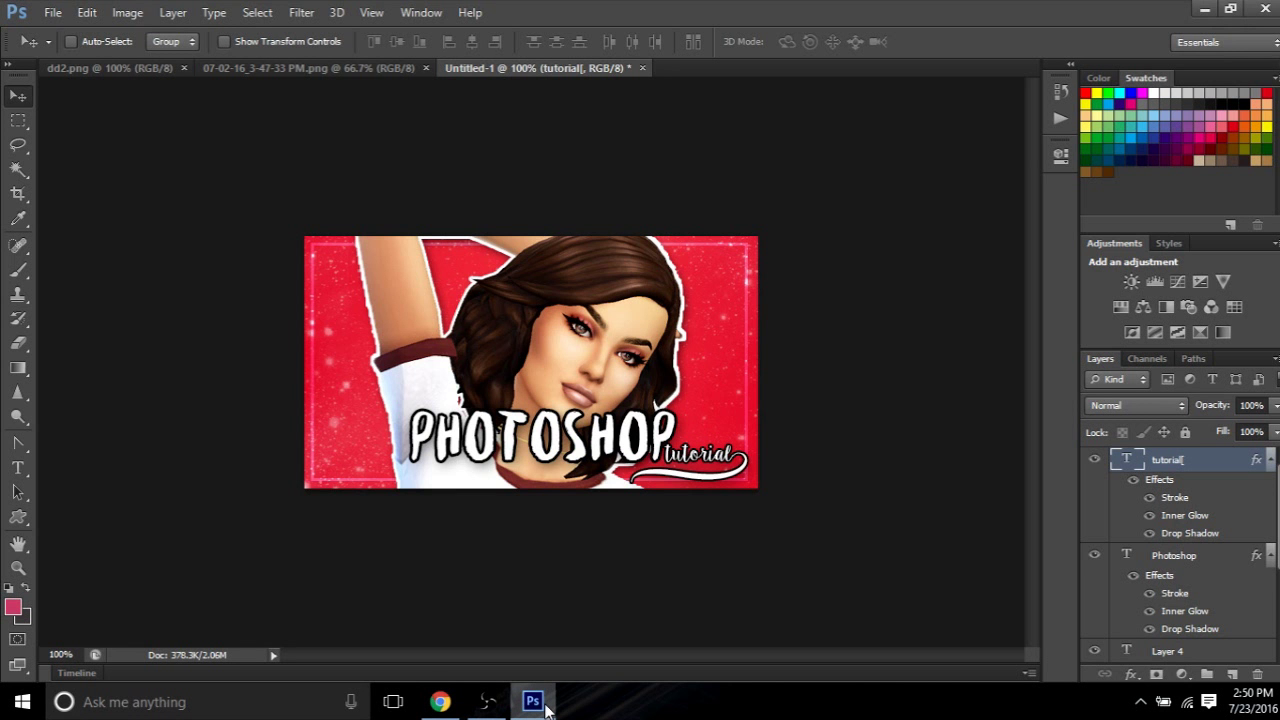
Paste the copied logo as a new layer and drag it across the canvas
left_click(82, 16)
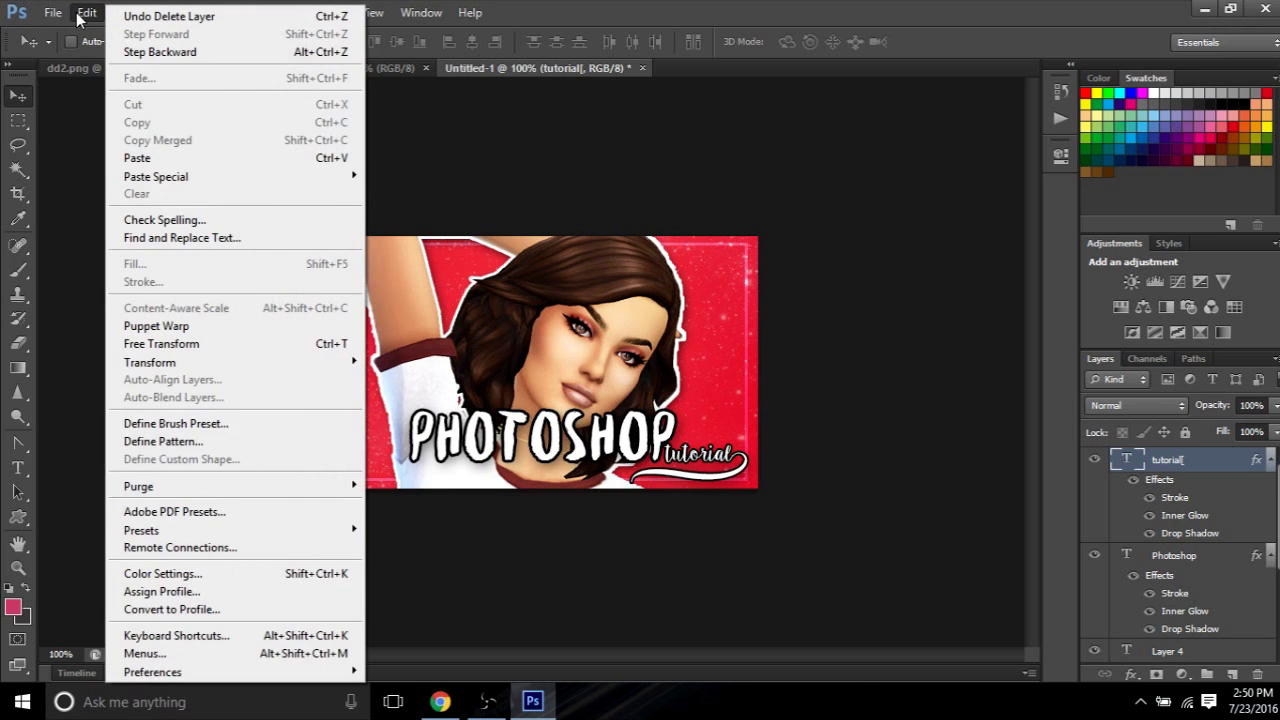
left_click(163, 160)
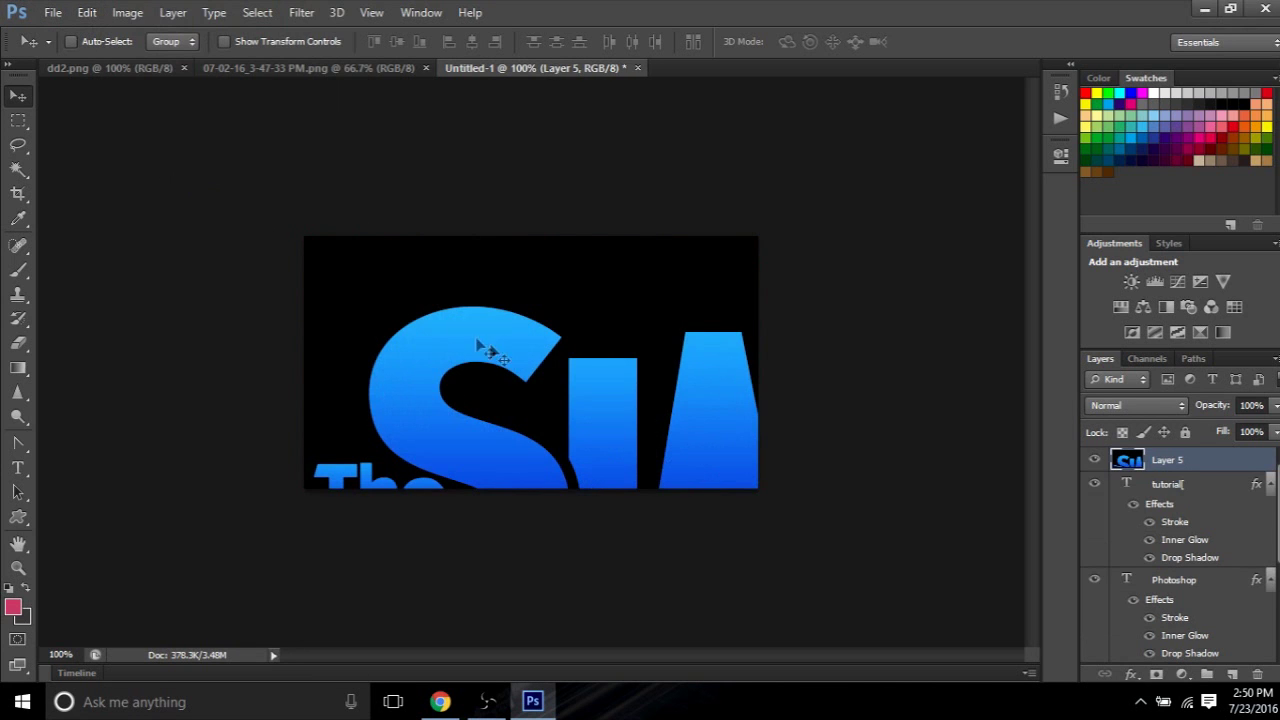
left_click_drag(598, 402, 452, 336)
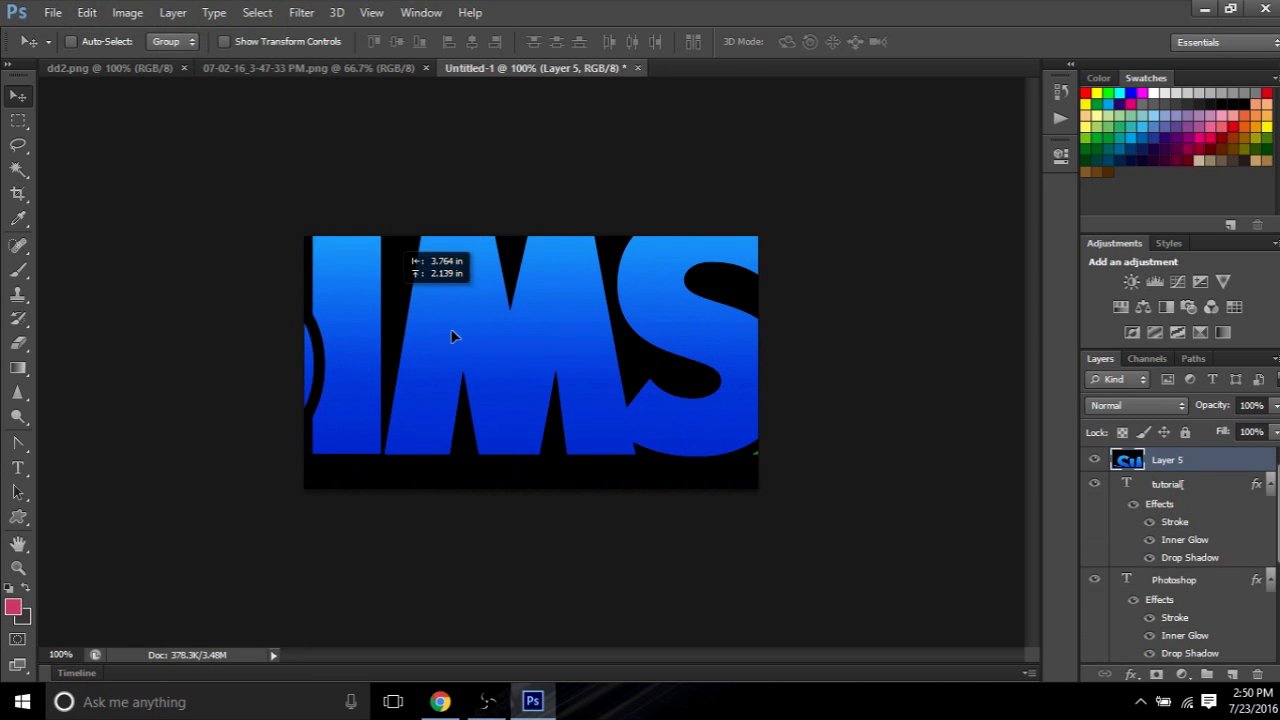
left_click_drag(452, 336, 530, 336)
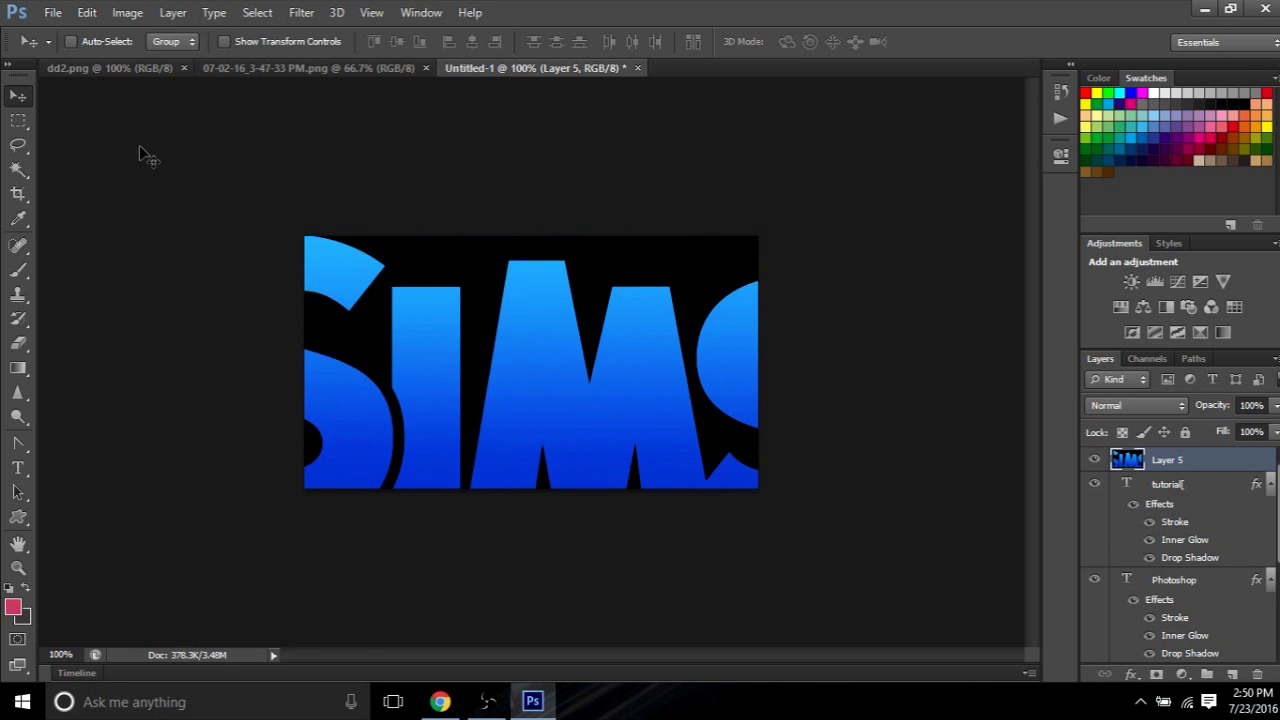
Try a Free Transform to move and shrink the logo, then discard it
left_click(100, 14)
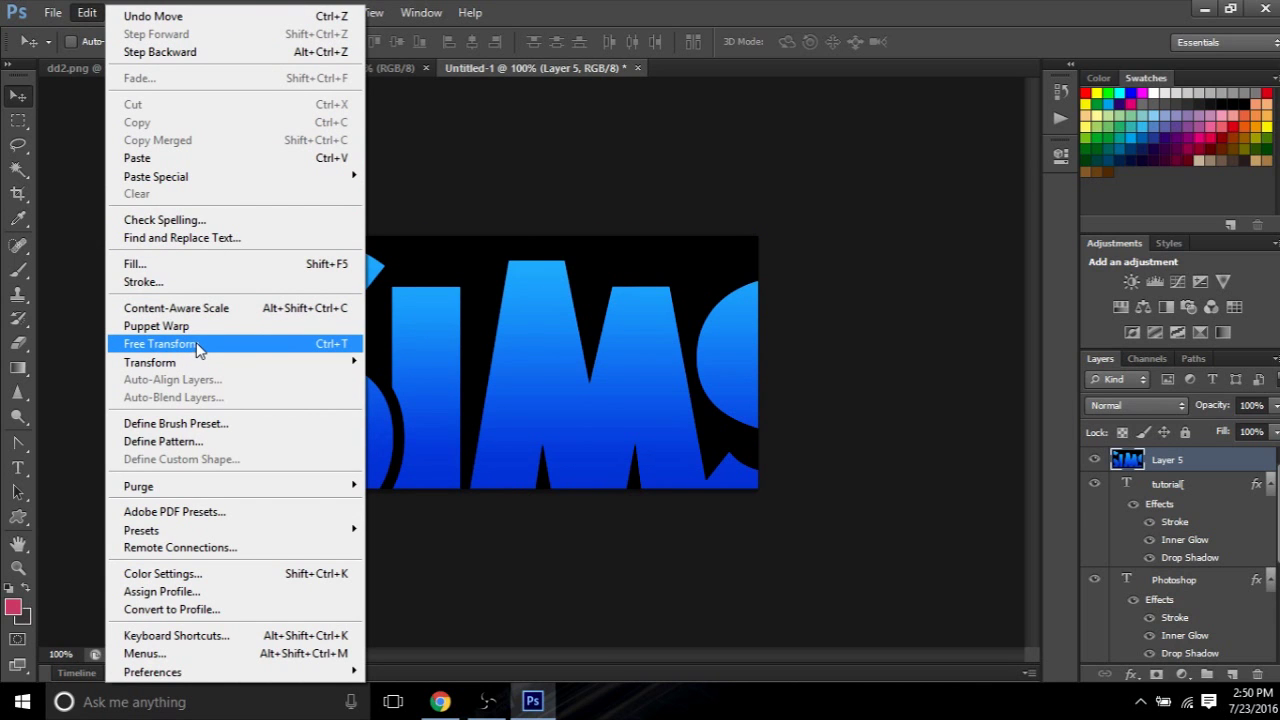
left_click(292, 345)
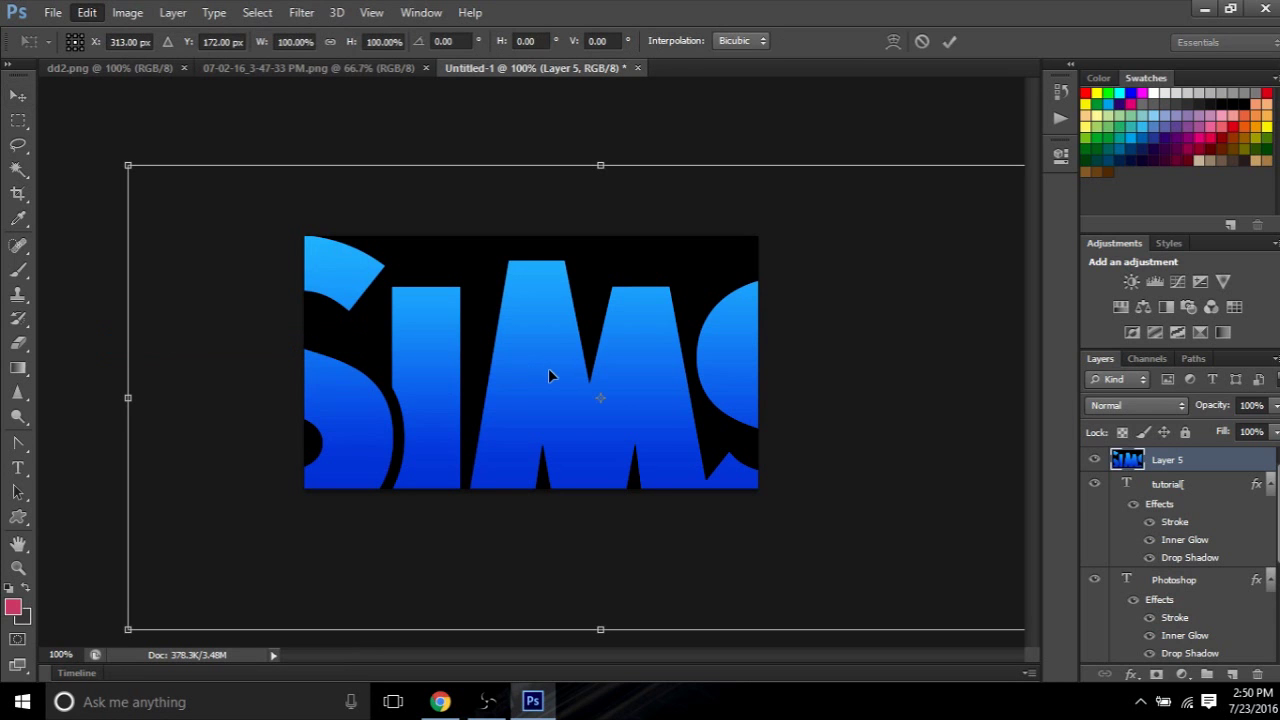
left_click_drag(577, 370, 403, 365)
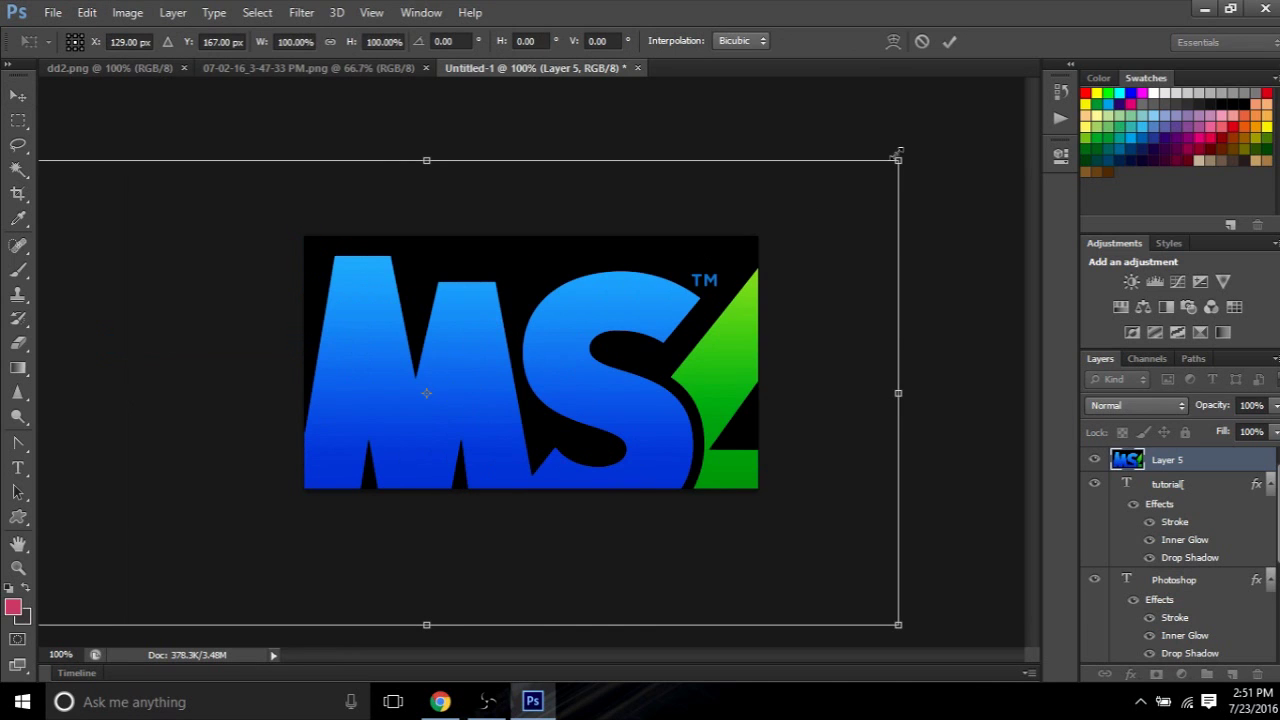
left_click_drag(898, 160, 812, 189)
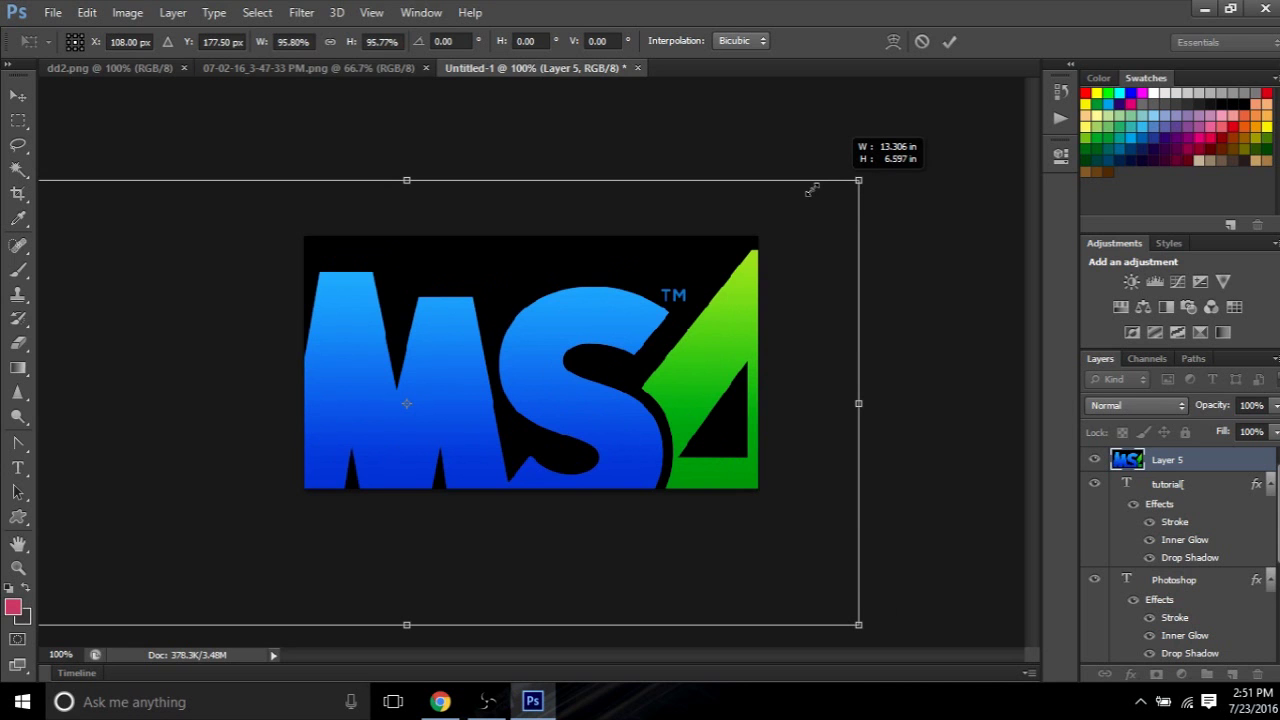
left_click_drag(812, 189, 363, 354)
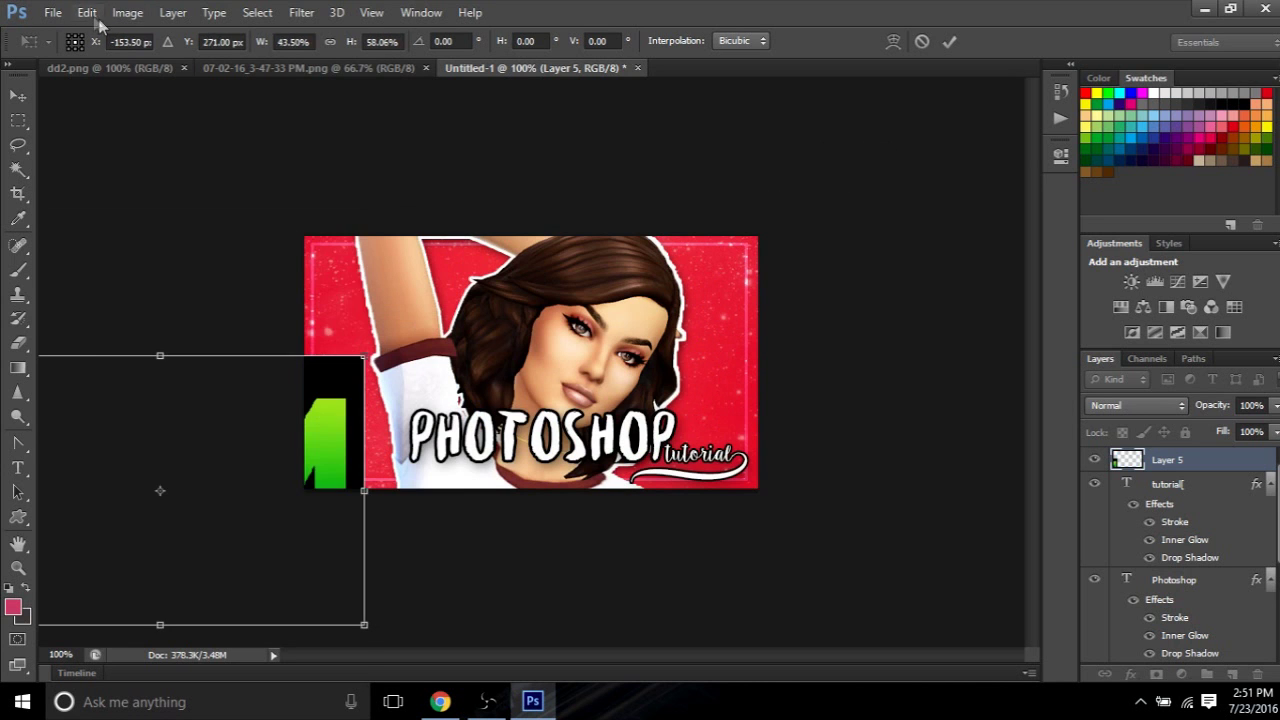
left_click(87, 12)
left_click(149, 50)
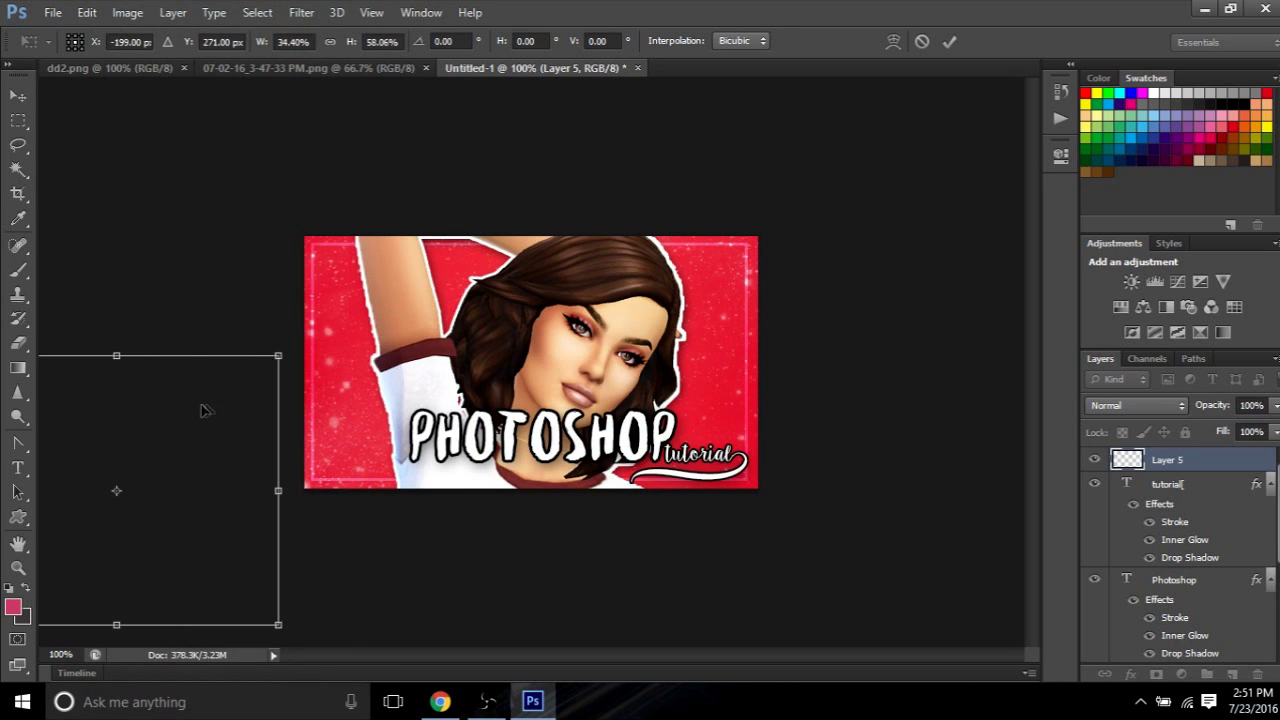
left_click_drag(203, 409, 459, 338)
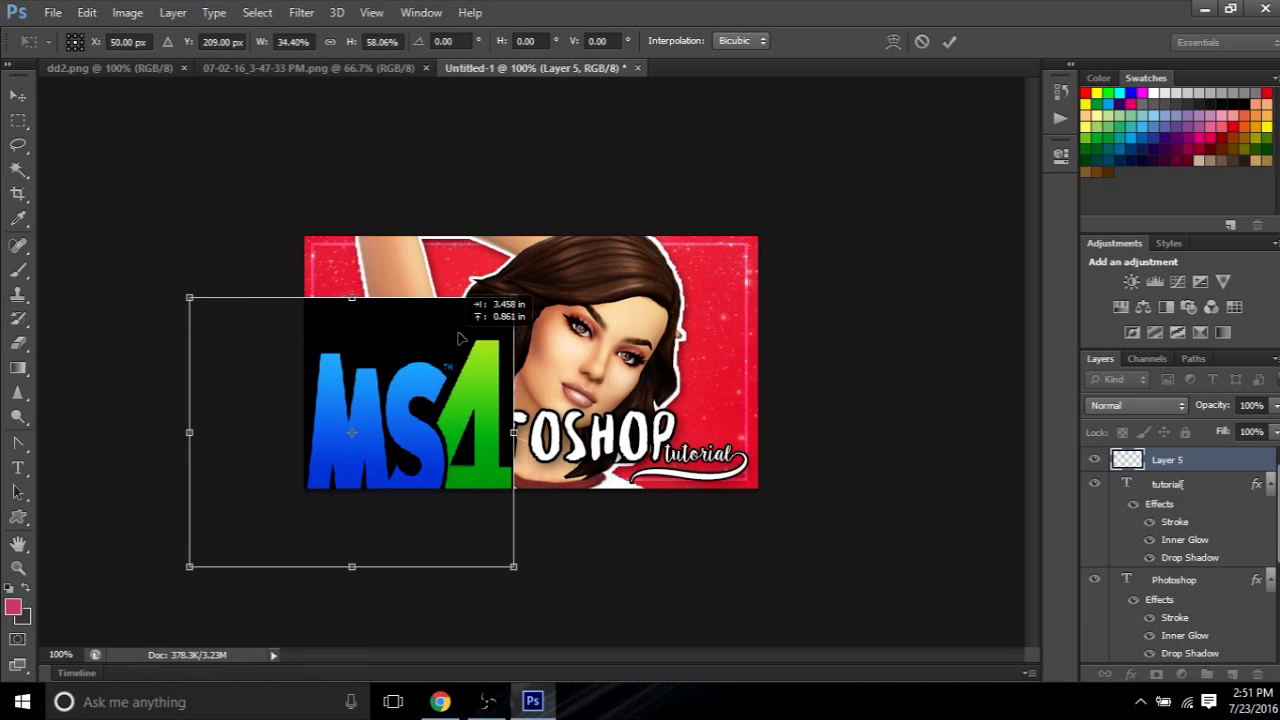
left_click(87, 12)
left_click(125, 16)
left_click(87, 12)
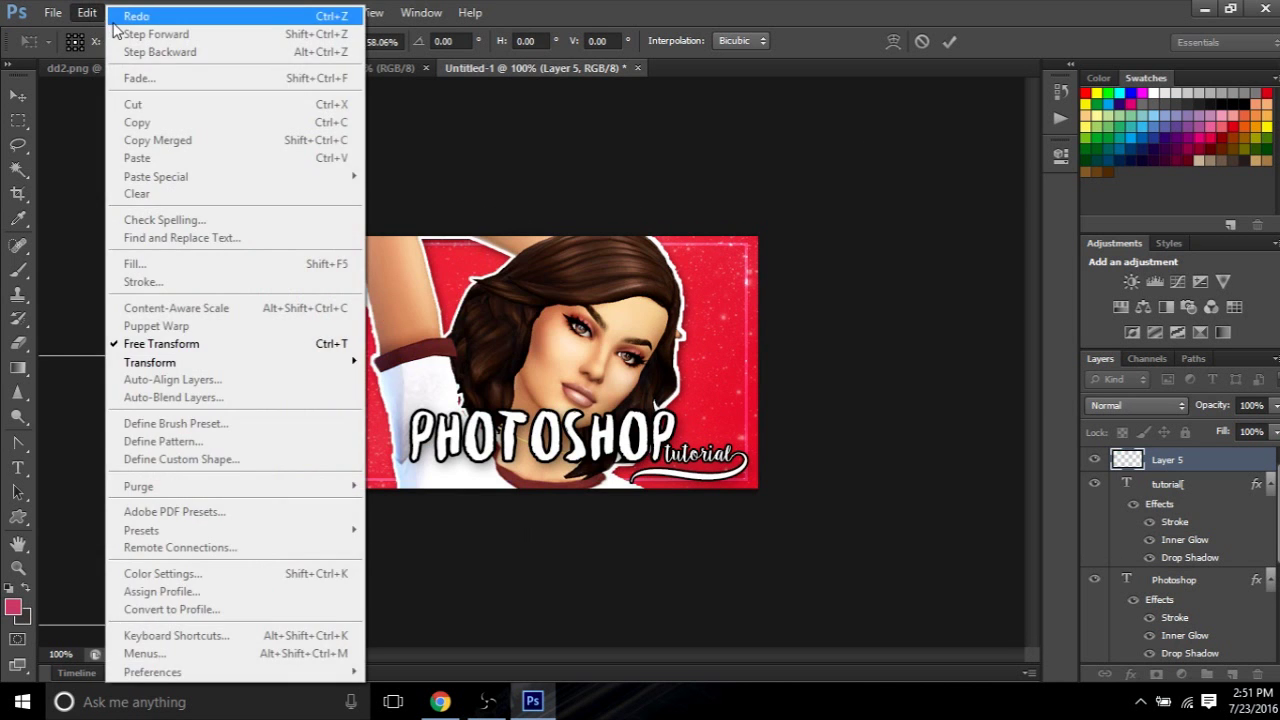
left_click(114, 22)
left_click(87, 12)
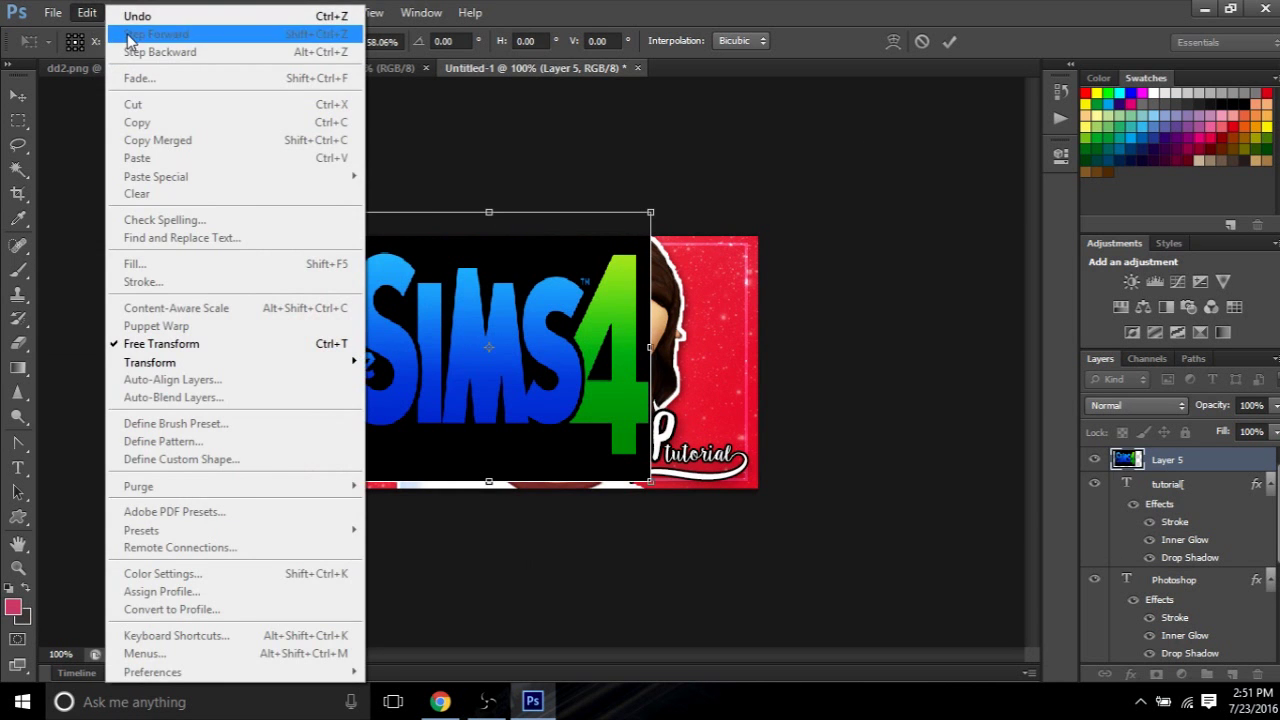
left_click(18, 95)
left_click(724, 281)
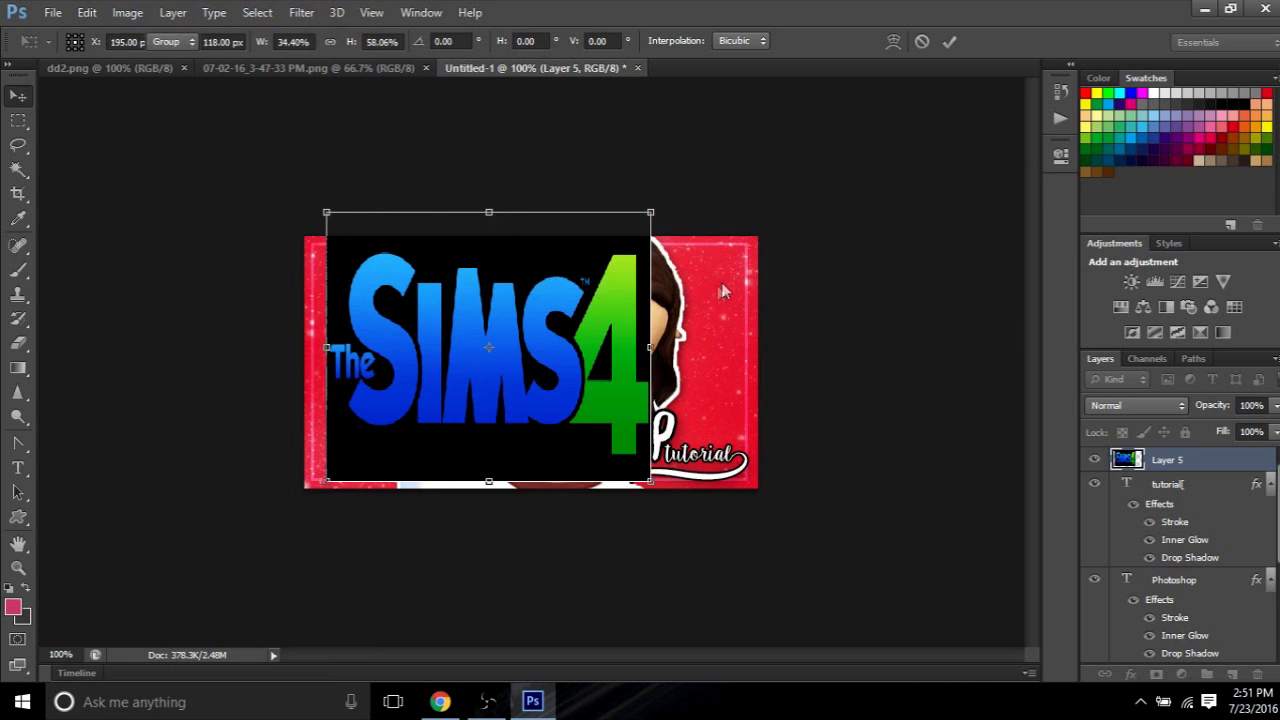
Free Transform the logo to about 66% and commit it in the top-left corner
left_click(87, 12)
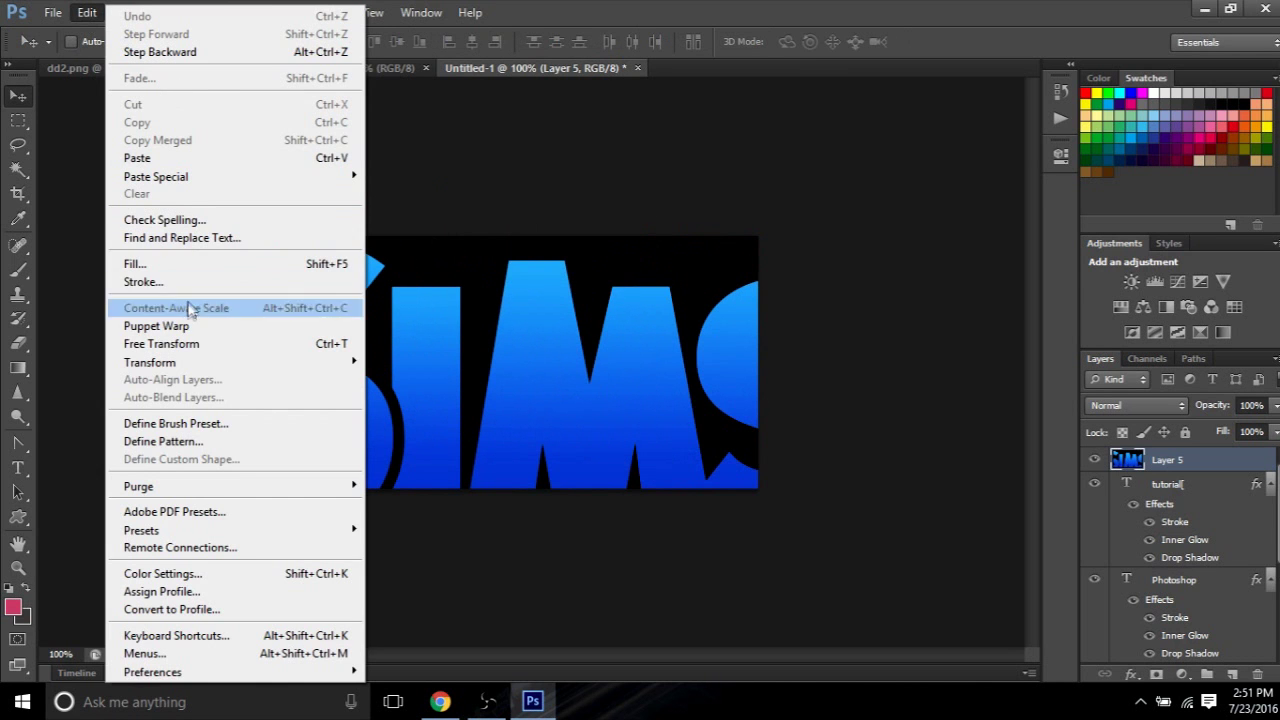
left_click(221, 343)
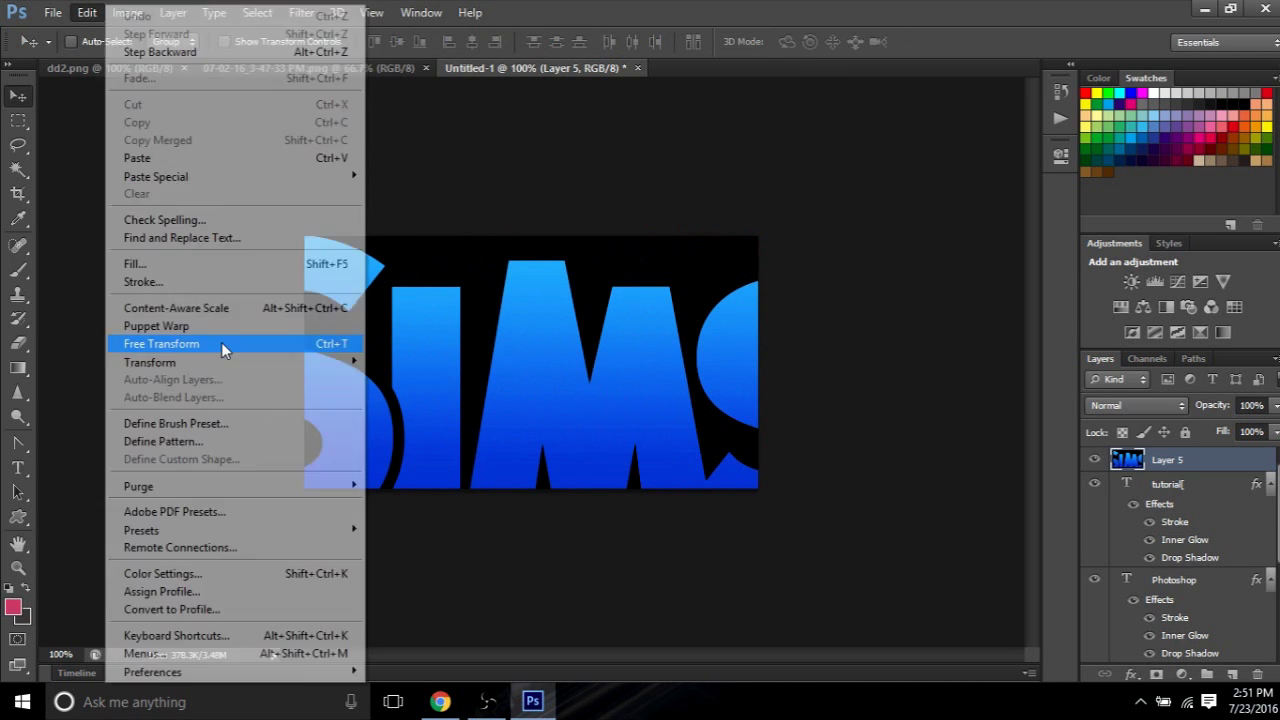
left_click_drag(817, 280, 586, 237)
left_click_drag(881, 129, 447, 298)
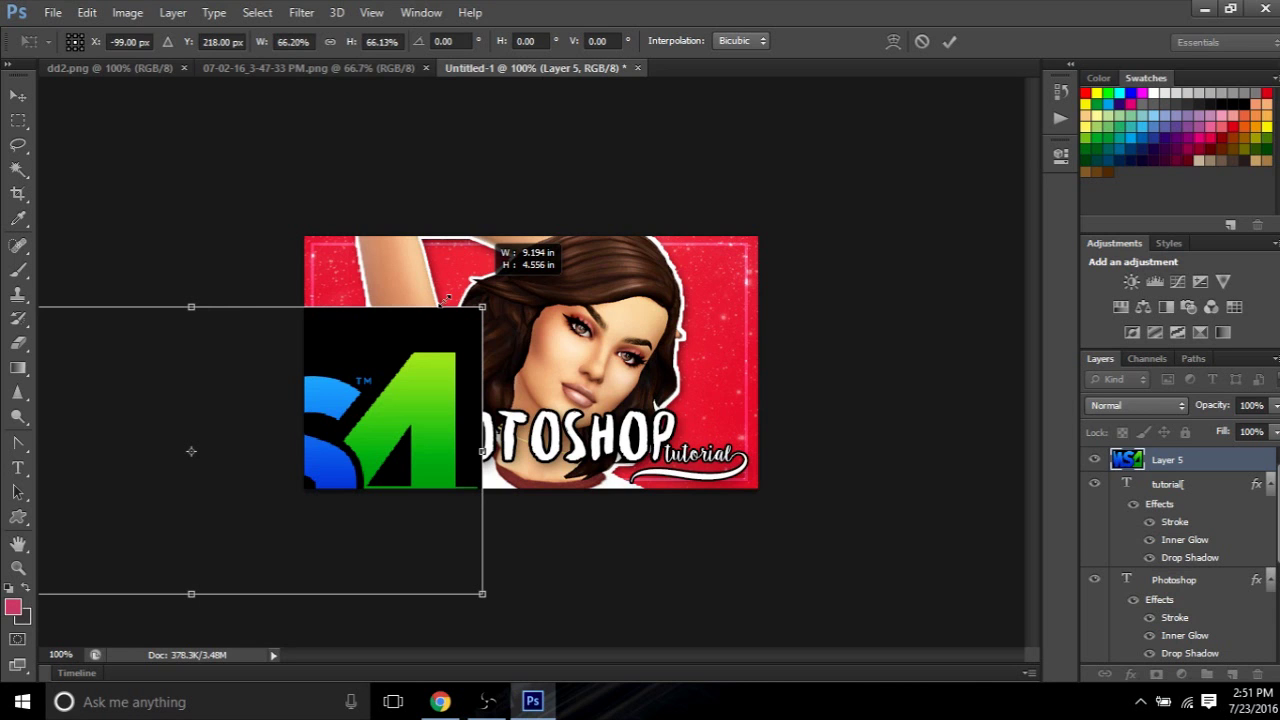
left_click_drag(445, 300, 512, 242)
left_click(17, 95)
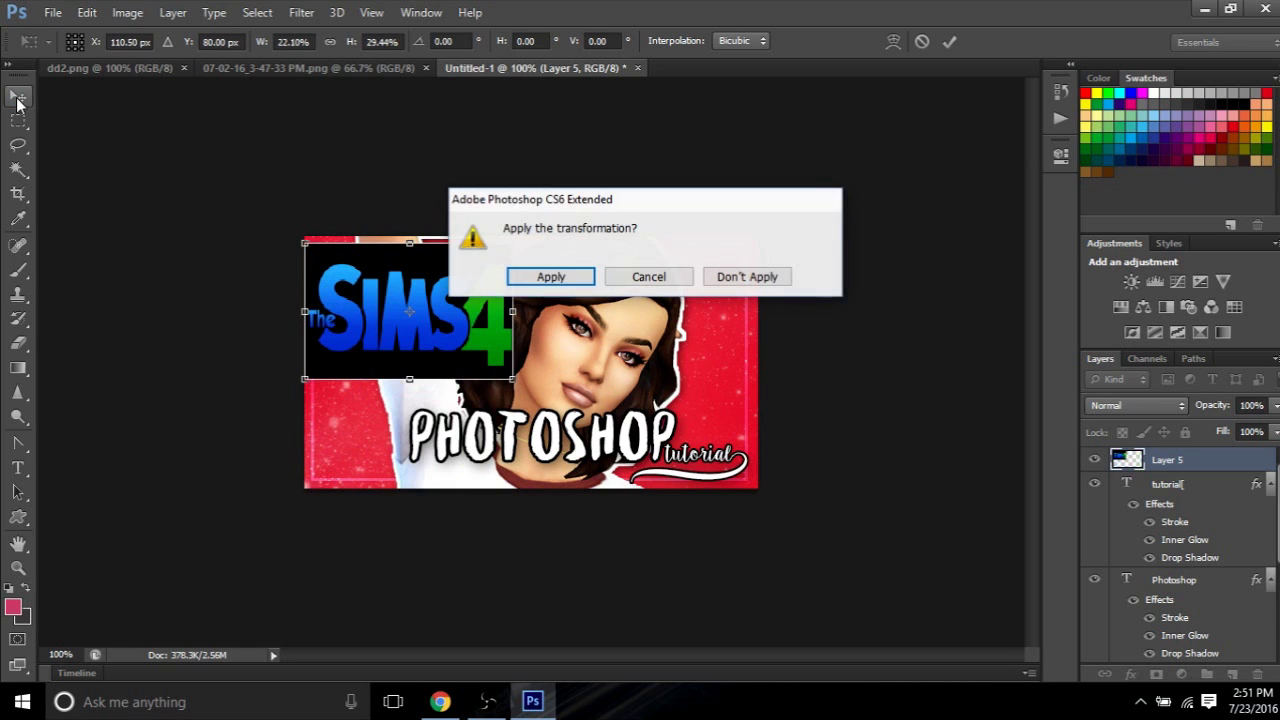
left_click(540, 279)
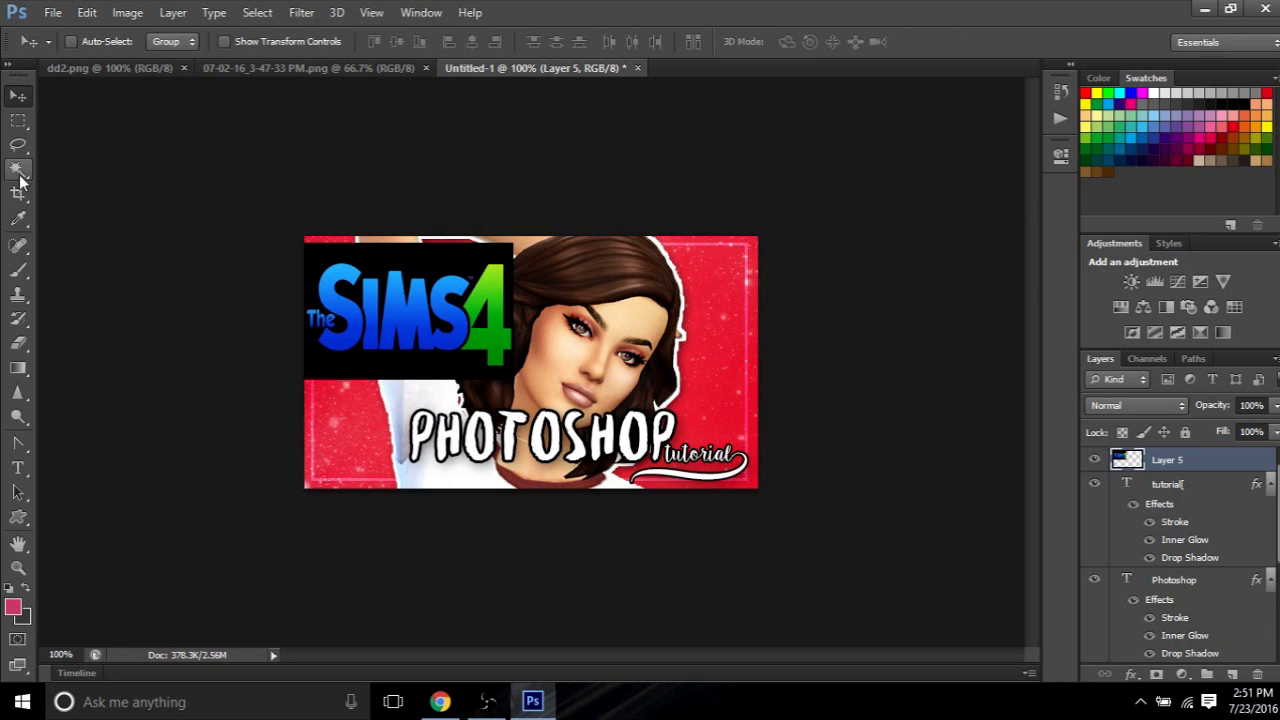
Magic Wand the logo's black background, delete it, and deselect
left_click_drag(18, 170, 57, 188)
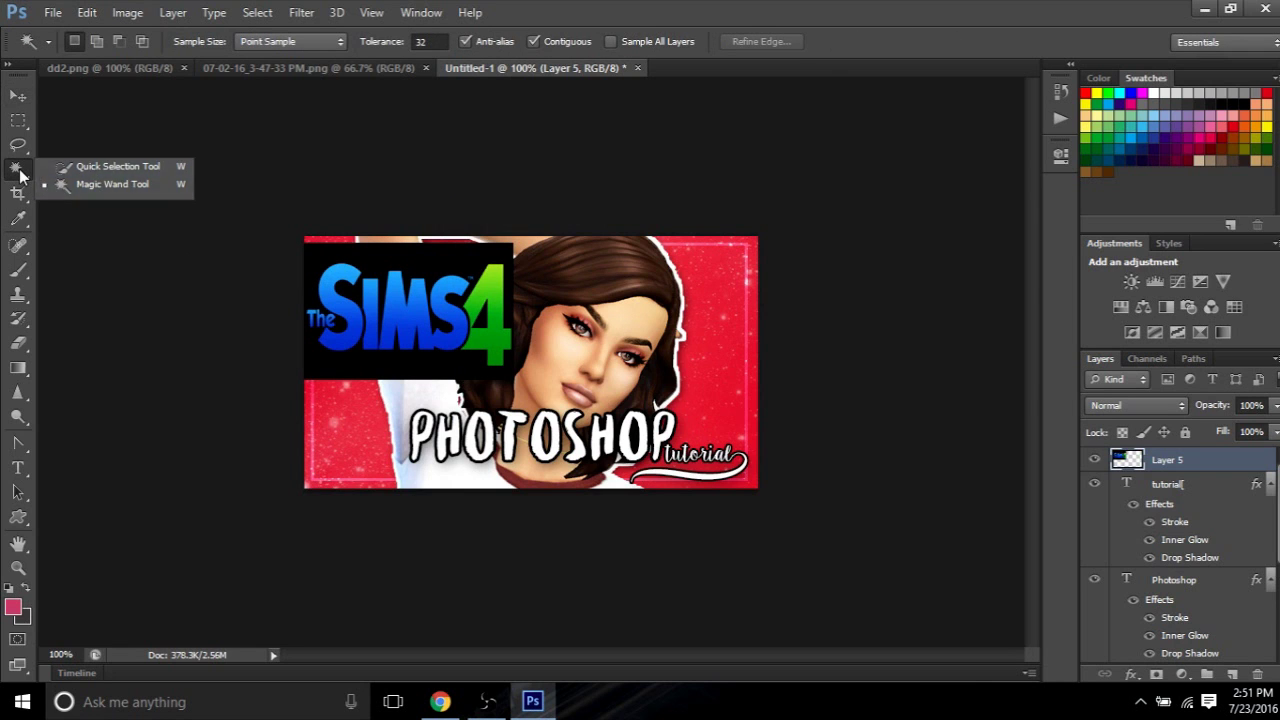
left_click(20, 175)
left_click(427, 271)
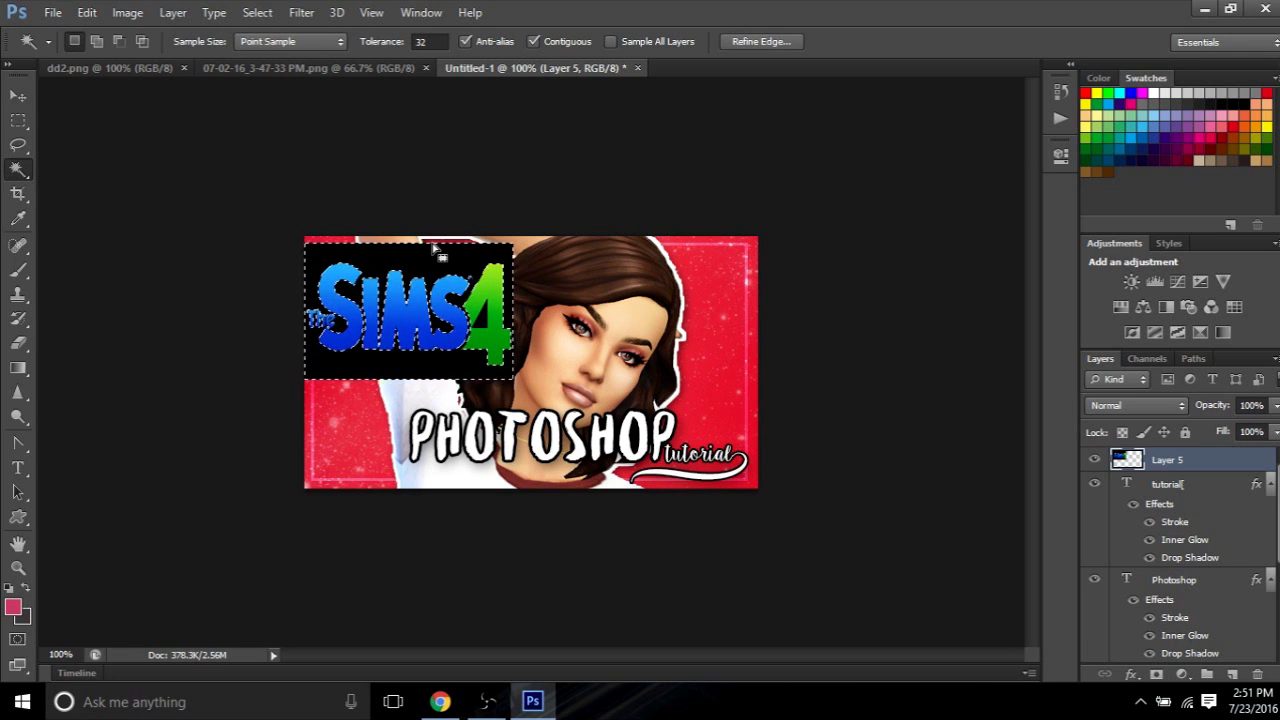
key("Delete")
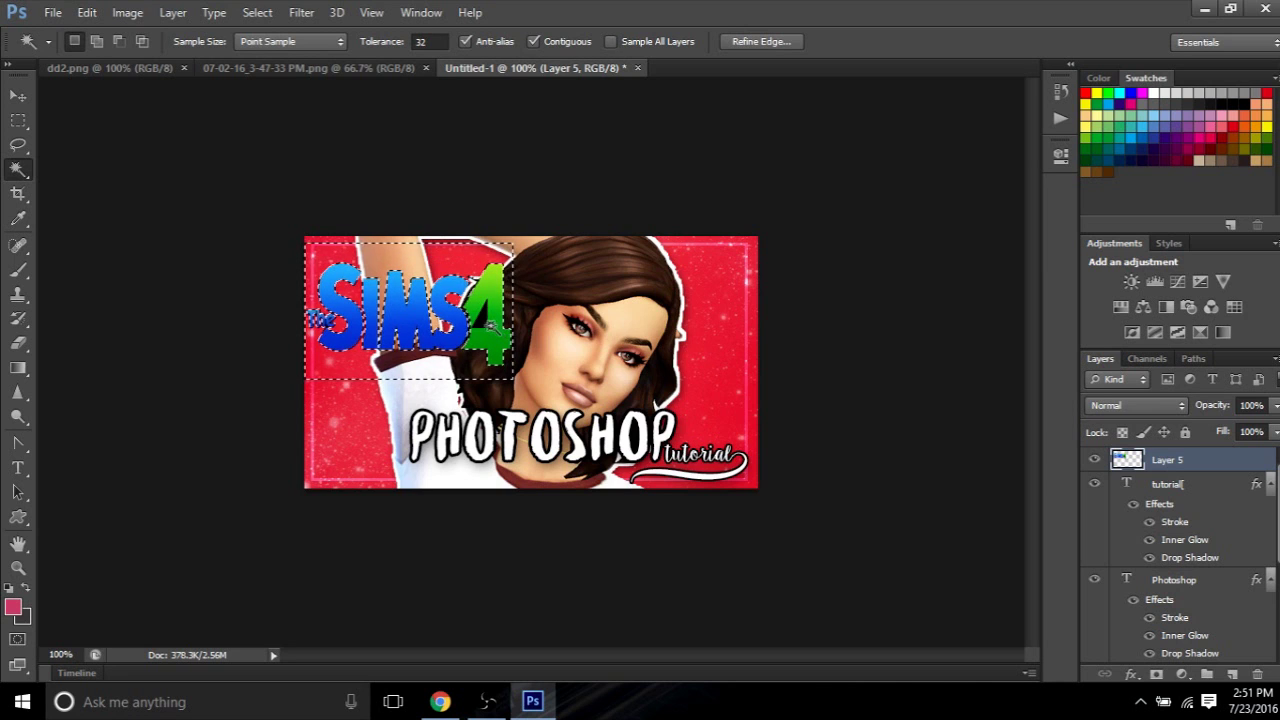
key("ctrl+d")
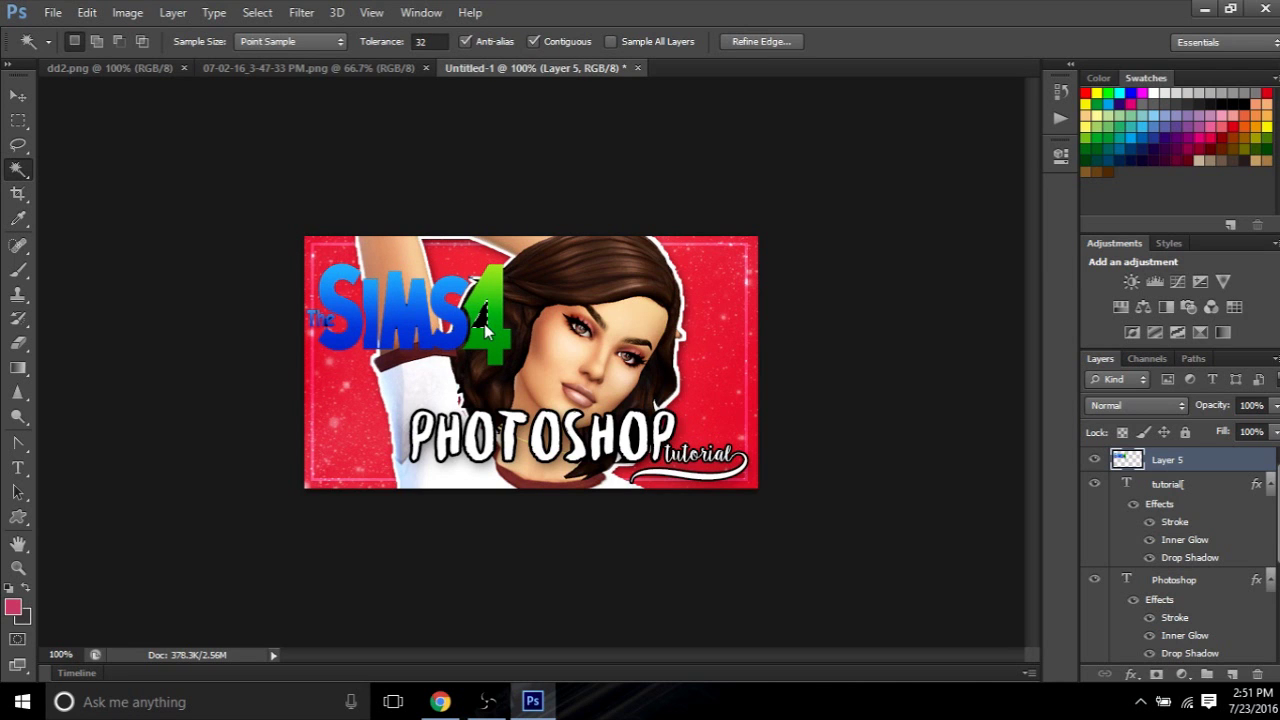
left_click(18, 95)
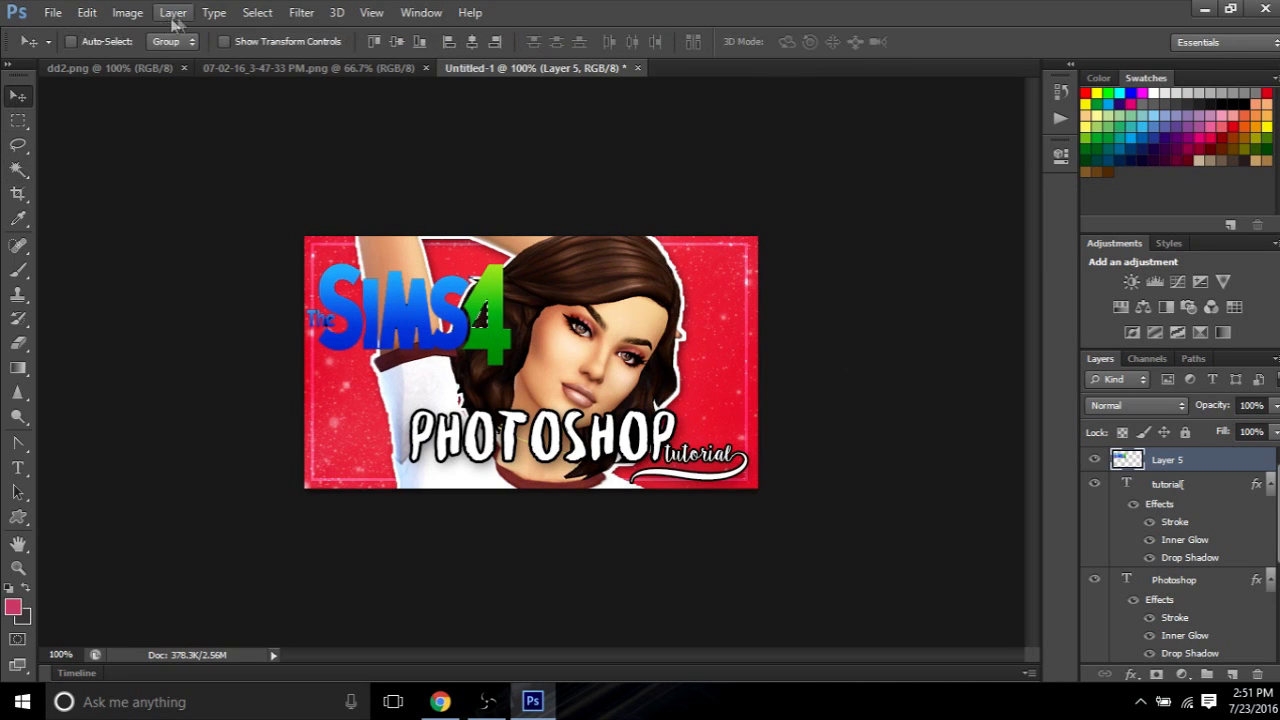
left_click(257, 12)
left_click(283, 62)
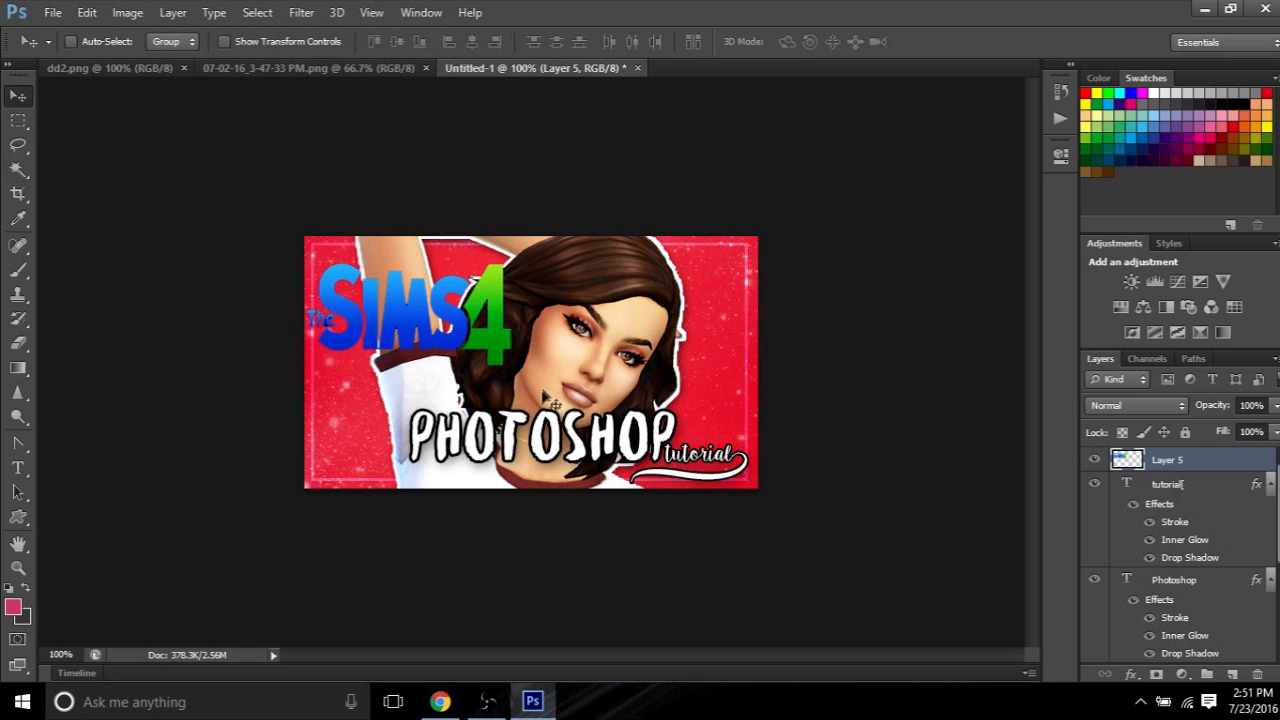
Give the logo layer a drop shadow, a white stroke and a gradient overlay
left_click(1131, 675)
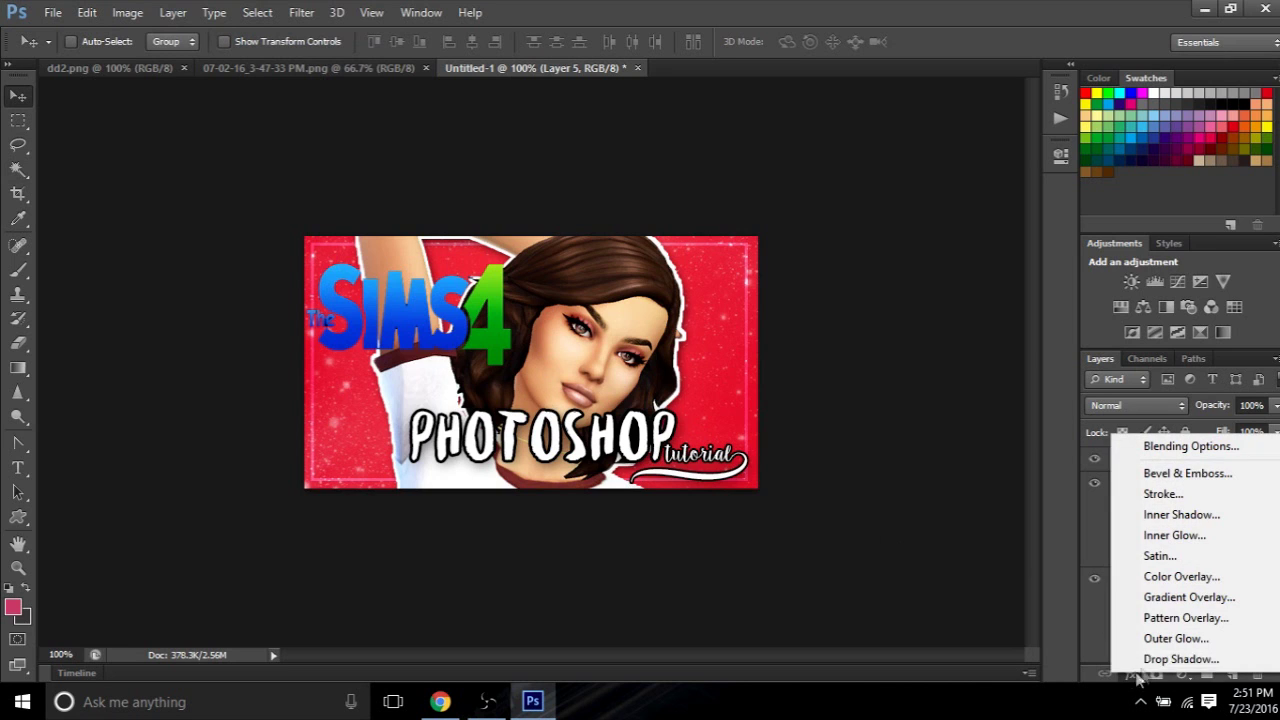
left_click(1185, 662)
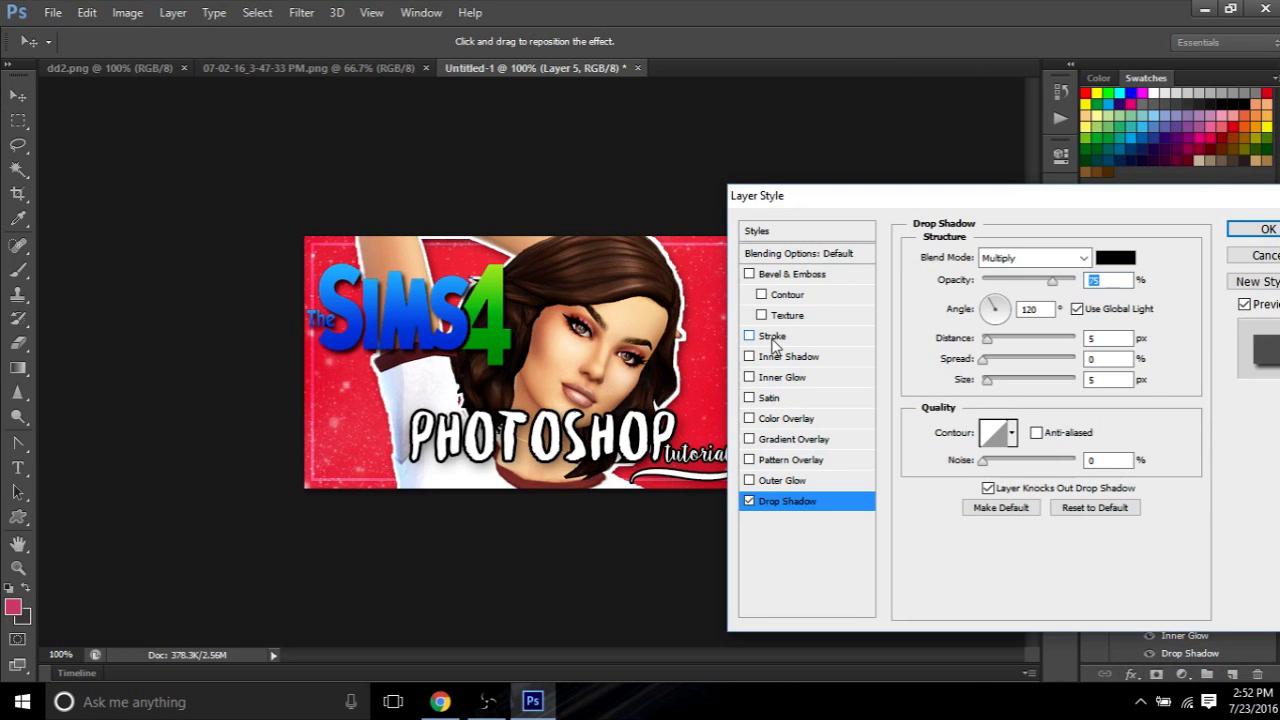
left_click(773, 339)
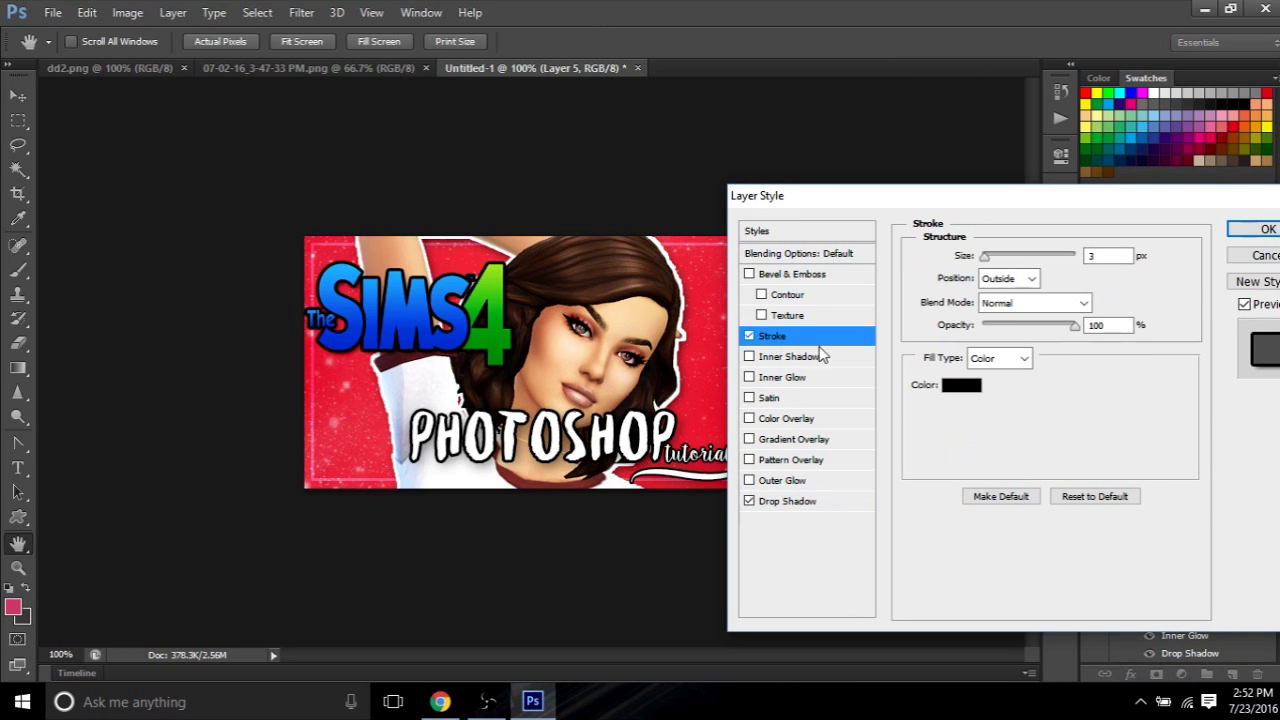
left_click(965, 388)
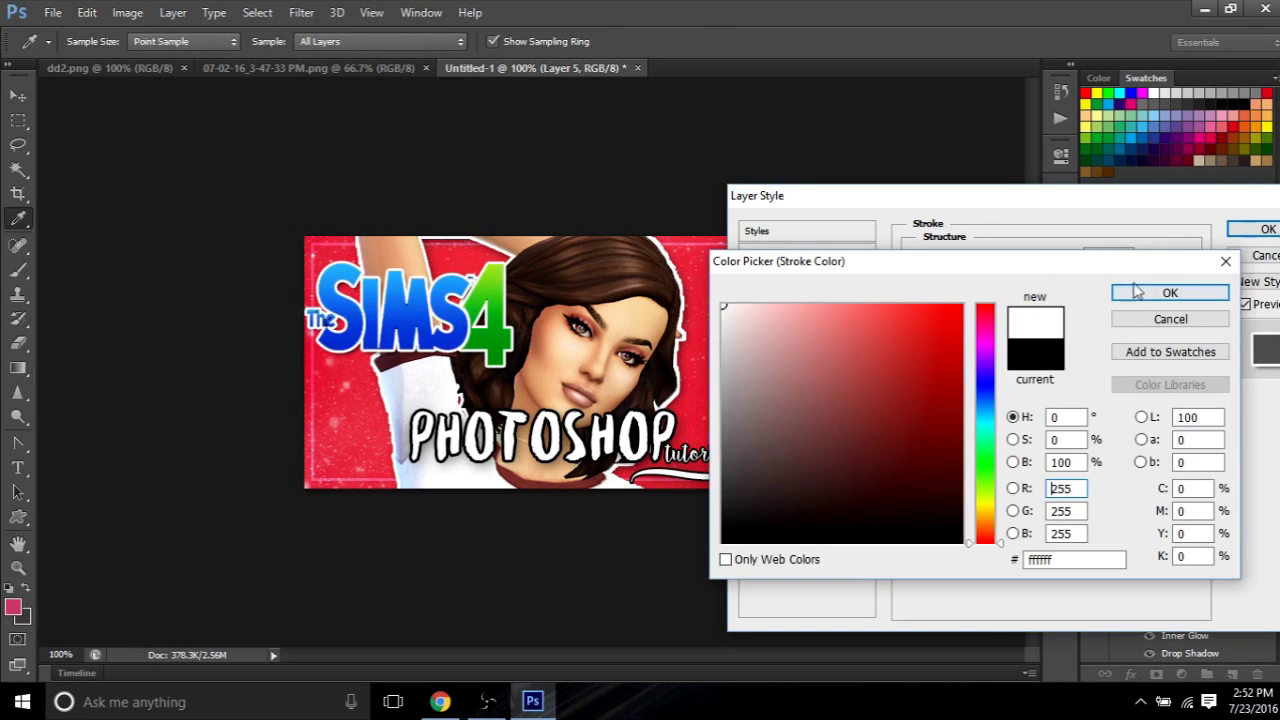
left_click(1150, 289)
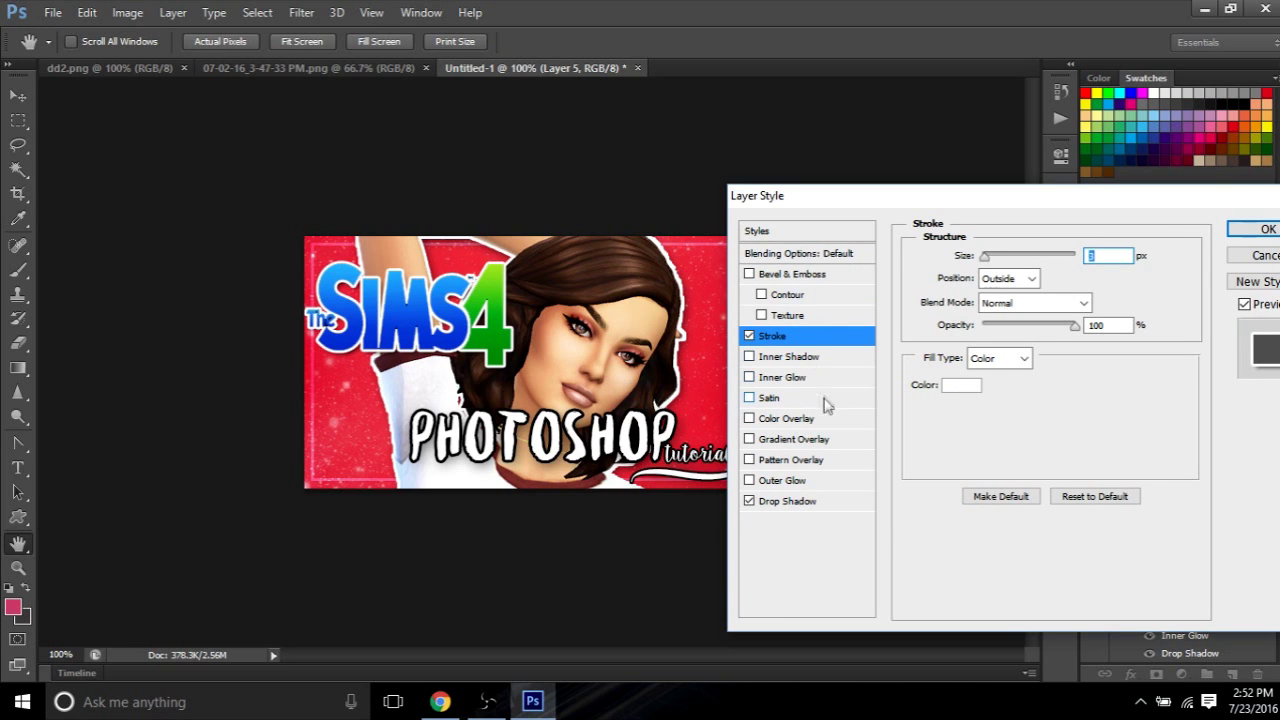
left_click(813, 445)
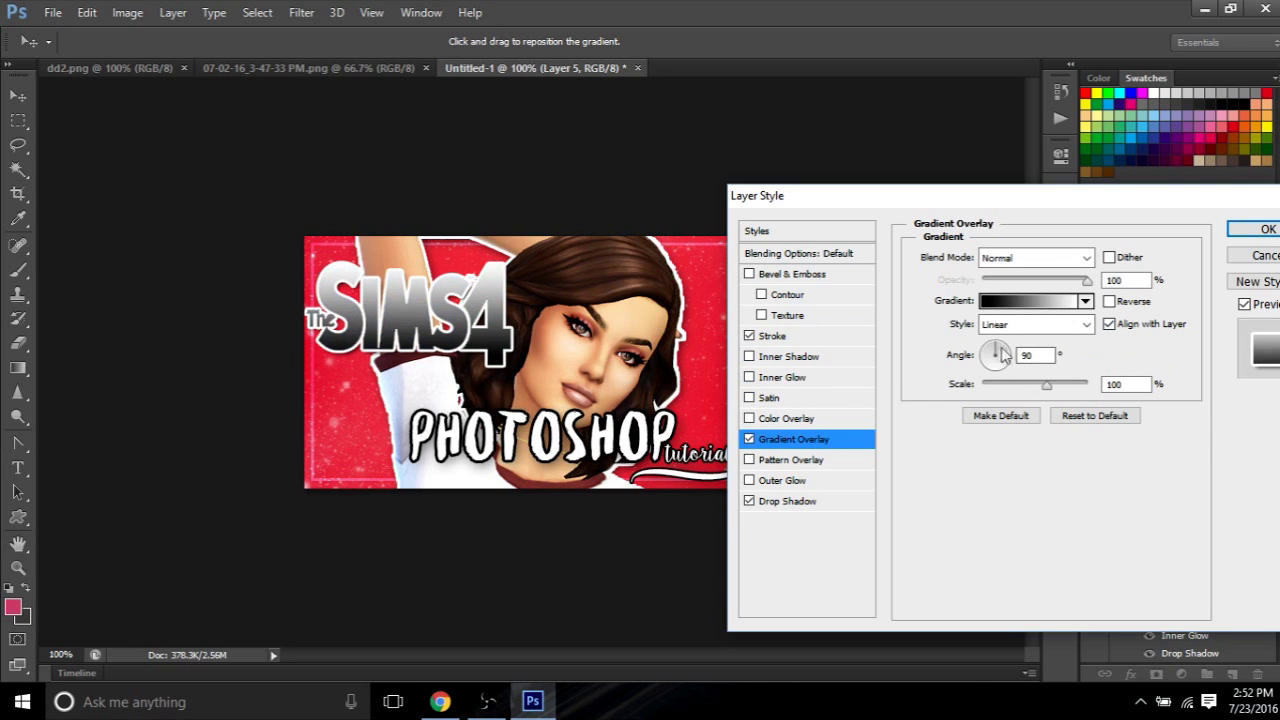
Set the logo's gradient overlay to 90° radial, then close Layer Style
left_click_drag(1003, 355, 1006, 362)
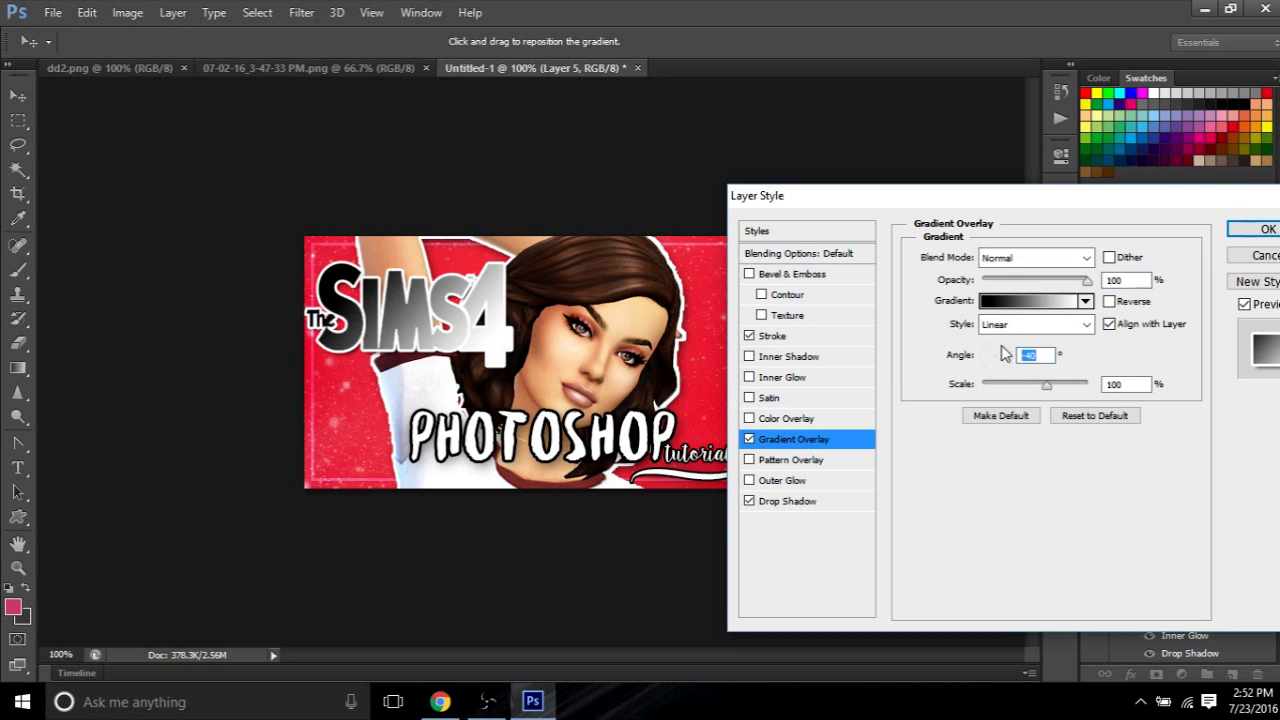
left_click(999, 347)
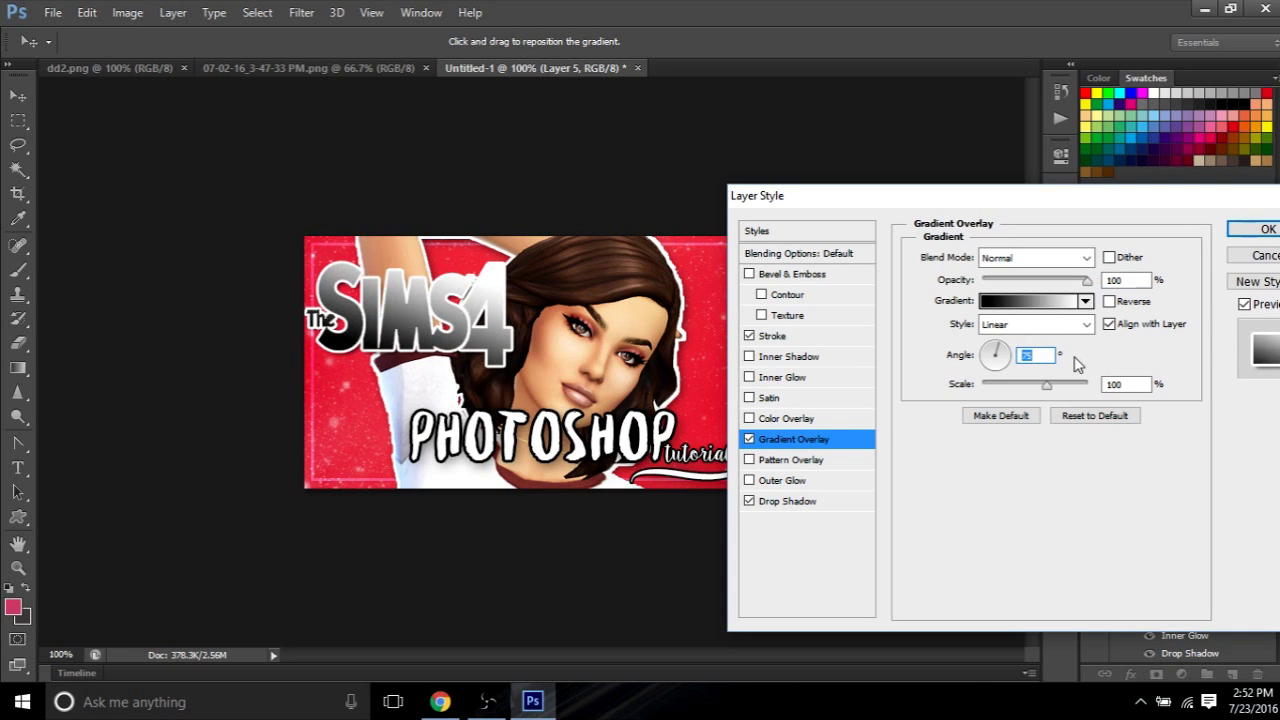
type("90")
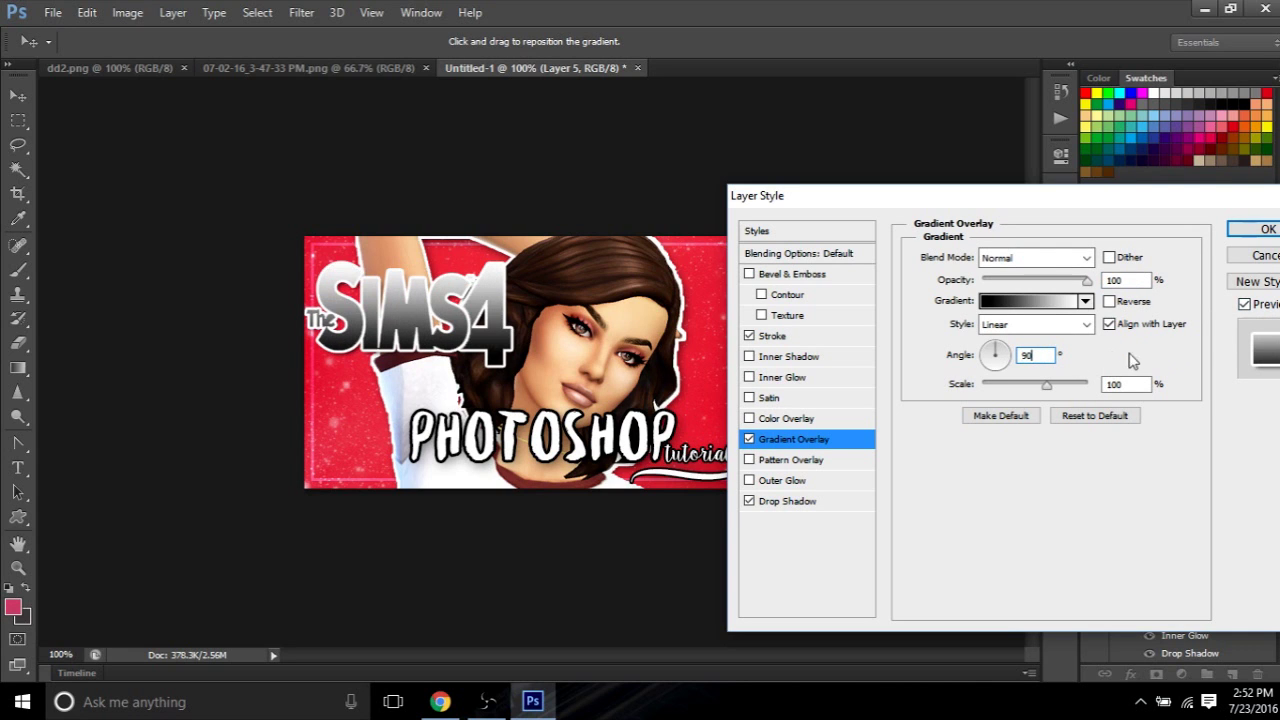
left_click(1112, 304)
left_click(1110, 302)
left_click(1086, 326)
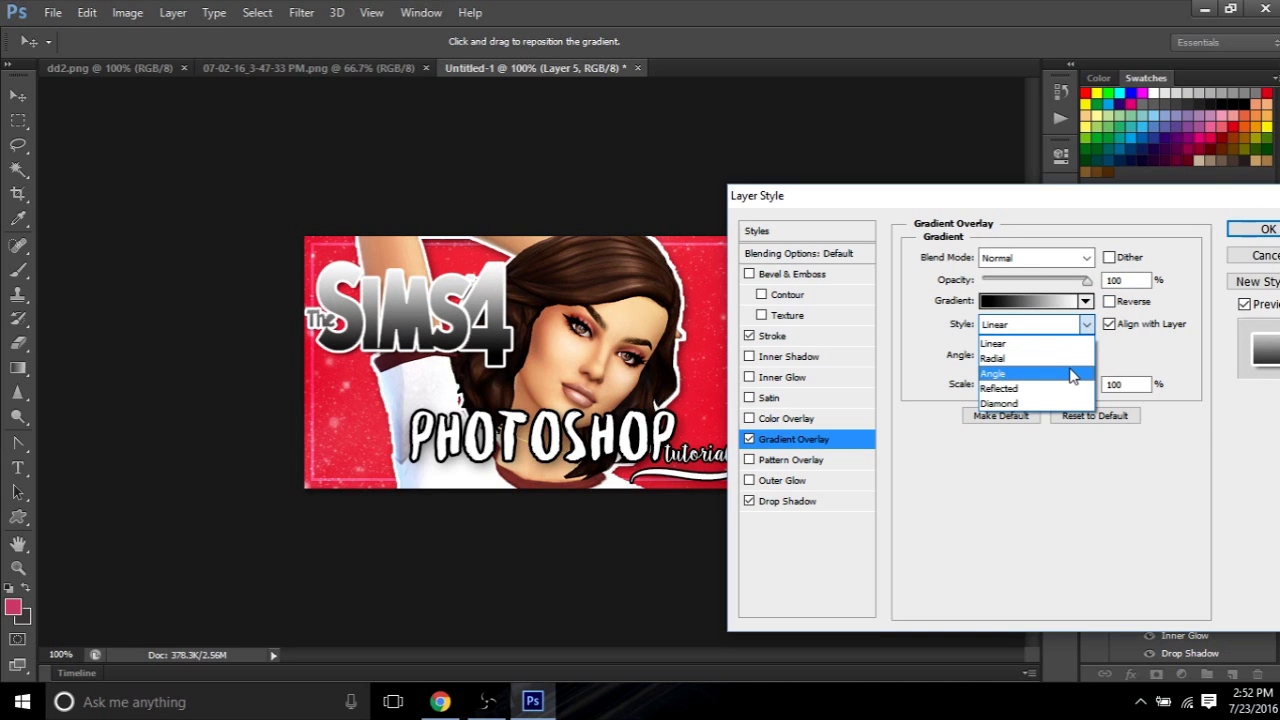
left_click(995, 358)
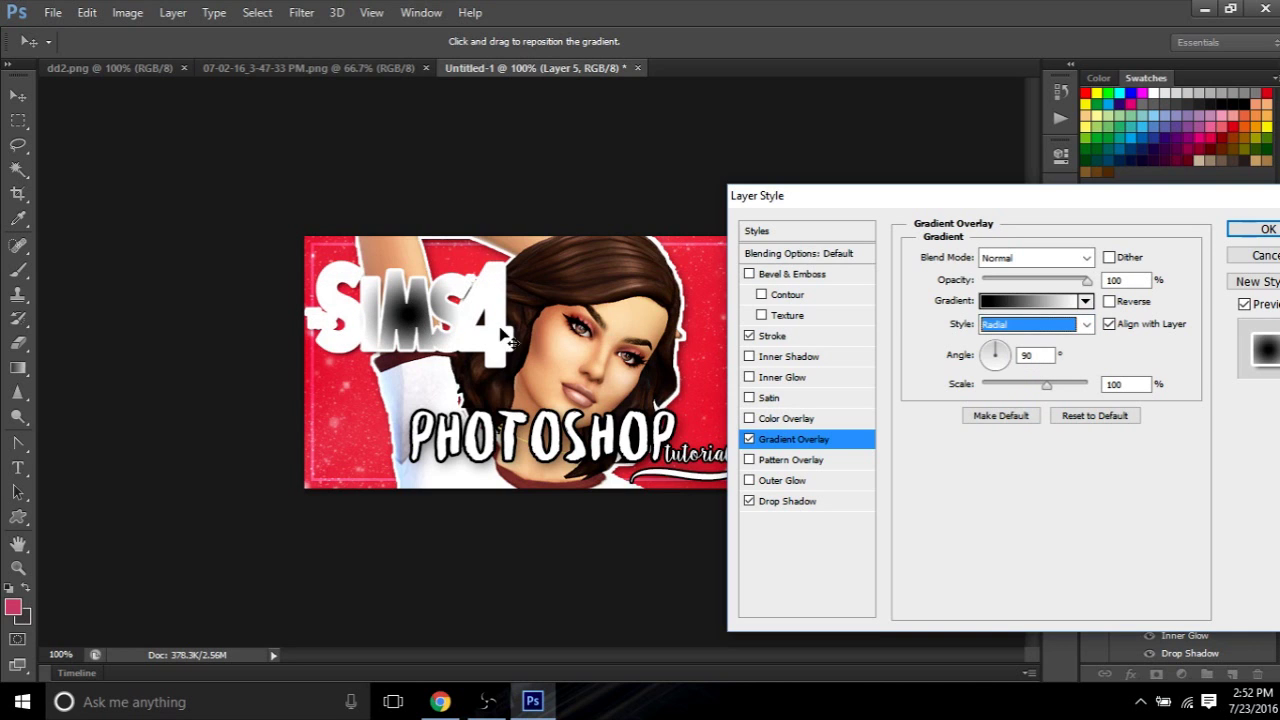
left_click(748, 445)
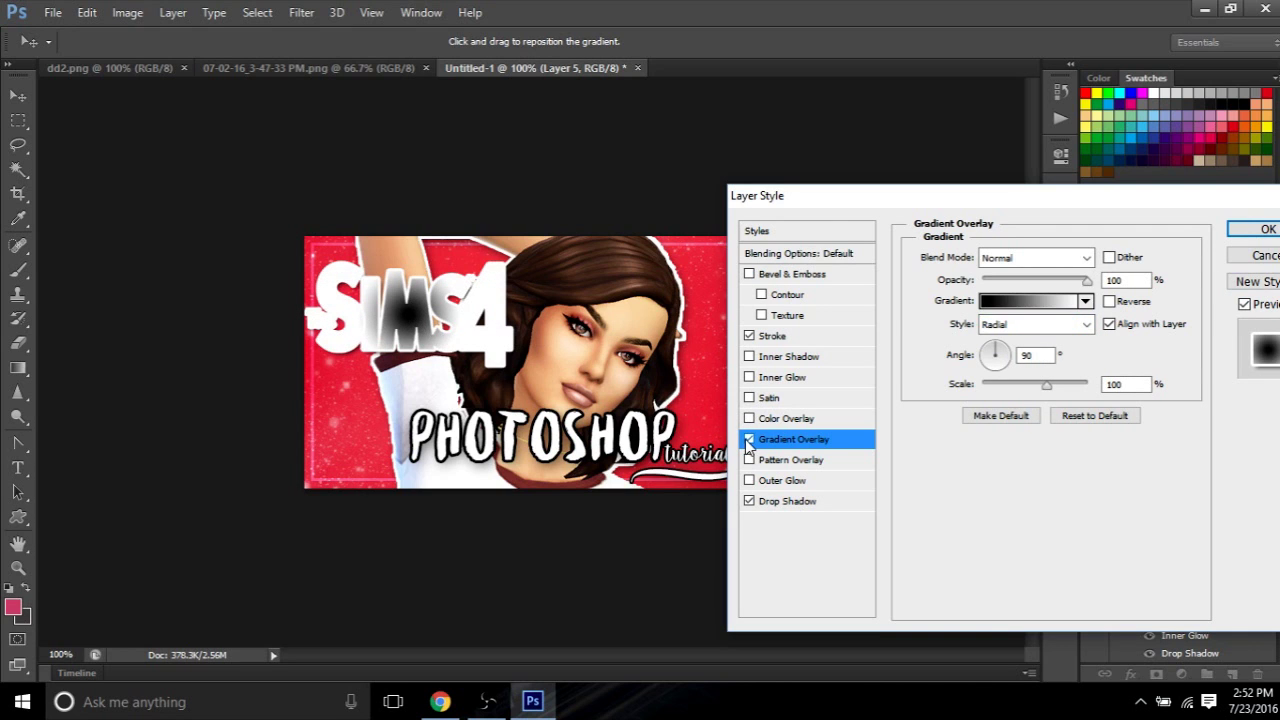
left_click(1266, 230)
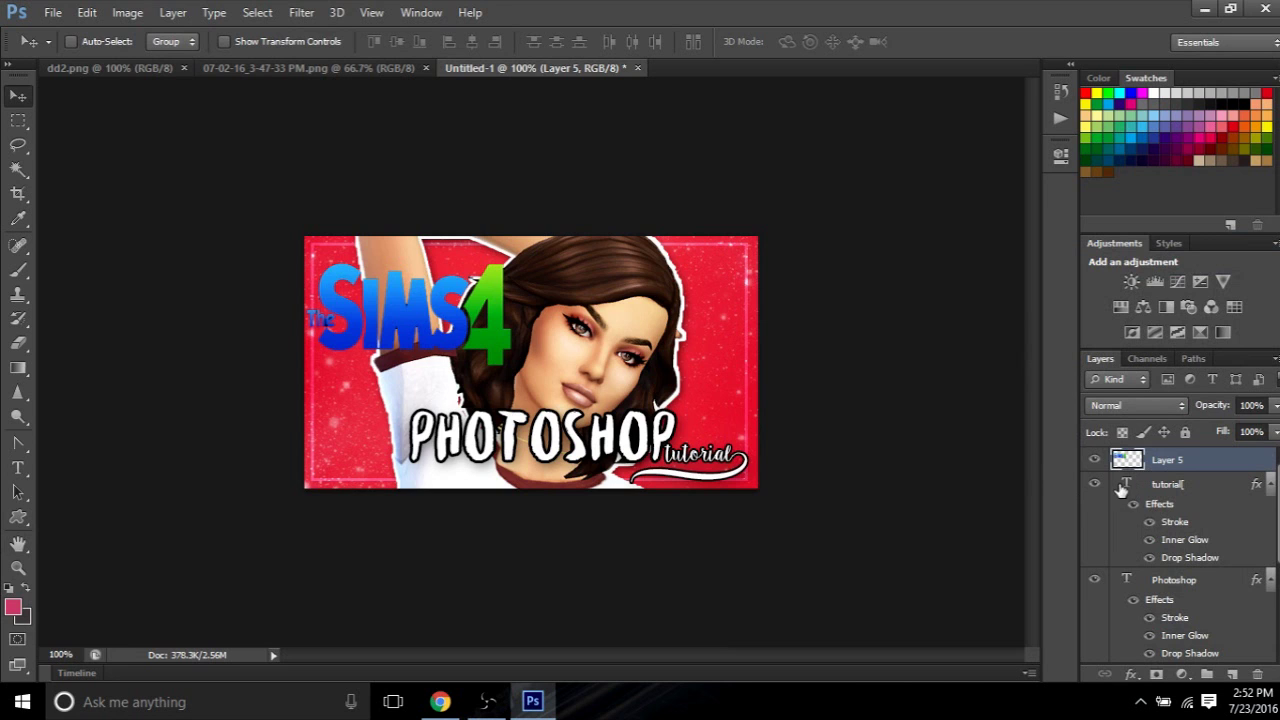
Delete the Sims 4 logo layer (Layer 5) and confirm the deletion
left_click(1258, 673)
left_click(543, 277)
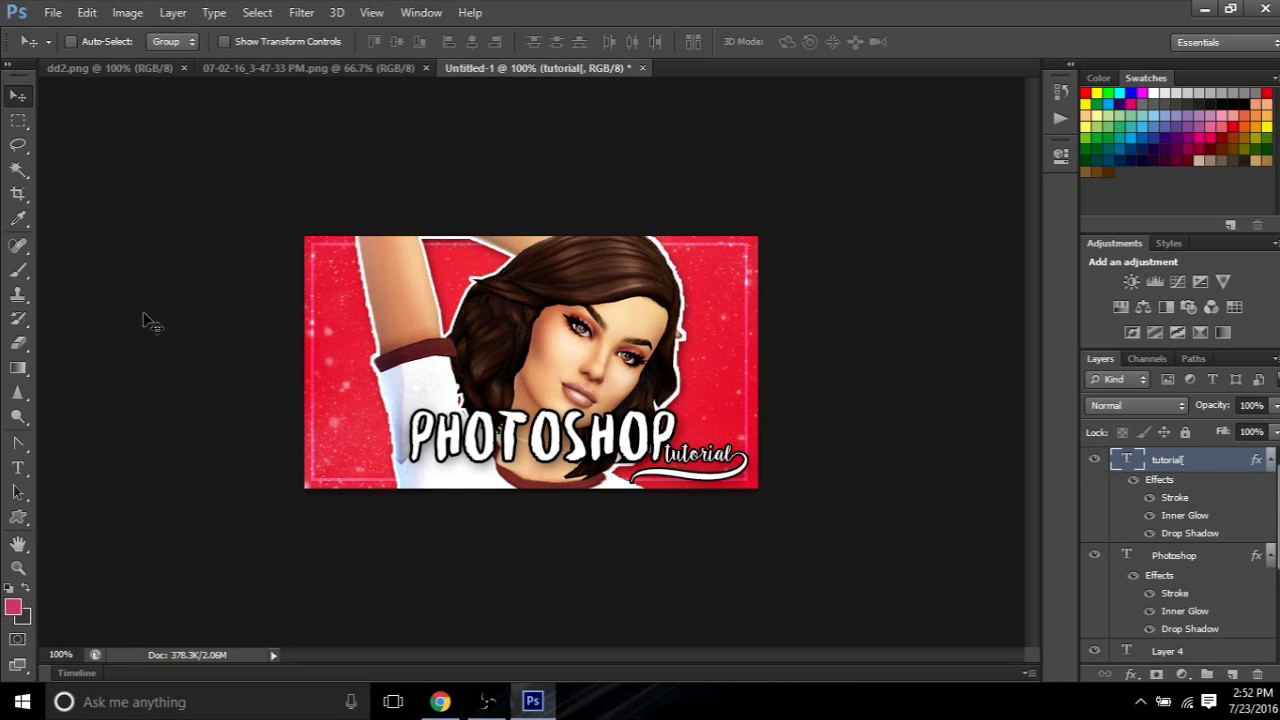
scroll(1170, 505, "down", 3)
scroll(1170, 505, "up", 2)
scroll(1176, 520, "down", 2)
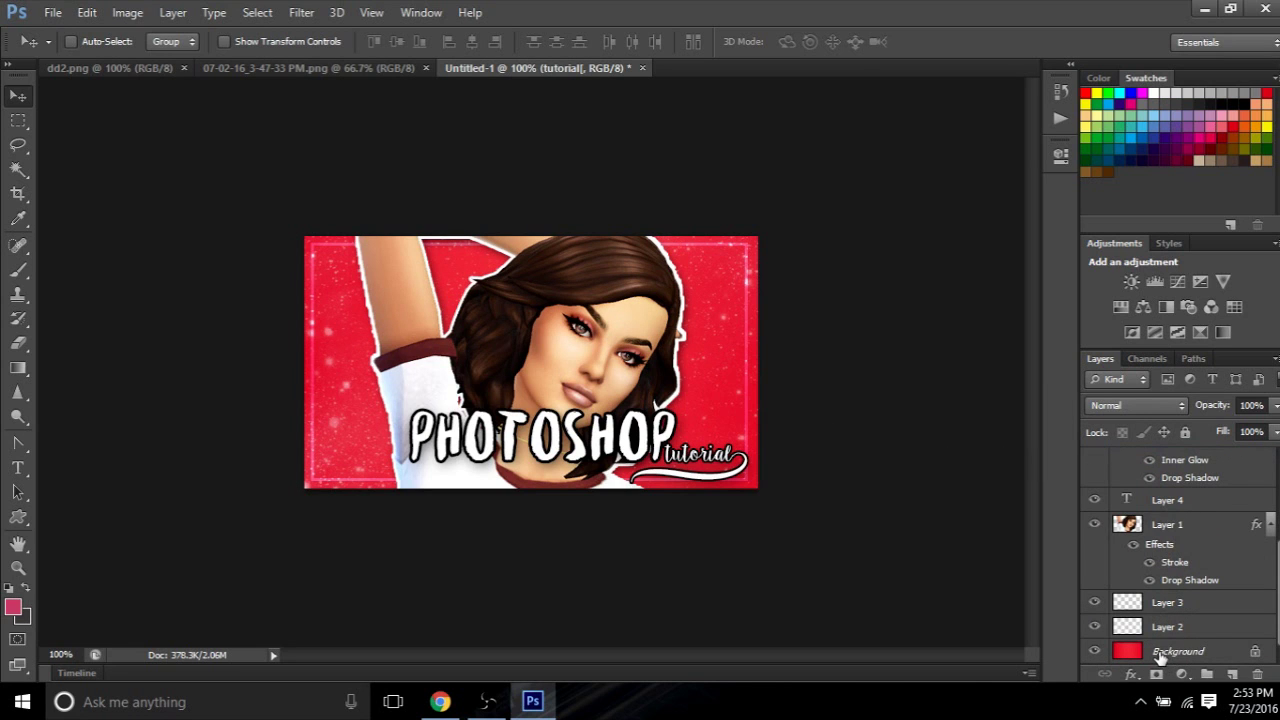
scroll(1223, 508, "up", 3)
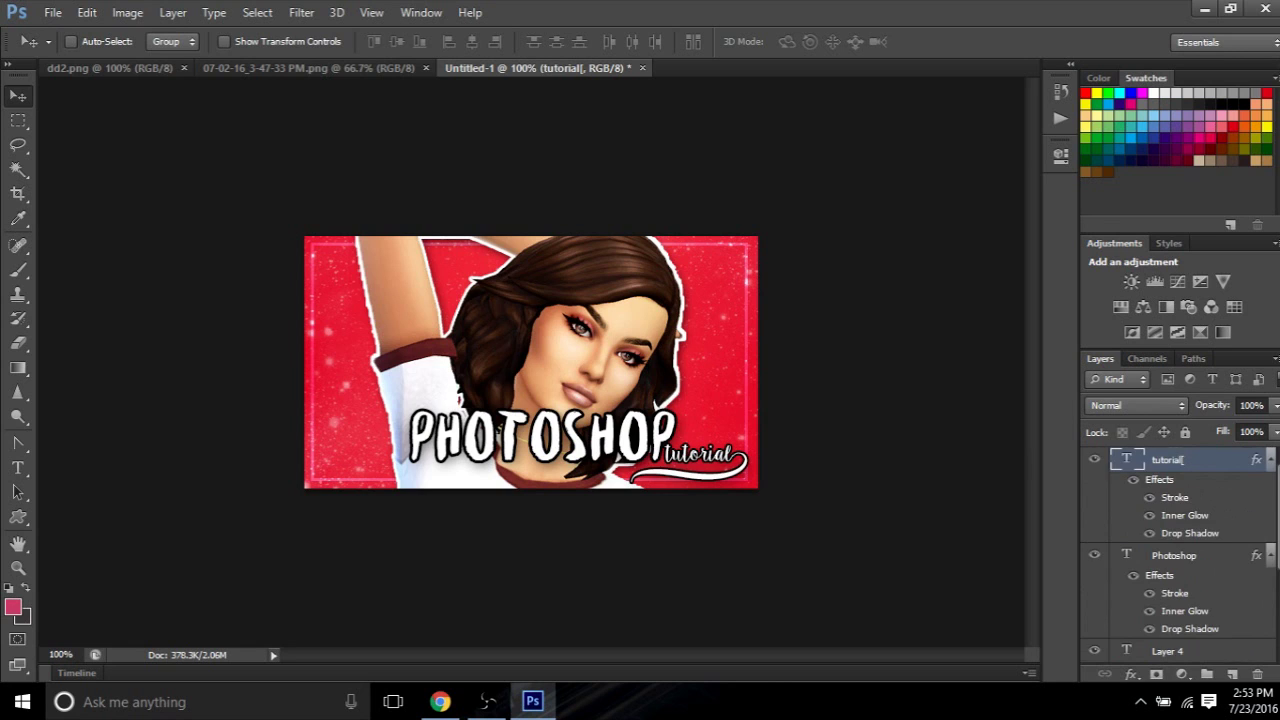
scroll(1180, 555, "down", 3)
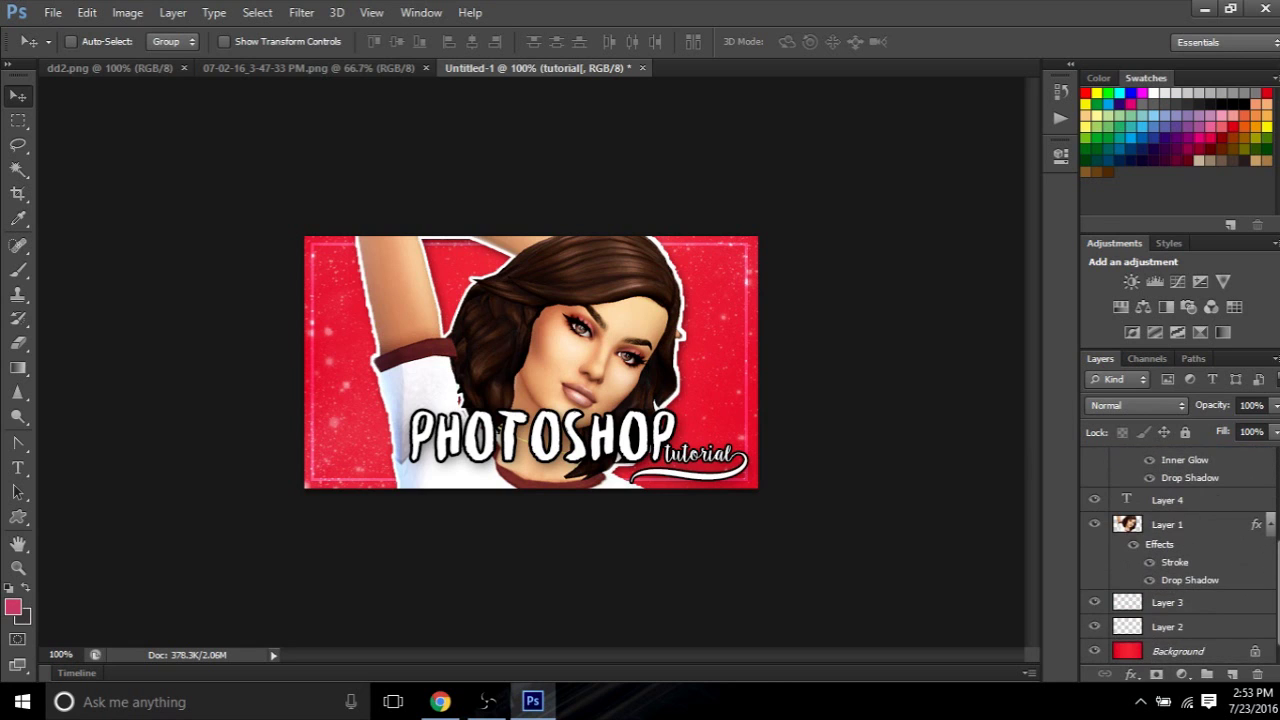
Flatten the Sim, text, sparkles and frame layers into one Background layer with Flatten Image
right_click(1133, 654)
key("Escape")
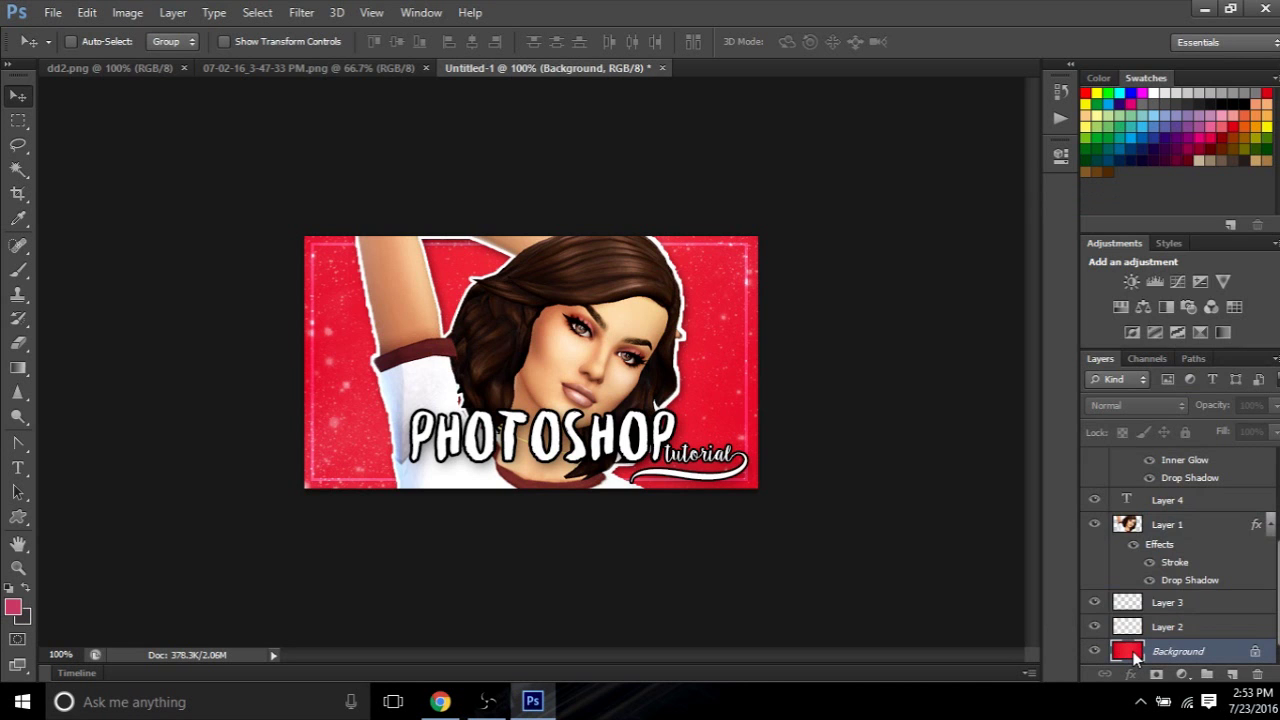
right_click(1141, 651)
key("Escape")
right_click(1165, 654)
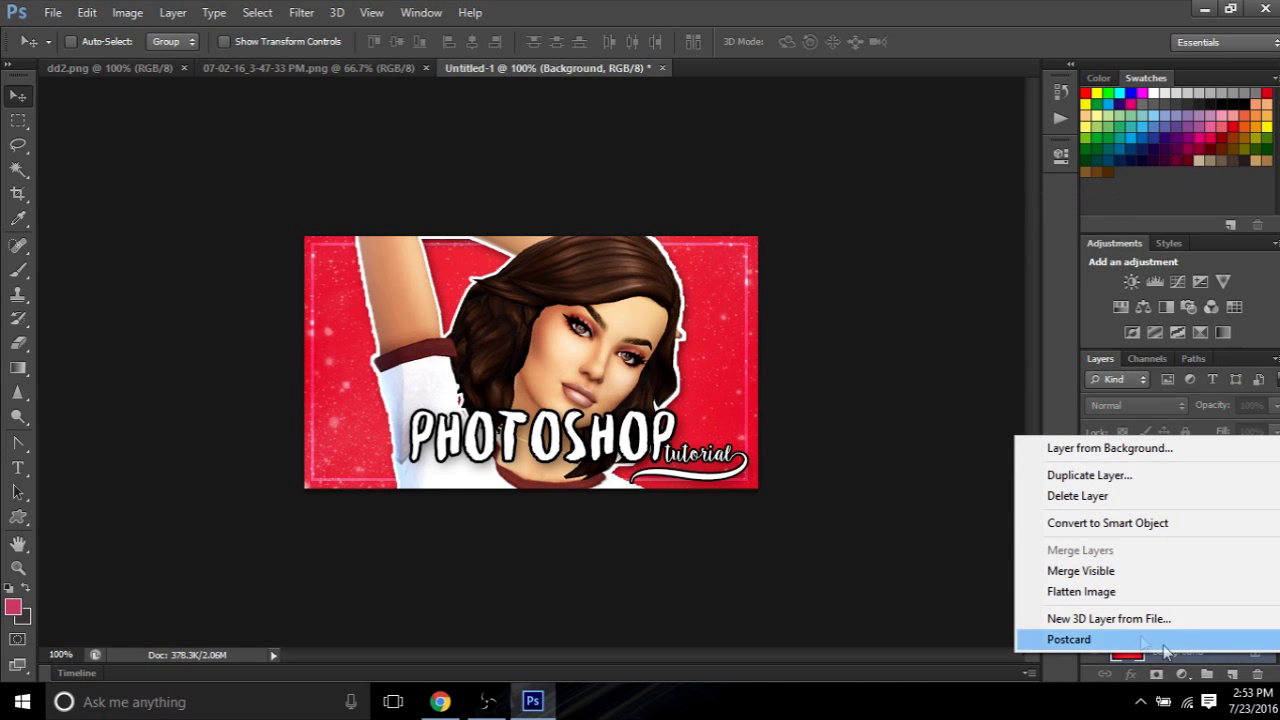
left_click(1093, 595)
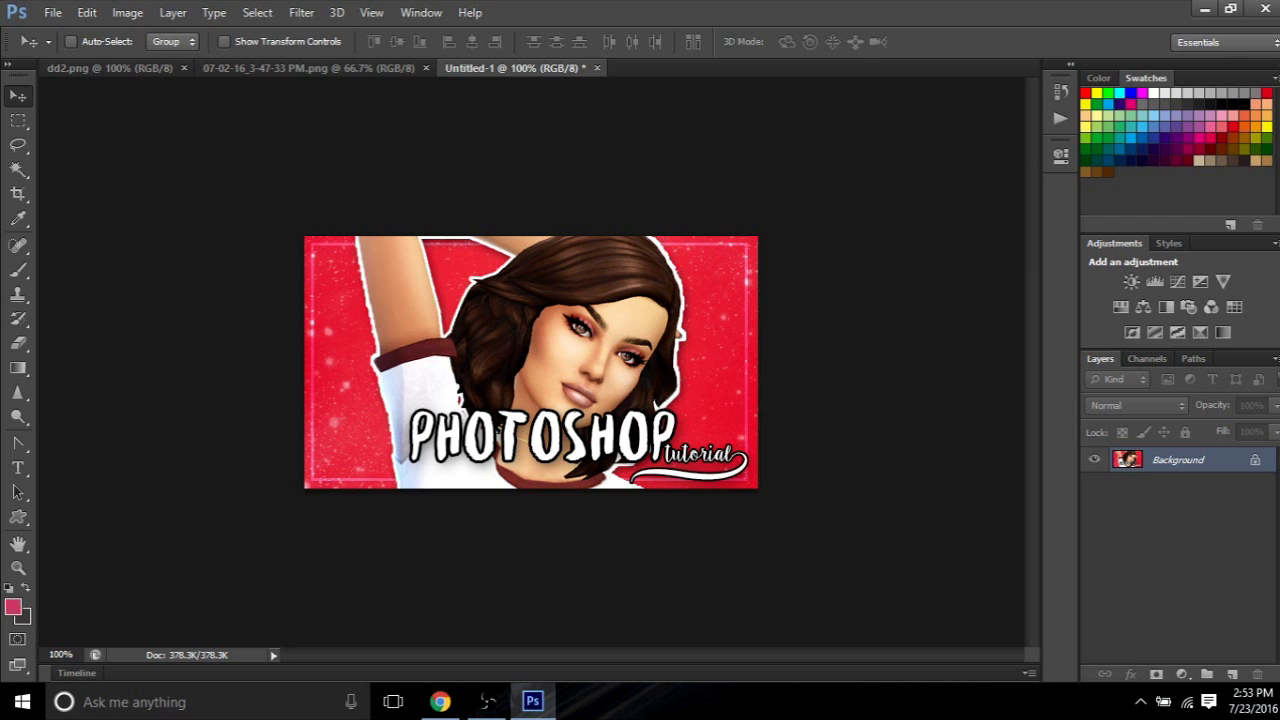
left_click(1060, 118)
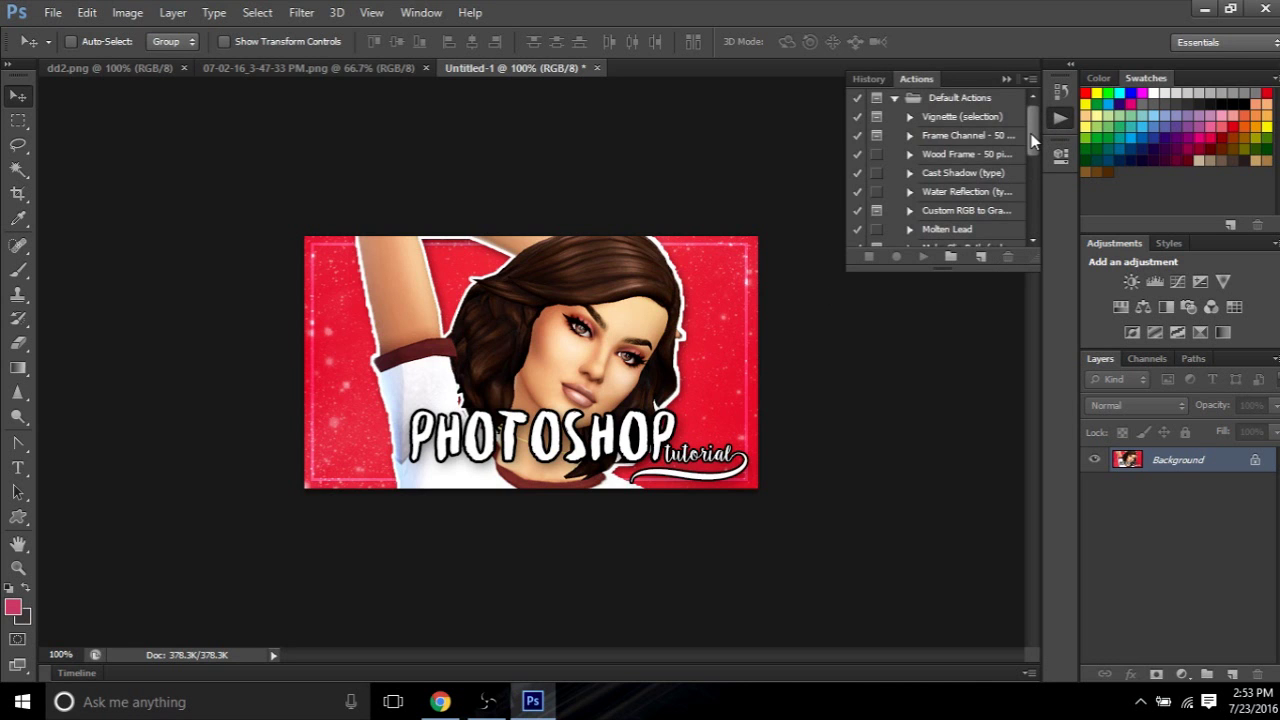
Play the '[holosprite] colouring' action, adding Group 1 and Group 2 above the Background
left_click_drag(1033, 140, 1054, 169)
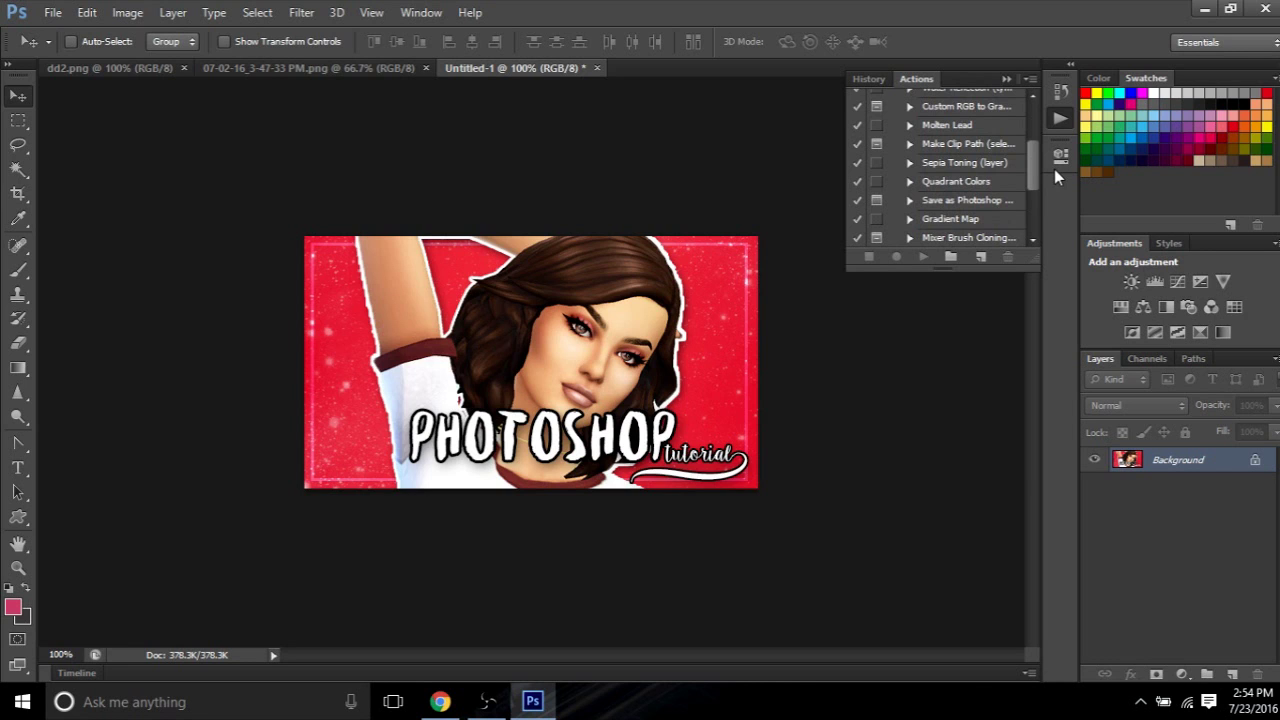
left_click_drag(1054, 169, 1036, 220)
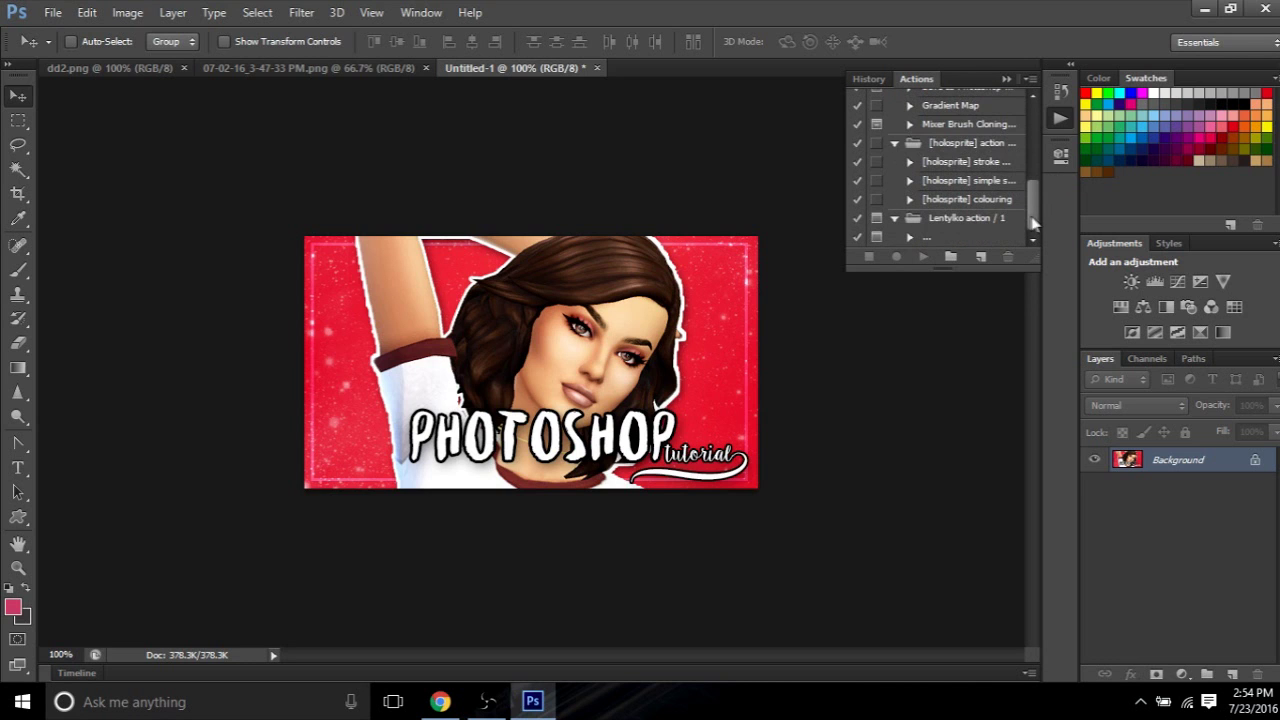
left_click(987, 204)
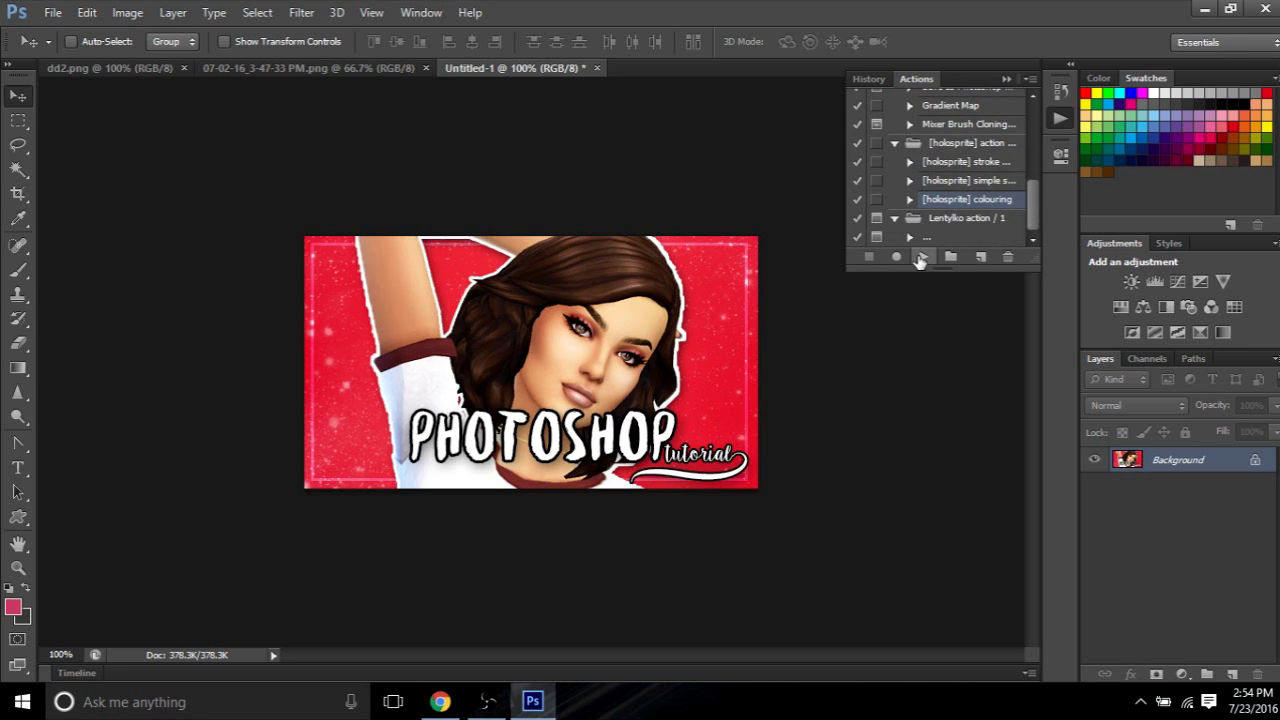
scroll(940, 195, "up", 3)
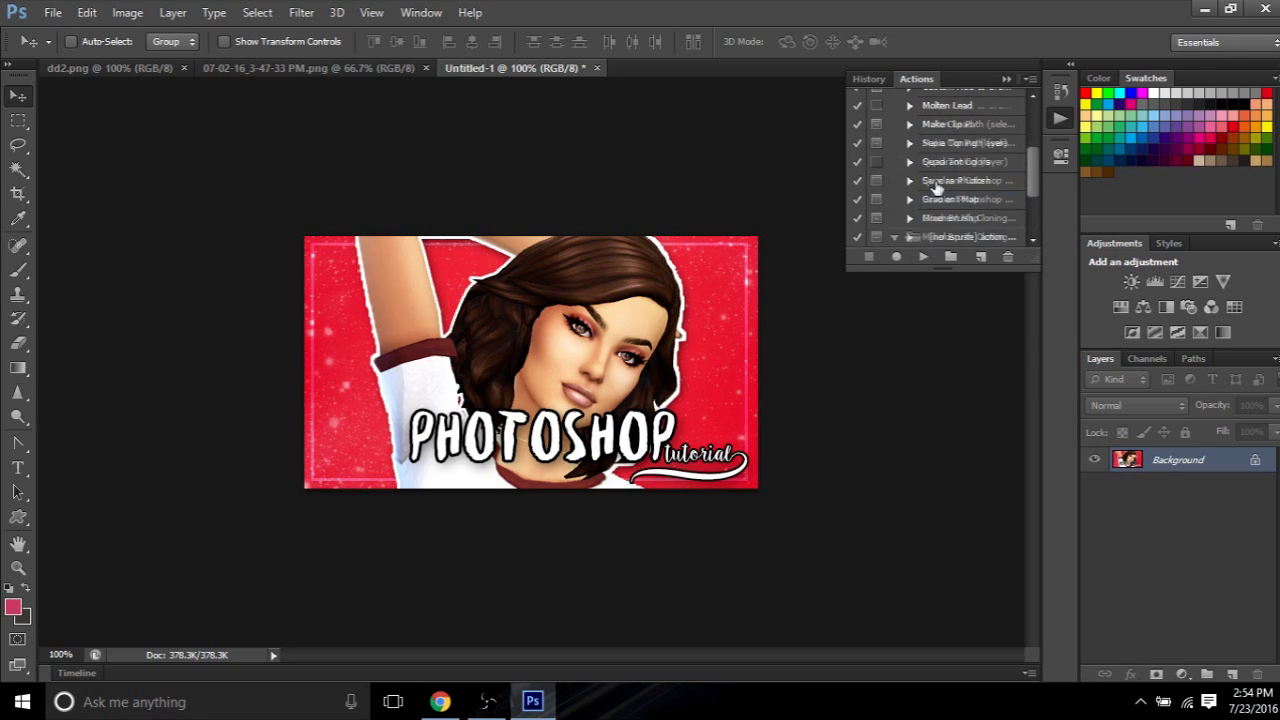
scroll(950, 205, "down", 3)
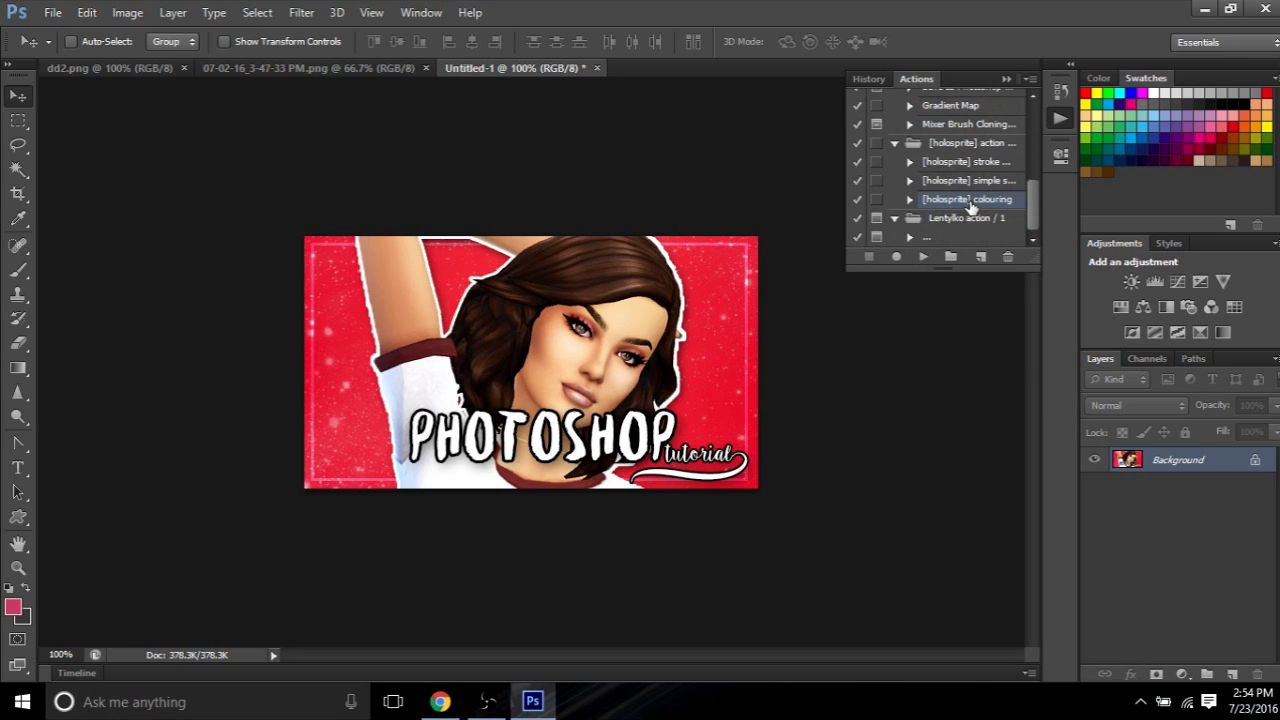
left_click(924, 259)
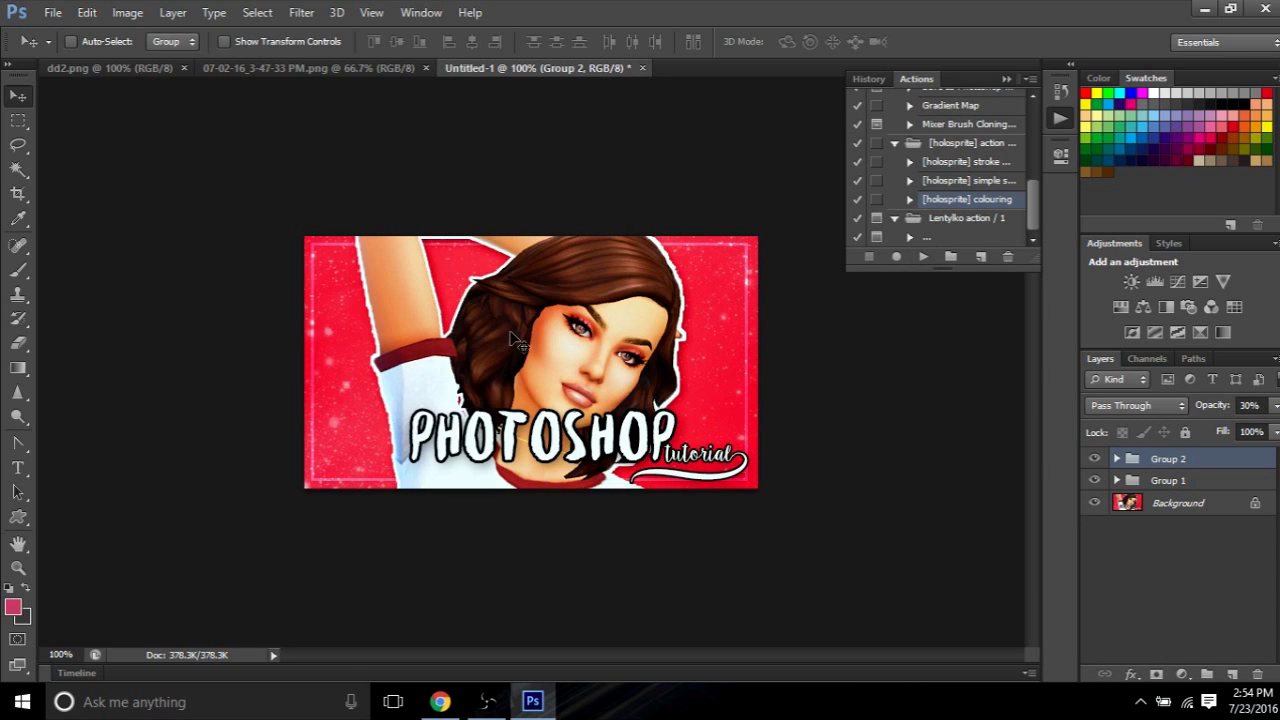
Flatten the holosprite colouring groups into the Background layer
left_click(1058, 120)
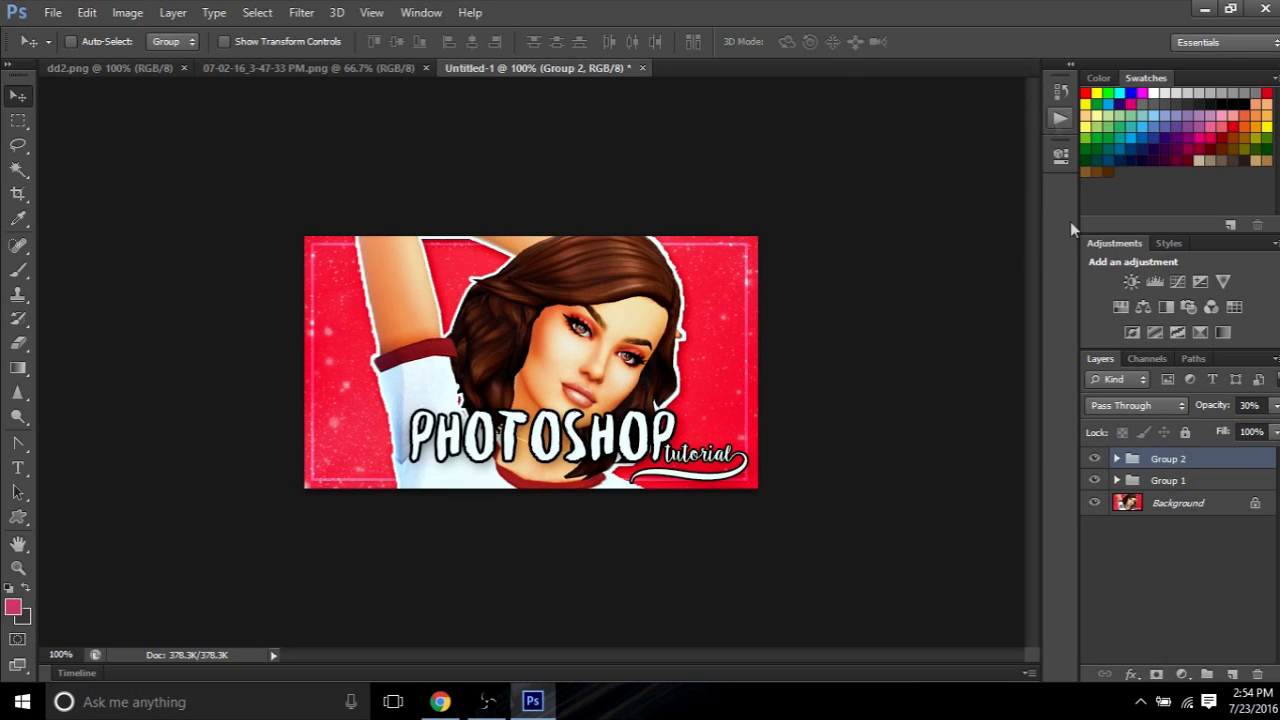
right_click(1184, 506)
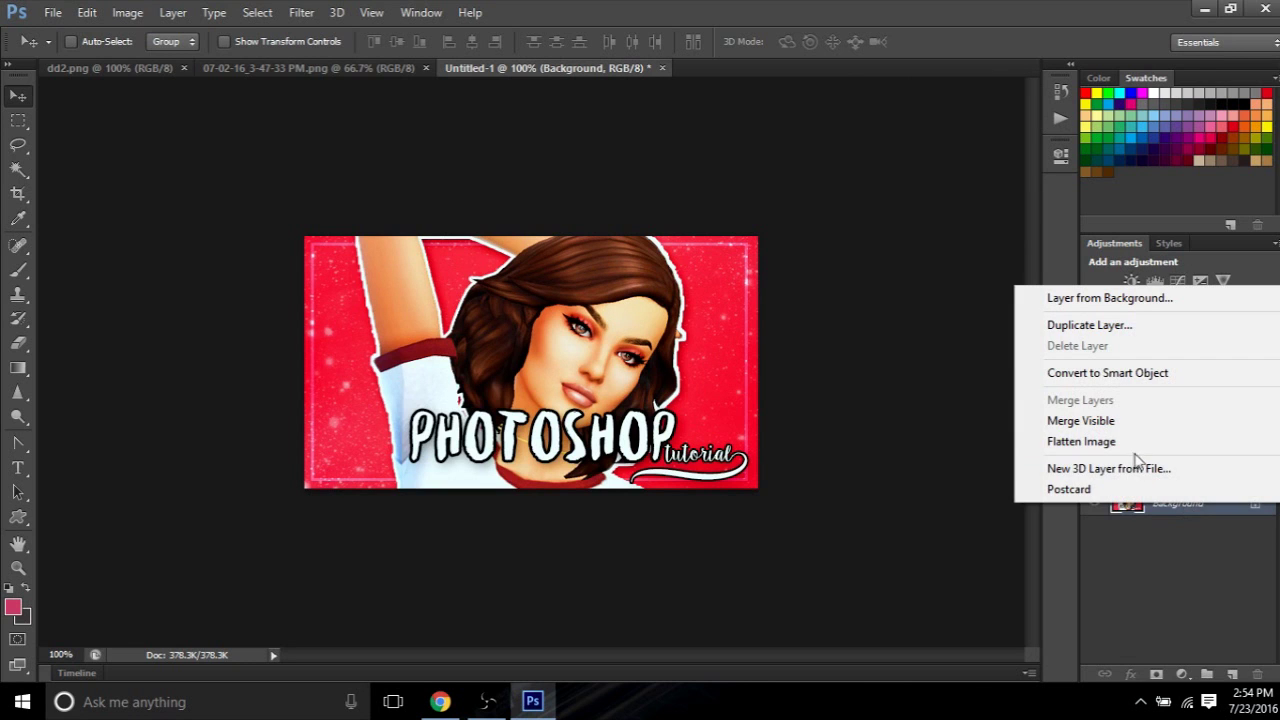
left_click(1081, 441)
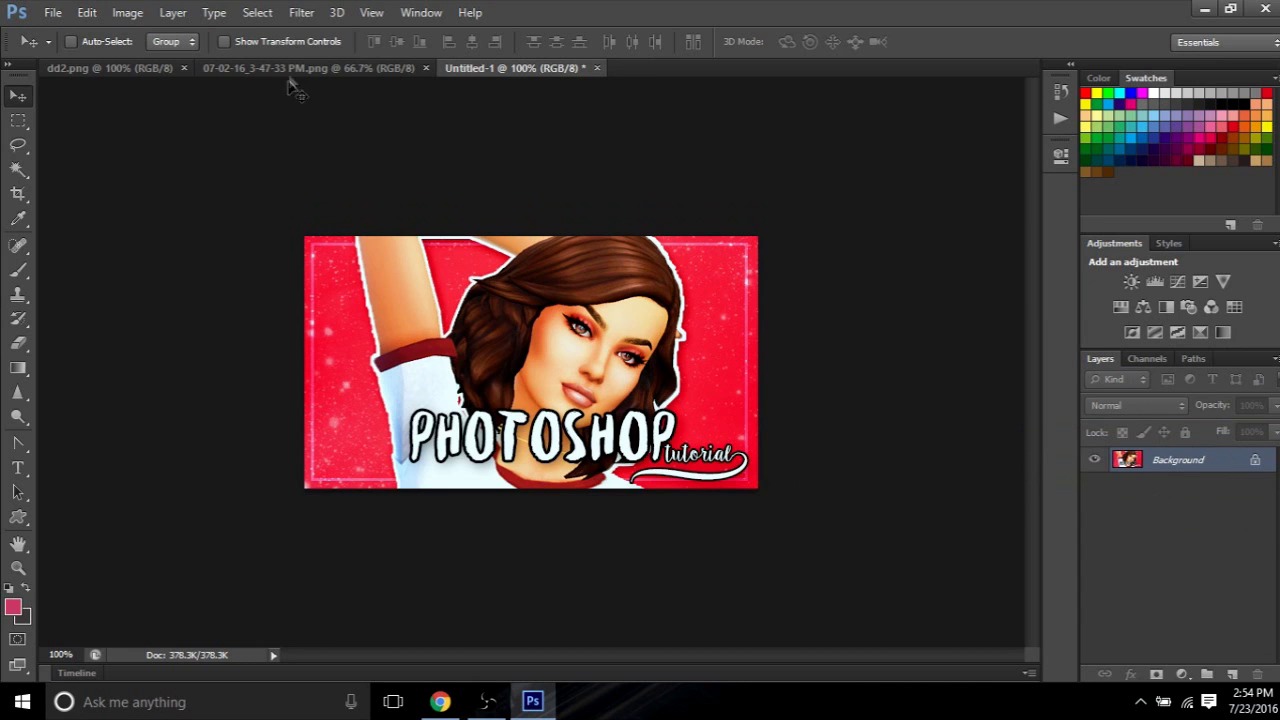
Apply Filter > Sharpen > Sharpen Edges to the thumbnail
left_click(302, 13)
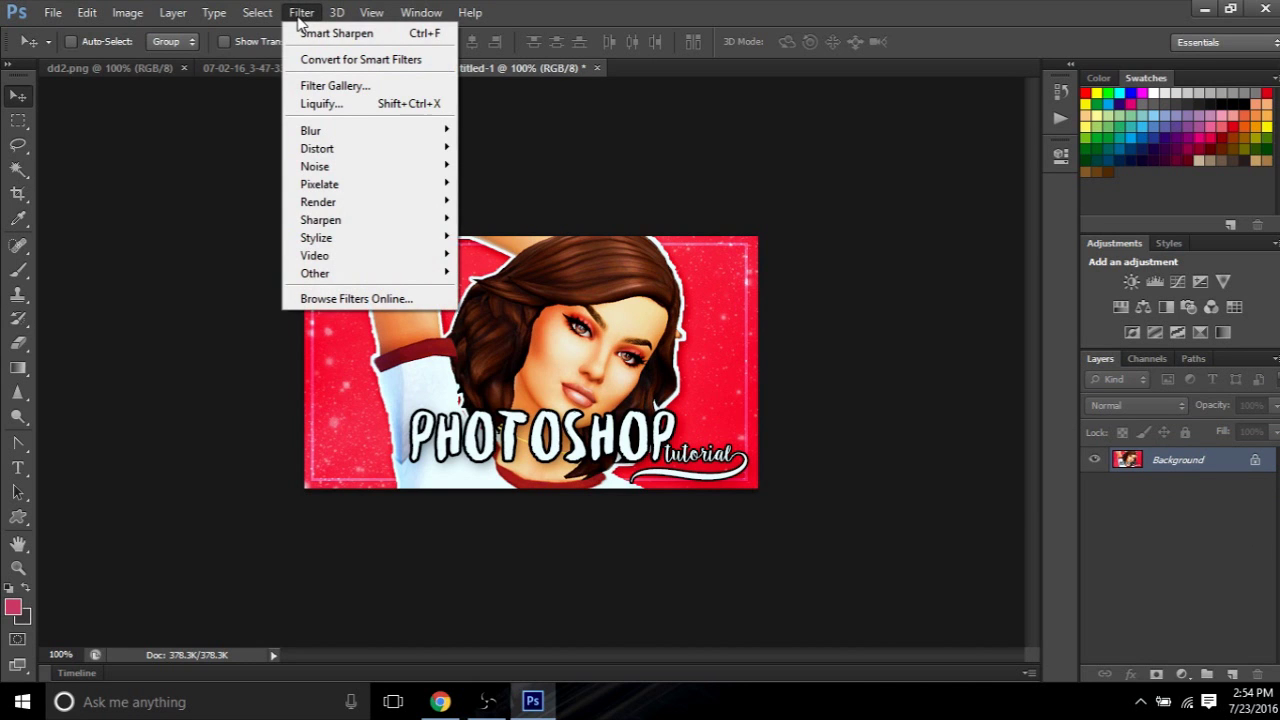
mouse_move(336, 229)
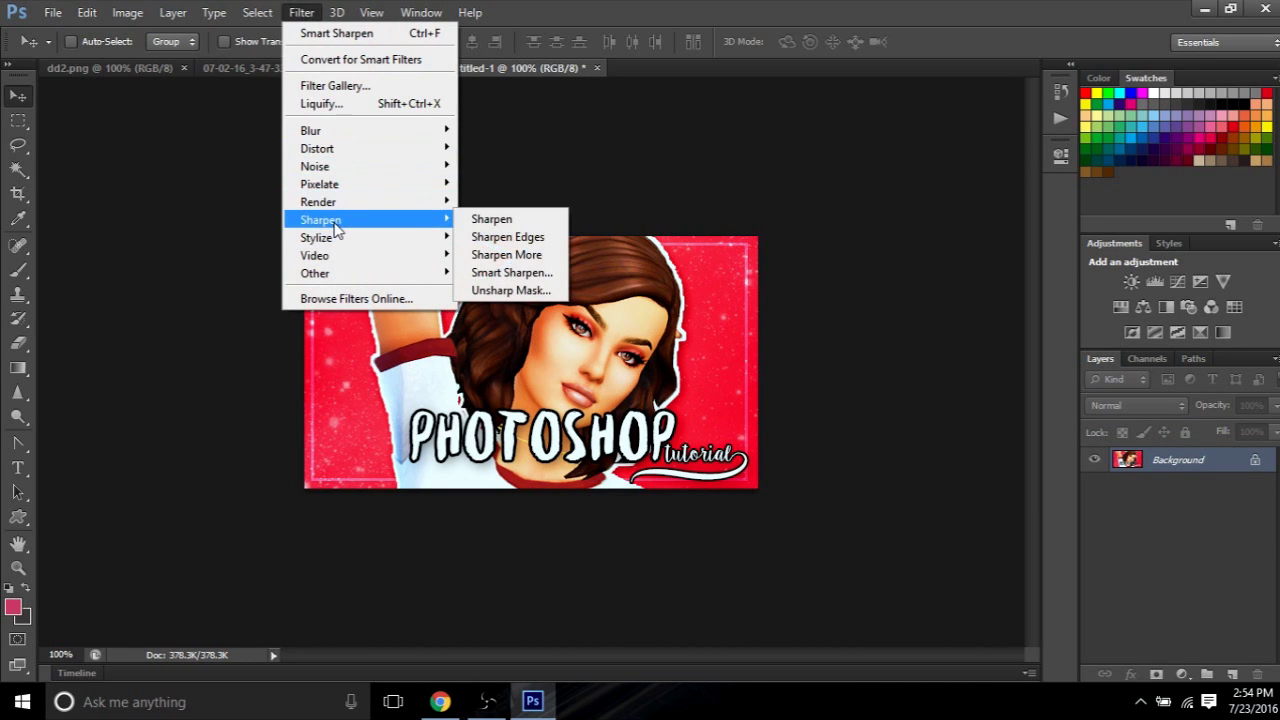
left_click(503, 245)
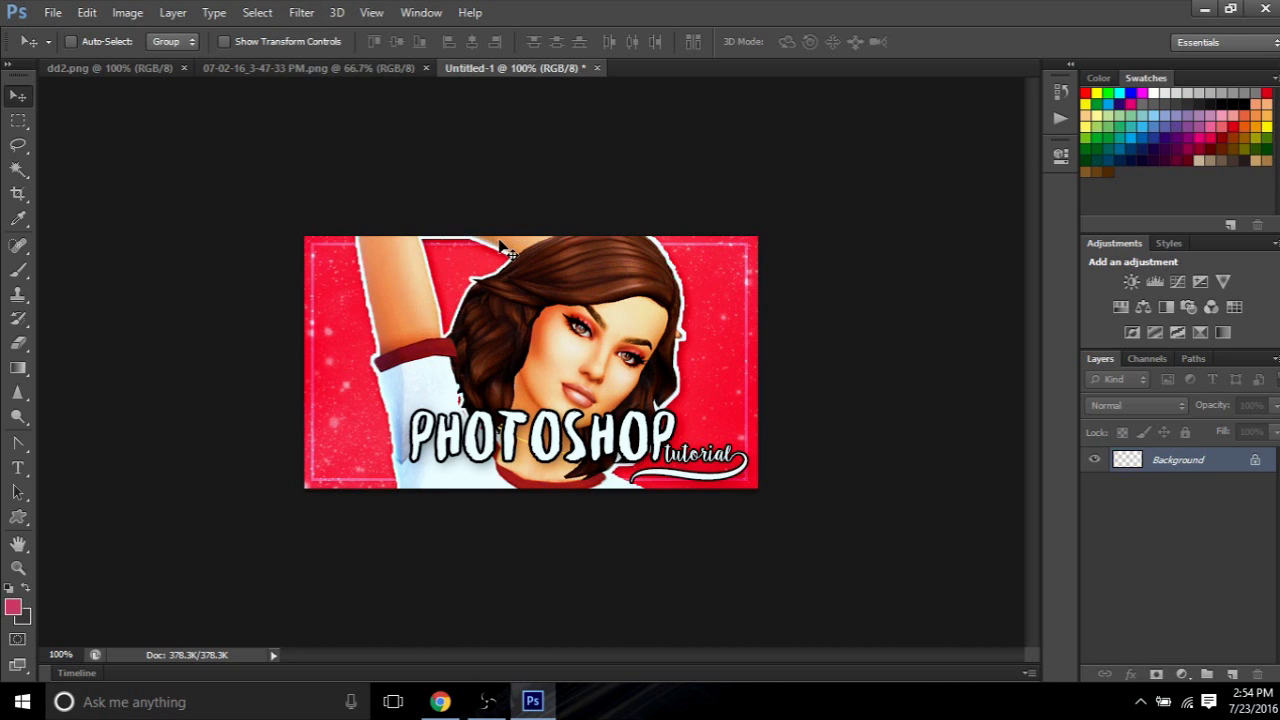